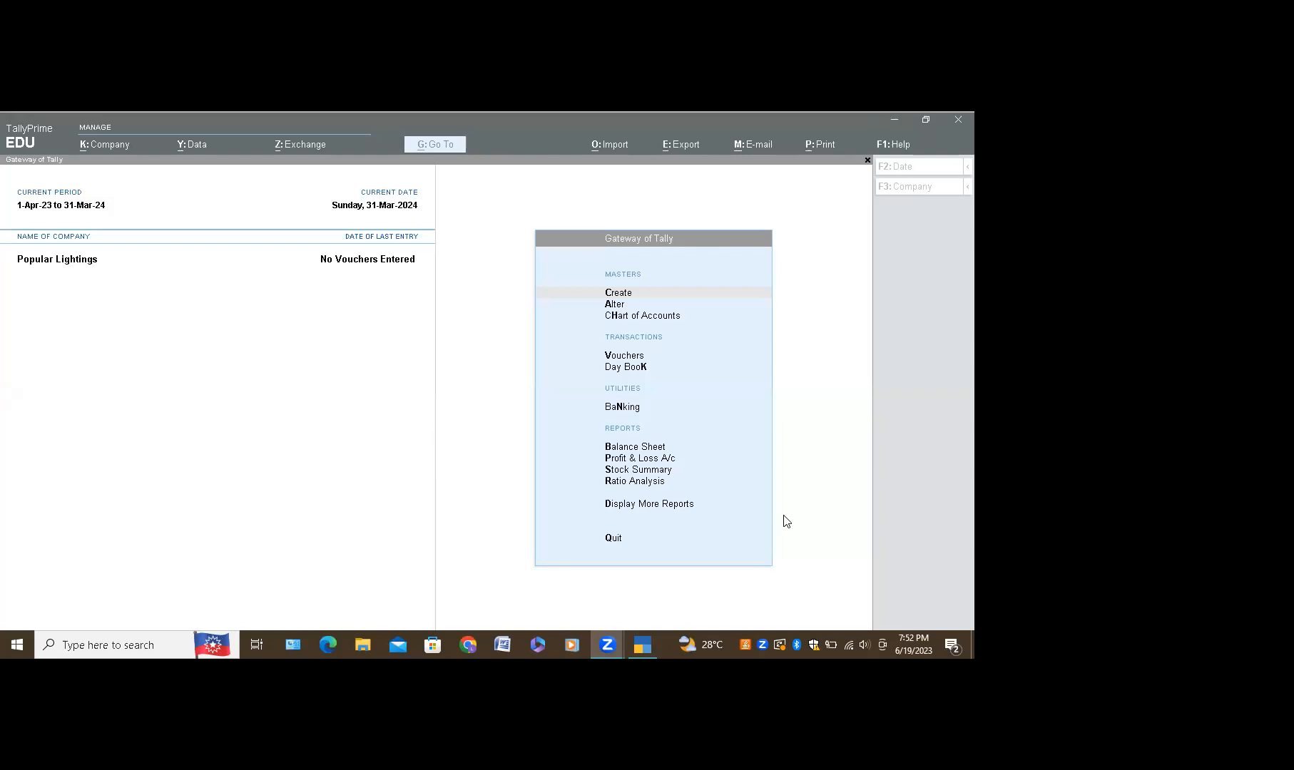
Step: Discard the blank Company Creation form without saving it
left_click(844, 385)
key("alt+k")
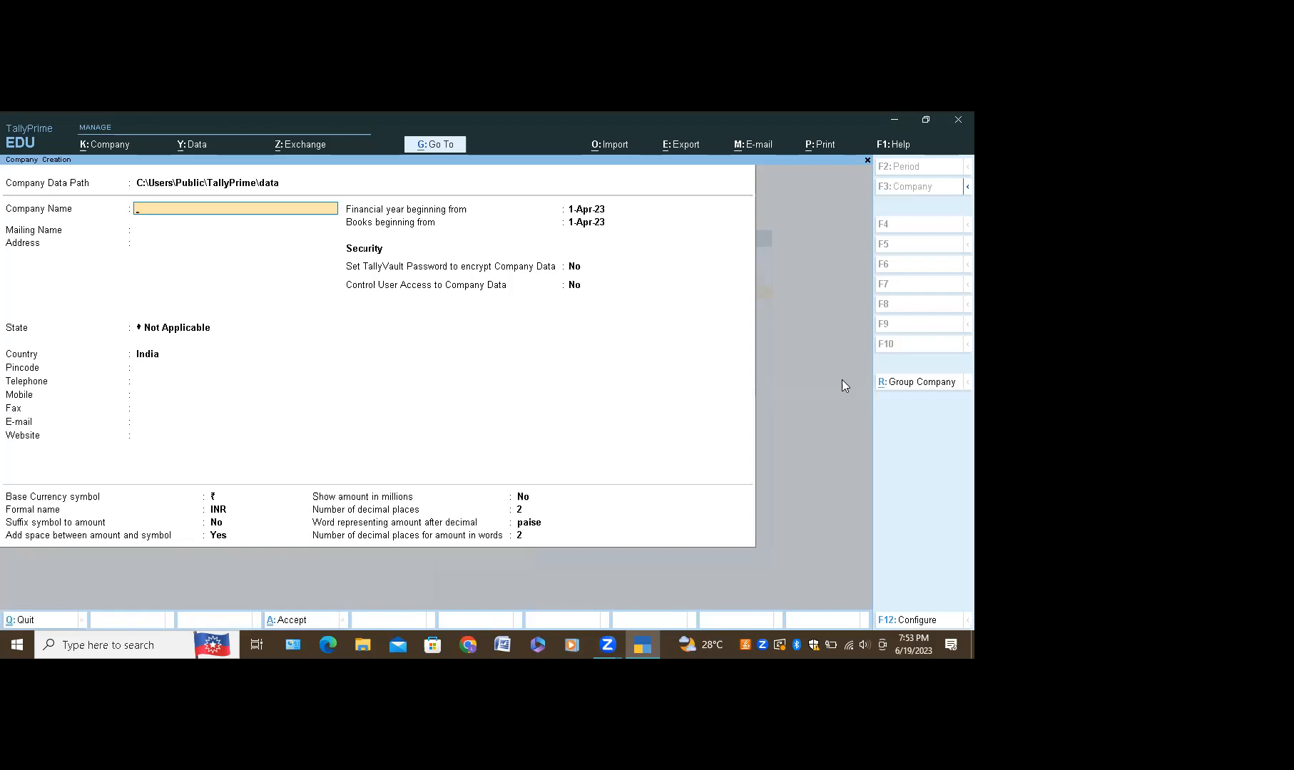
key("Escape")
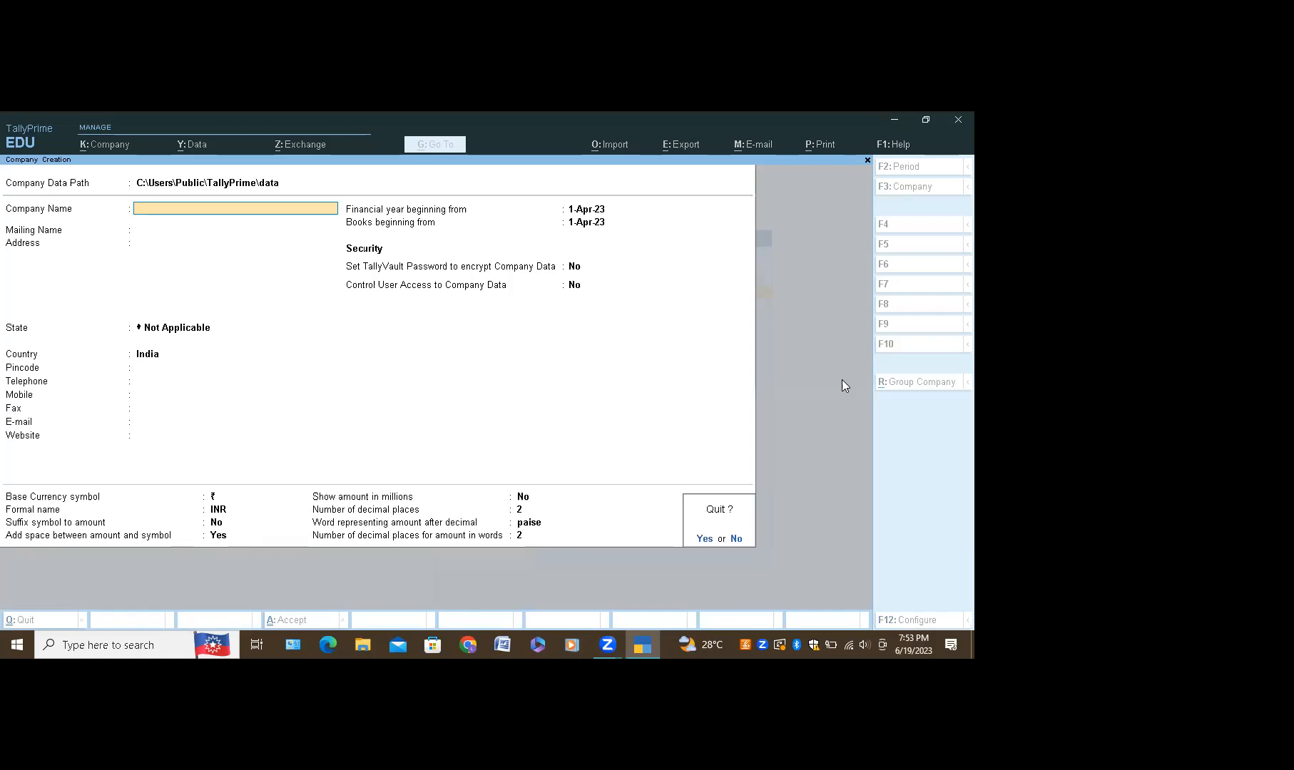
key("y")
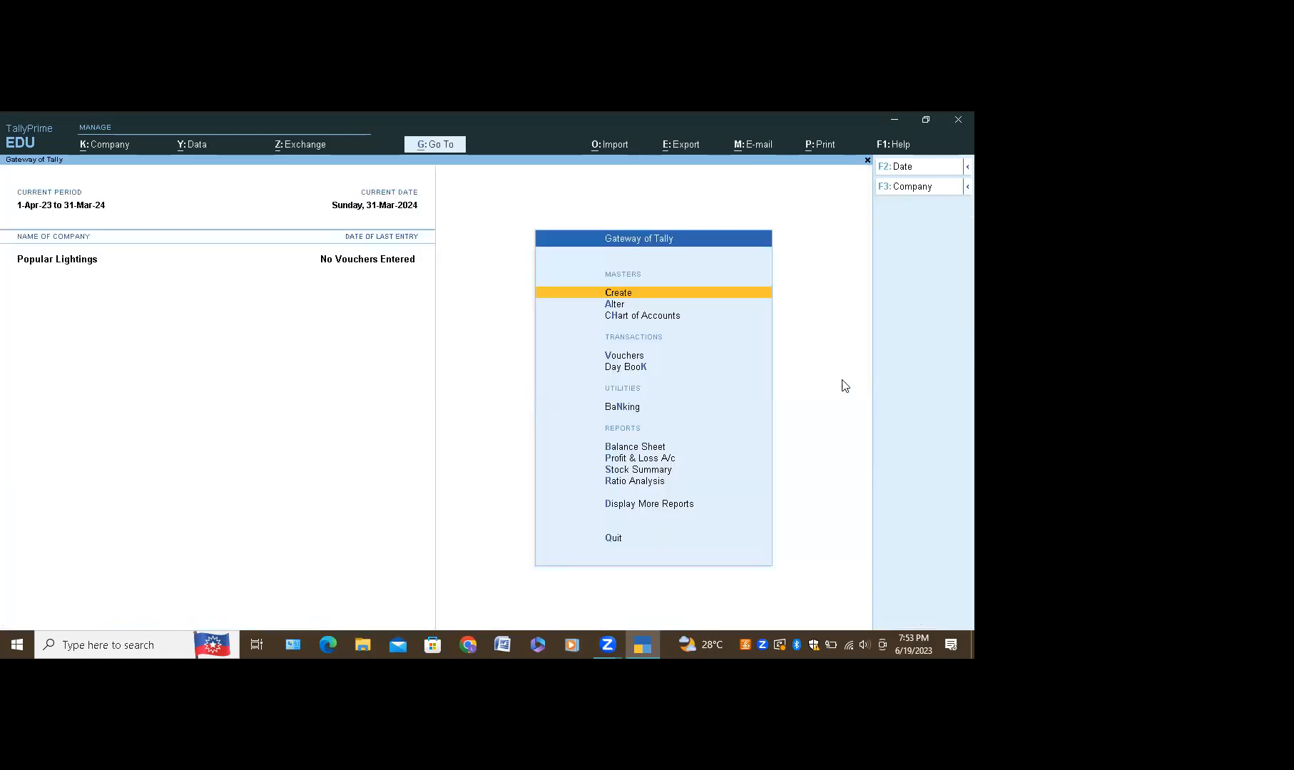
Step: Open a fresh Company Creation form from the K: Company menu
key("alt+k")
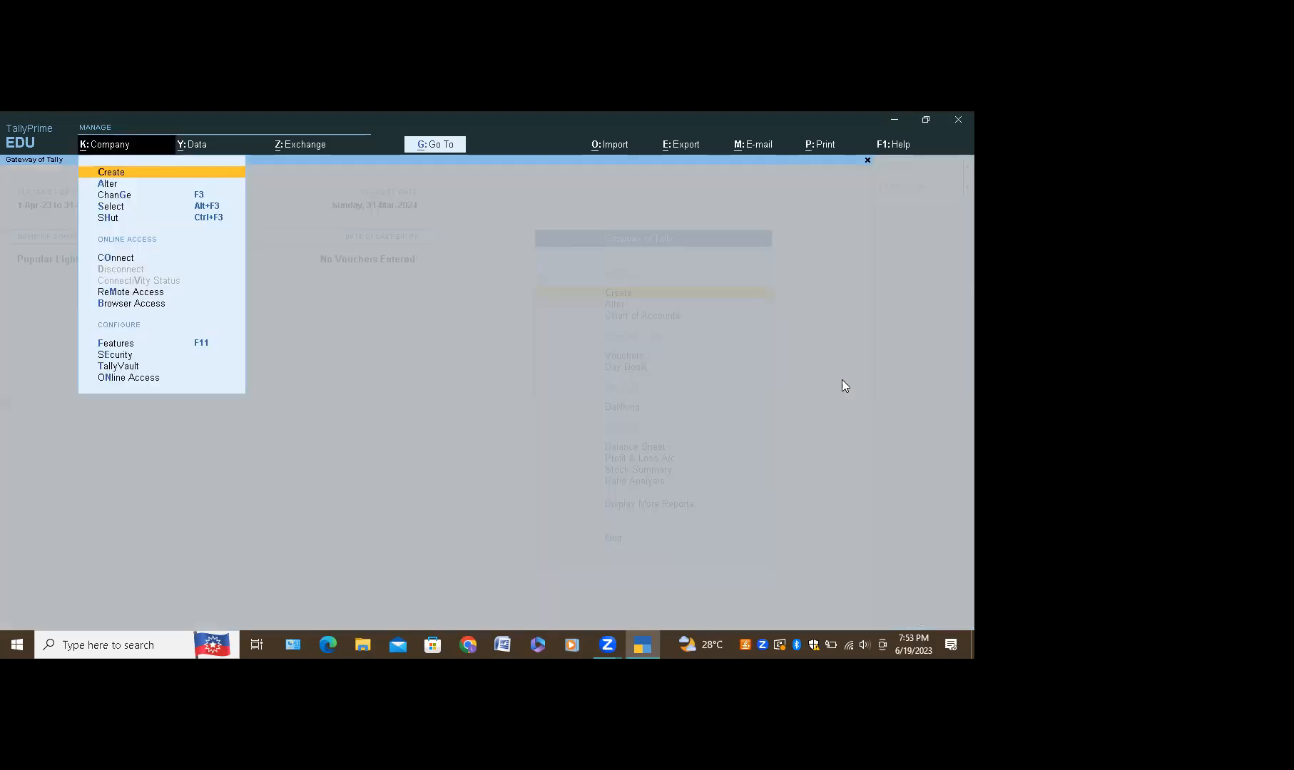
key("Return")
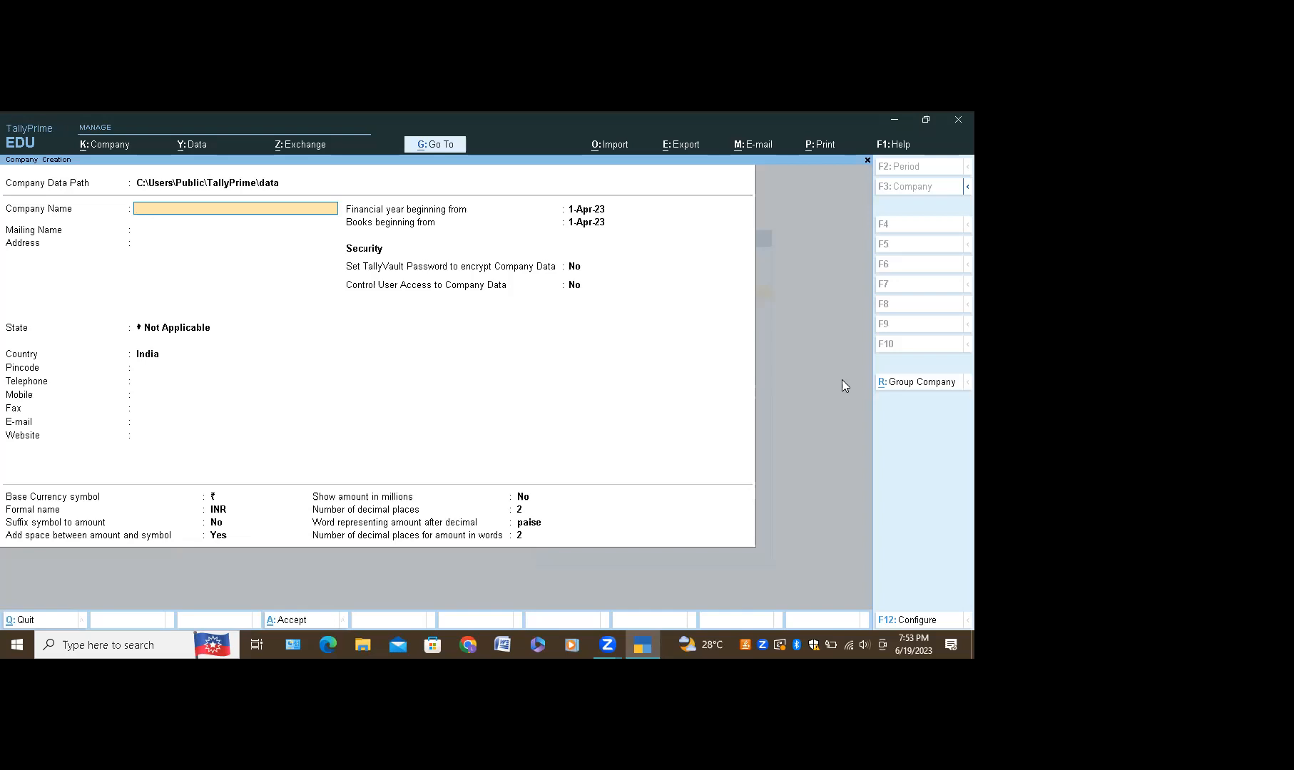
Step: Enter Humanify Co Ltd as company and mailing name, then fill in the street address
type("Humanify Co Ltd")
key("Return")
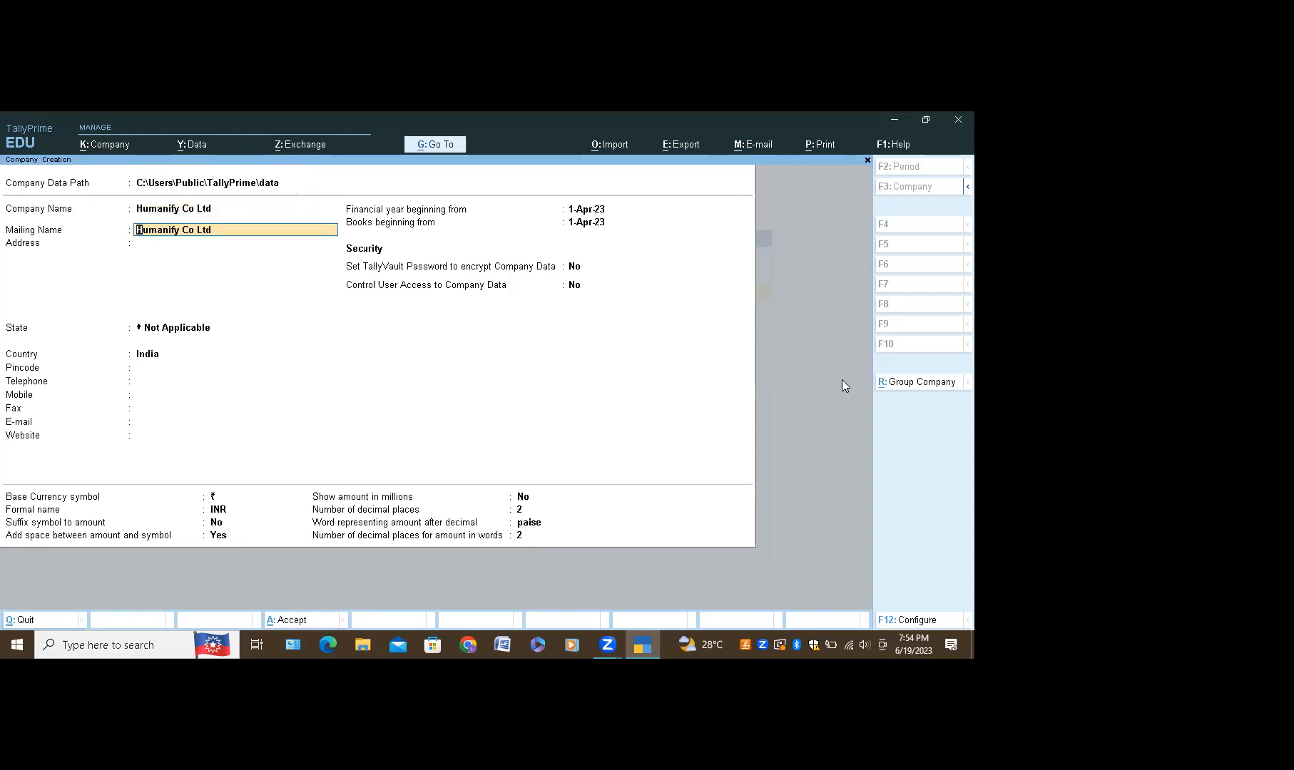
key("Return")
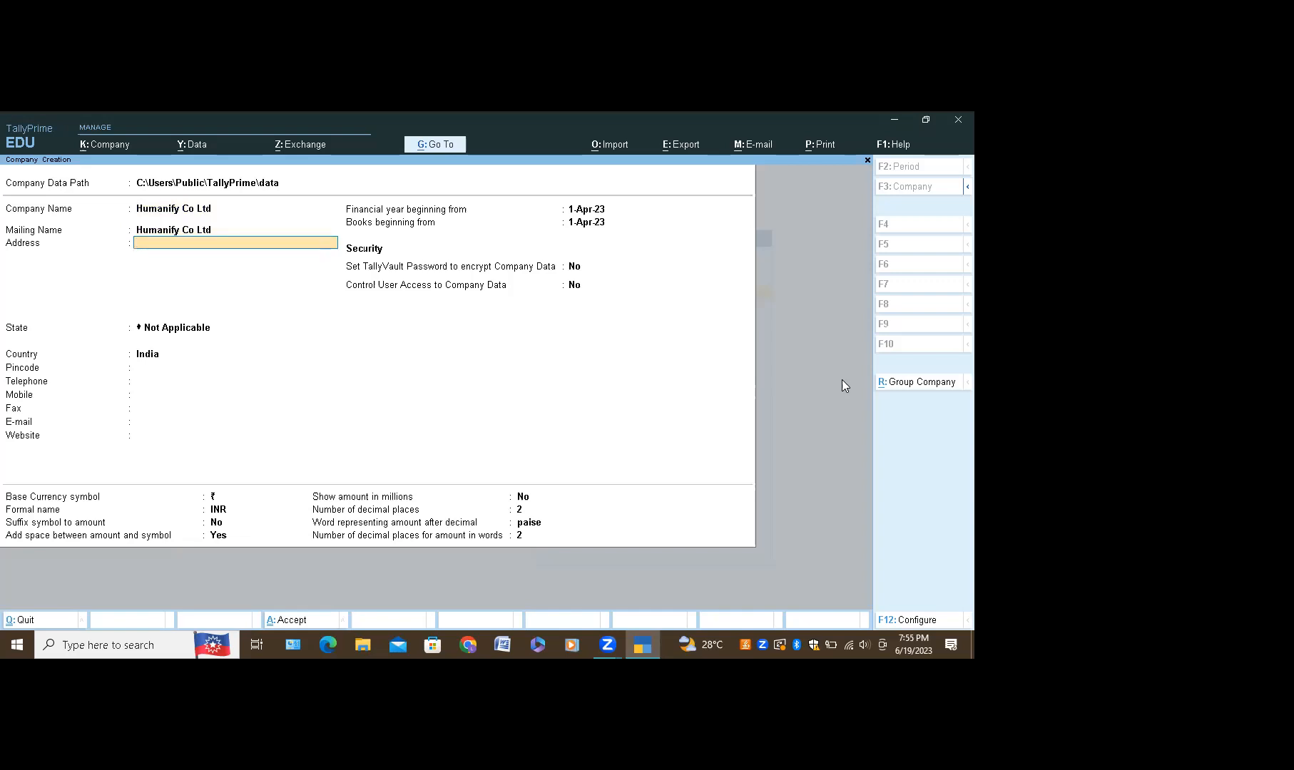
type("1/6/56")
Step: Set the company's state to Karnataka and accept the pincode field
key("Return")
key("Return")
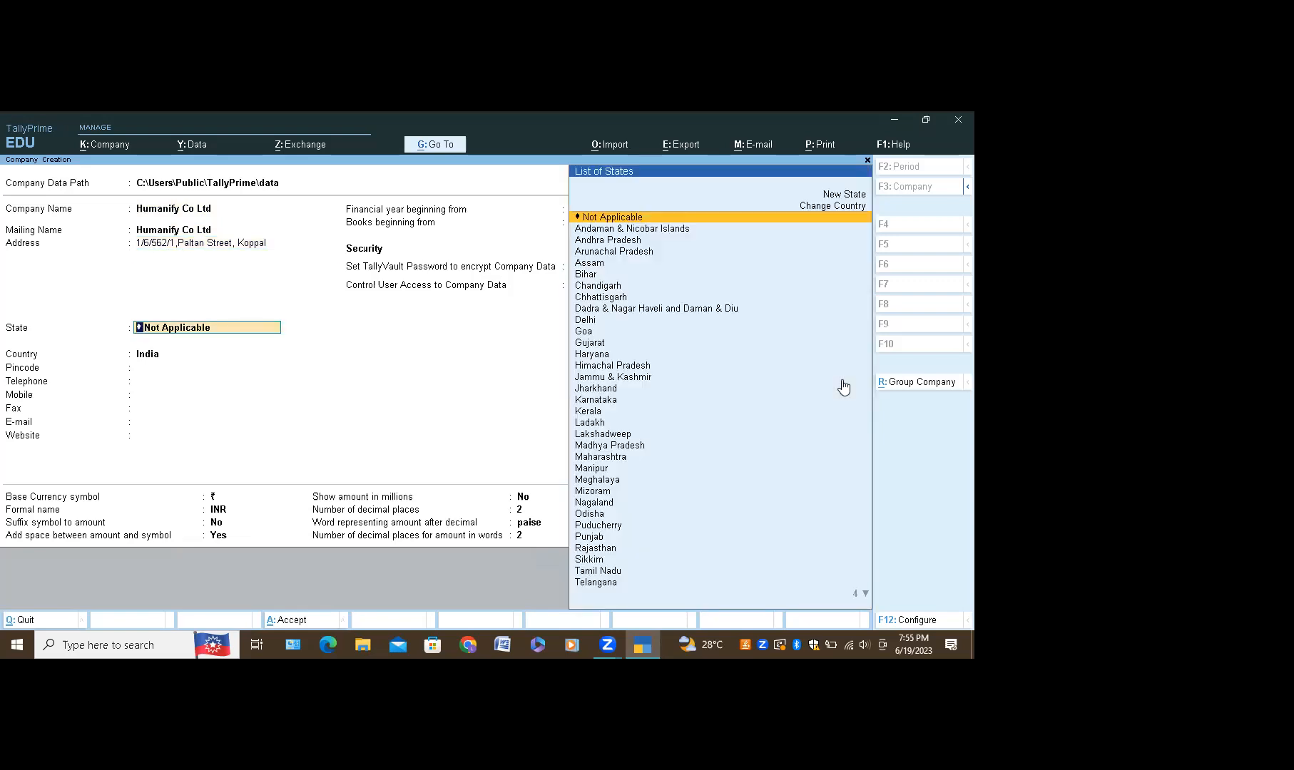
type("Ka")
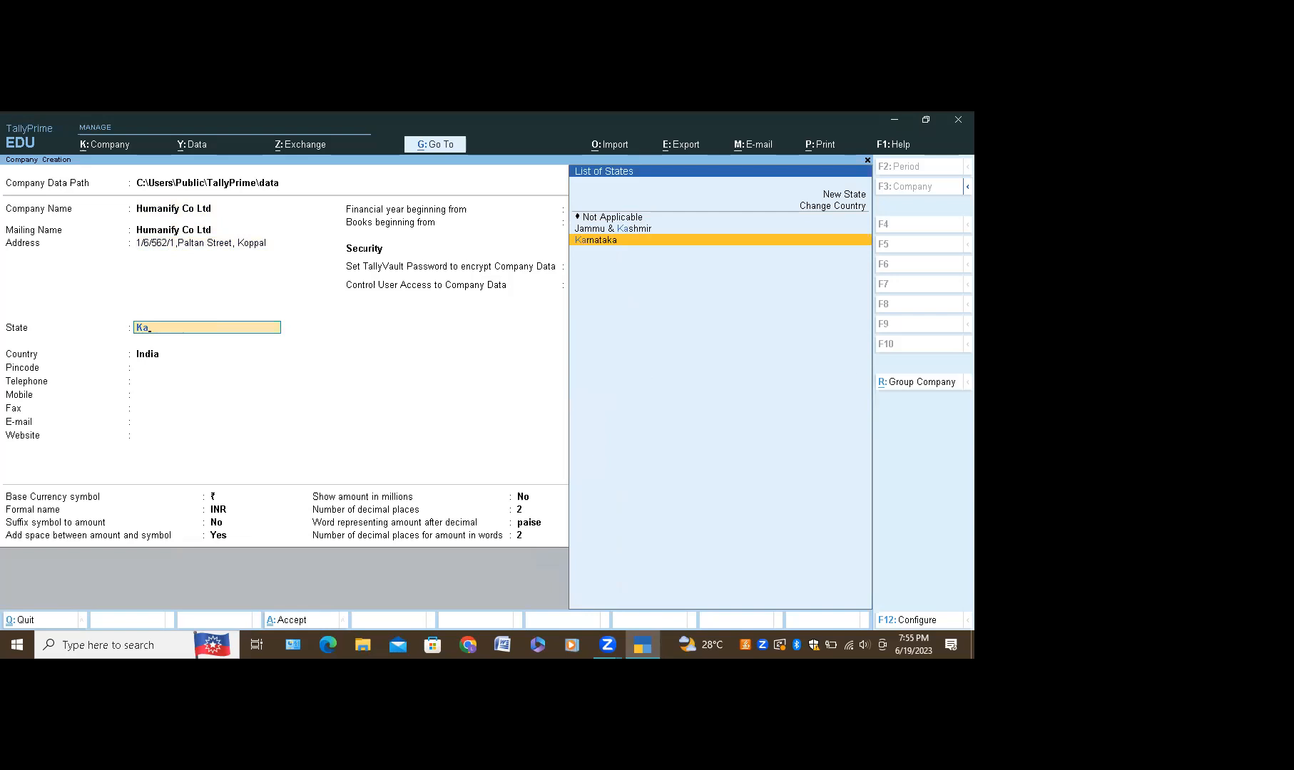
left_click(766, 236)
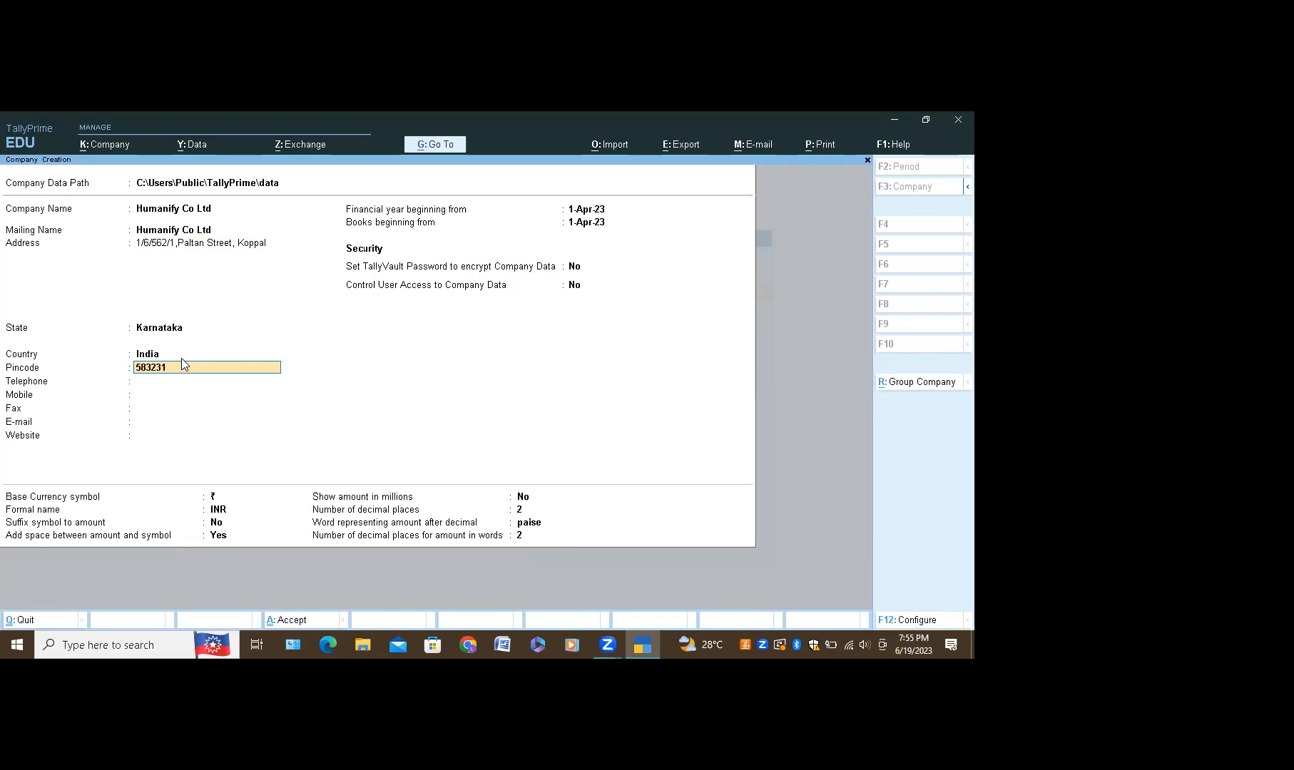
key("Return")
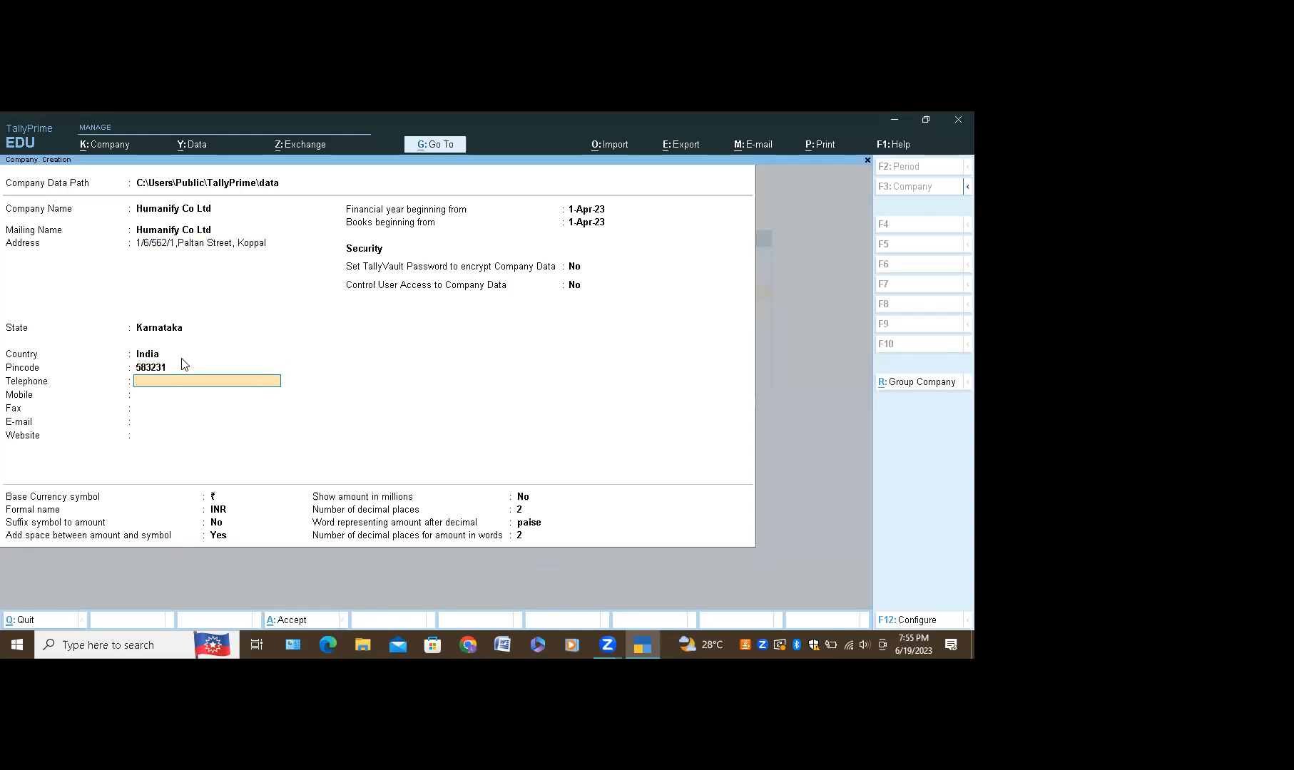
Step: Enter the telephone, mobile, fax (reusing the telephone number) and the company e-mail address
key("Return")
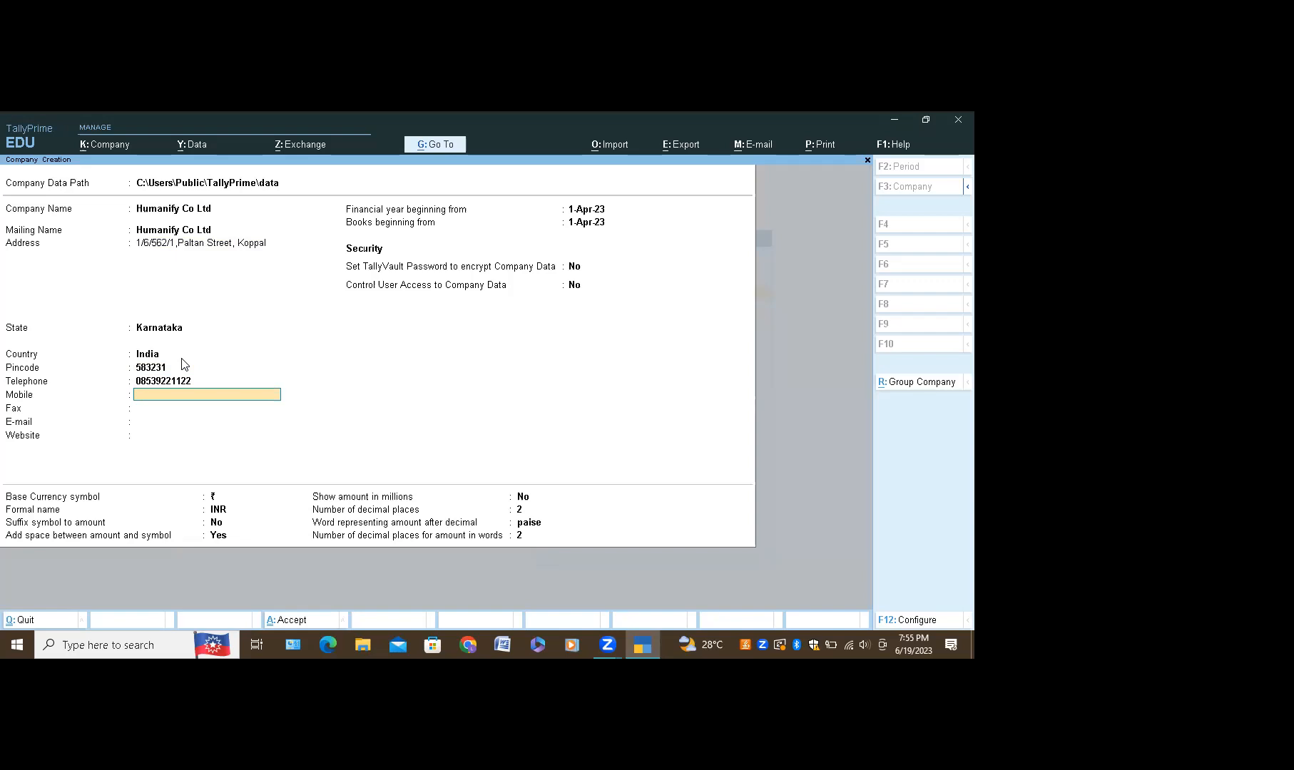
key("Return")
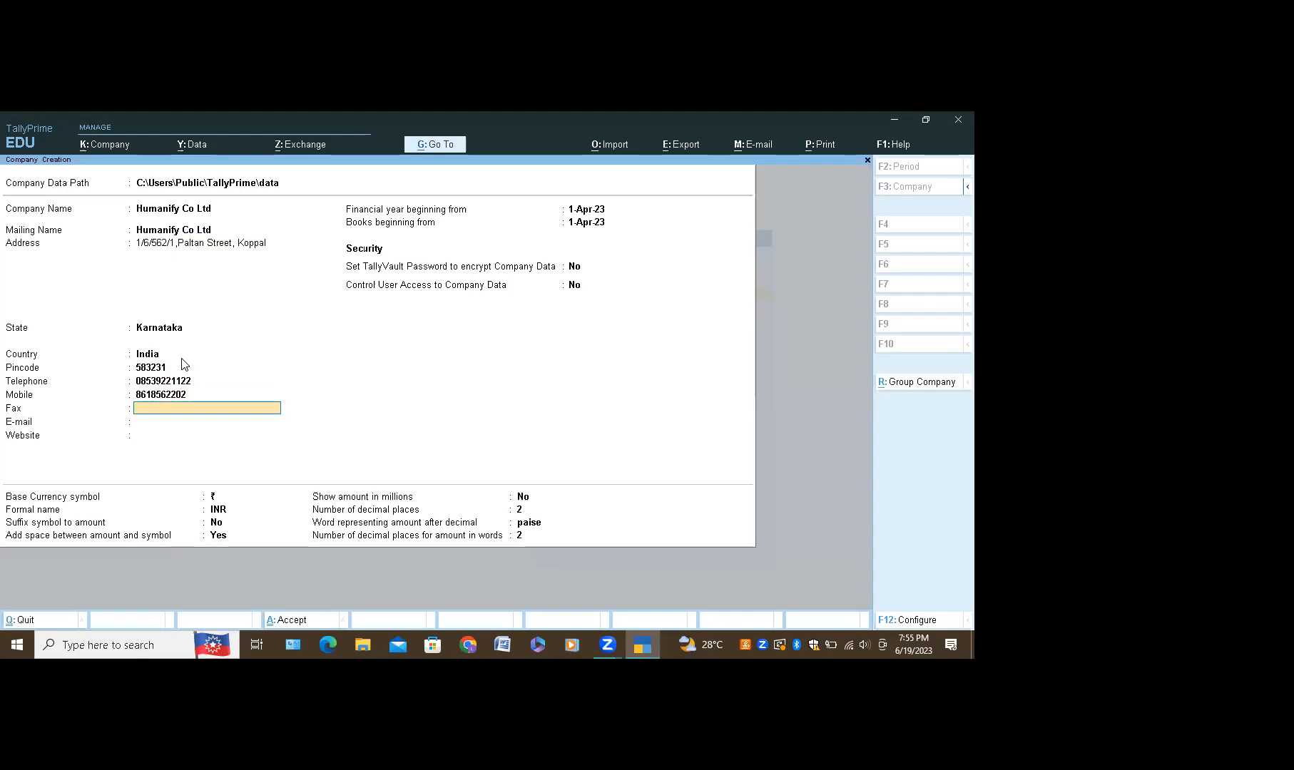
key("Up")
key("Up")
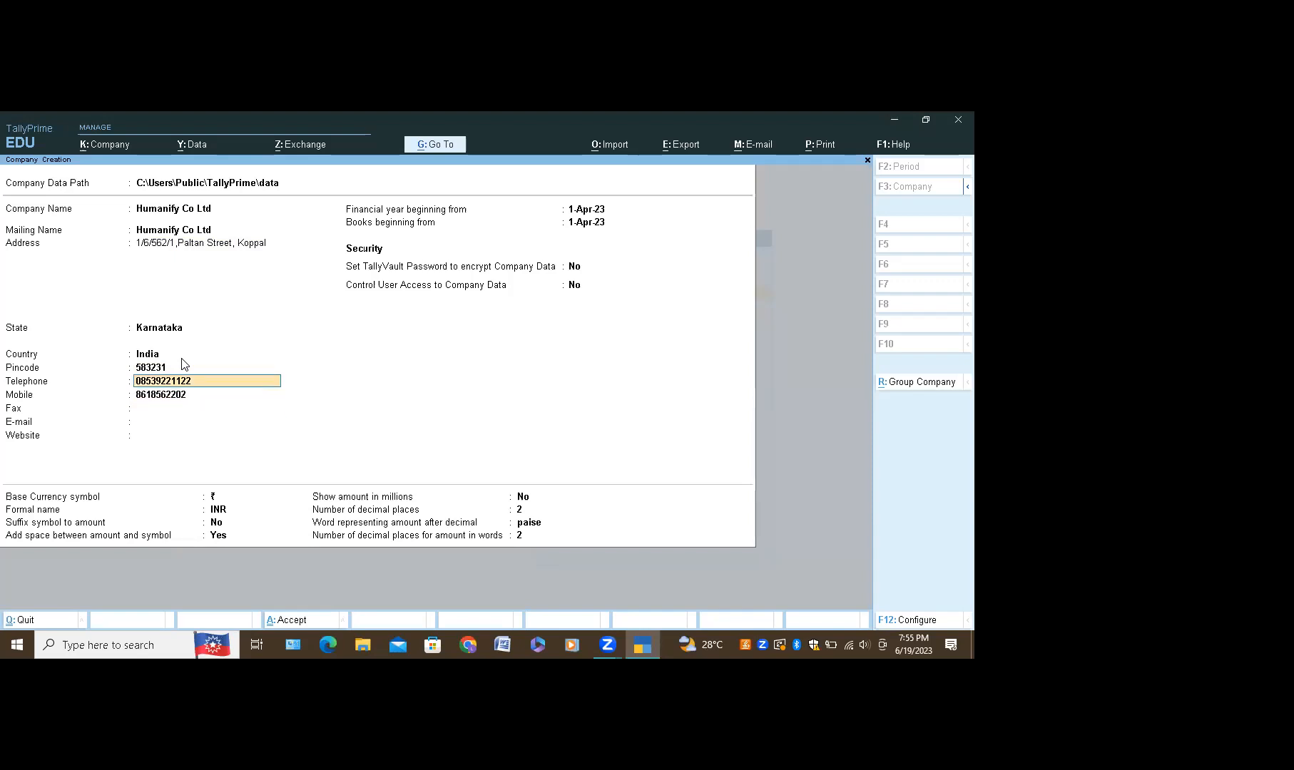
key("Return")
key("Return")
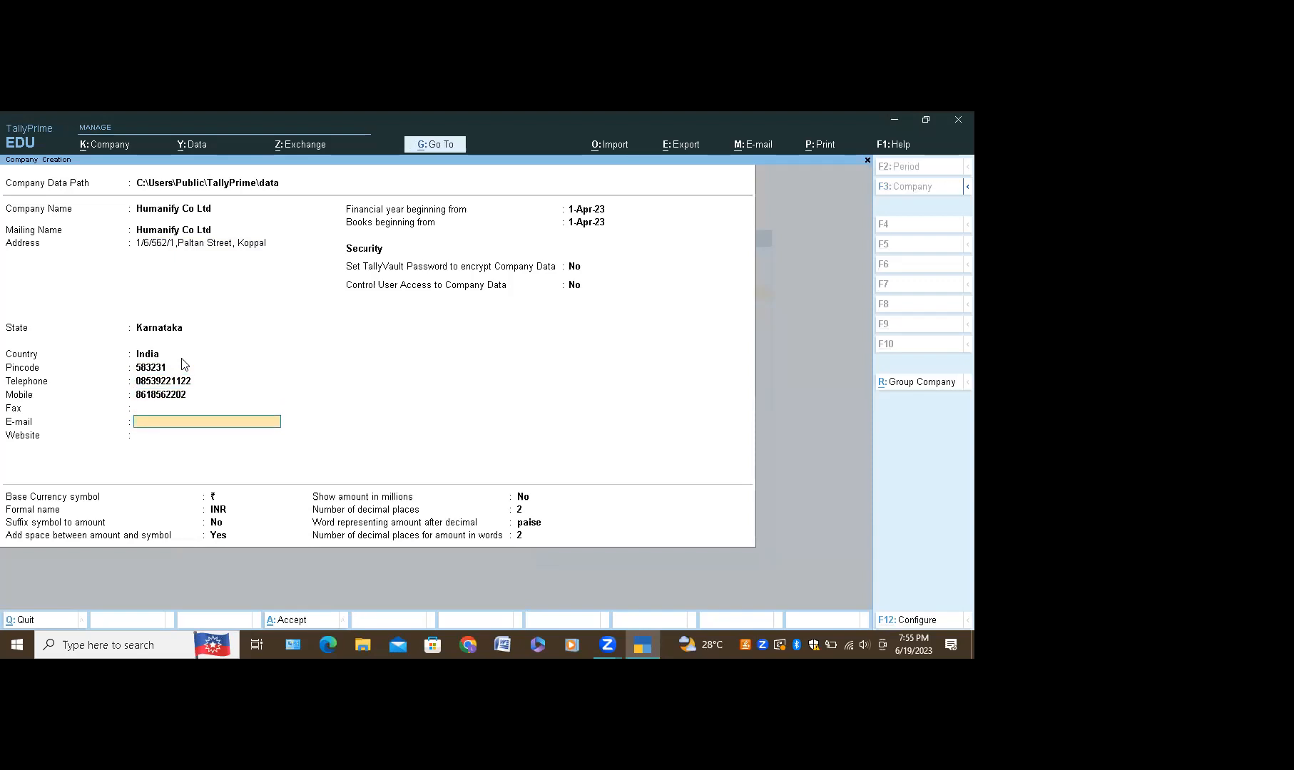
key("ctrl+alt+v")
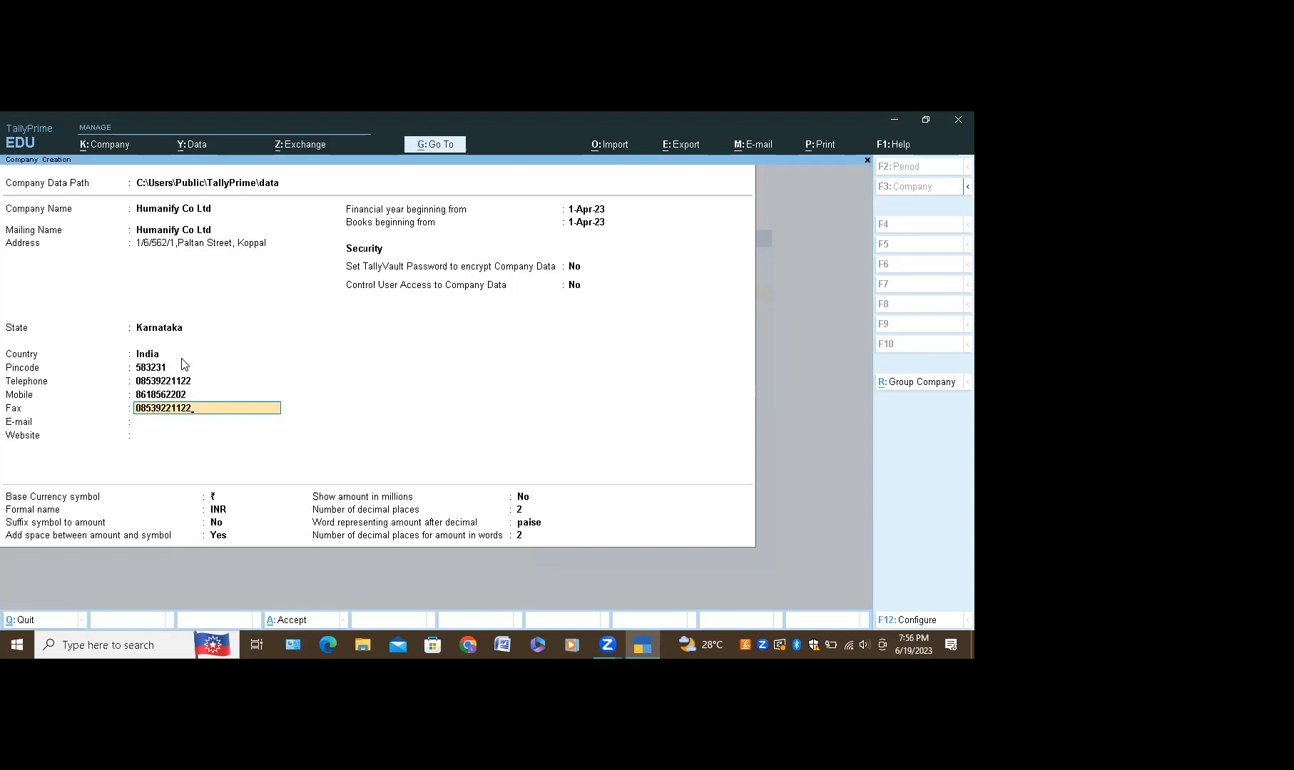
key("Return")
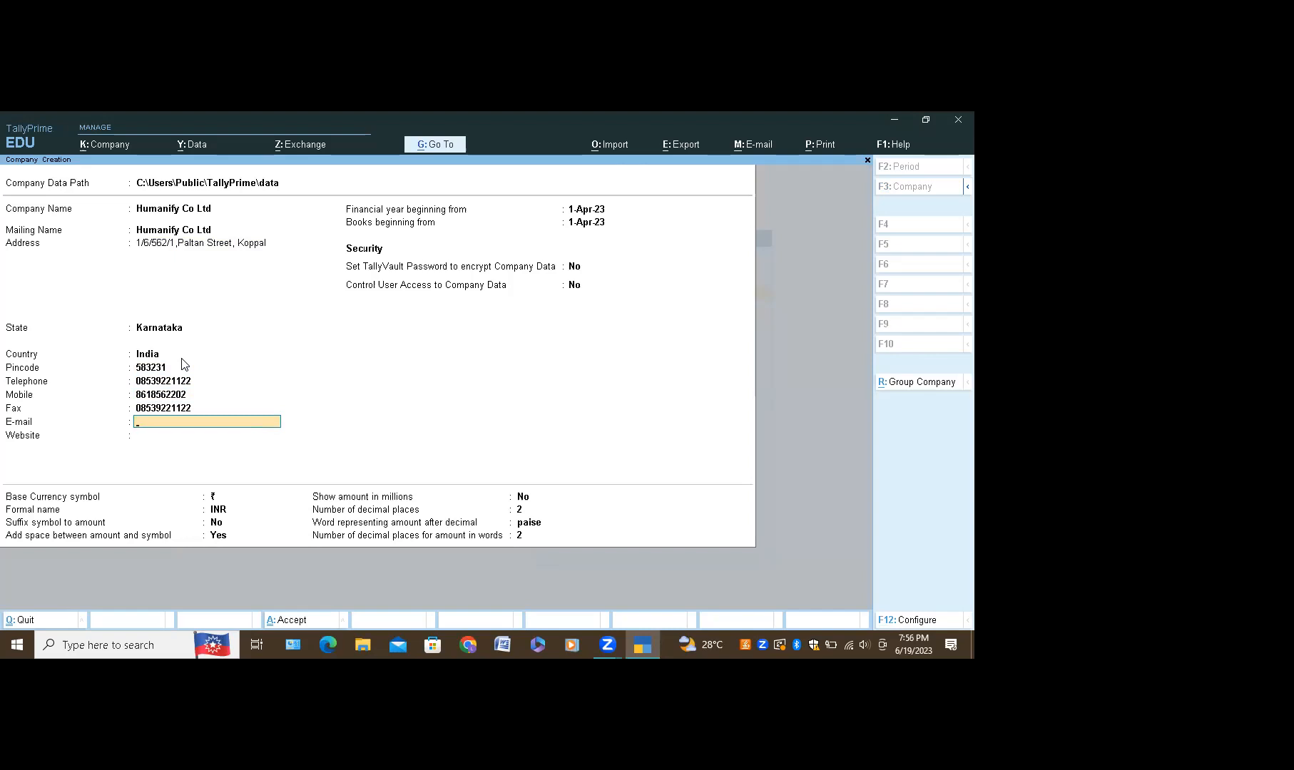
key("Return")
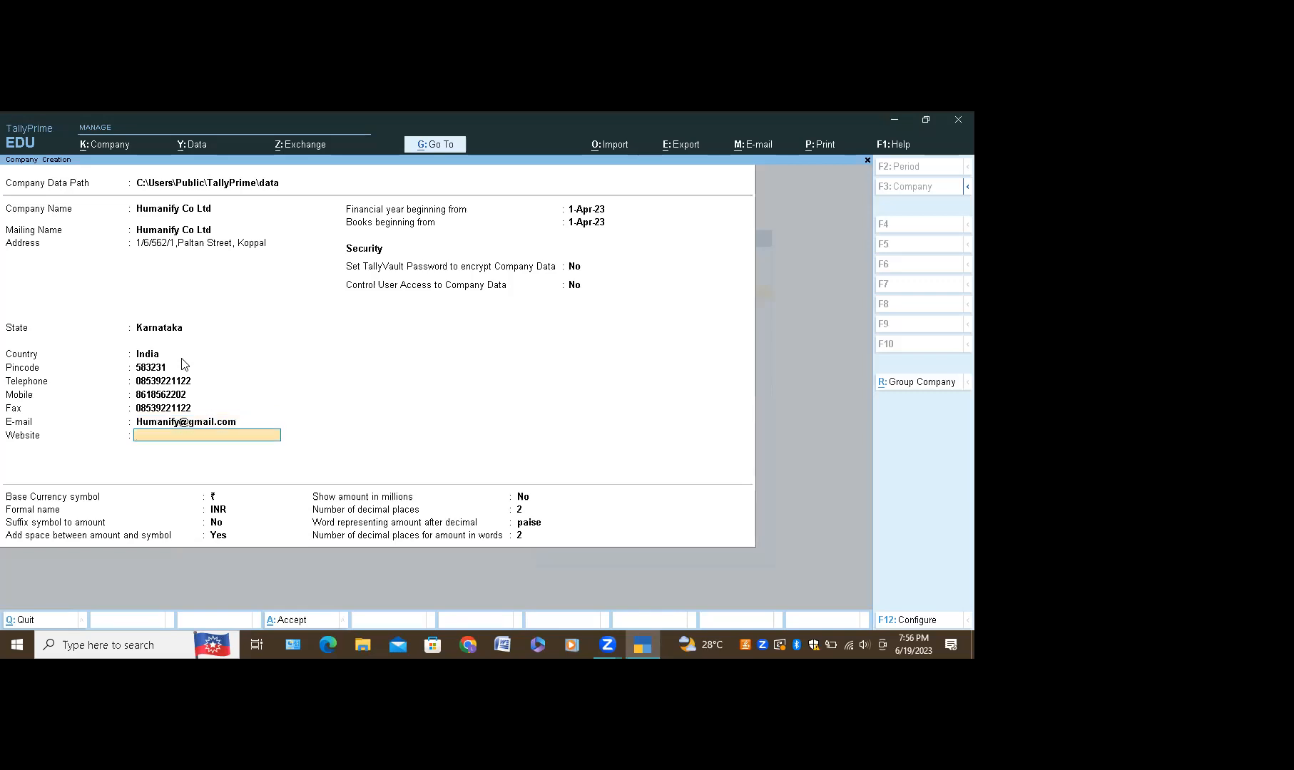
Step: Enter the website Humanify and save Humanify Co Ltd as a new company
type("Humanify")
key("ctrl")
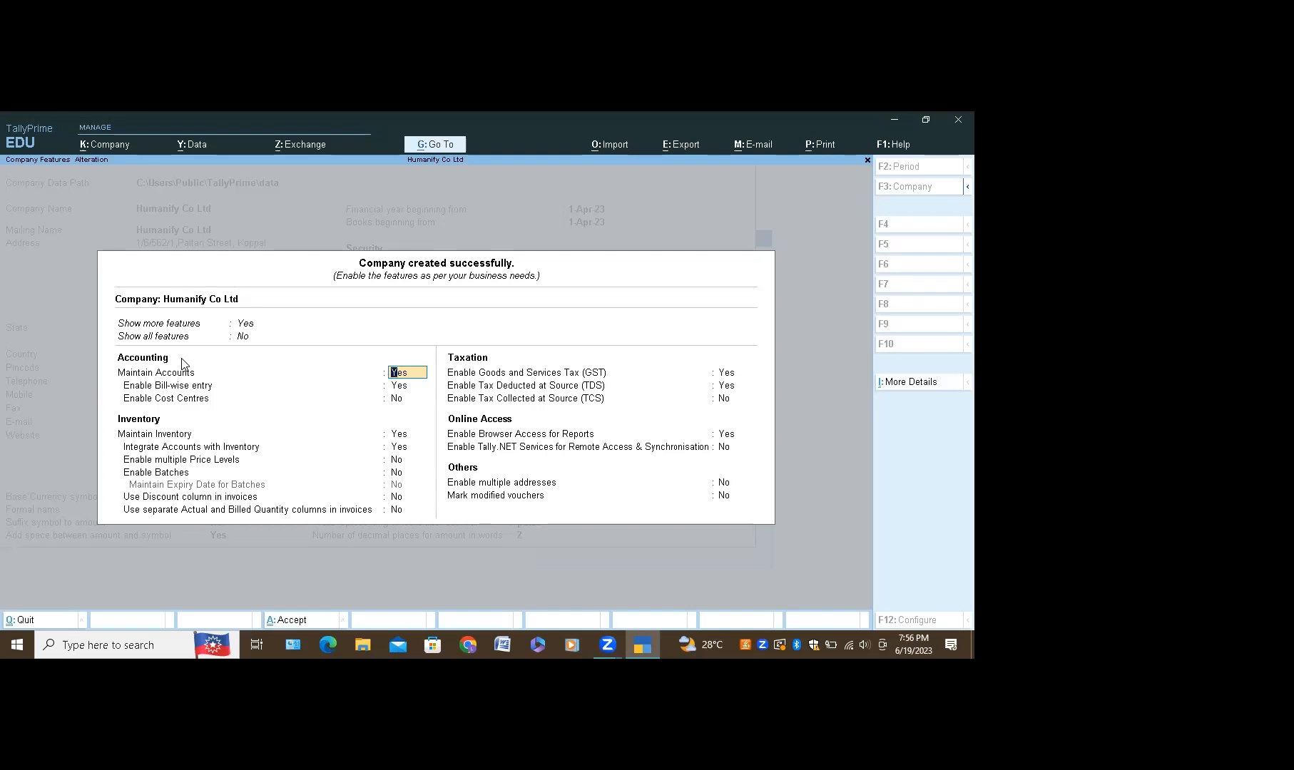
Step: Accept the default company features, dismiss the language prompt, and bring up the Company menu
key("ctrl")
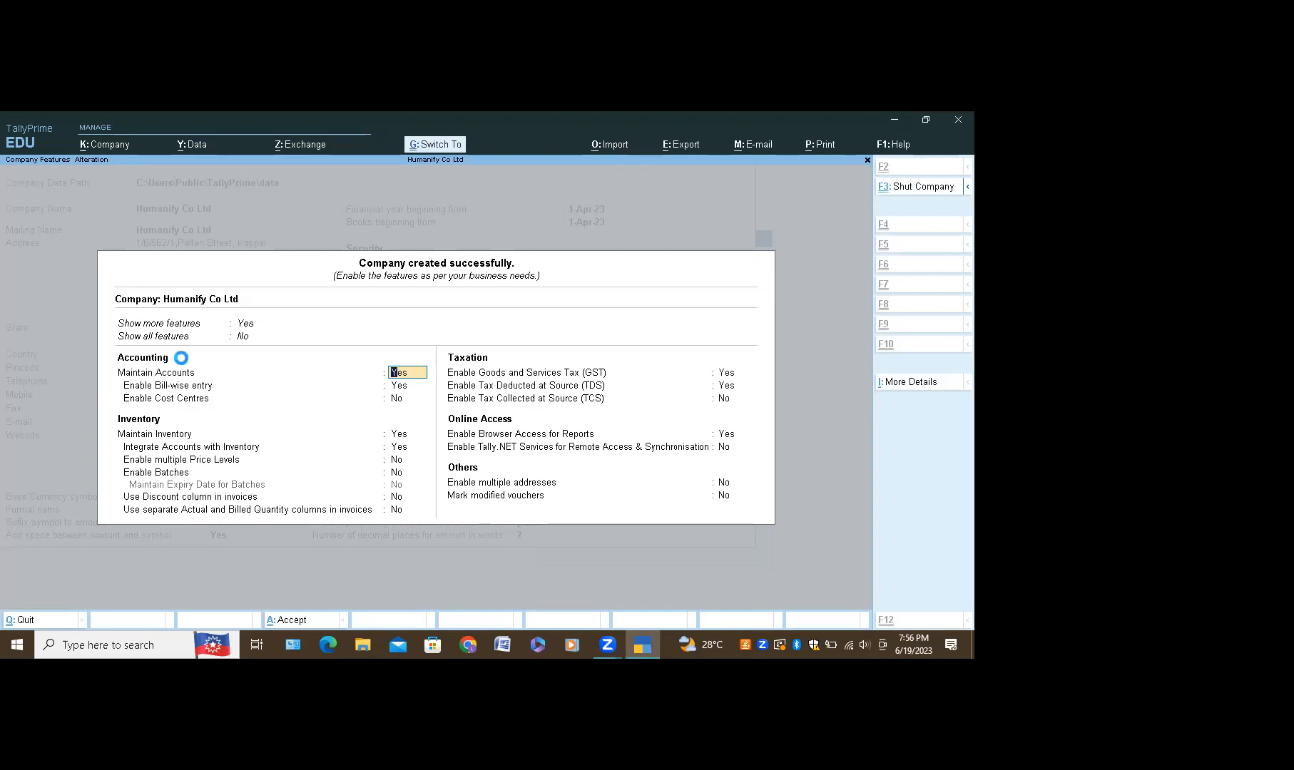
key("ctrl+a")
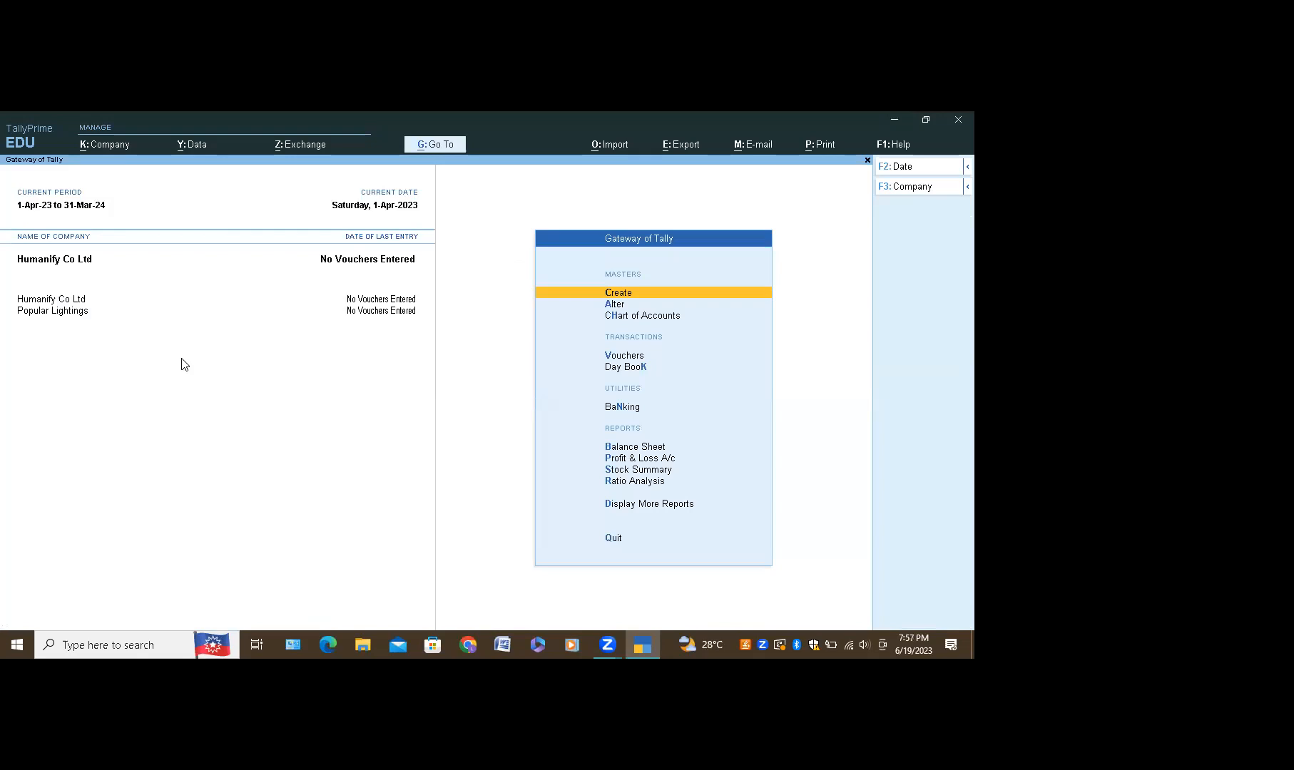
key("ctrl+k")
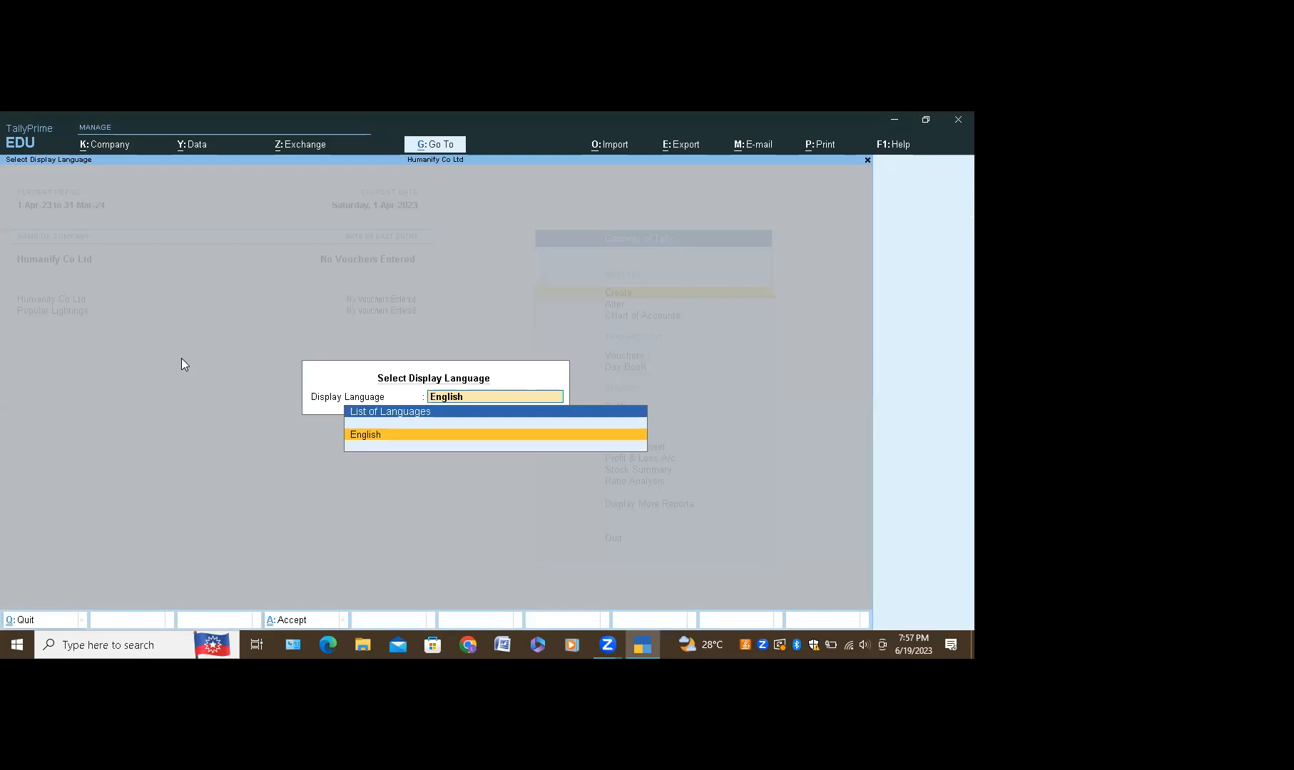
key("Escape")
key("Escape")
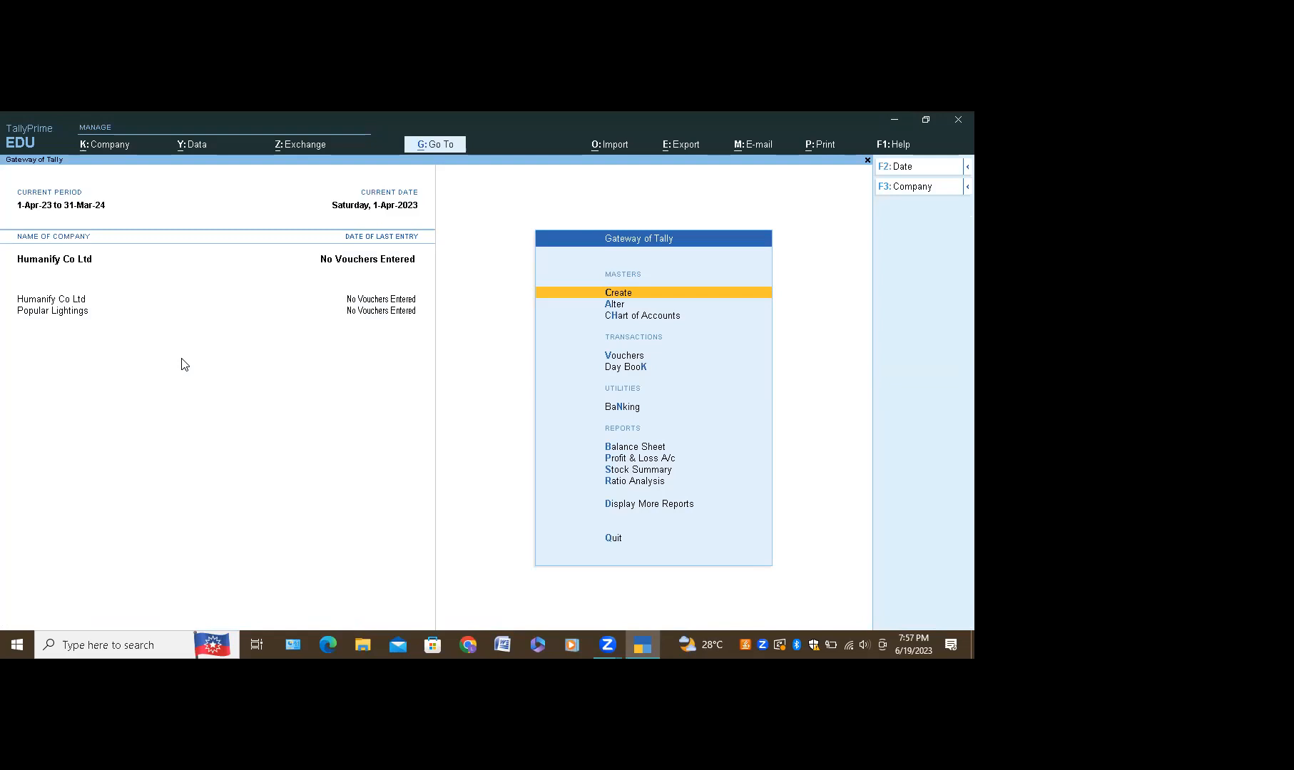
key("alt+k")
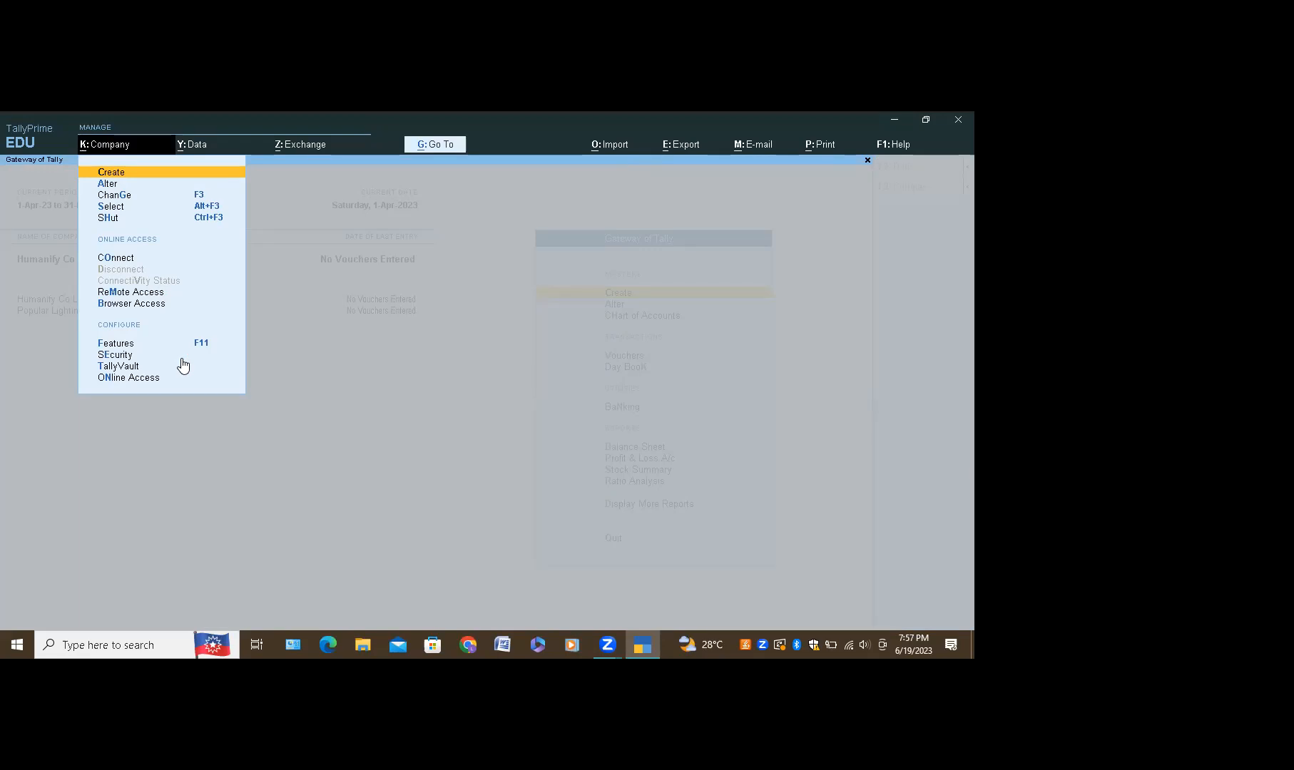
key("Down")
key("Down")
key("Down")
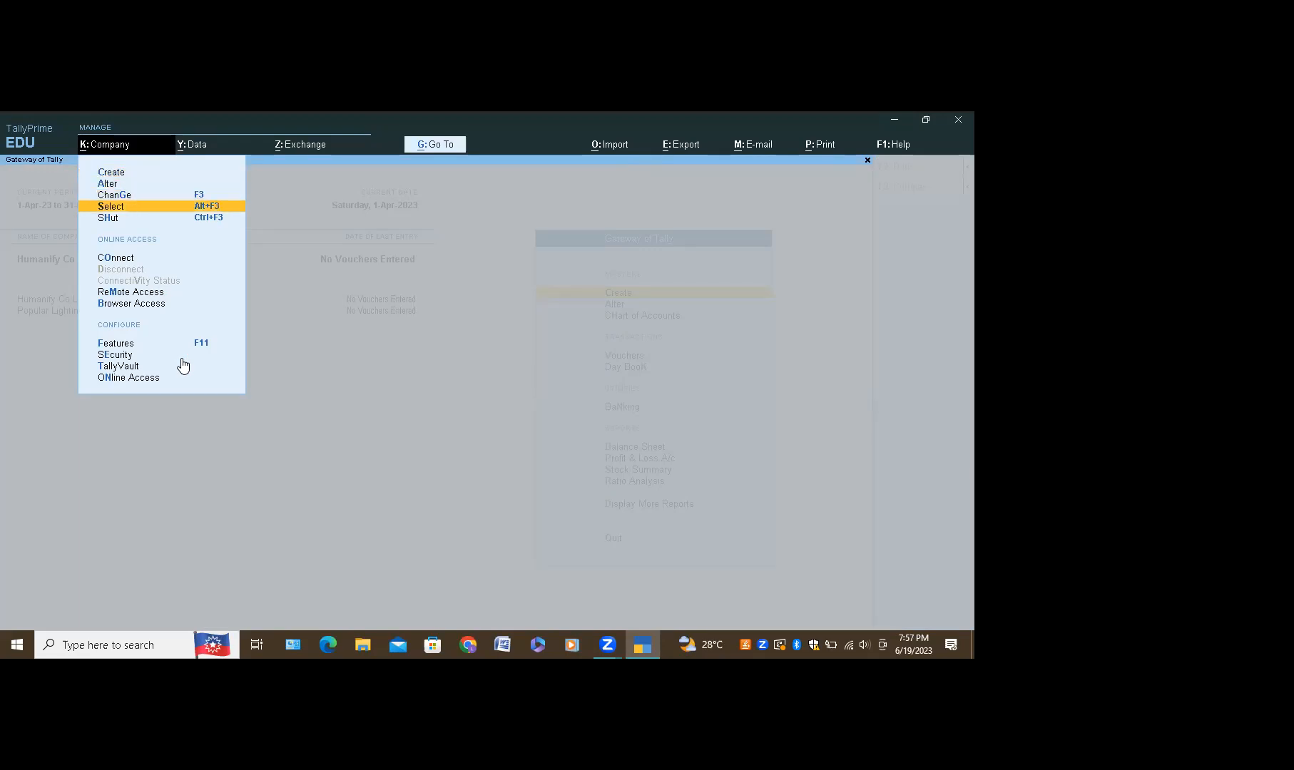
key("Down")
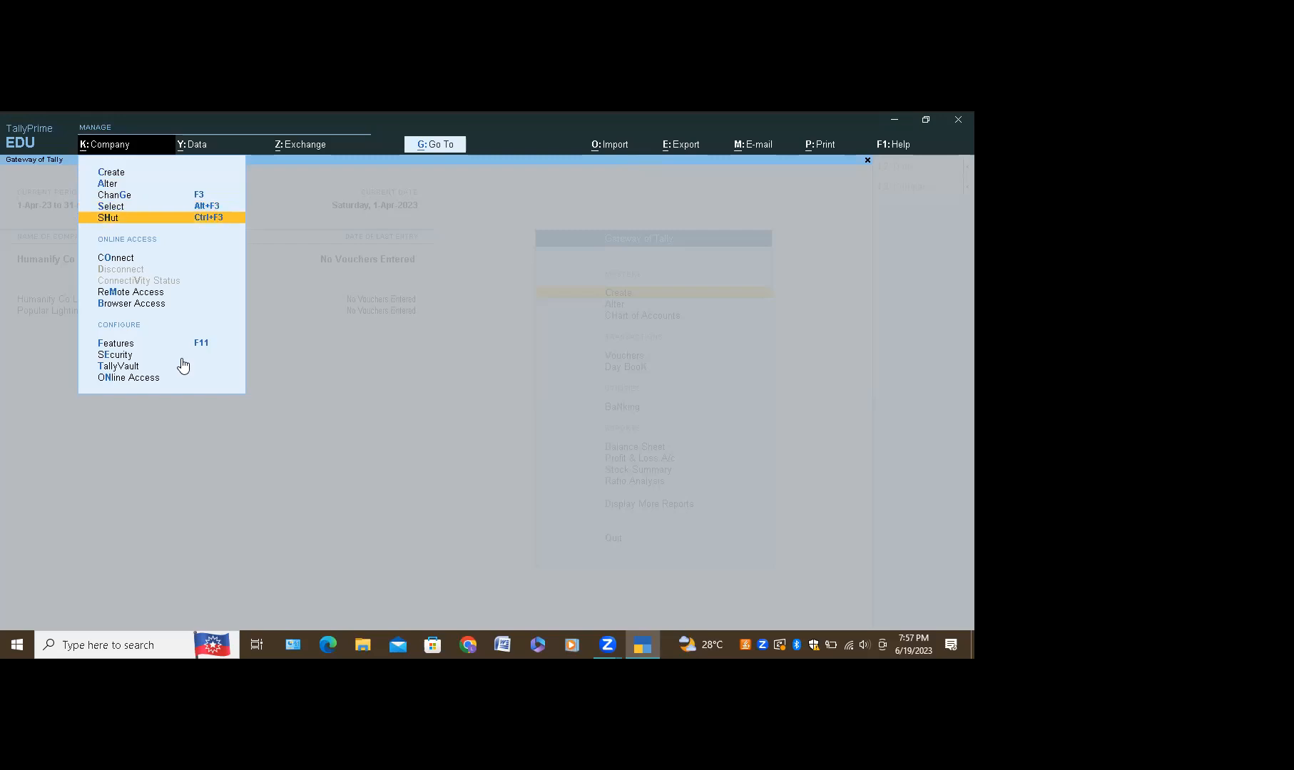
key("Up")
key("Up")
key("Up")
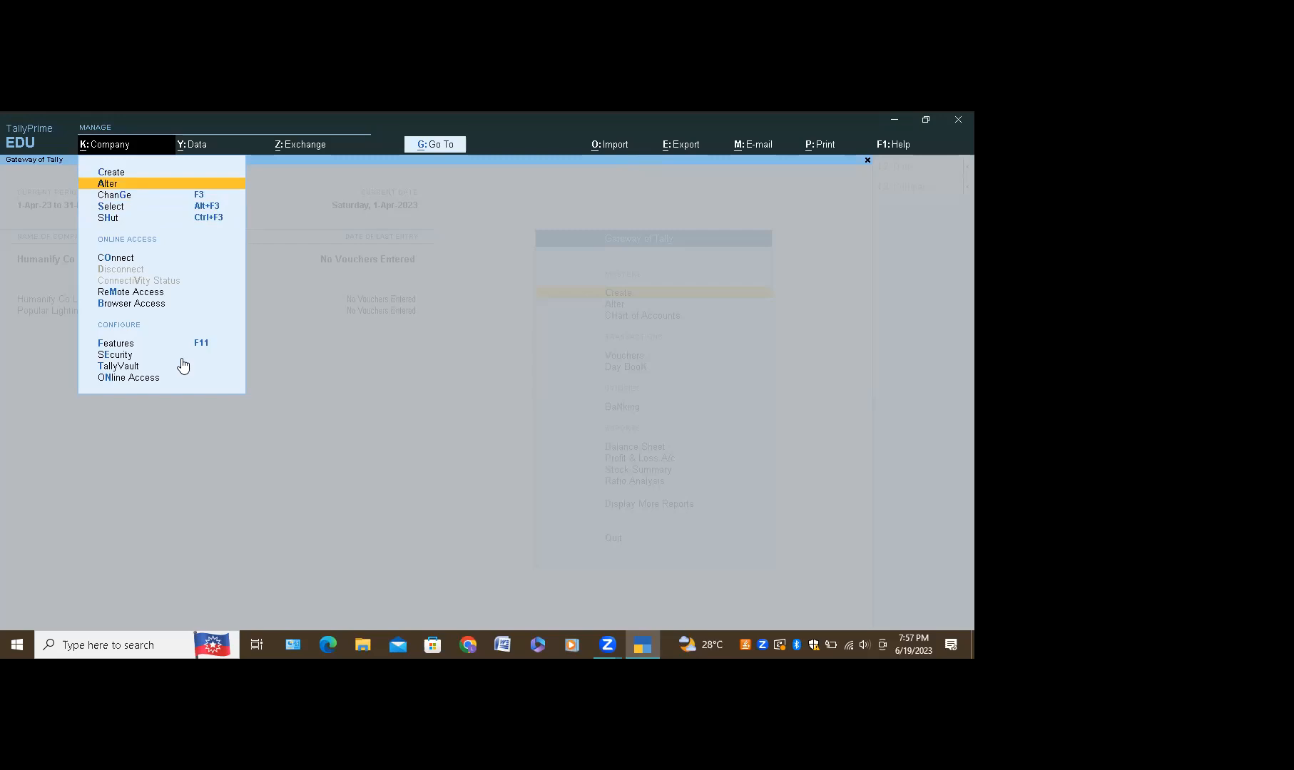
key("Down")
key("Up")
Step: Alter Humanify Co Ltd, renaming it to Humanify Industries, and save the change
key("Return")
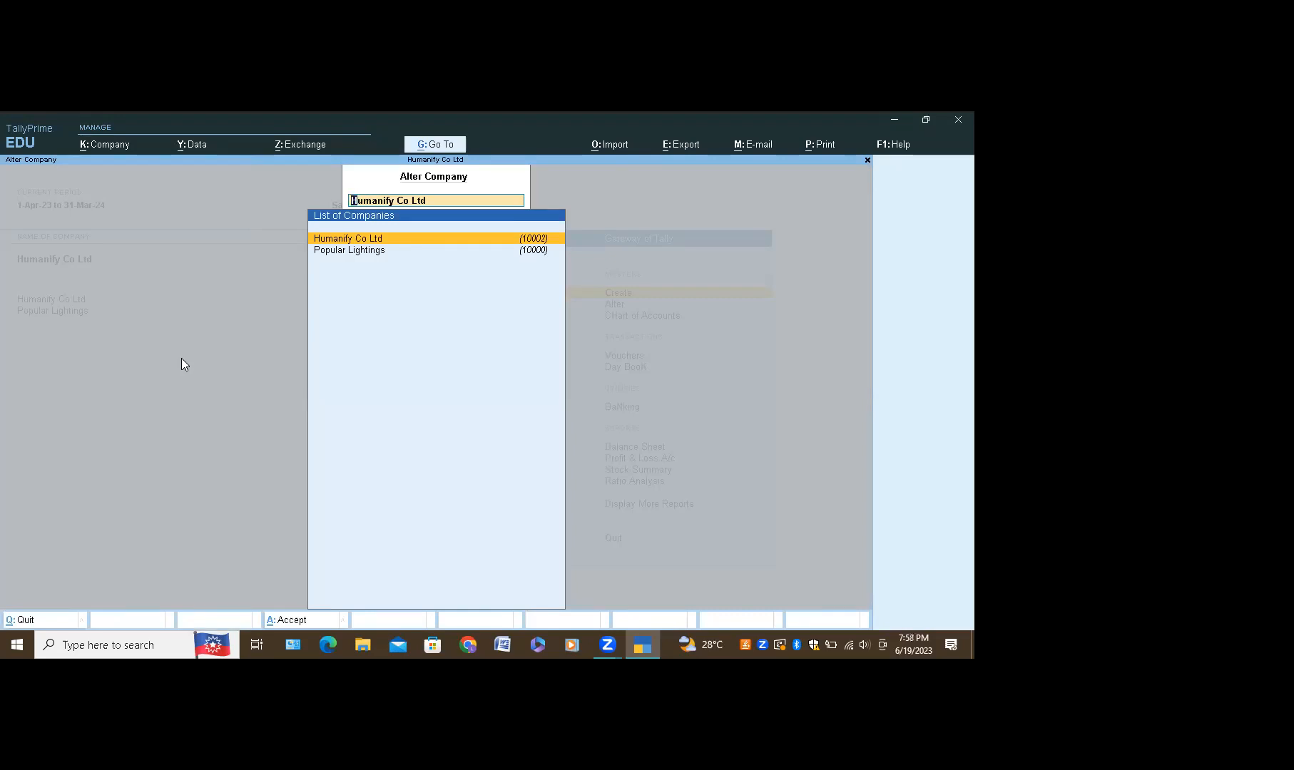
key("Return")
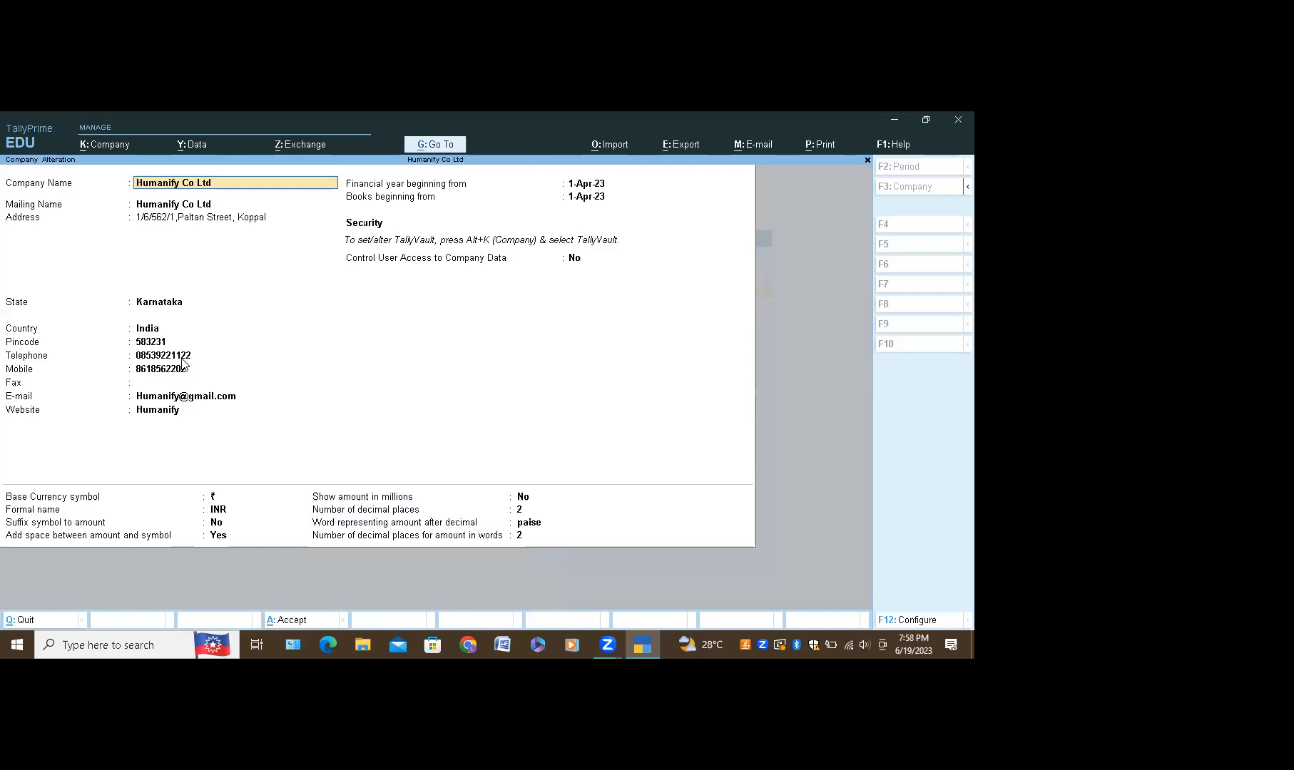
key("Right")
key("Right")
key("Right")
key("Right")
key("Right")
key("Right")
key("Right")
key("Right")
key("Right")
key("BackSpace")
key("BackSpace")
key("BackSpace")
key("BackSpace")
key("BackSpace")
type("Indust")
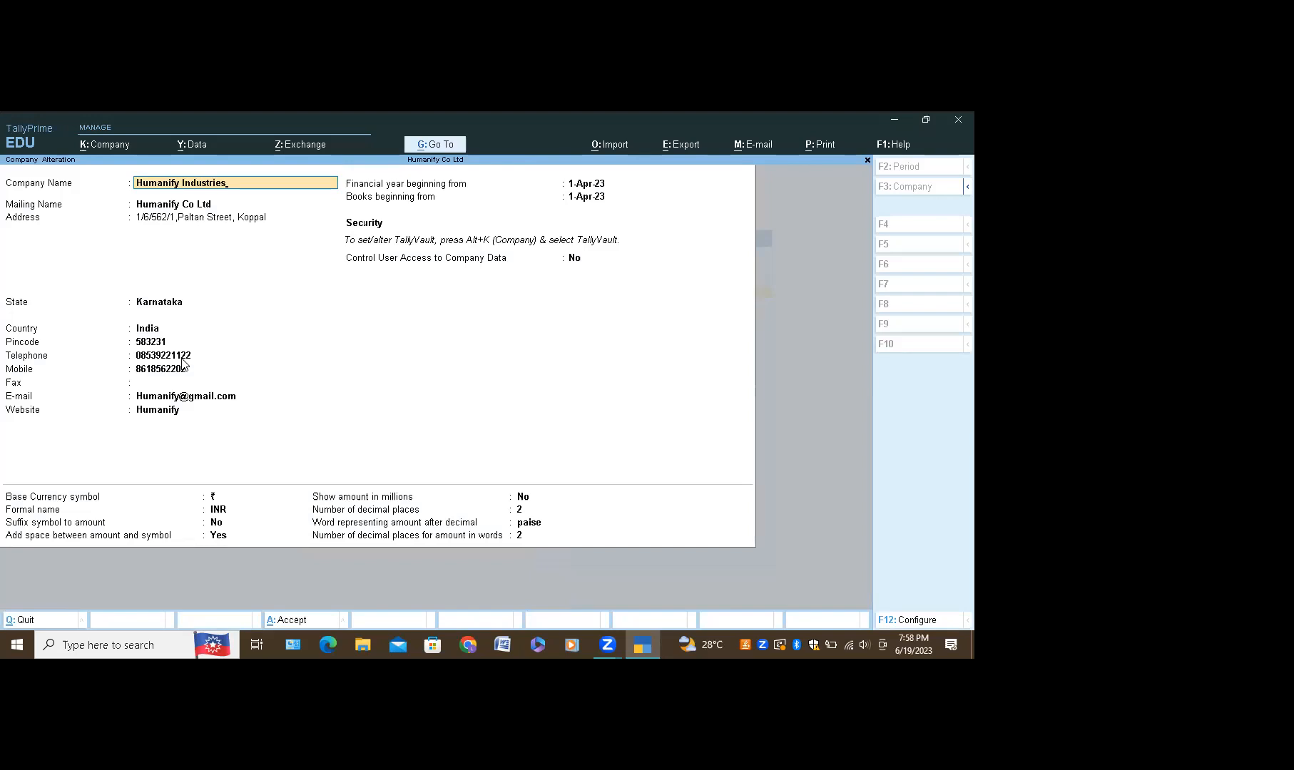
key("Return")
key("Return")
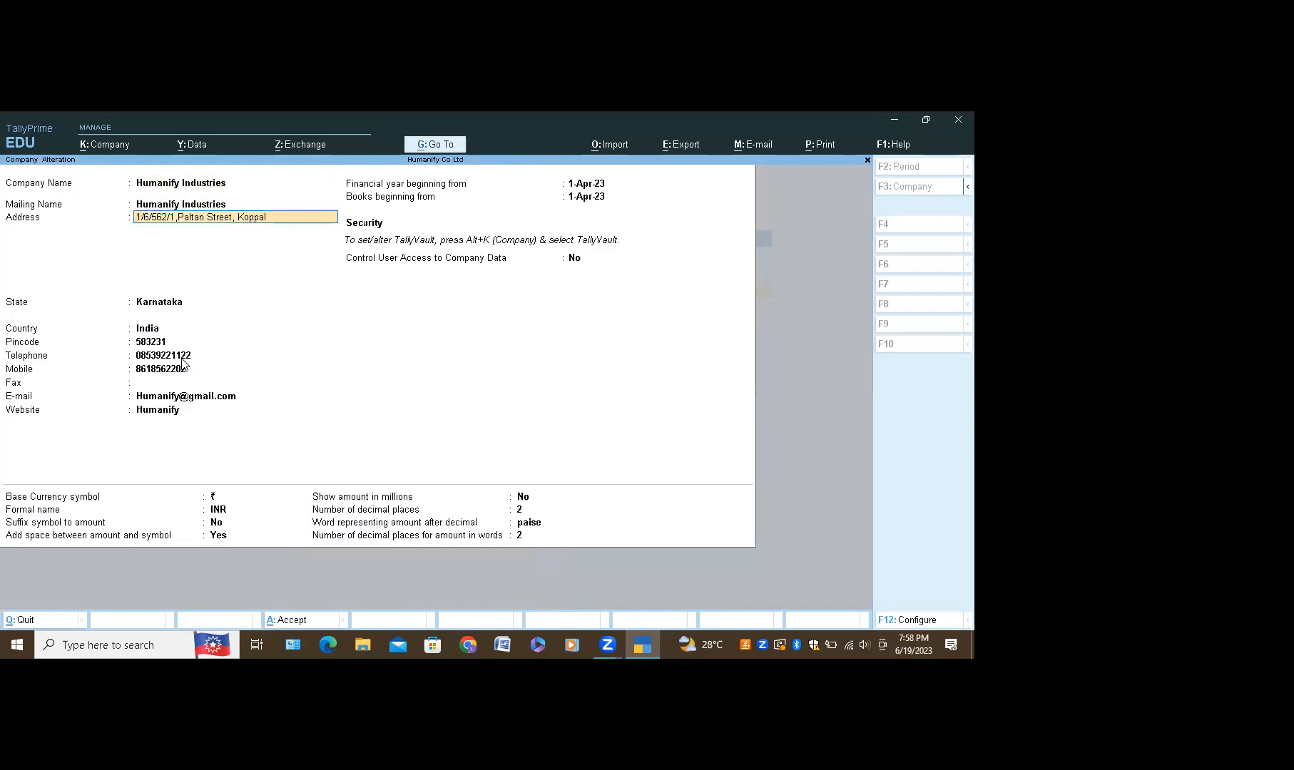
type("786")
key("Escape")
key("Escape")
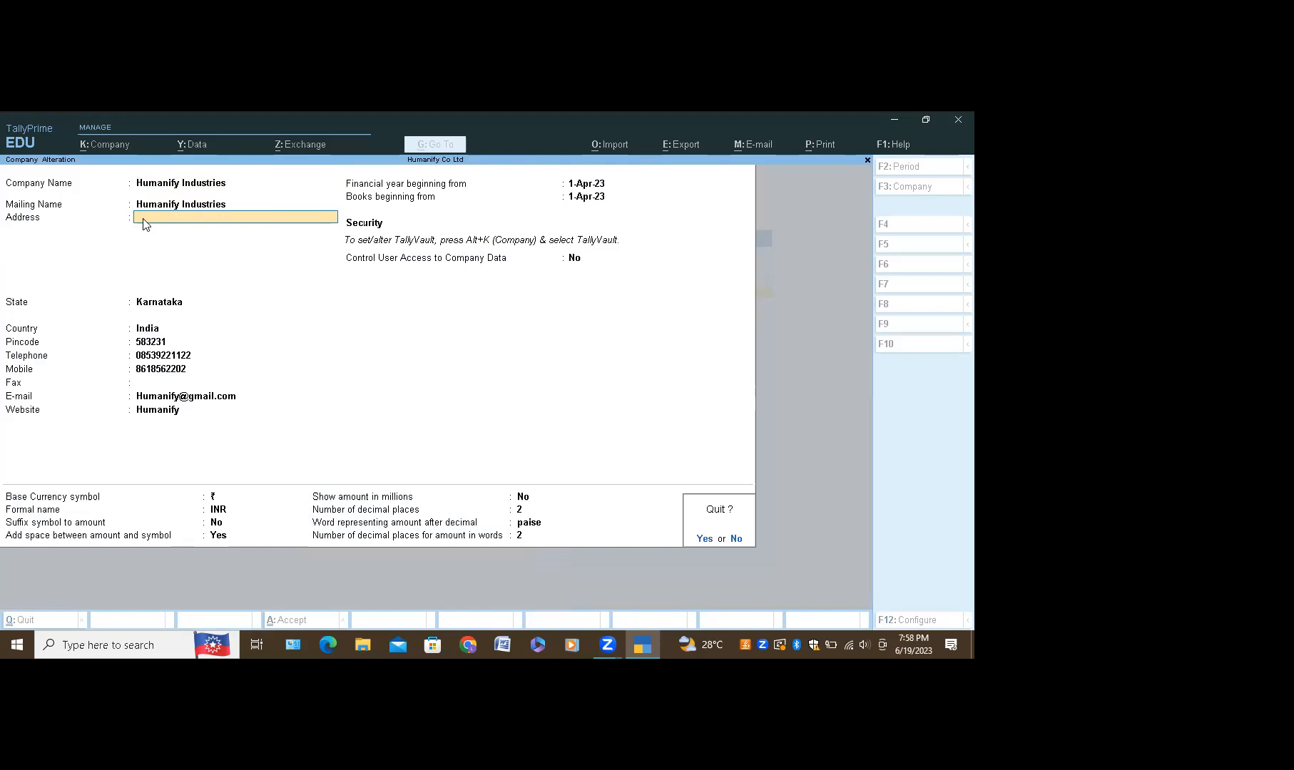
type("n")
type("Kshfk")
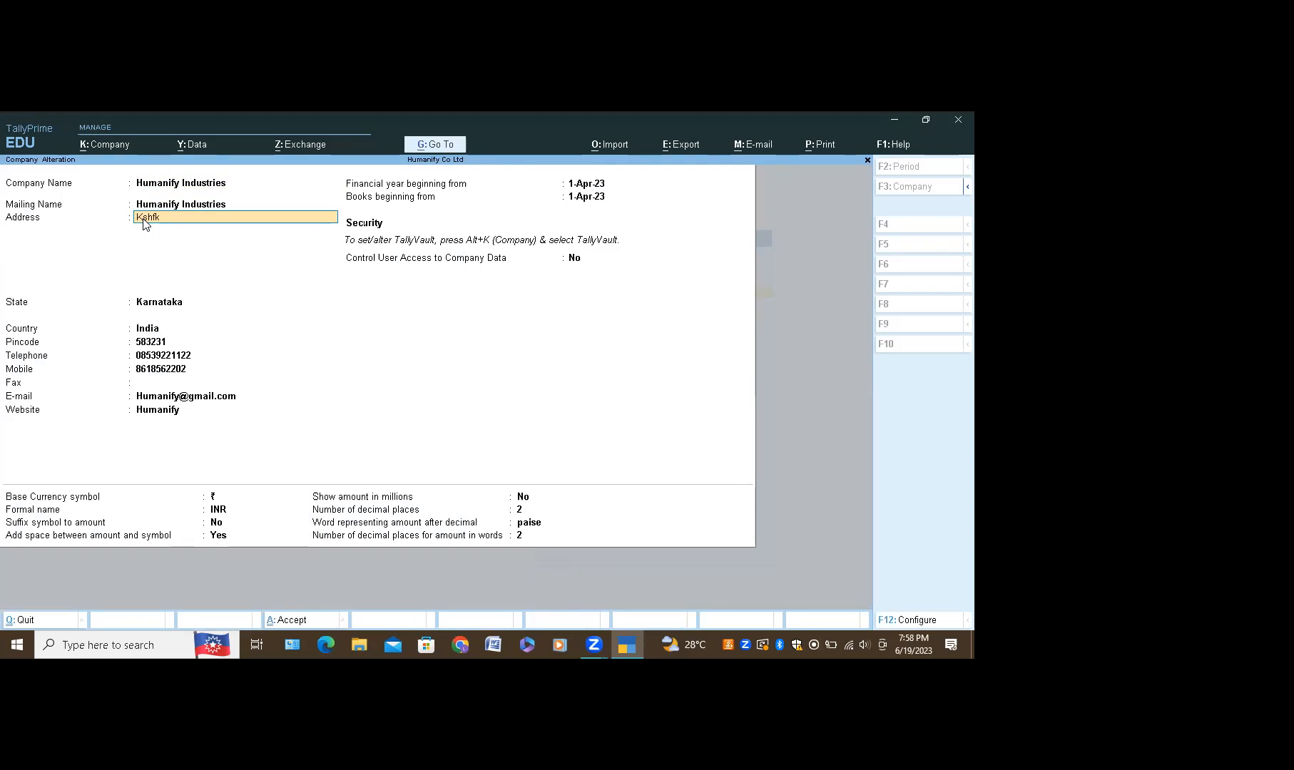
key("ctrl+a")
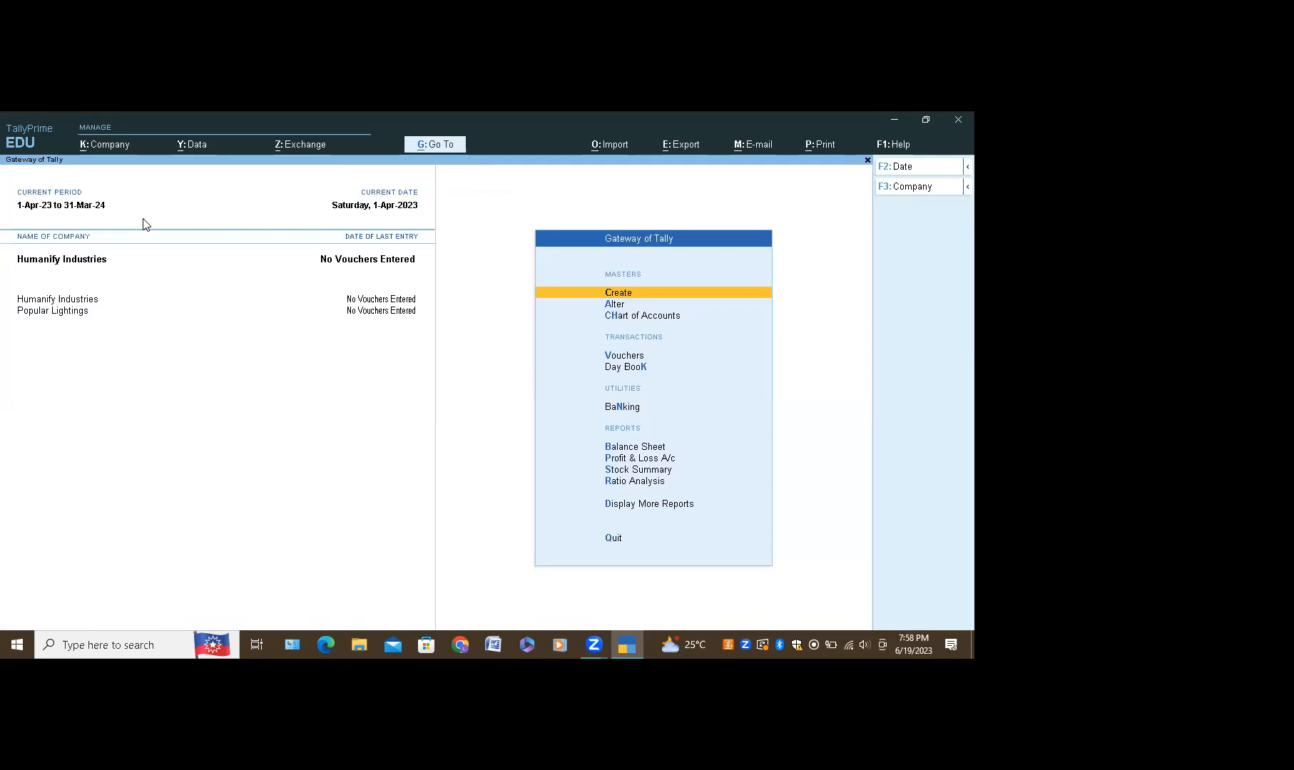
key("ctrl+k")
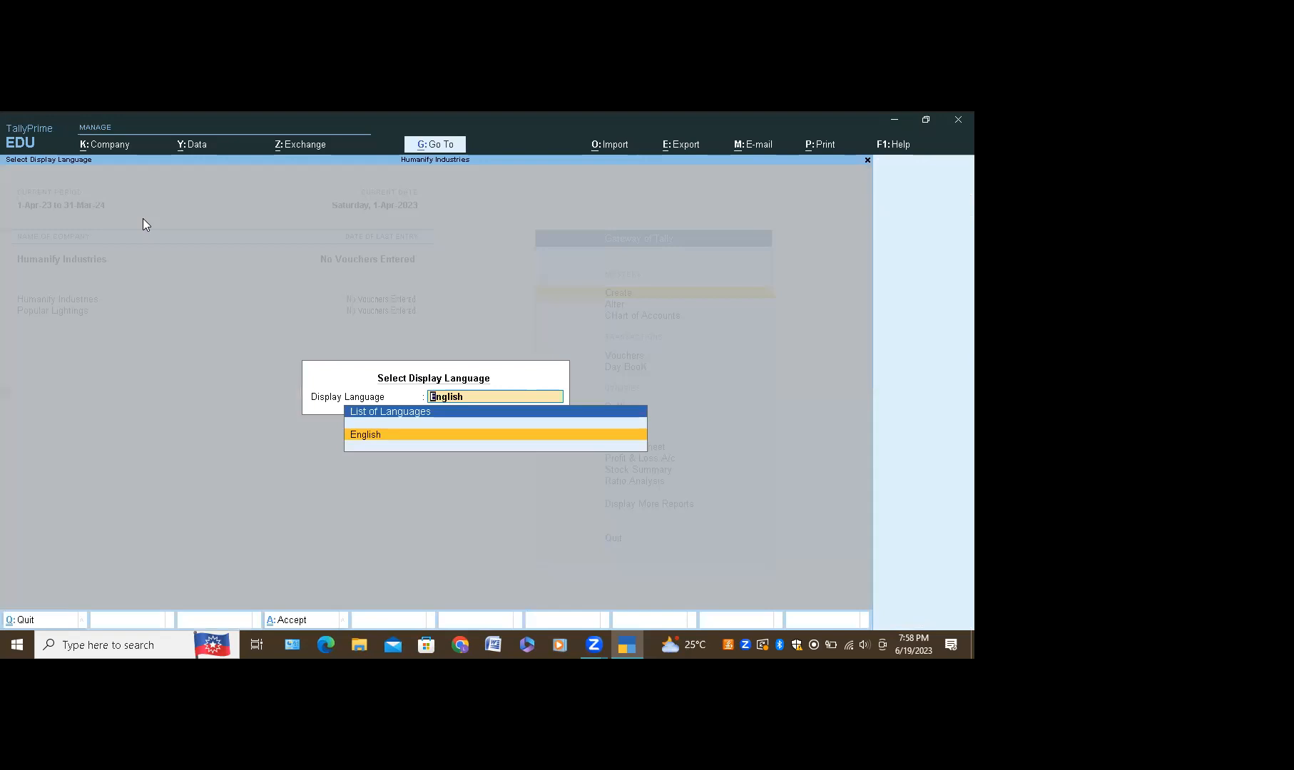
key("Return")
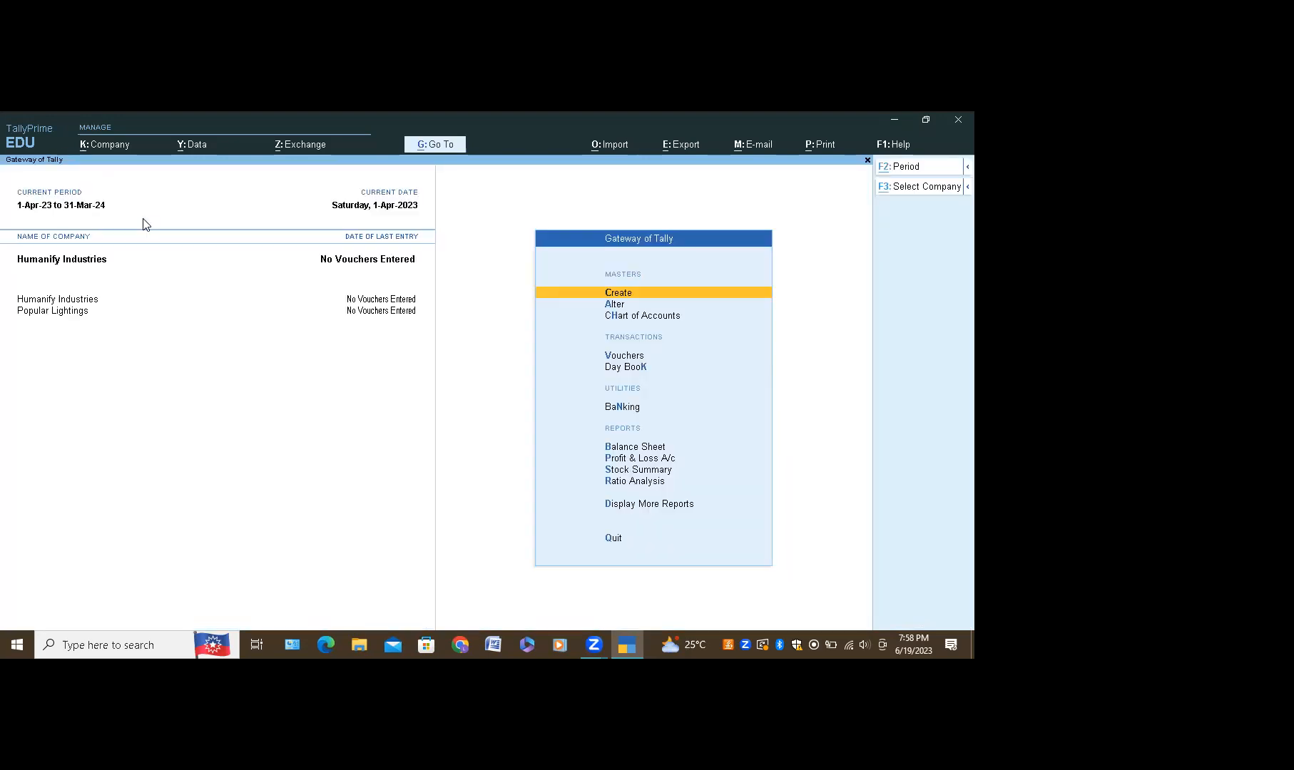
key("alt+k")
key("Down")
key("Down")
key("Down")
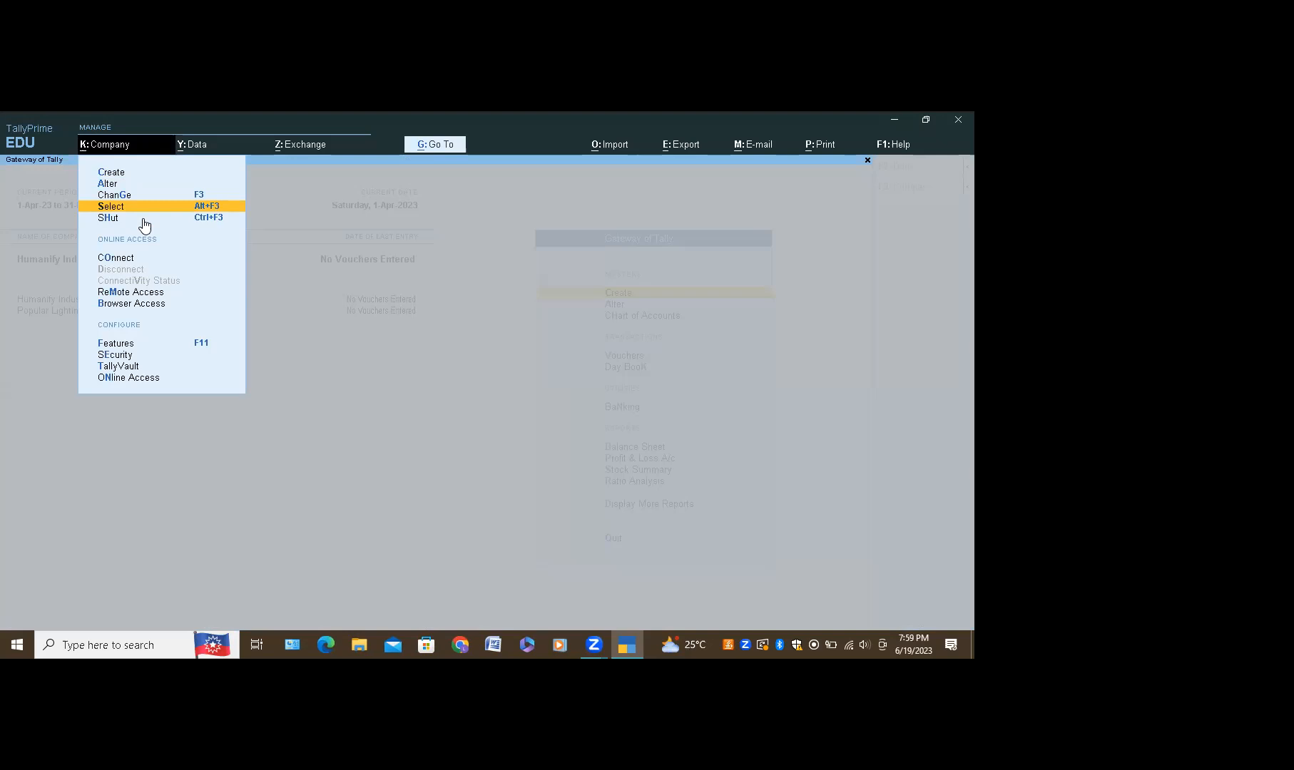
key("Escape")
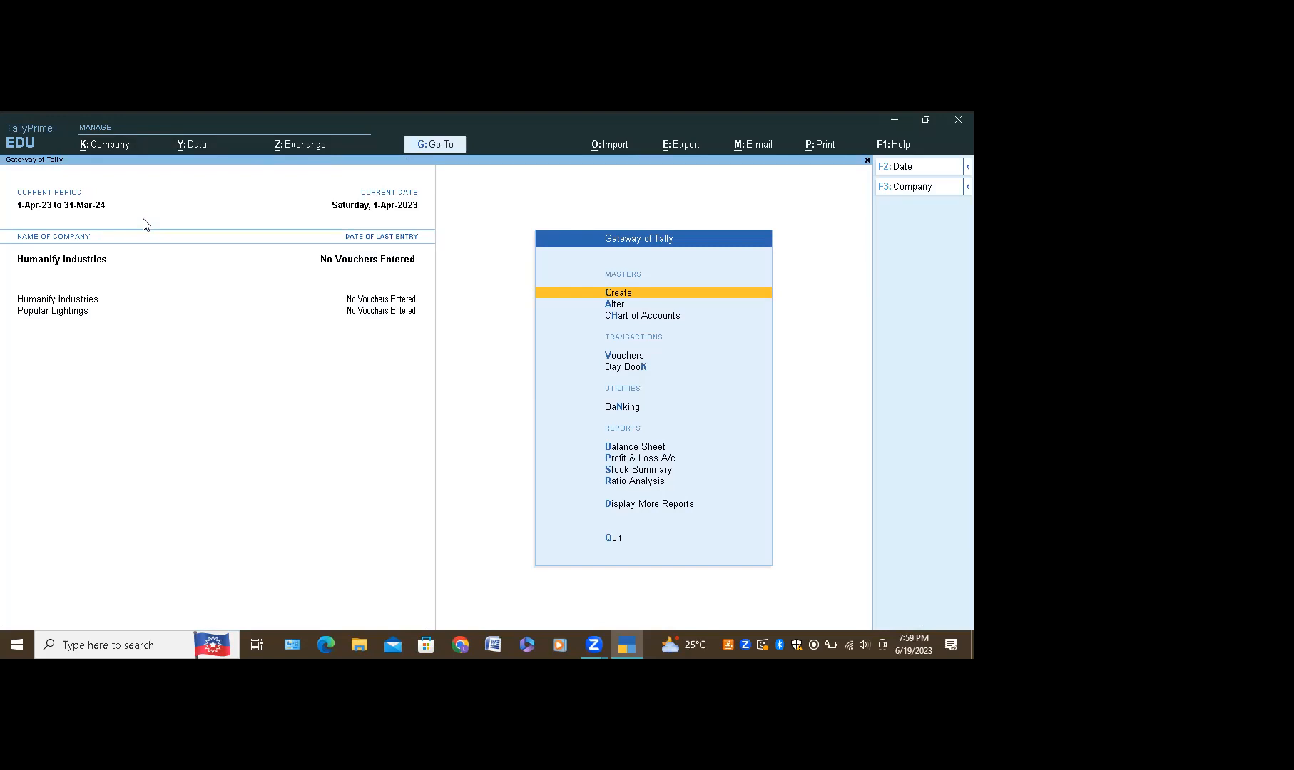
Step: Switch between the loaded companies, finishing with Popular Lightings as current
left_click(109, 313)
left_click(81, 300)
left_click(78, 312)
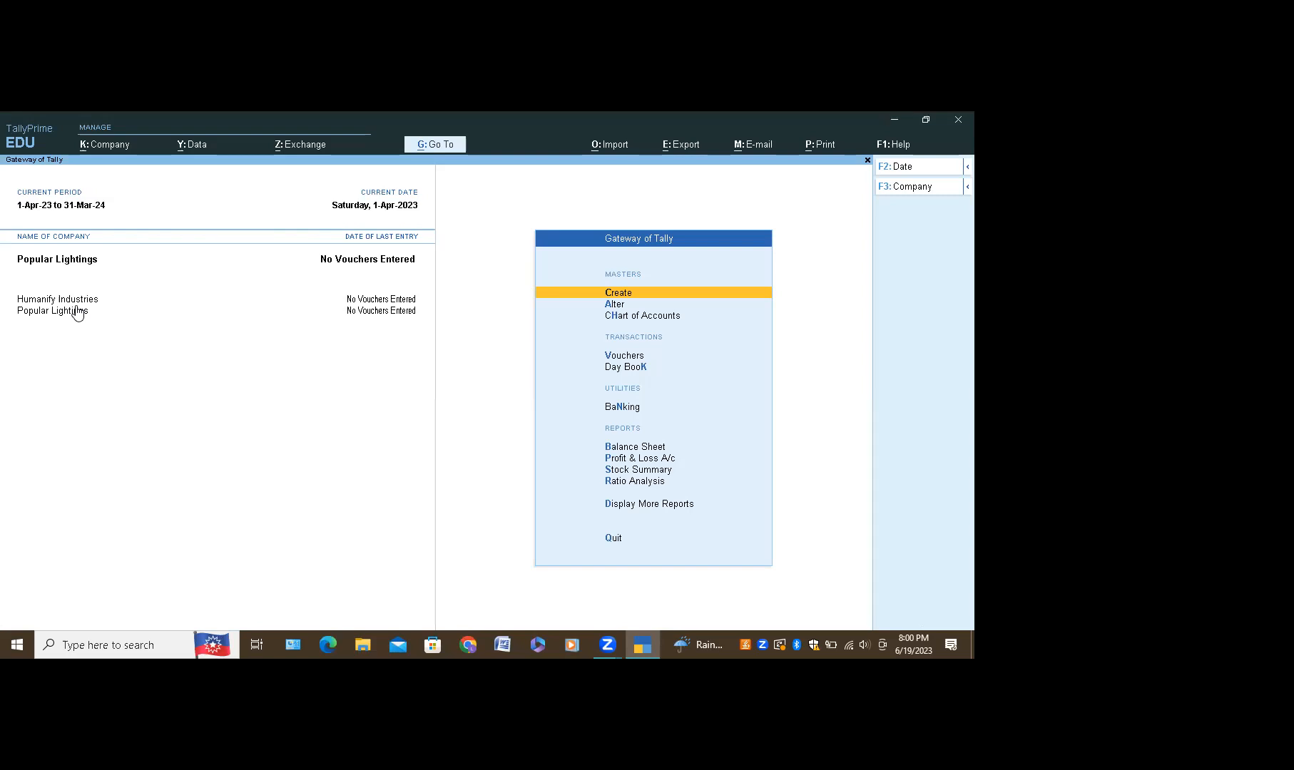
Step: Move through the Gateway options, then bring up a new Chrome window
key("Down")
key("Down")
key("Down")
key("Down")
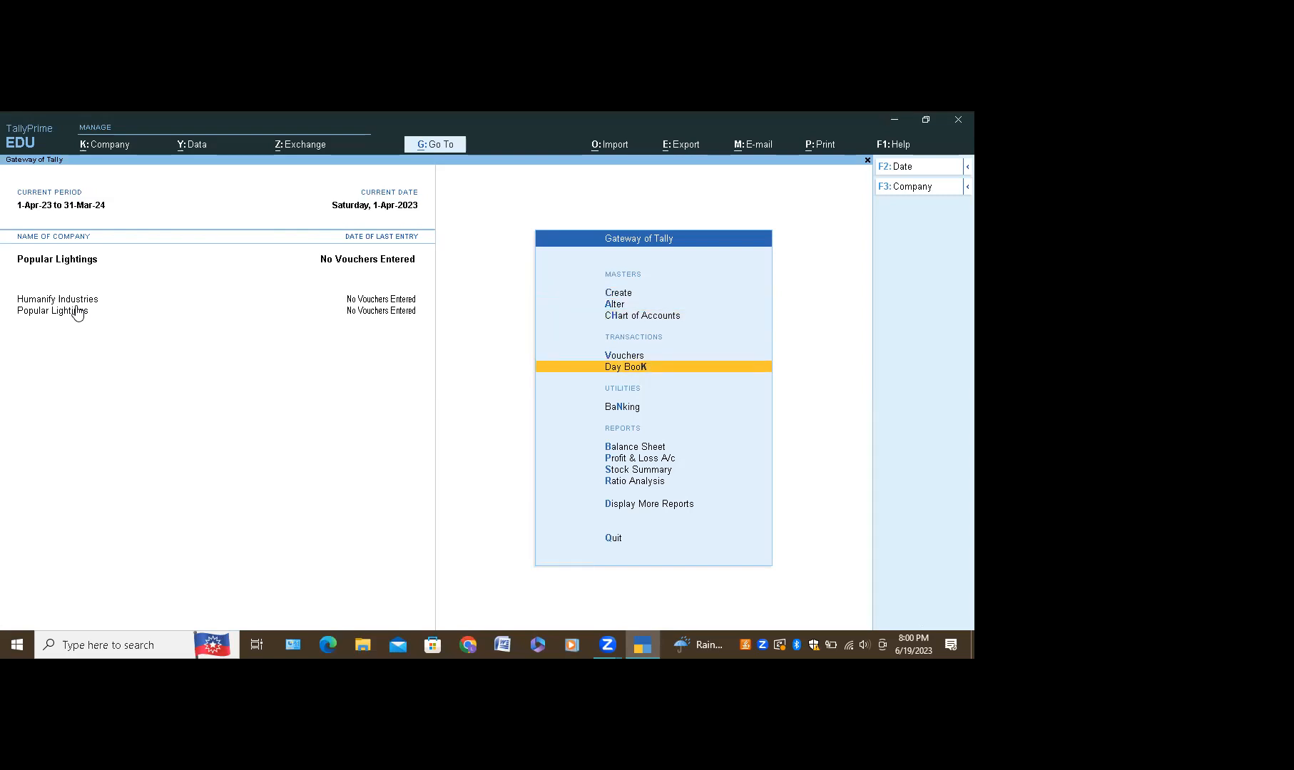
key("Up")
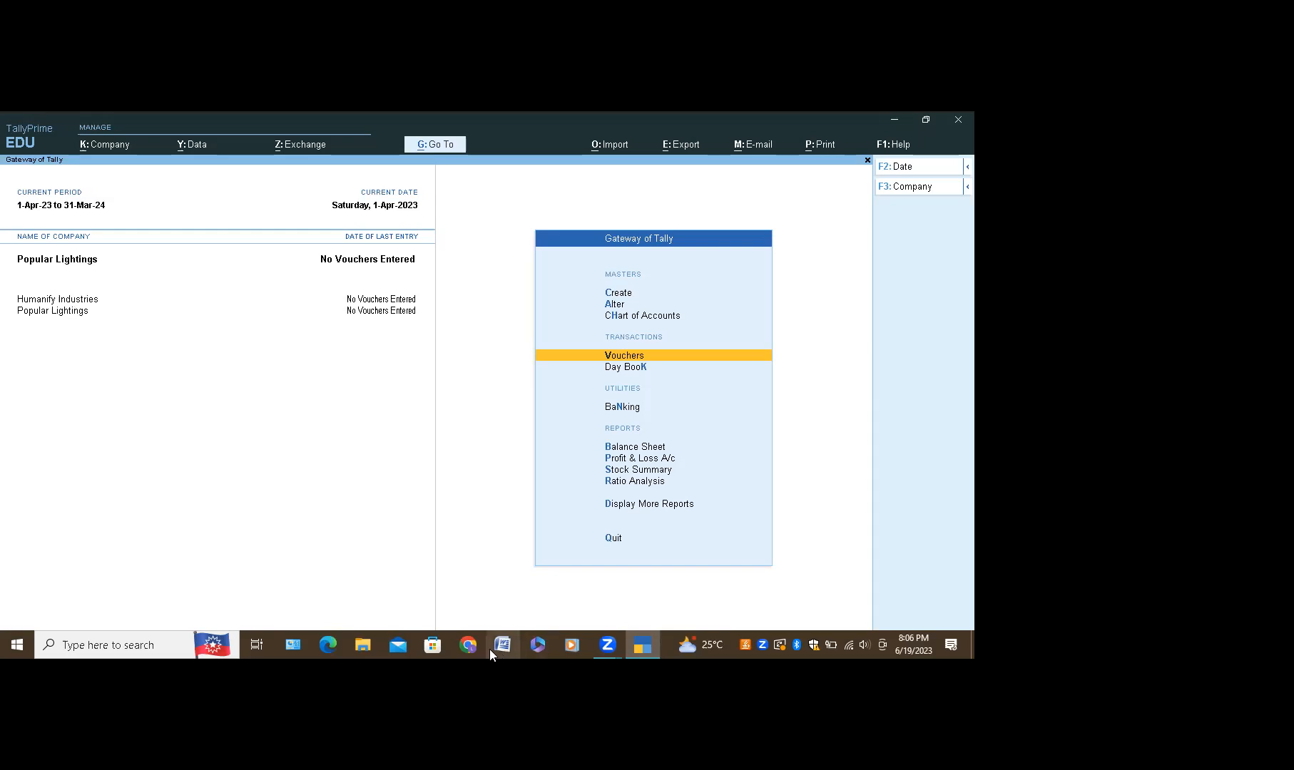
left_click(468, 645)
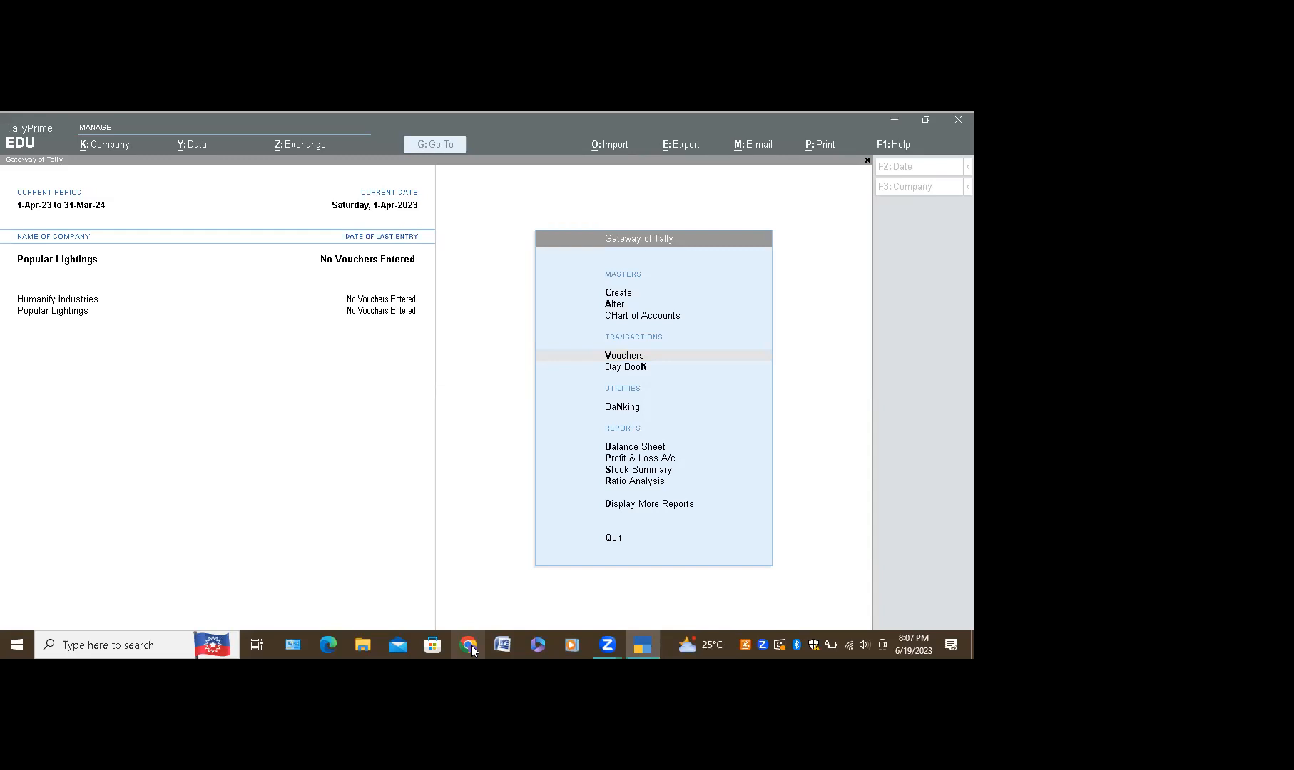
left_click(469, 647)
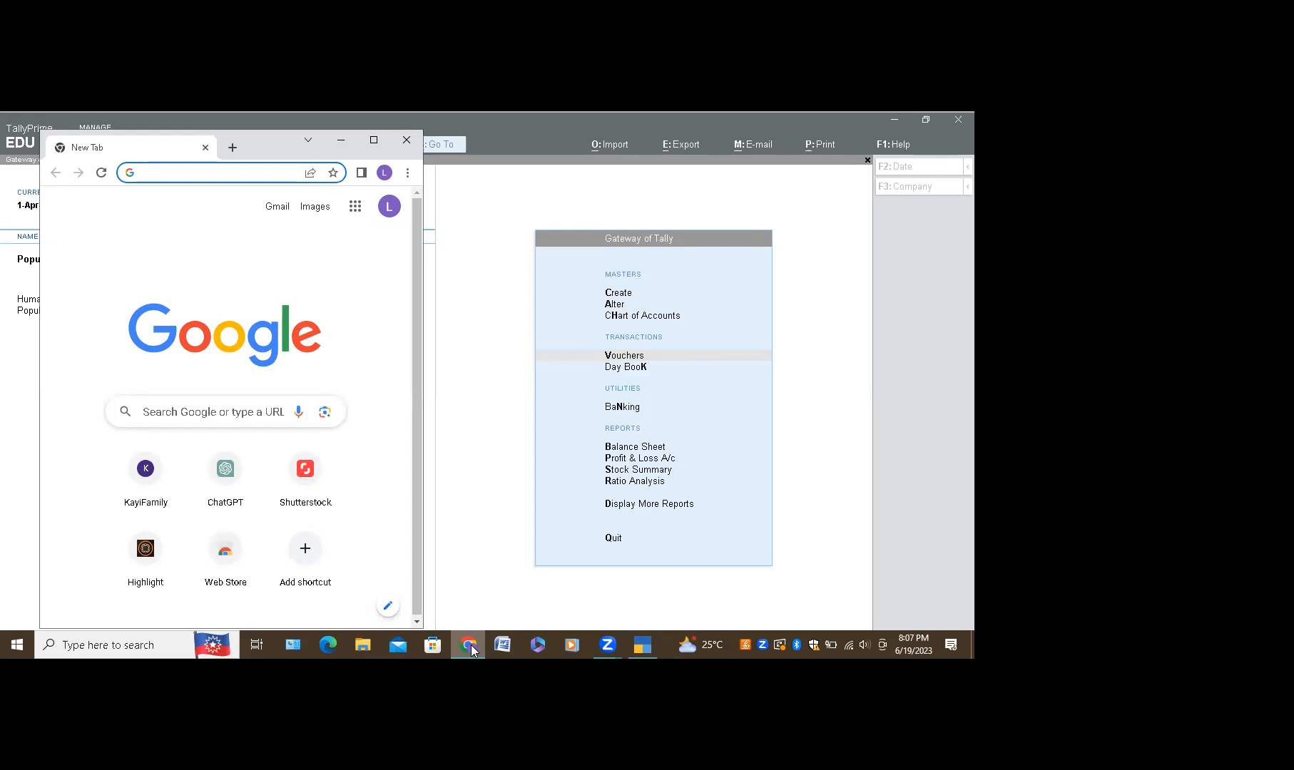
Step: Type 'wha' in Chrome's address bar to search for WhatsApp Web
type("whatsapp web")
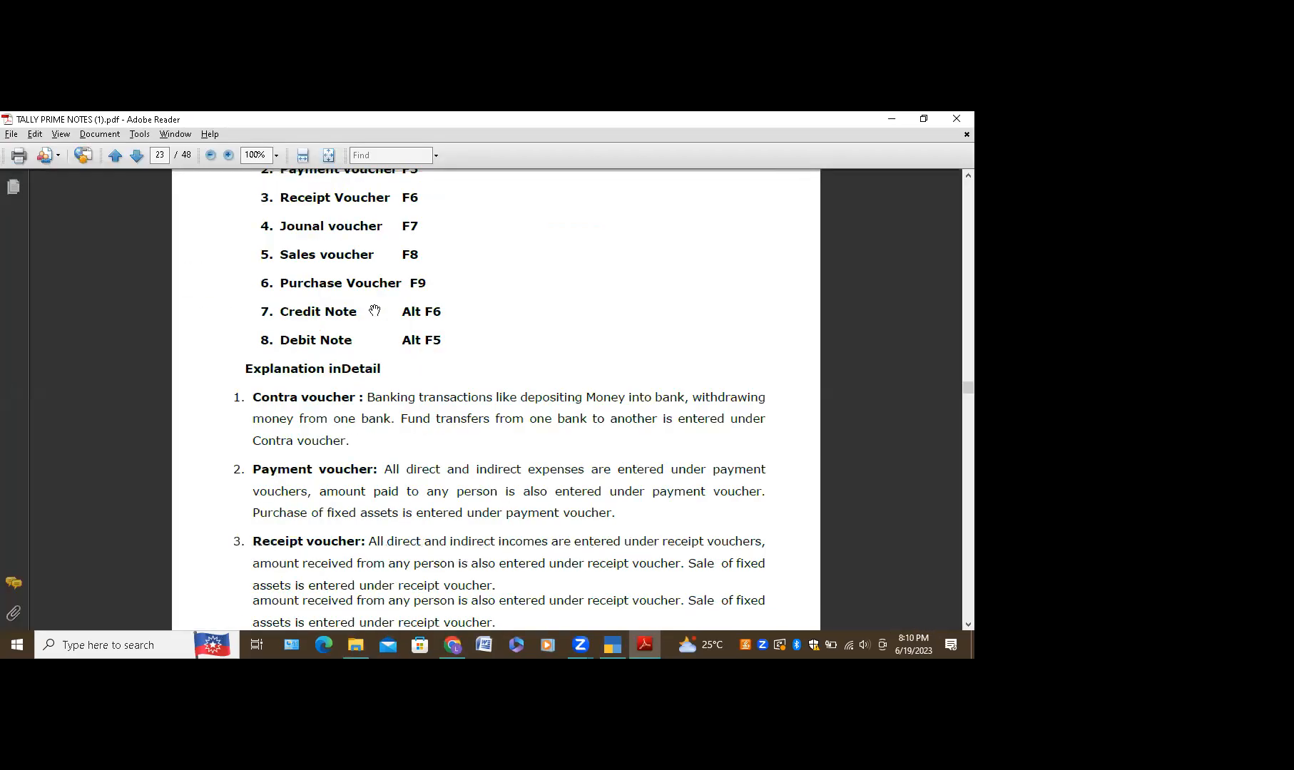
scroll(375, 310, "down", 5)
scroll(375, 310, "up", 8)
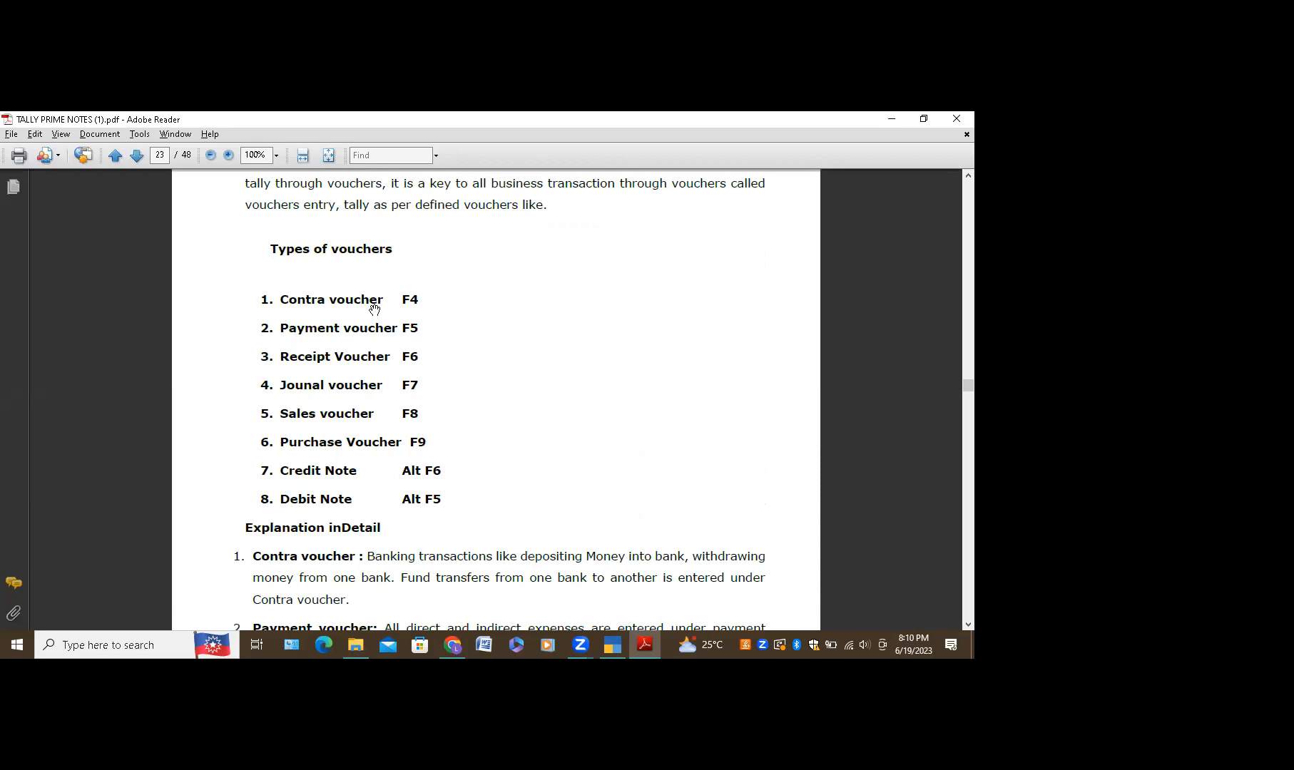
scroll(375, 311, "down", 2)
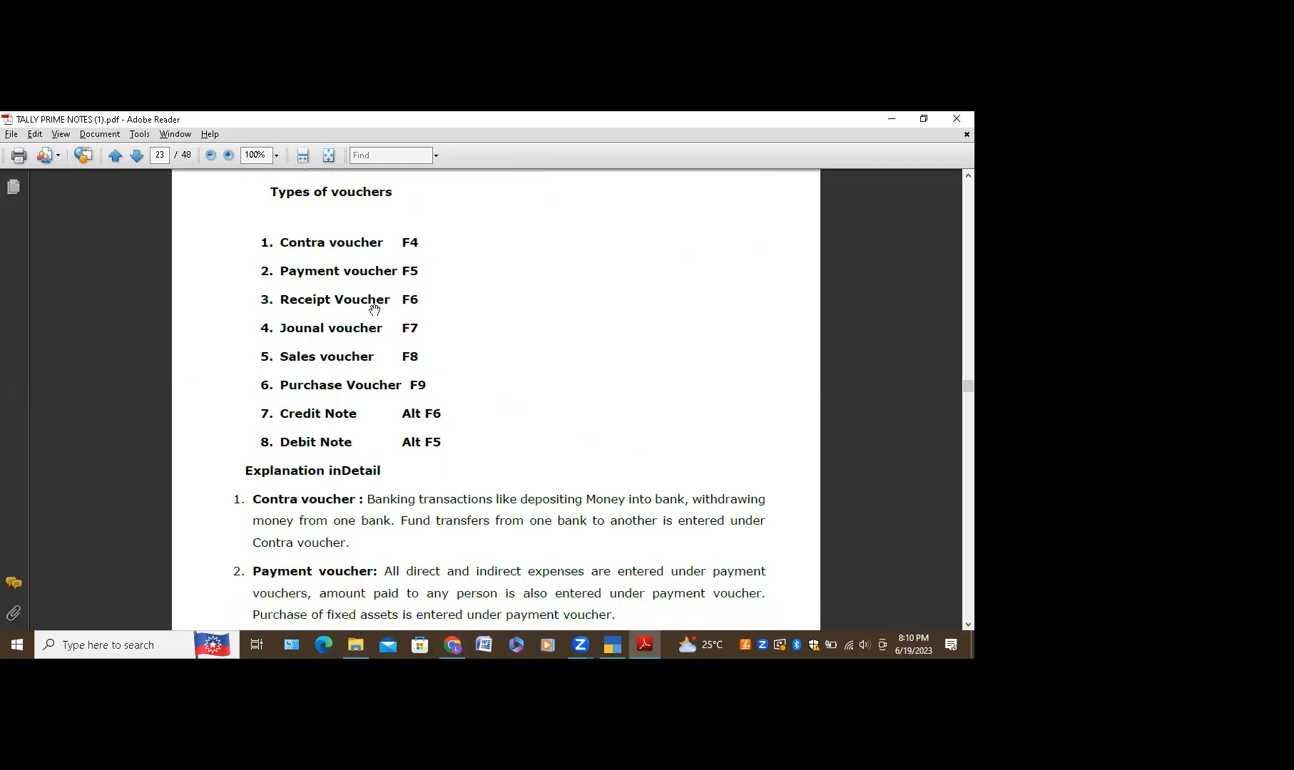
scroll(375, 309, "down", 1)
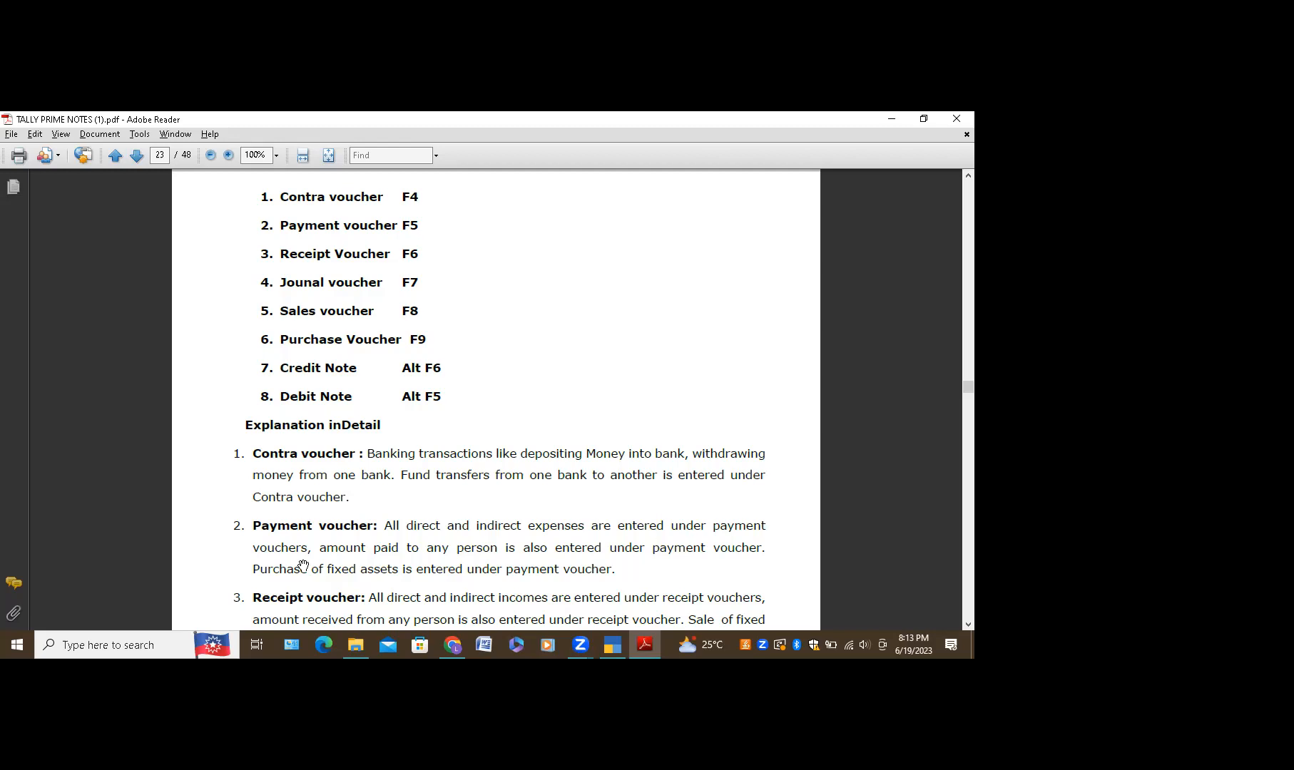
Step: Scroll the notes down to the Journal voucher paragraph, then show the WhatsApp Web photo of the notes
scroll(303, 566, "down", 1)
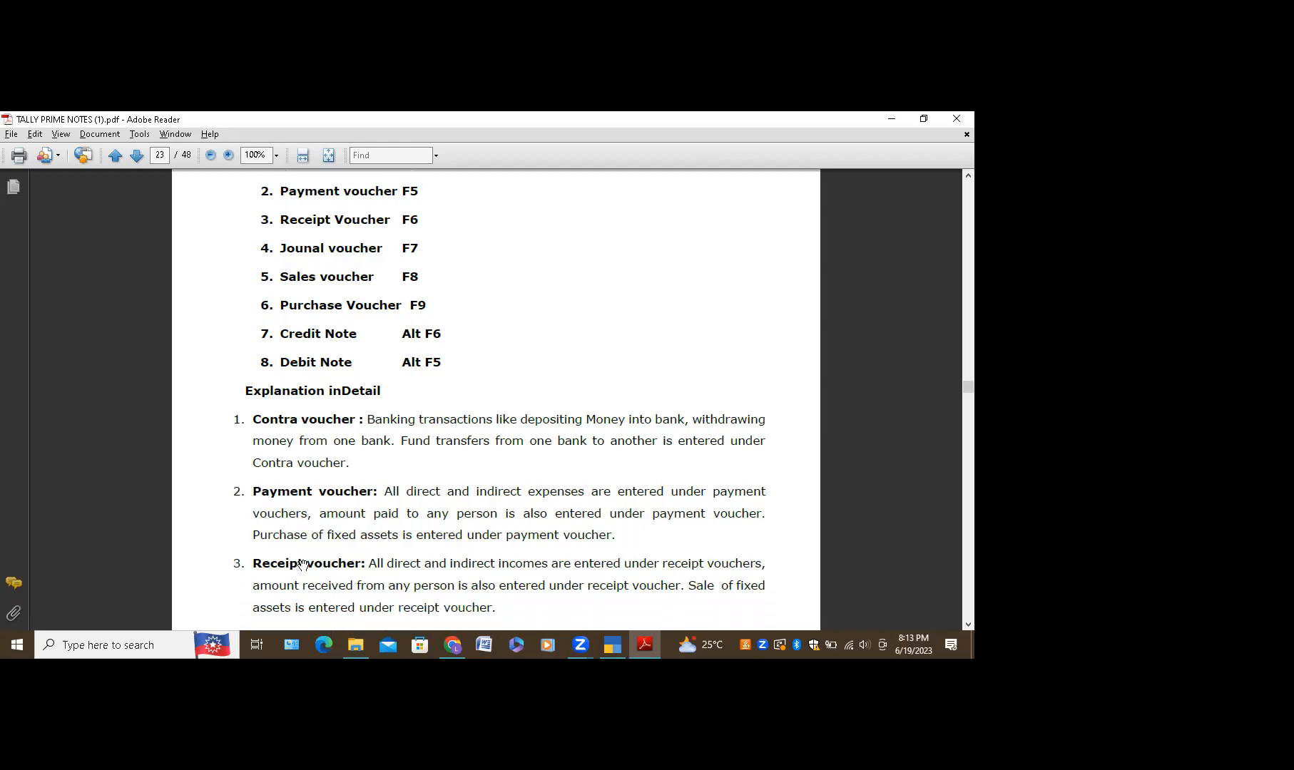
scroll(303, 566, "down", 1)
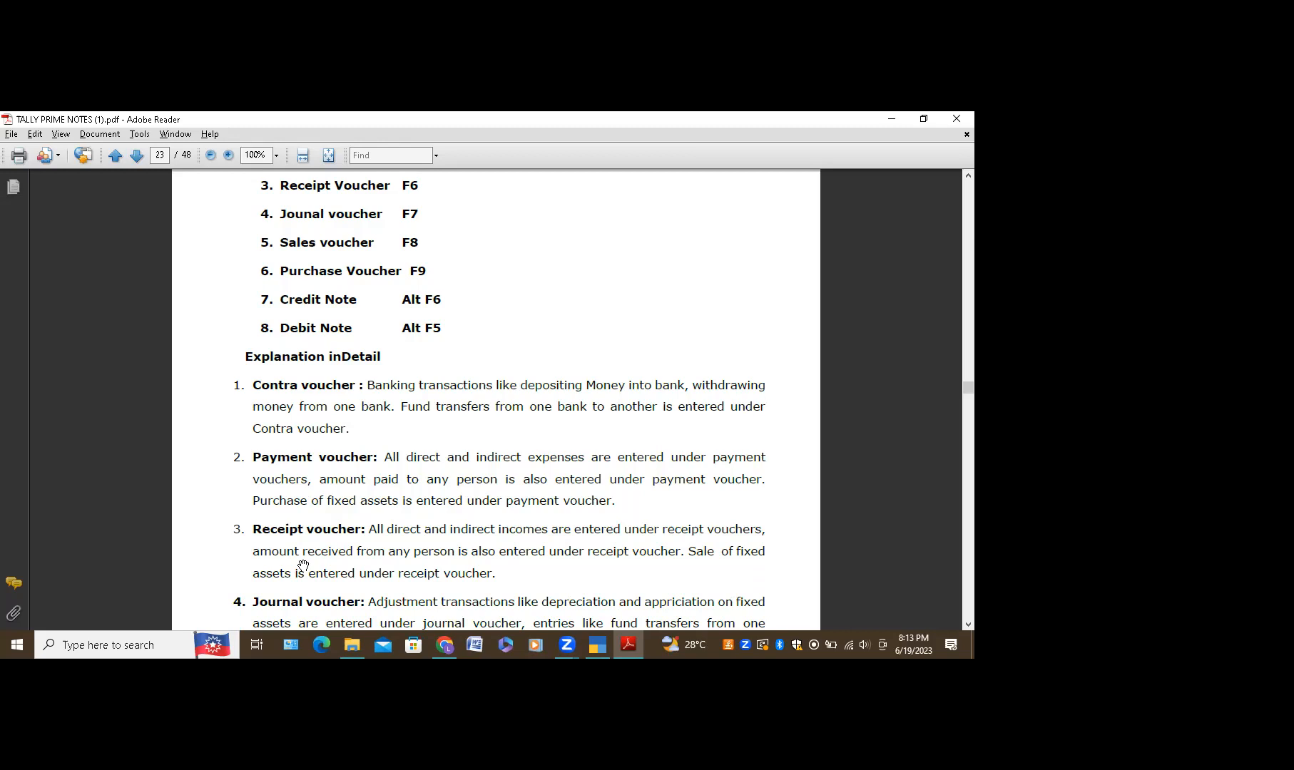
scroll(303, 565, "down", 3)
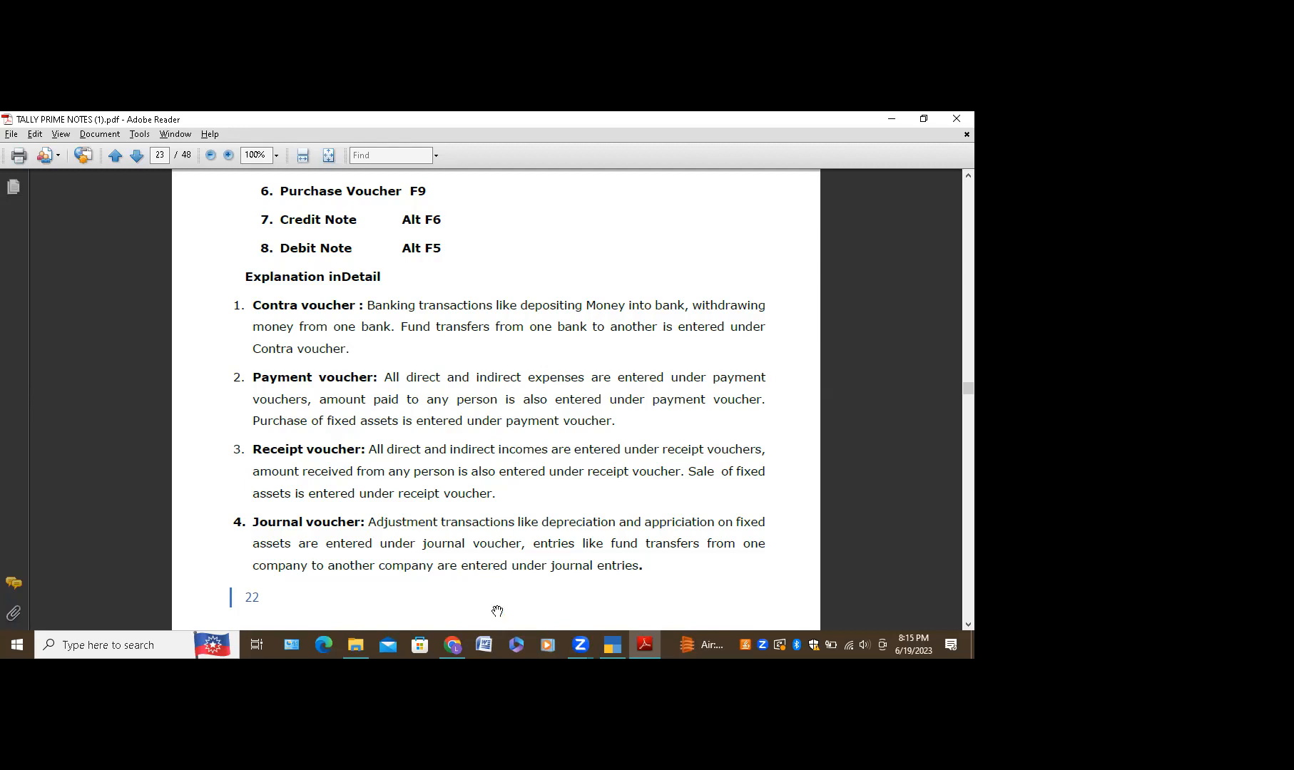
left_click(458, 654)
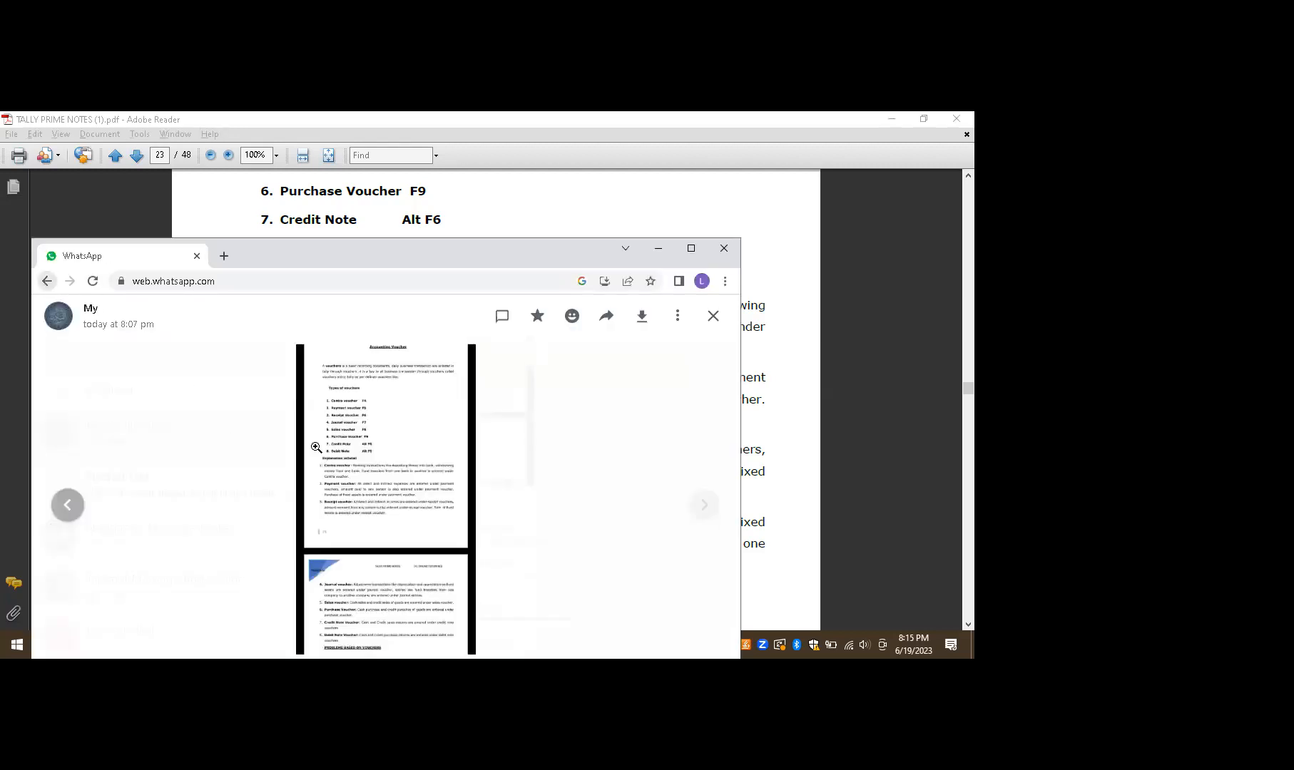
Step: Maximize WhatsApp Web, zoom into the newer voucher problems image, then bring back the Gateway of Tally
left_click(690, 248)
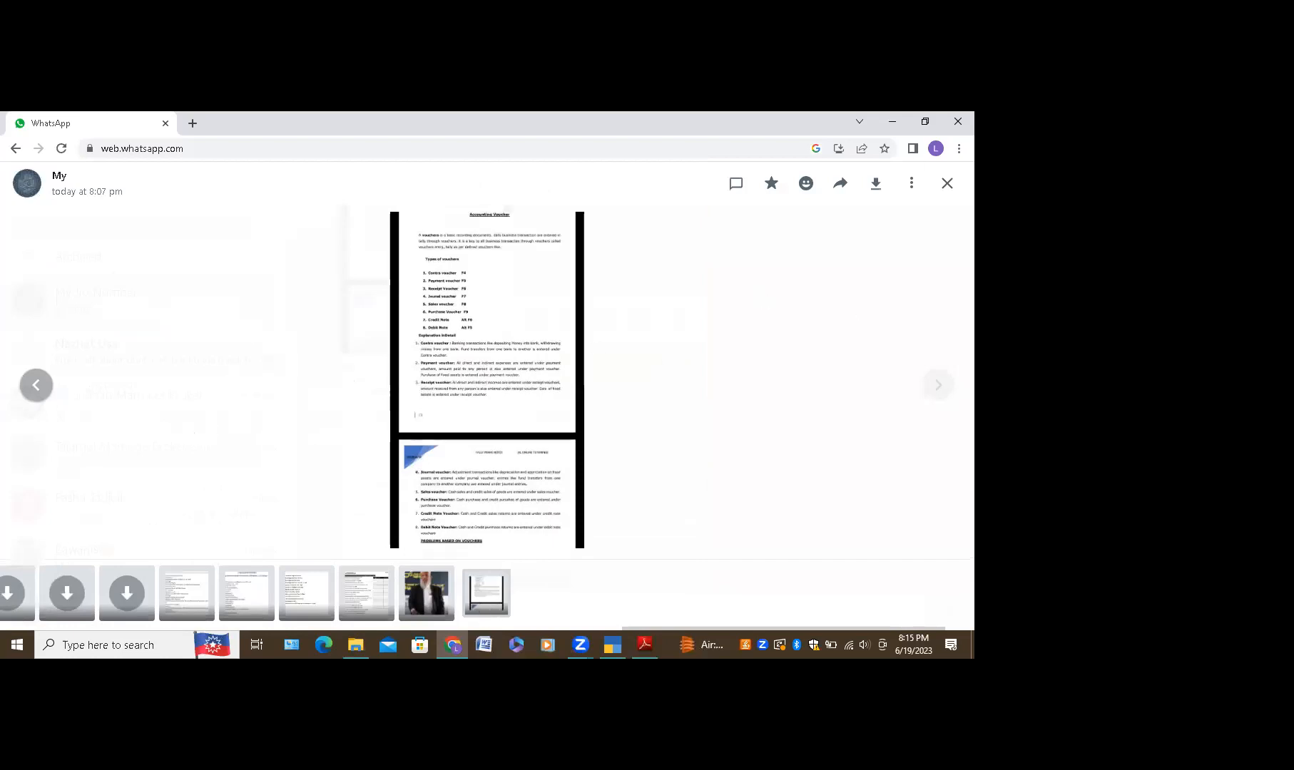
left_click(946, 185)
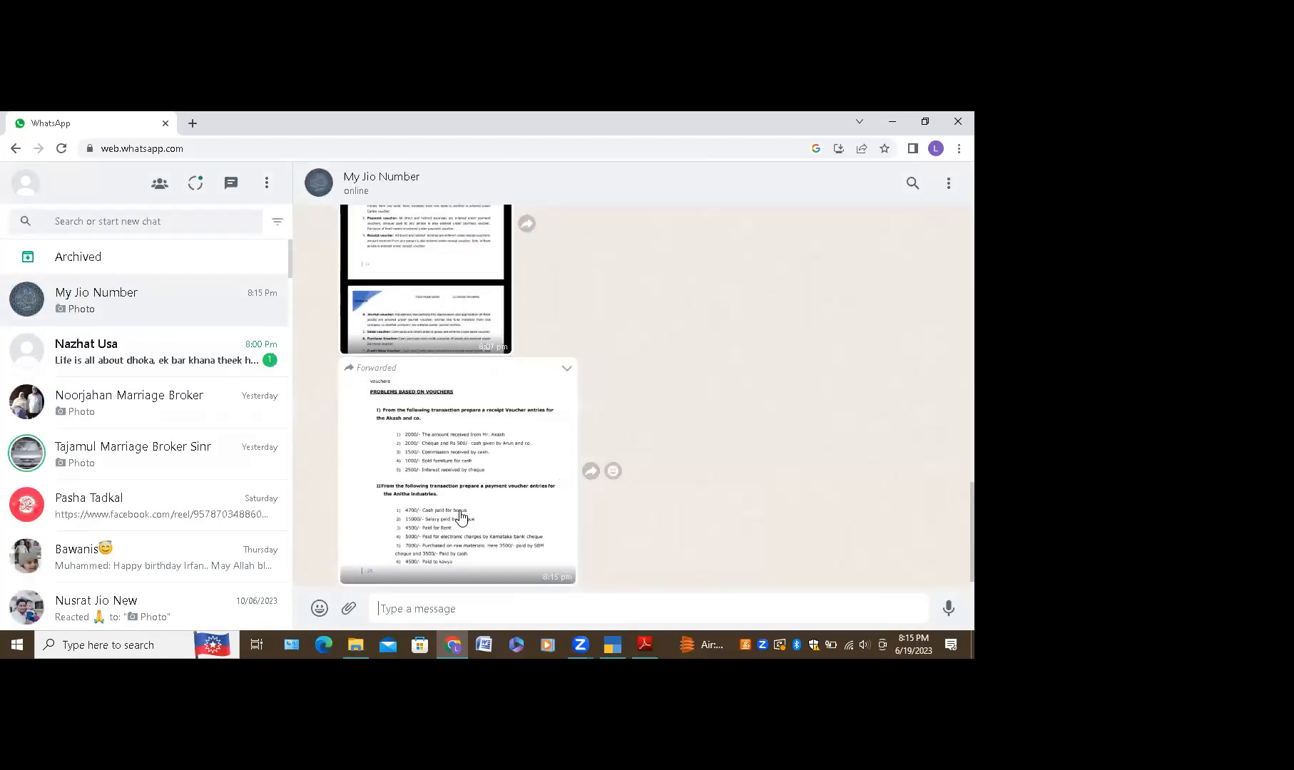
left_click(461, 512)
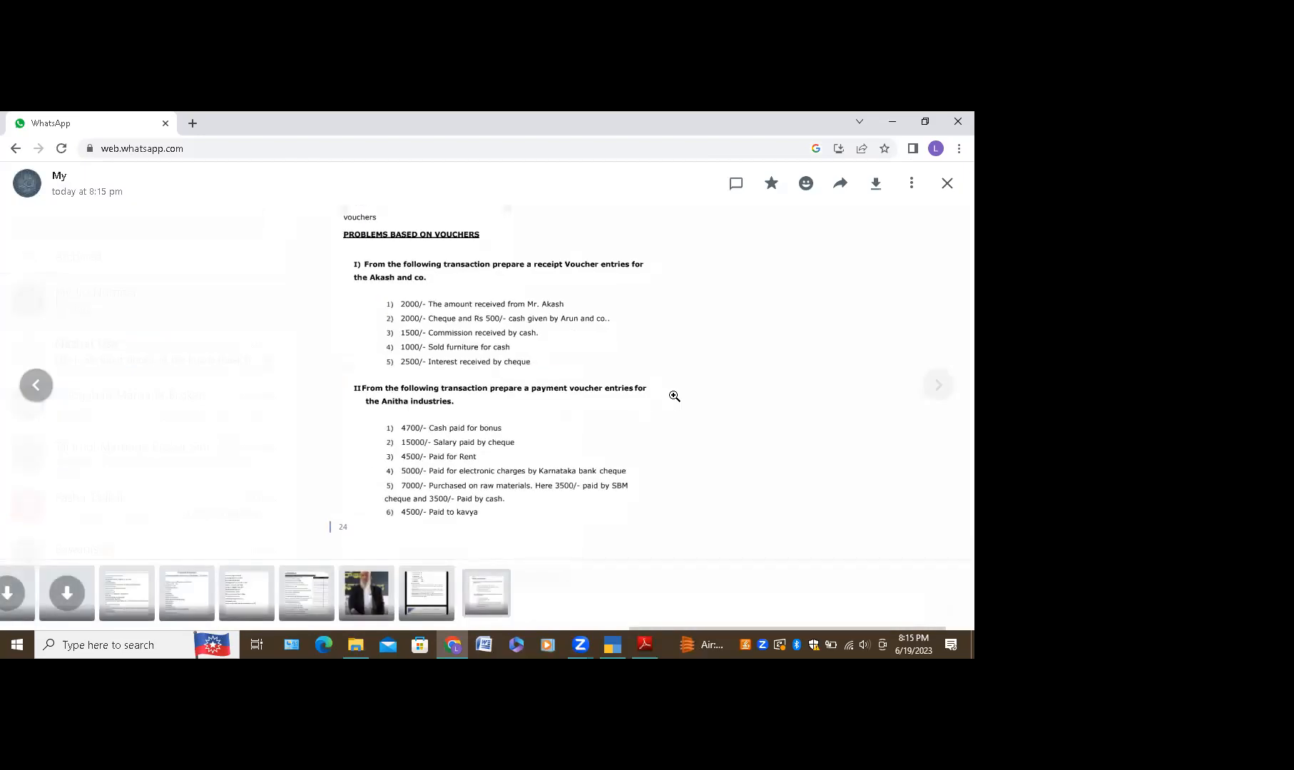
left_click(675, 396)
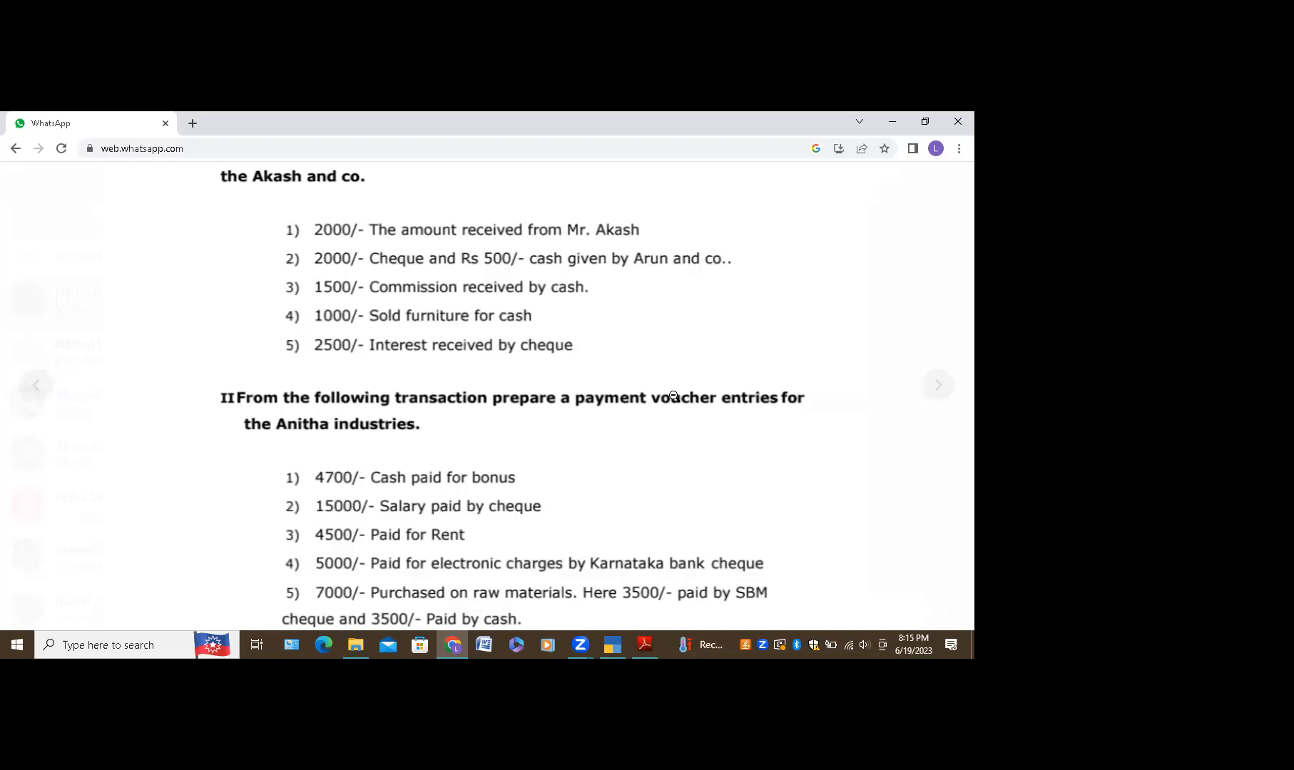
scroll(685, 352, "up", 3)
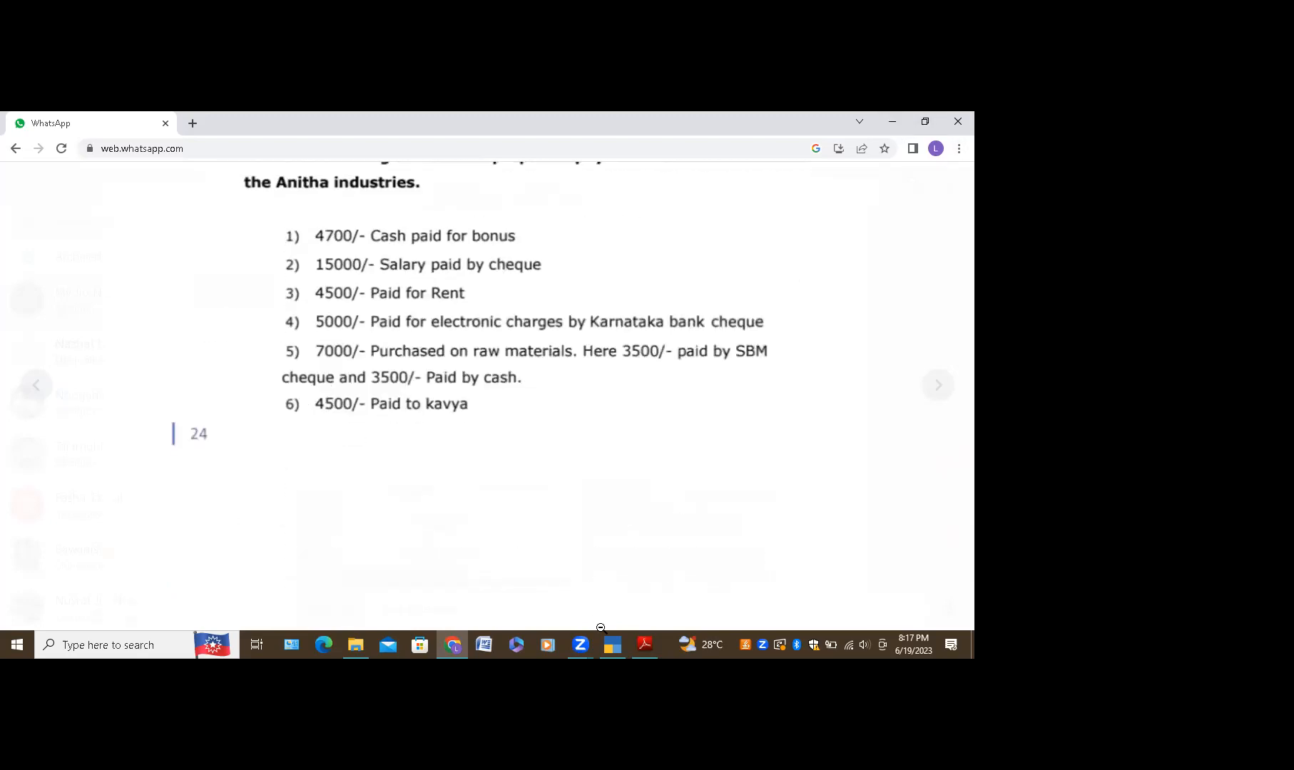
left_click(613, 650)
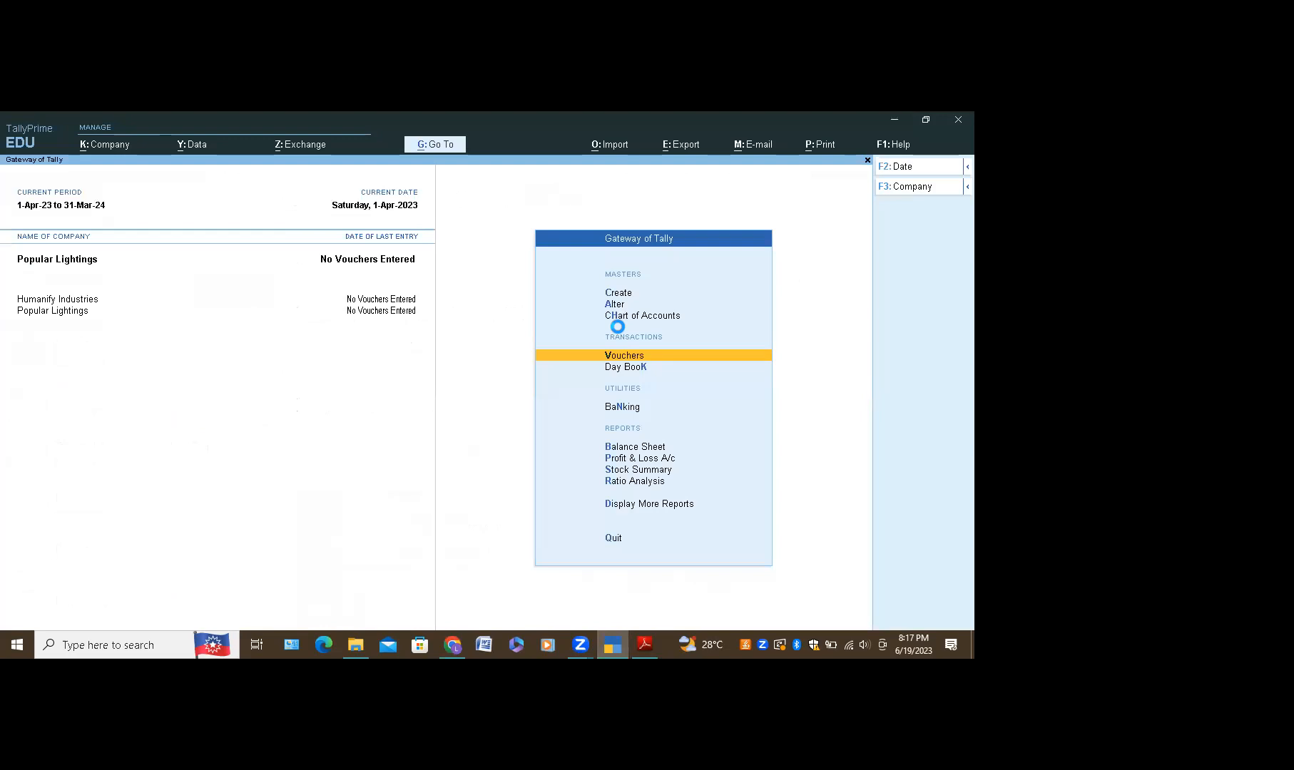
Step: Open Payment voucher No. 1 dated 1-Apr-23 and show the Change Voucher Mode choices
key("Return")
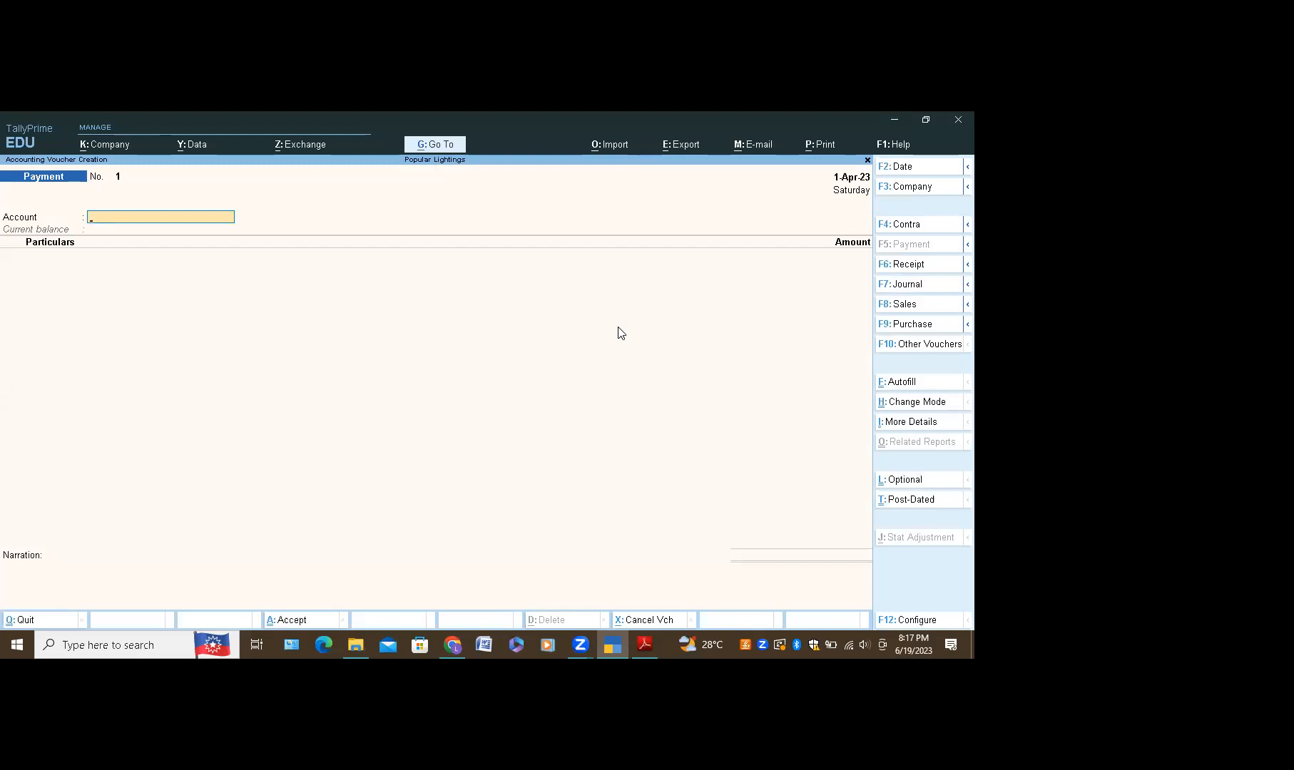
left_click(925, 120)
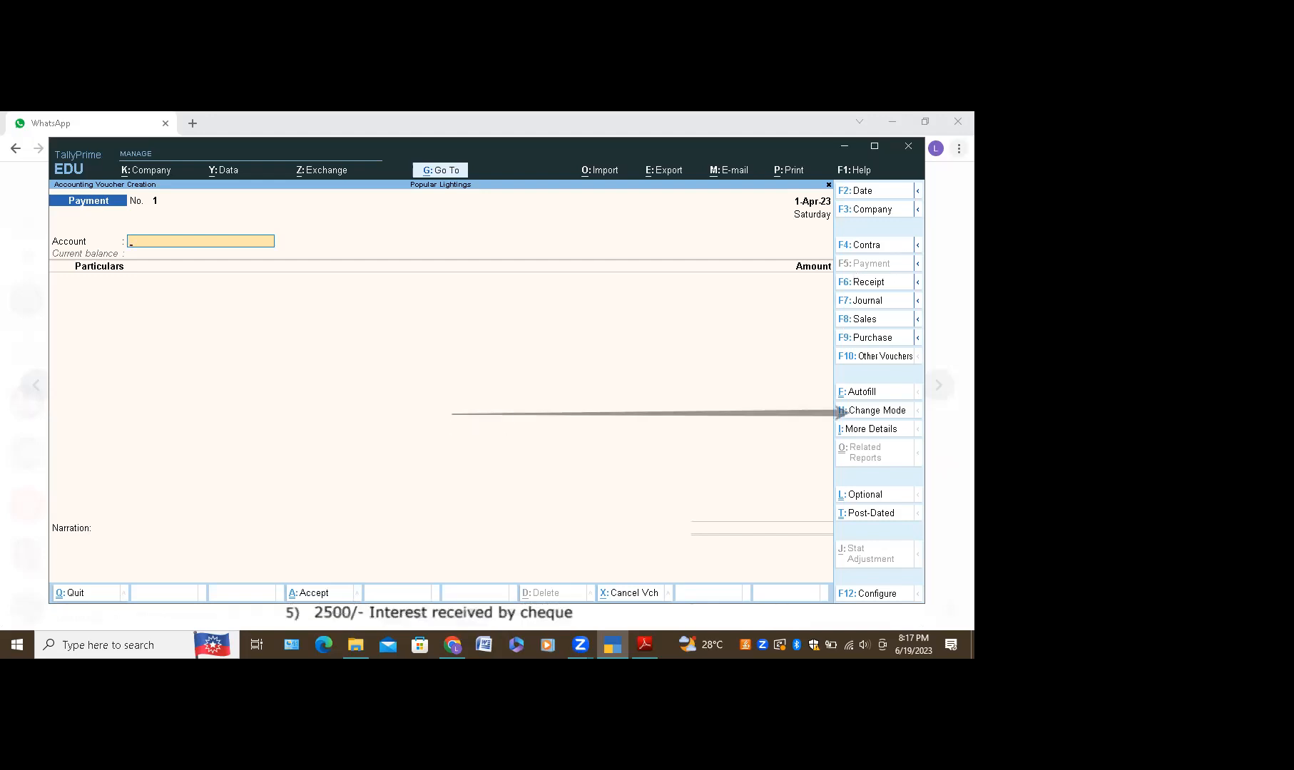
type("H")
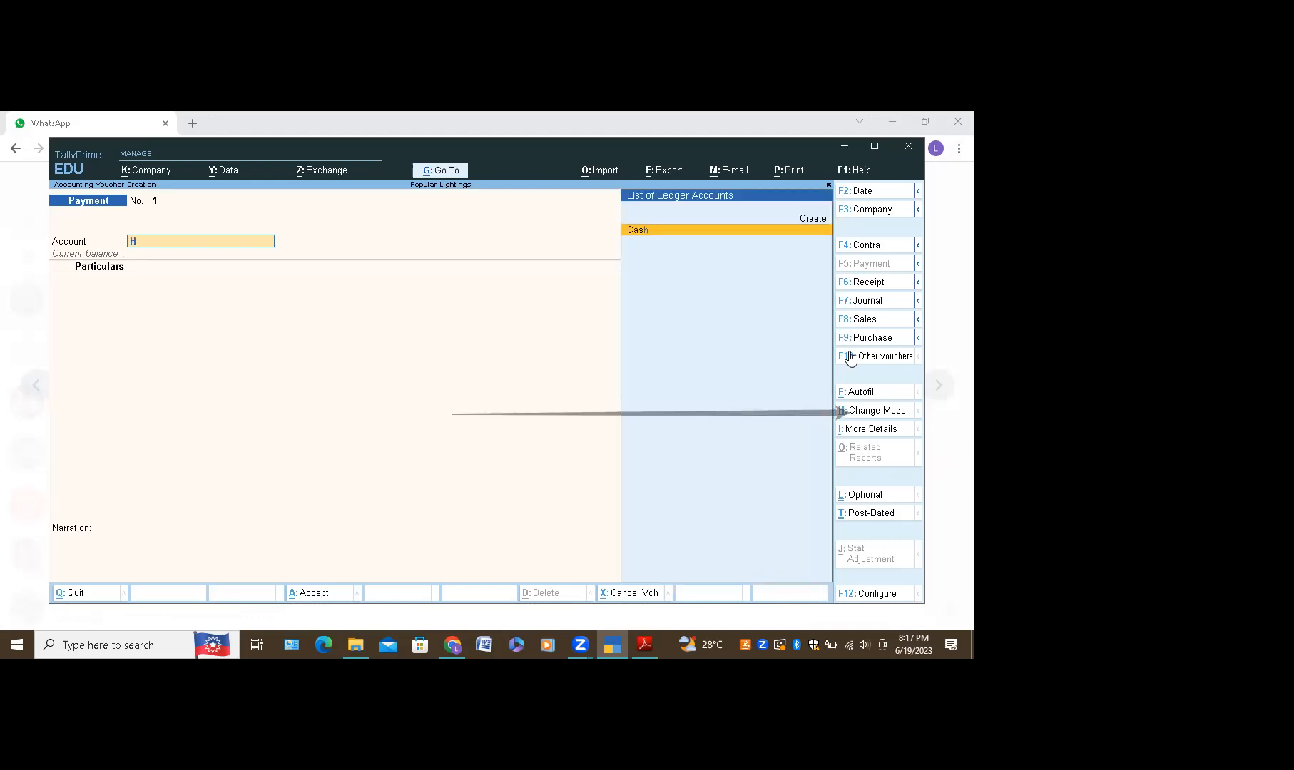
left_click(863, 411)
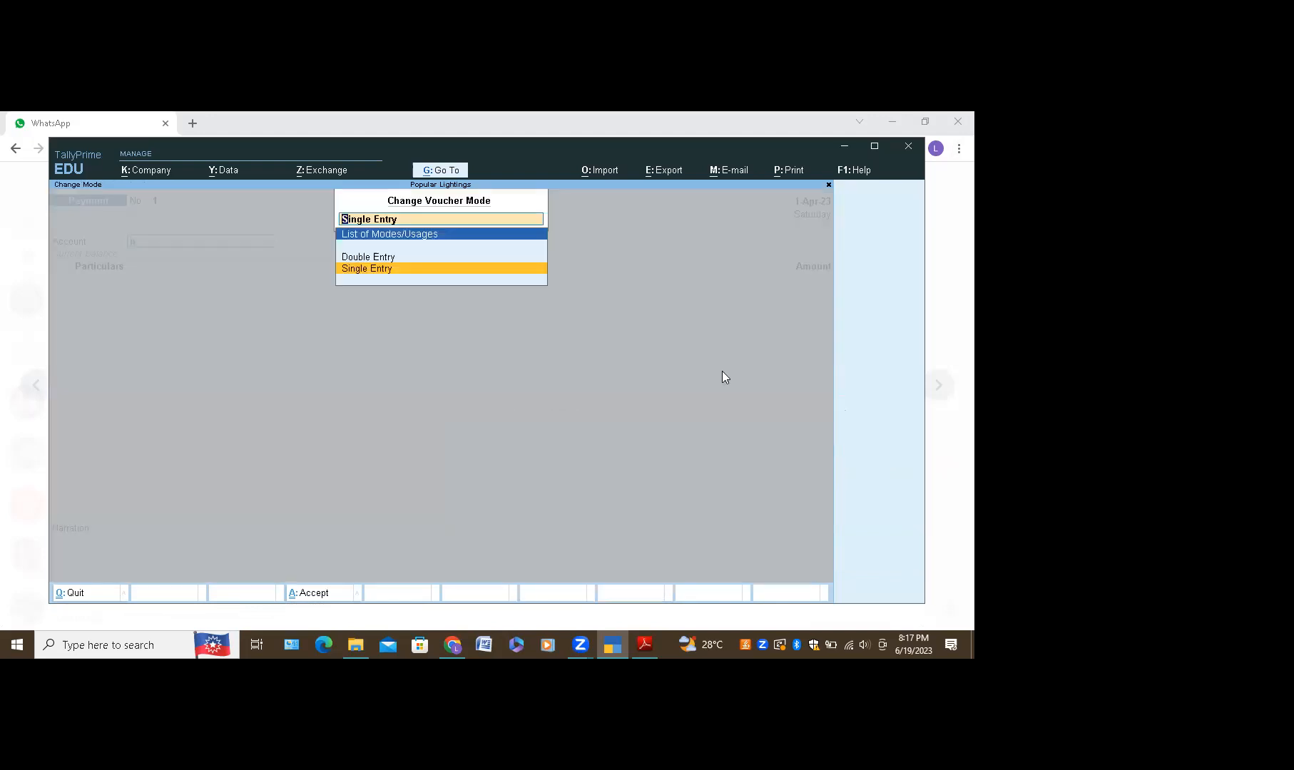
Step: Switch the Payment voucher to double entry, then show page 23 of TALLY PRIME NOTES
left_click(397, 256)
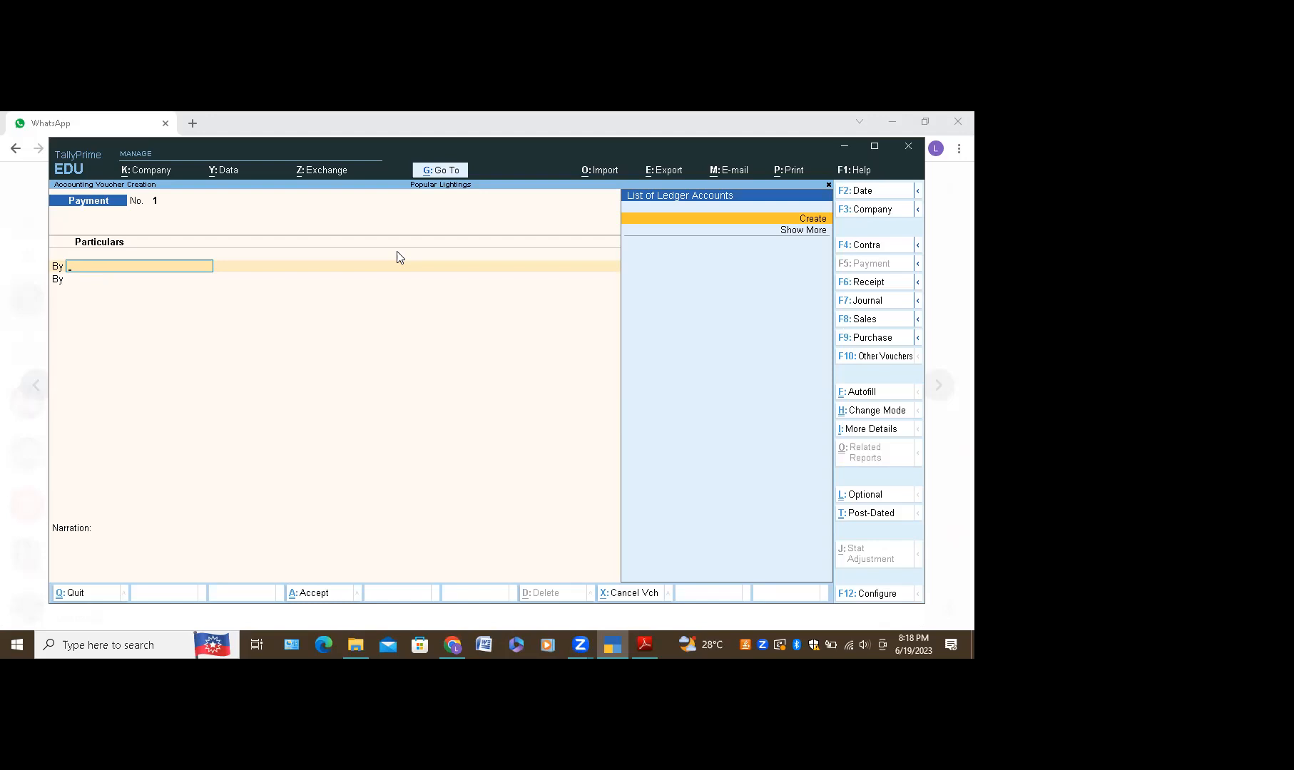
left_click(637, 649)
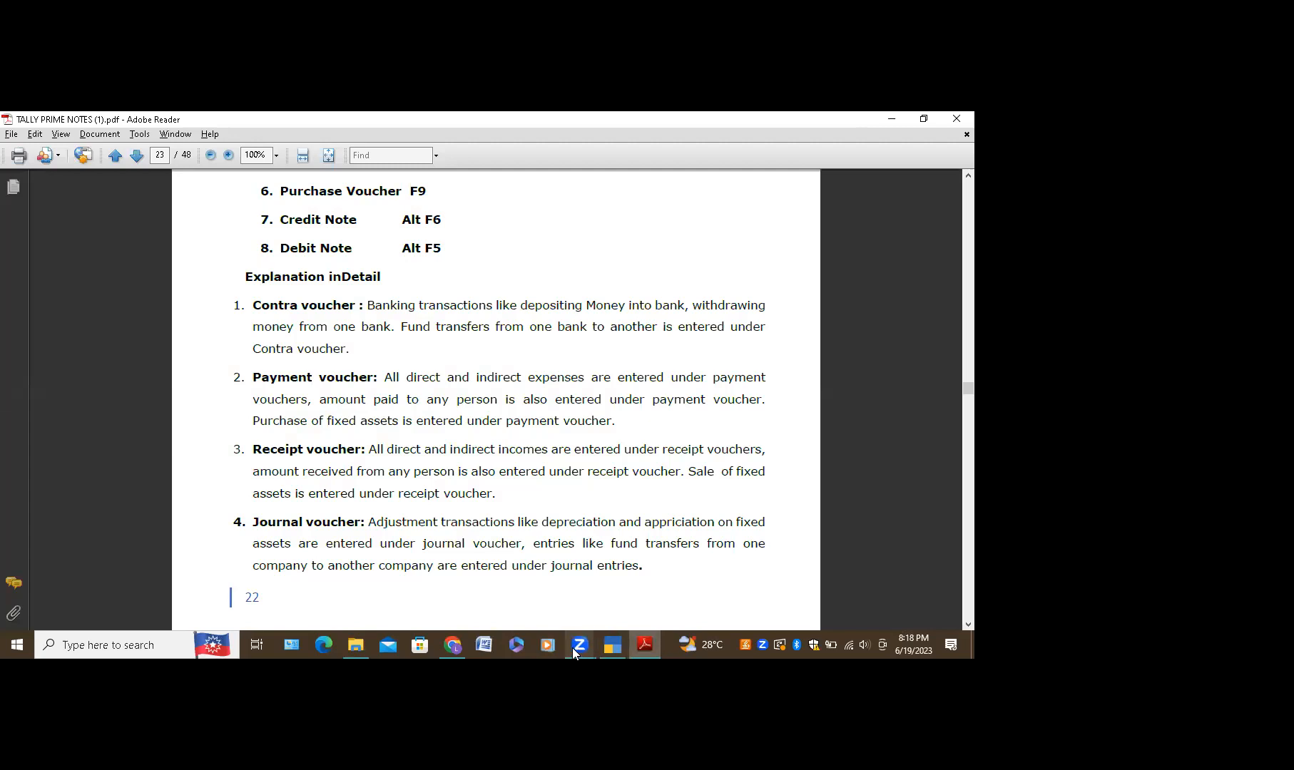
Step: Fit the WhatsApp payment voucher exercise sheet in view, then return to Payment voucher No. 1
left_click(453, 653)
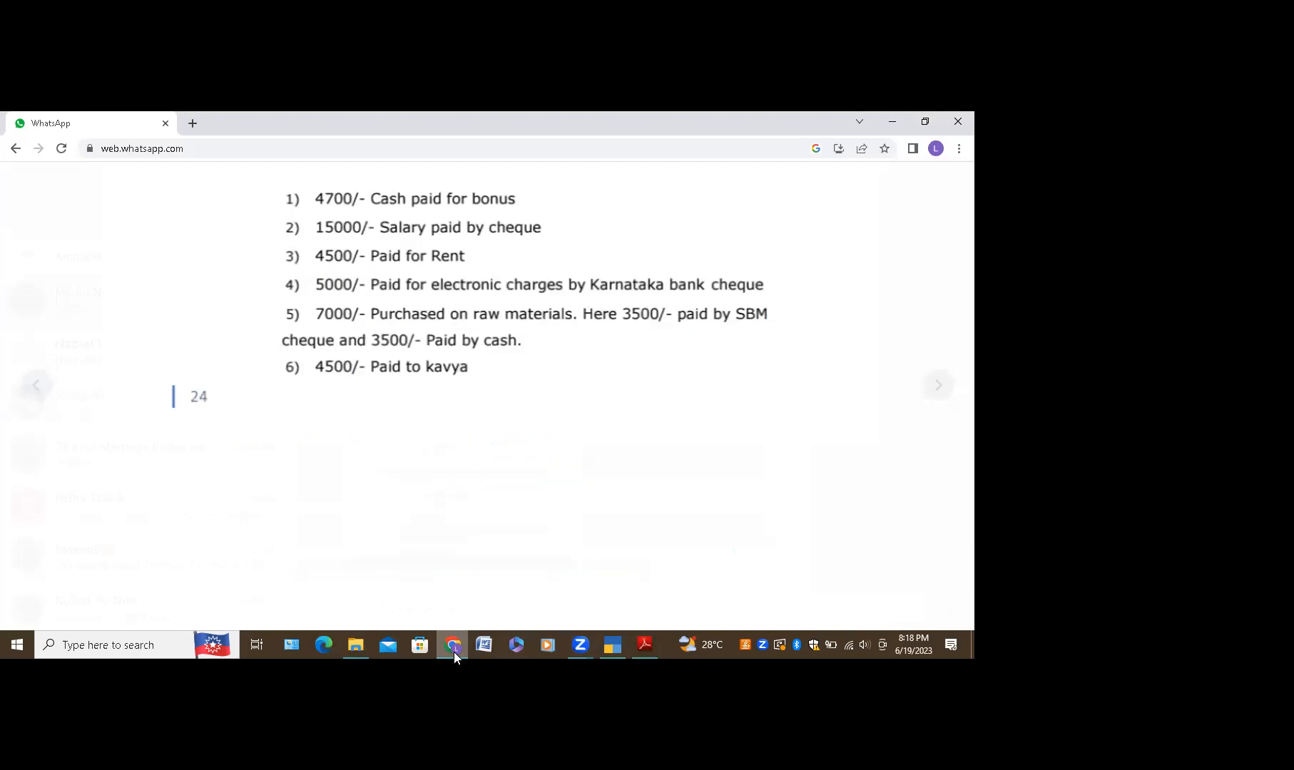
scroll(685, 583, "up", 5)
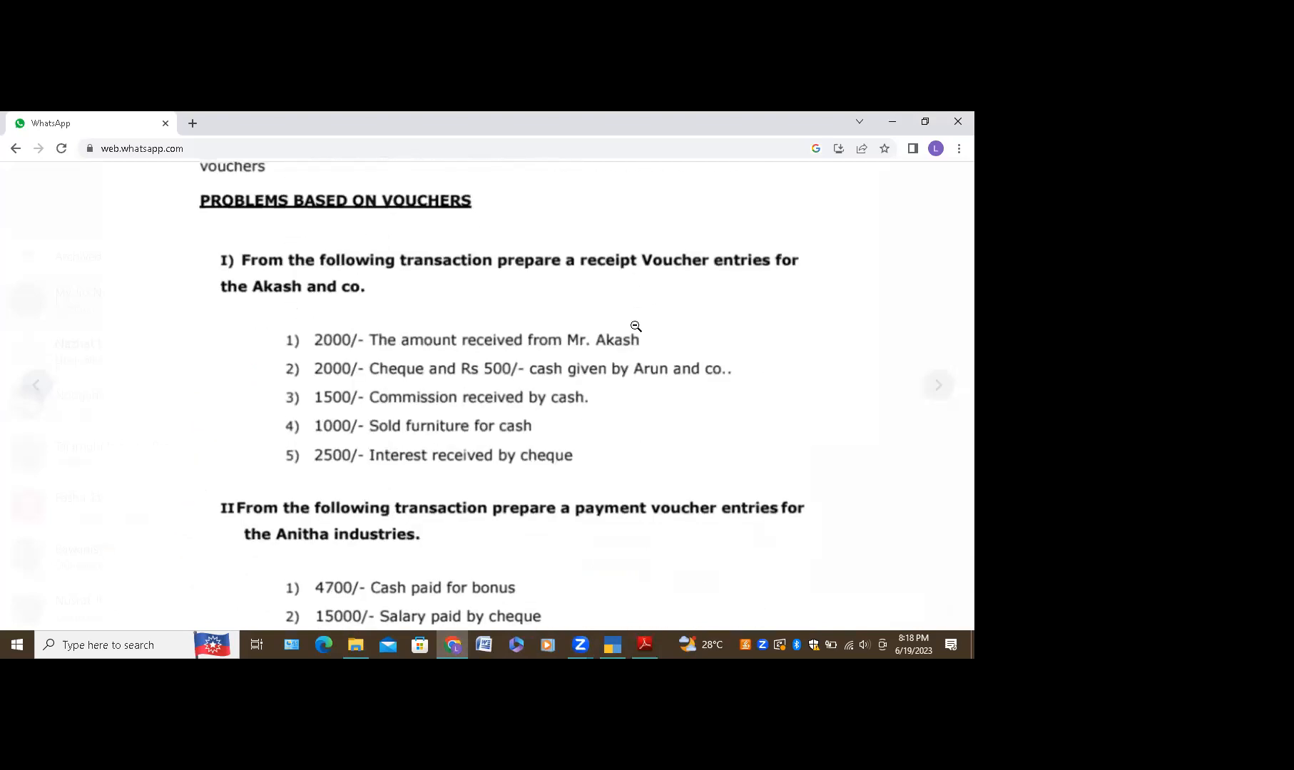
left_click(640, 335)
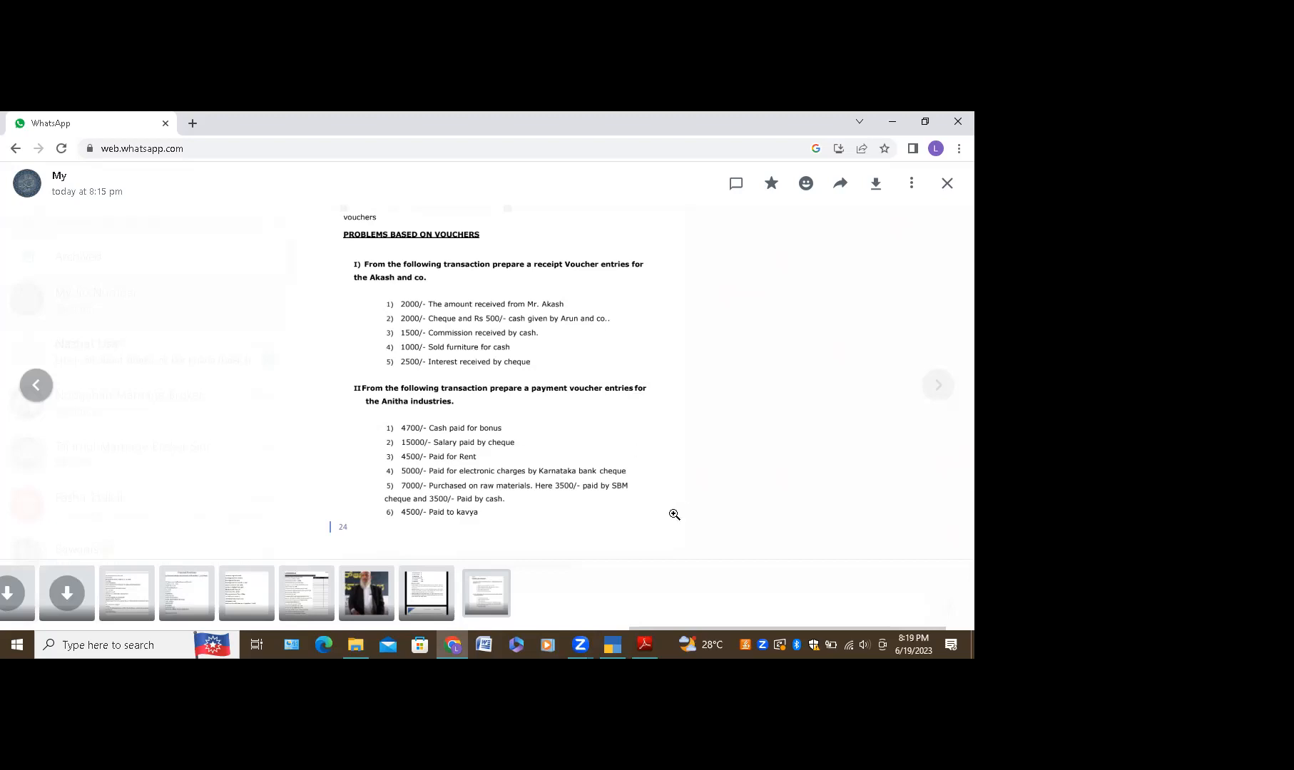
left_click(612, 646)
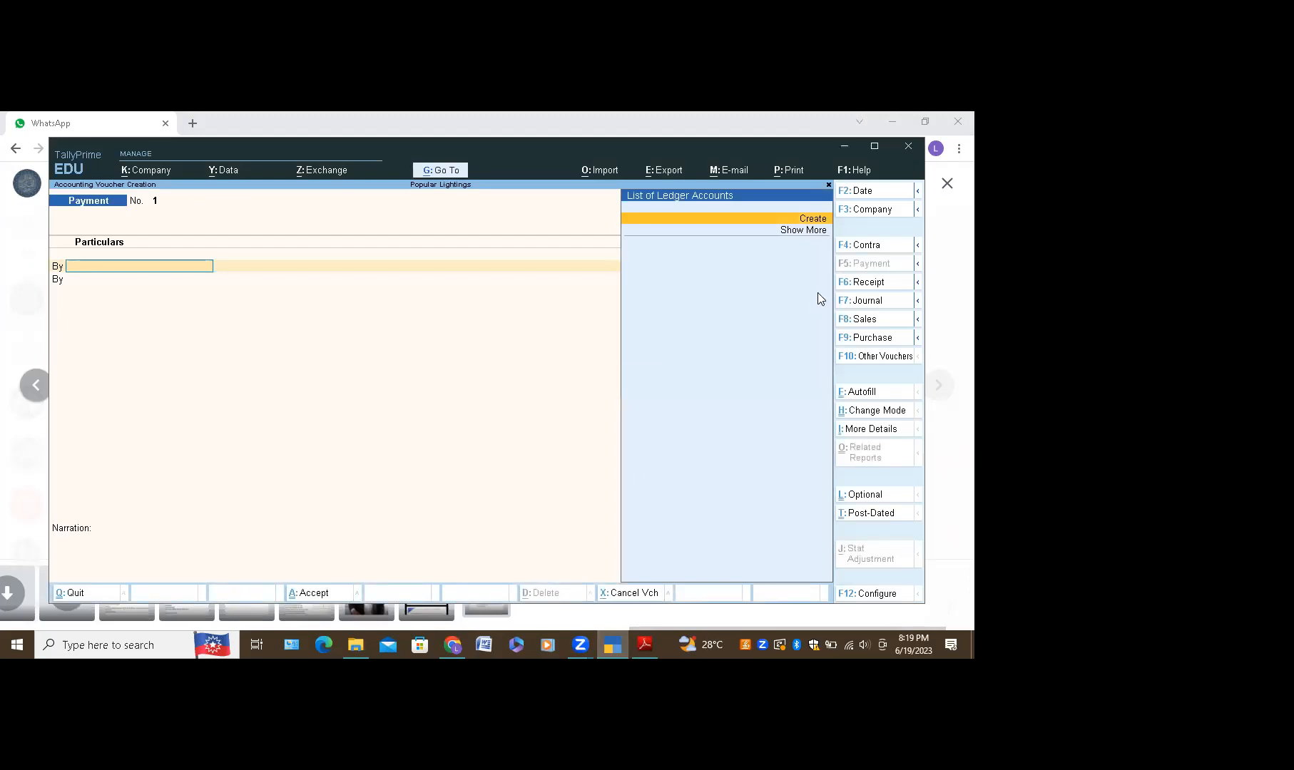
Step: Create and save a new Bonus A/c ledger under Indirect Expenses
left_click(815, 218)
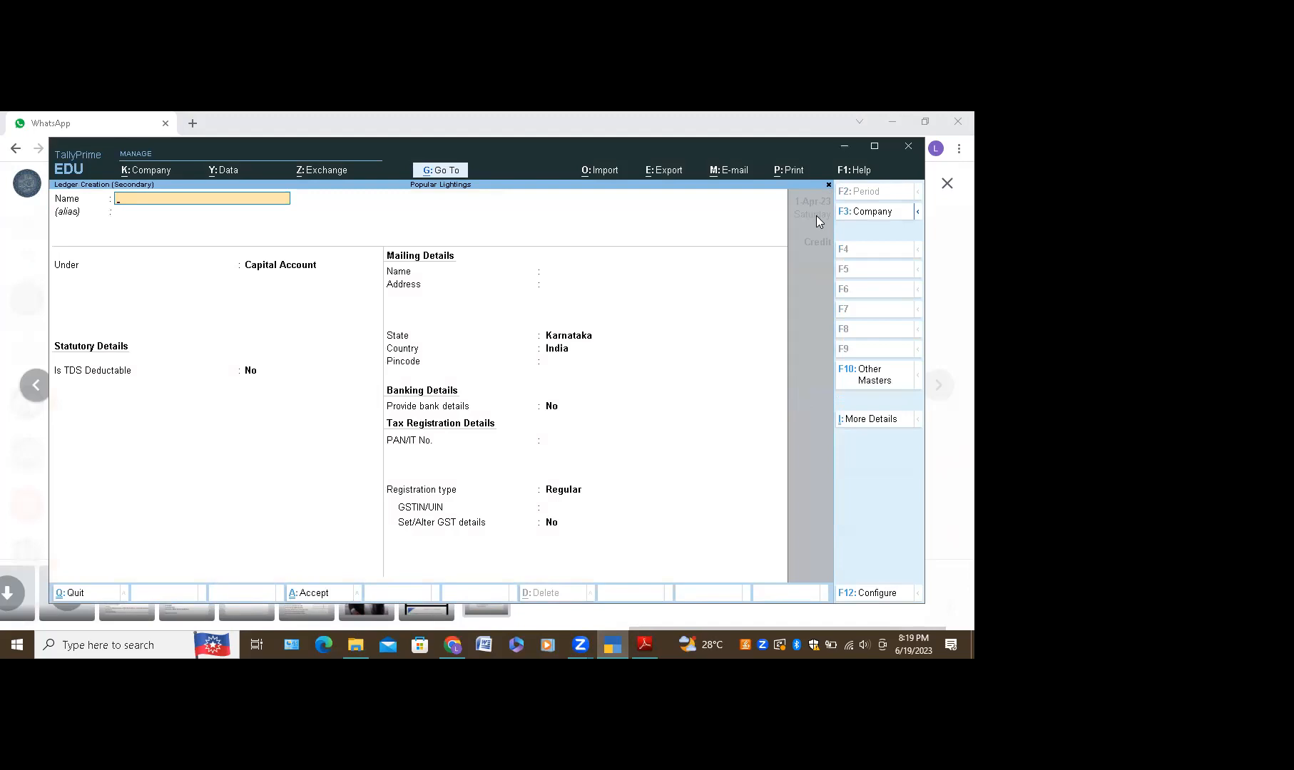
type("Bonus A/c")
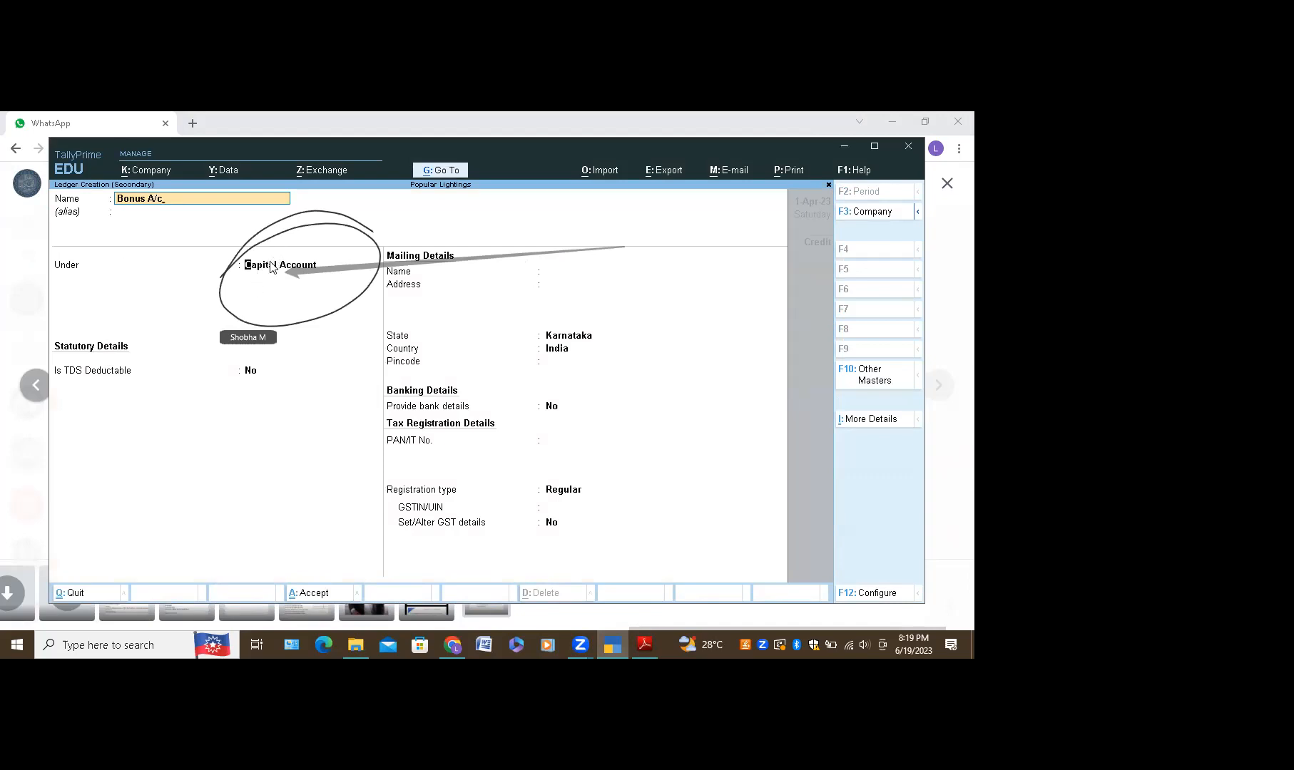
left_click(249, 266)
type("I")
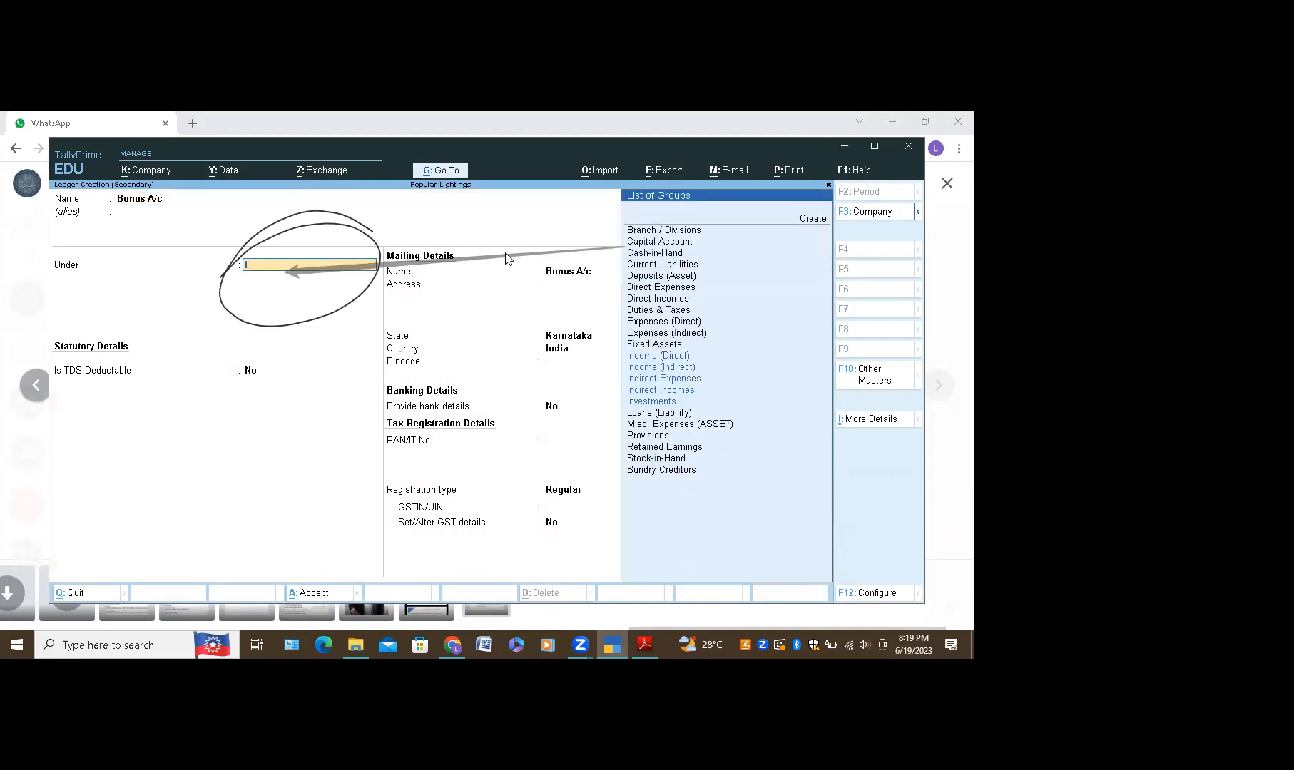
left_click(676, 380)
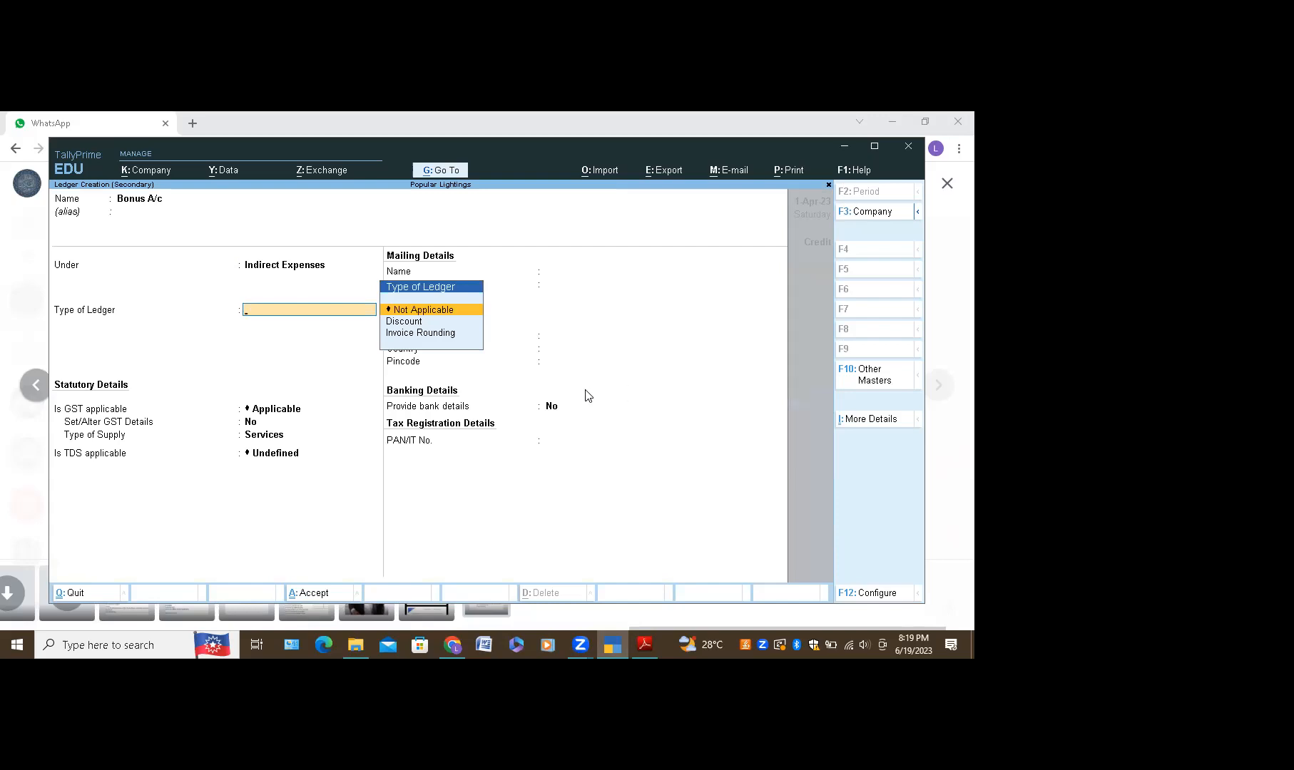
key("ctrl+a")
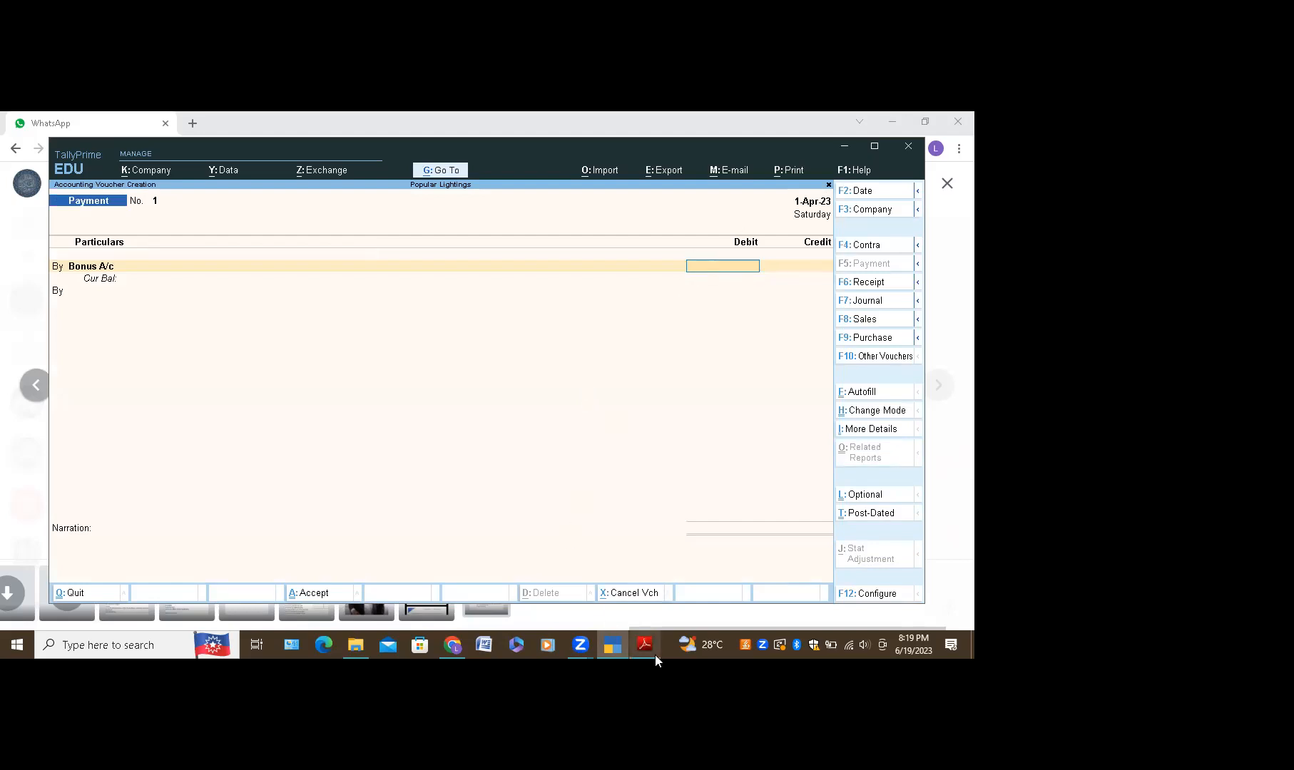
Step: After rechecking the exercise sheet, enter 4700 as the Bonus A/c debit
left_click(458, 654)
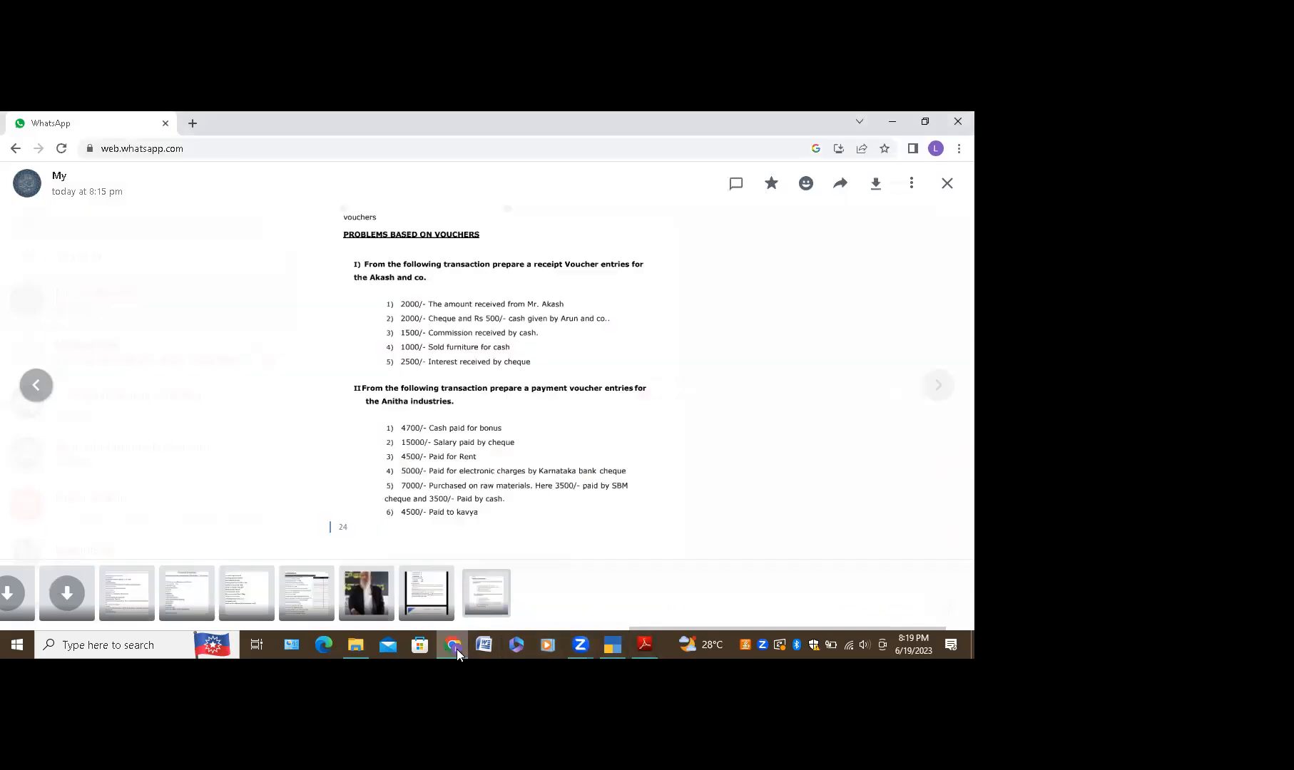
left_click(616, 645)
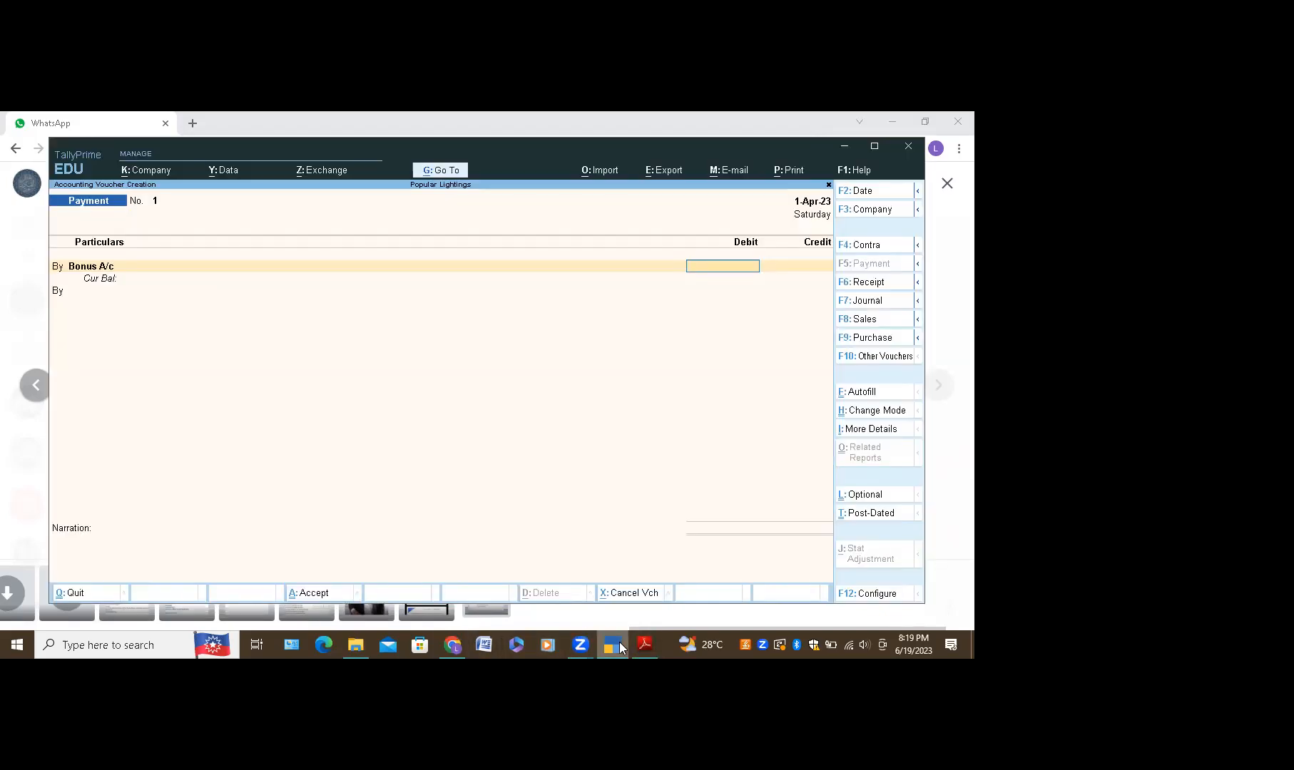
type("4700")
Step: Add a To line crediting the Cash ledger with the matching 4,700.00
key("Return")
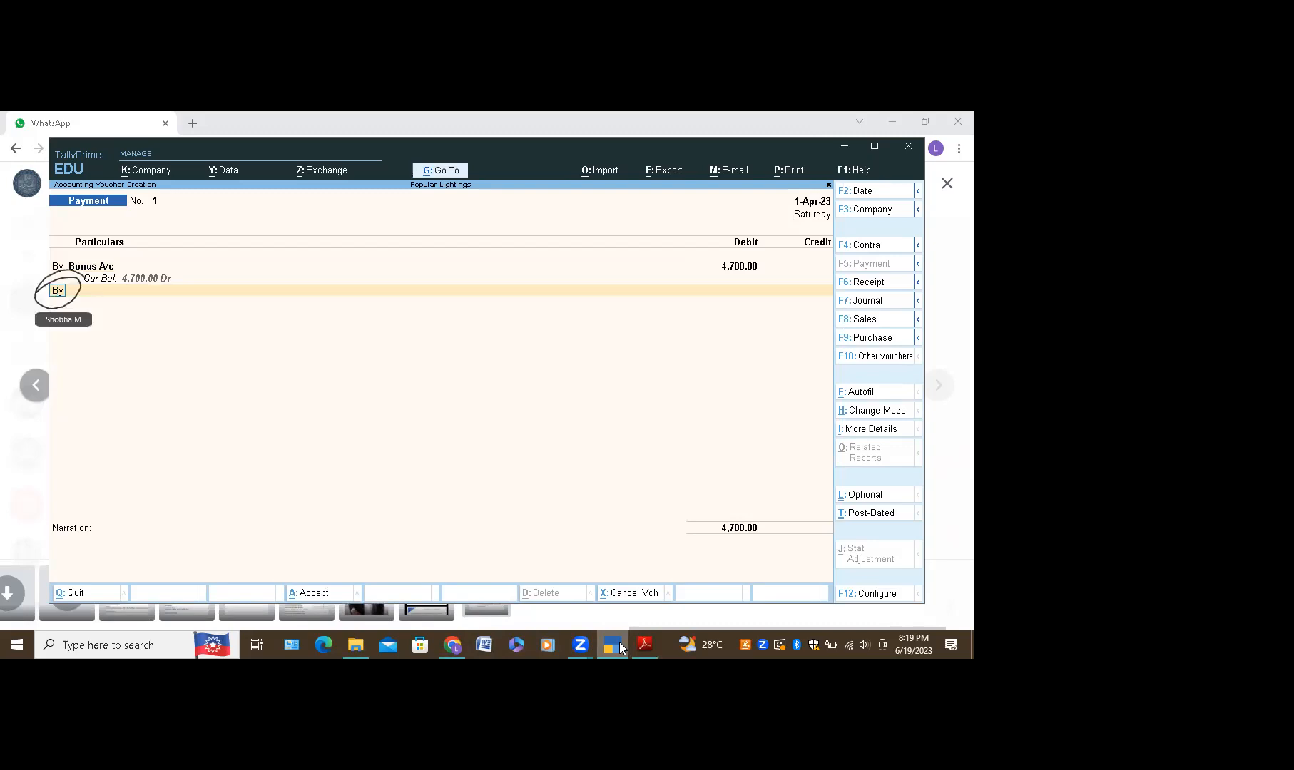
type("To")
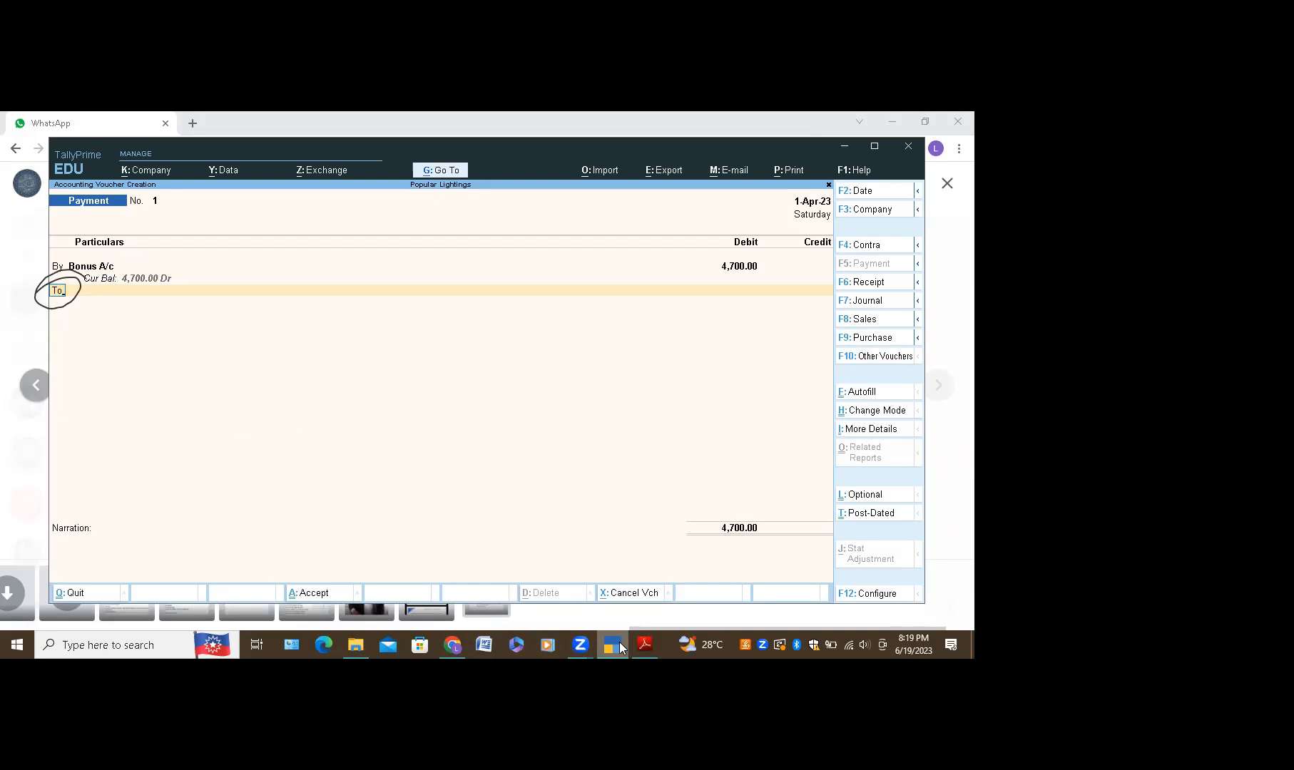
key("Return")
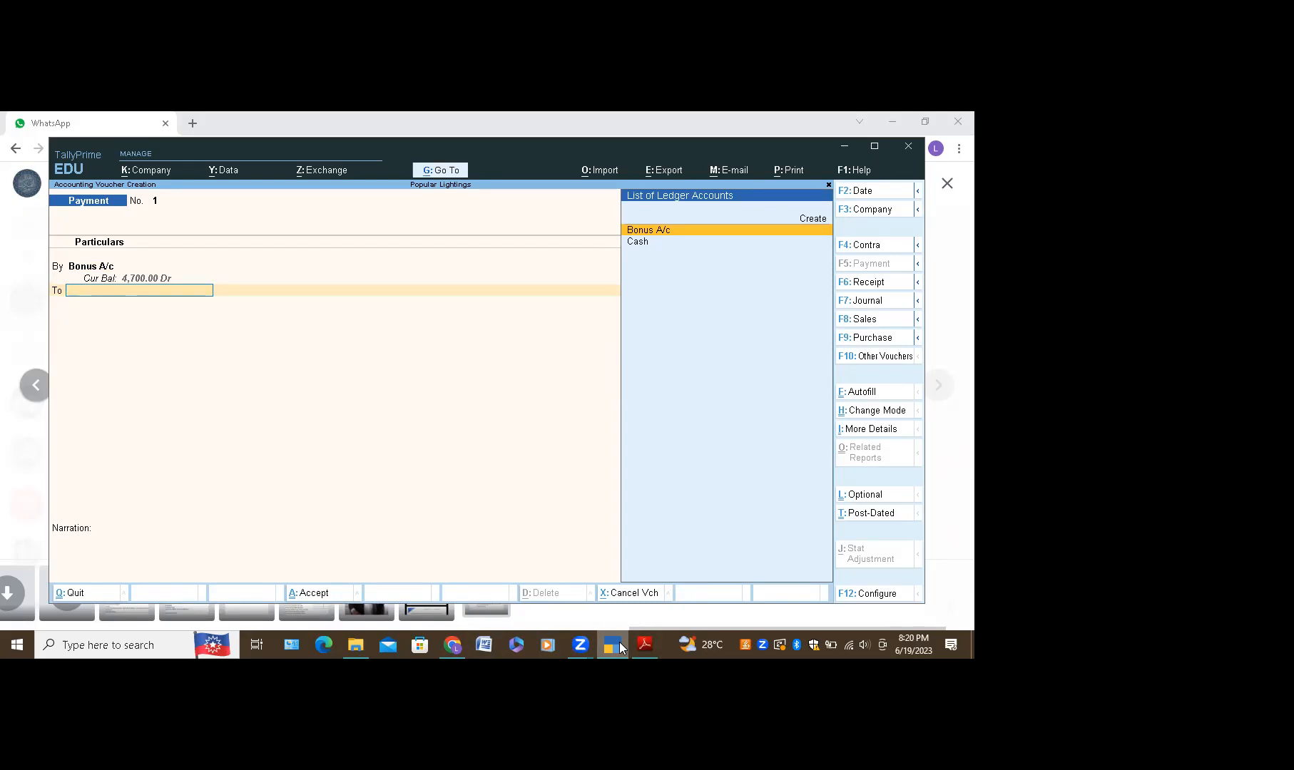
key("Down")
key("Return")
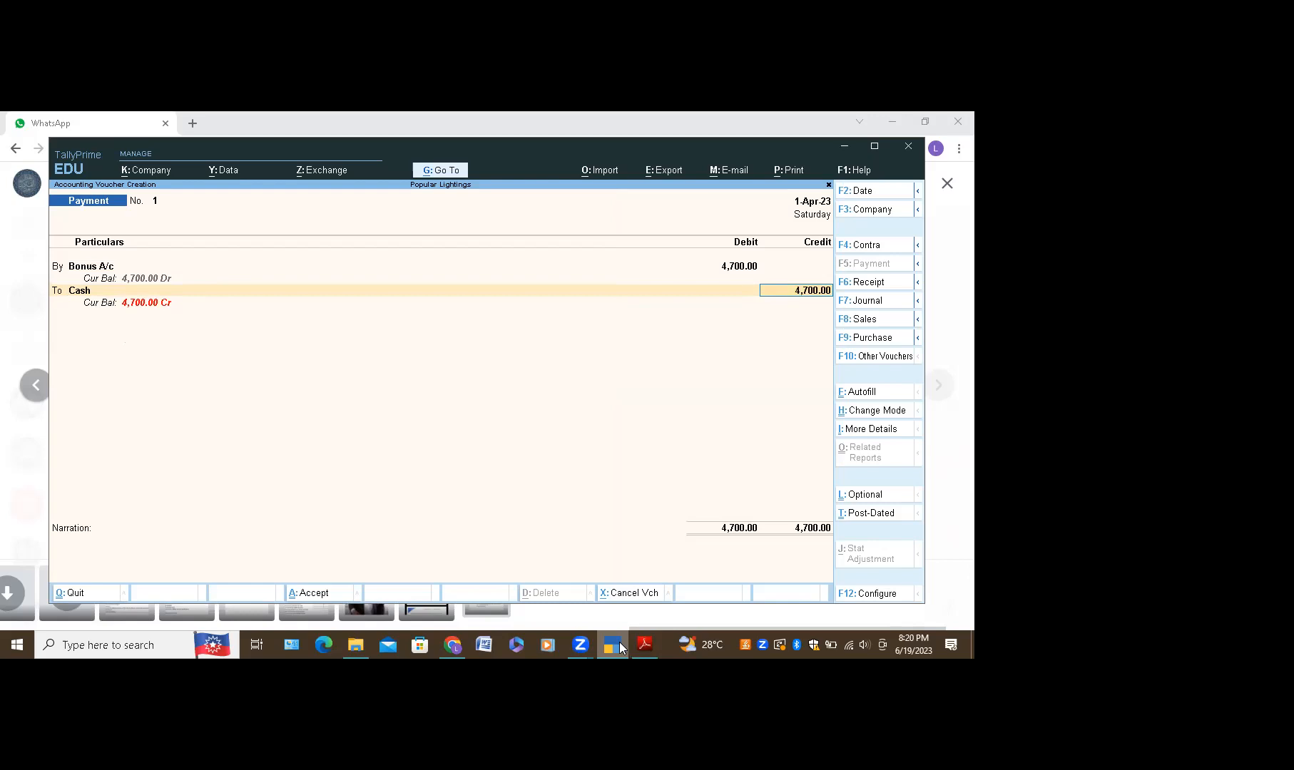
Step: Confirm the Cash credit past the negative cash warning and start the narration with 'Being'
key("Return")
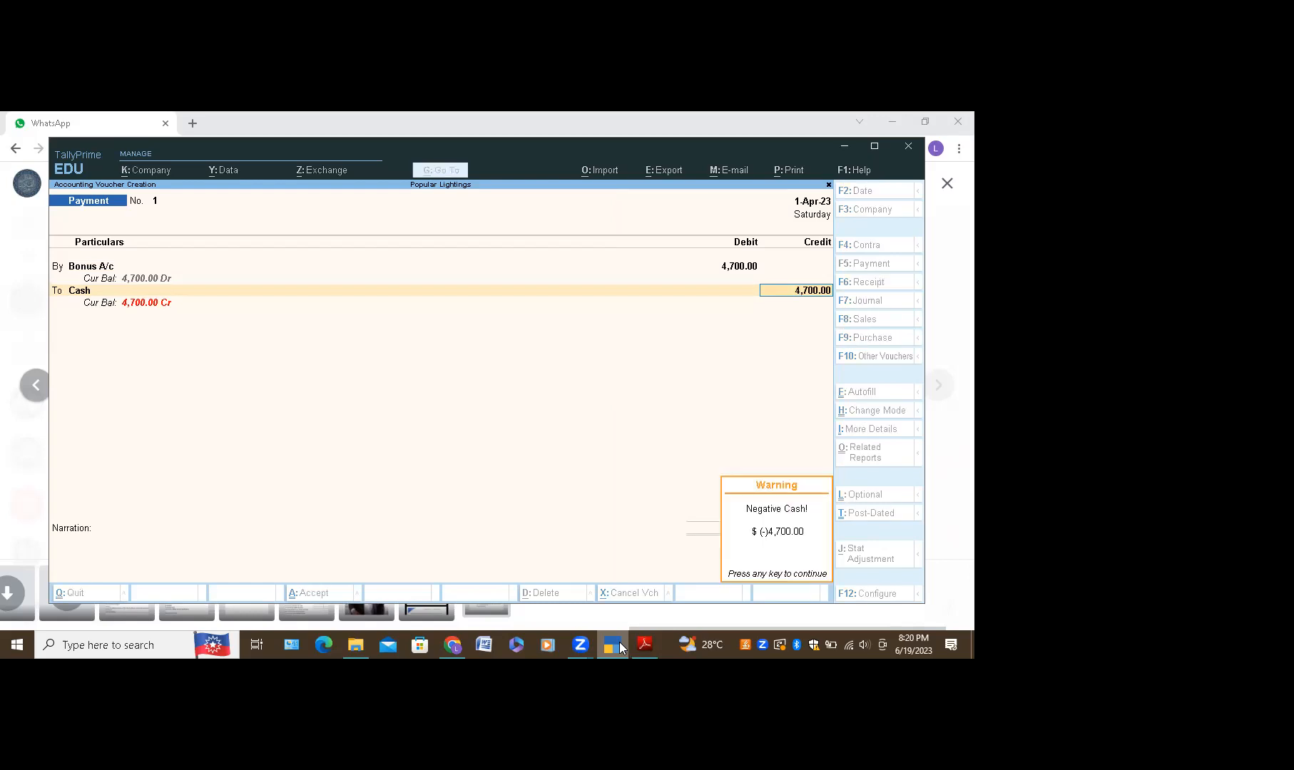
key("Return")
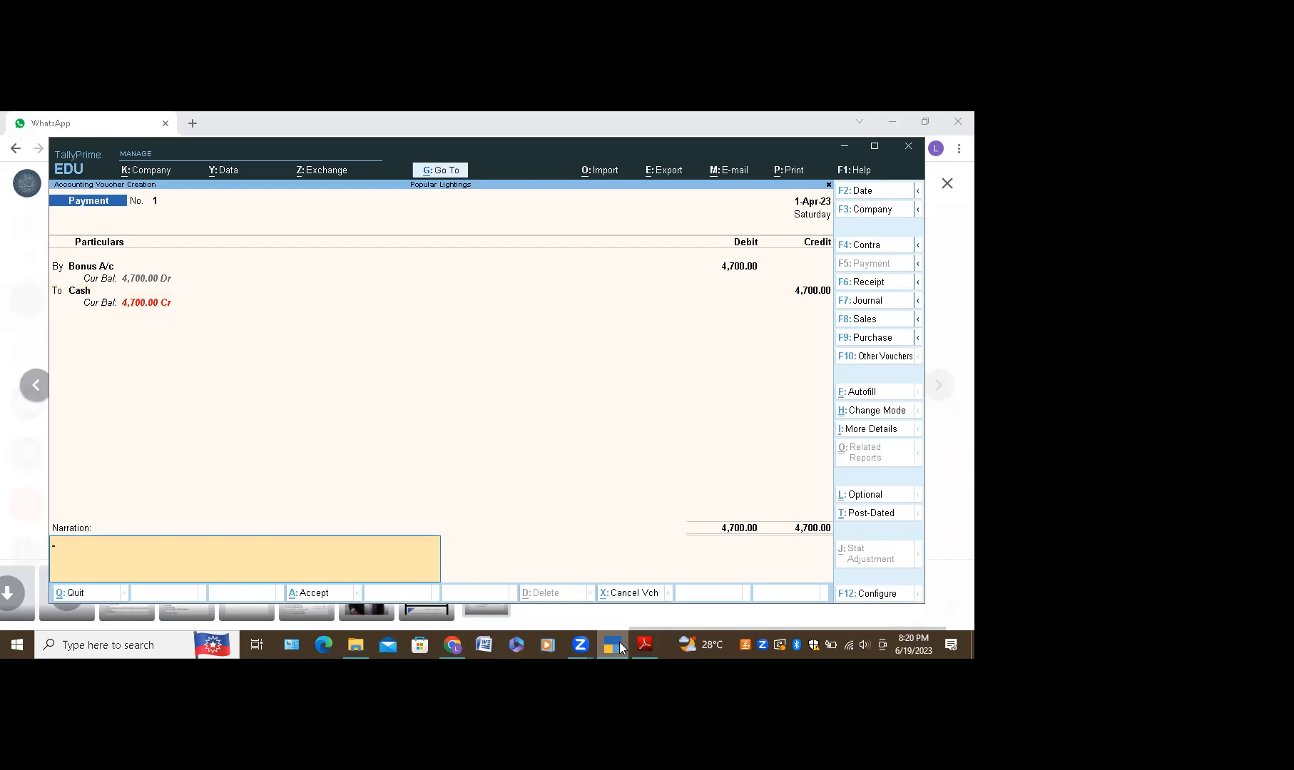
type("C")
key("BackSpace")
key("BackSpace")
type("Being")
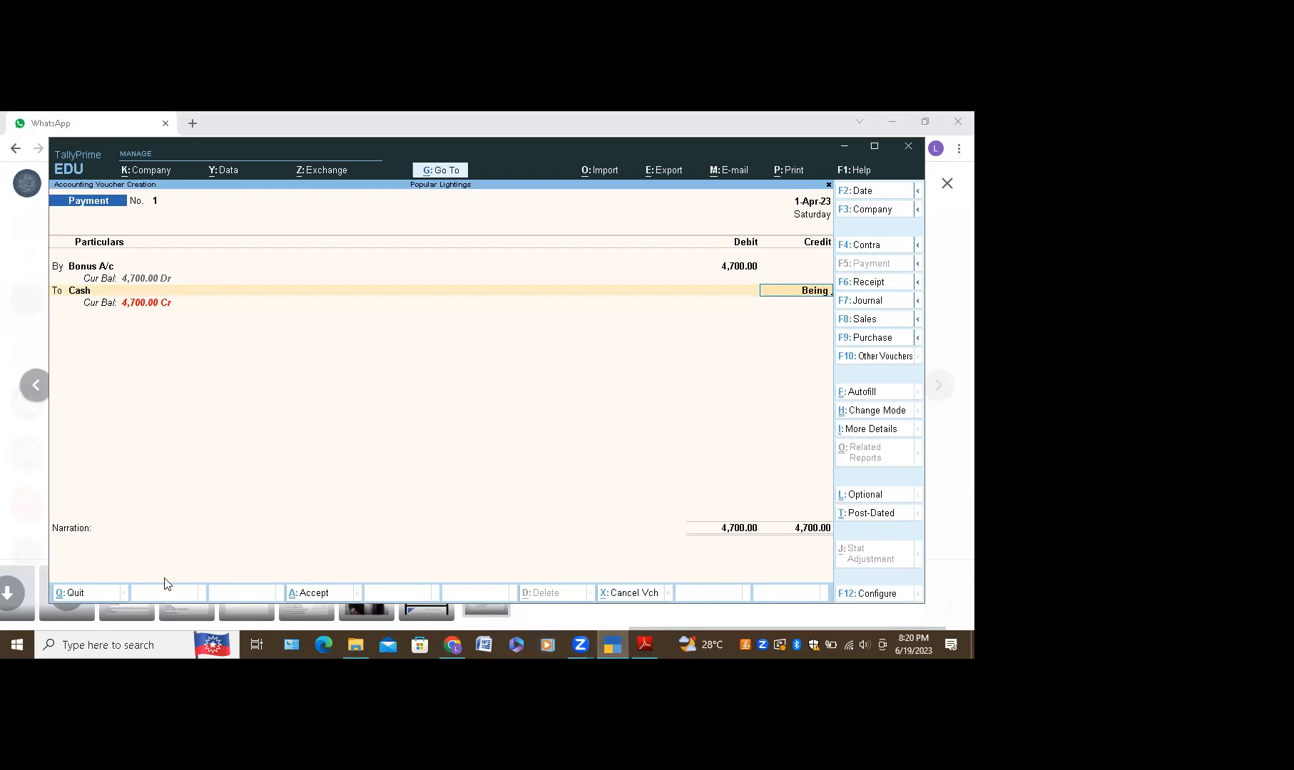
left_click(71, 526)
left_click(72, 523)
Step: Retype the Cash credit as 4700 and enter the narration 'Being Bonus Paid By Cash'
key("BackSpace")
key("BackSpace")
key("BackSpace")
key("BackSpace")
key("BackSpace")
type("4700")
key("Return")
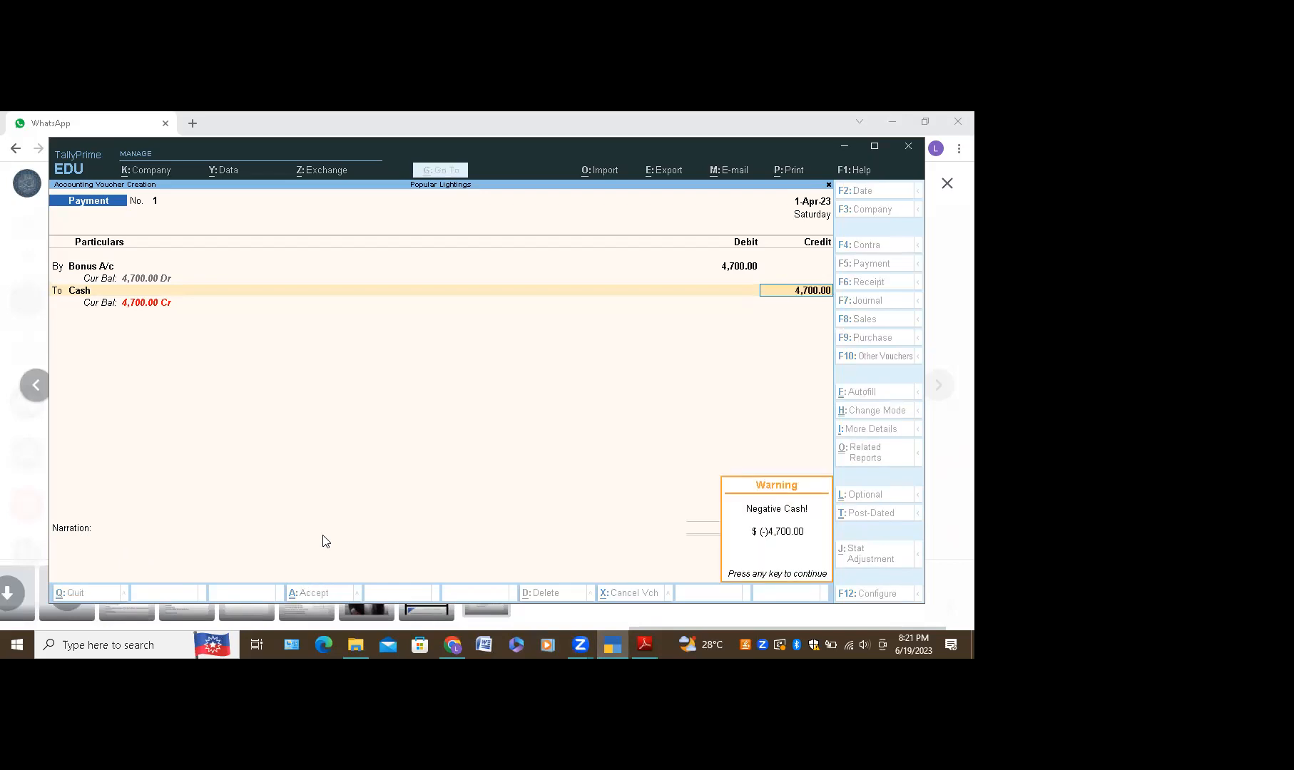
key("Return")
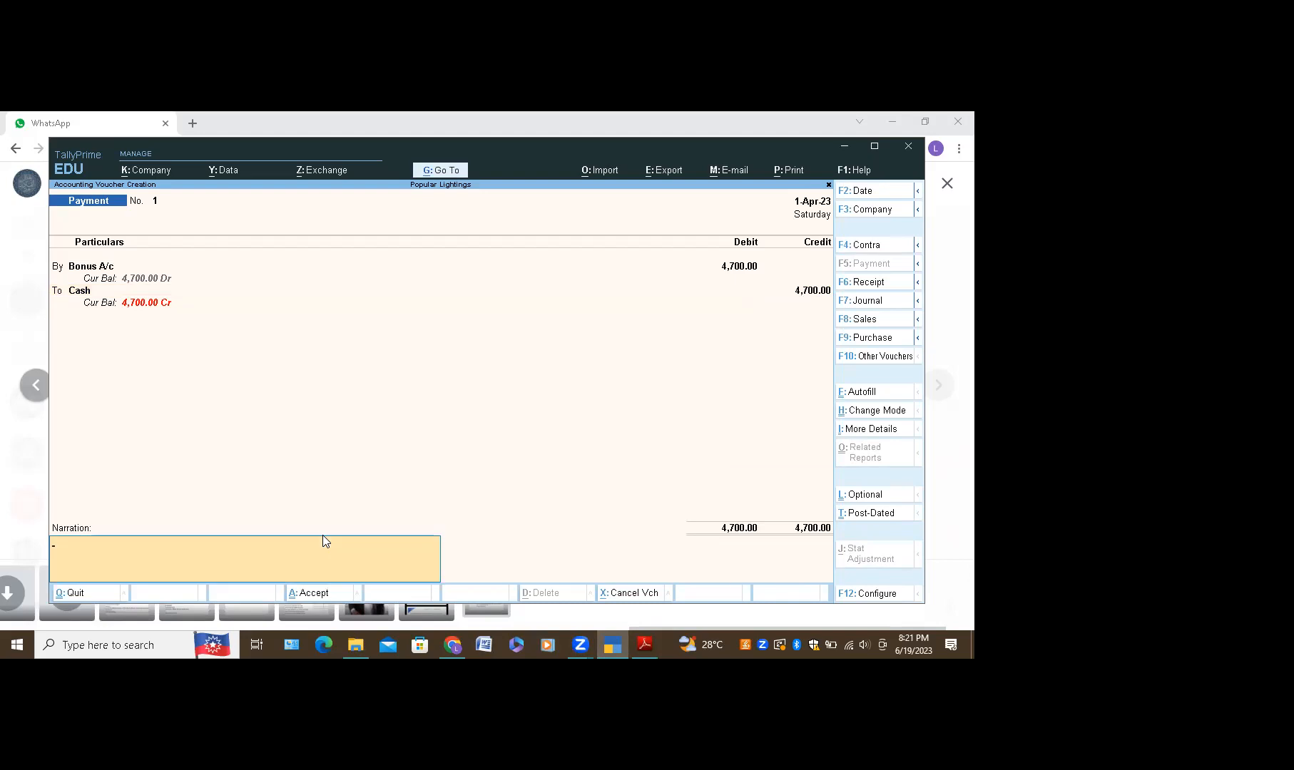
type("Being Bonus Paid By Ca")
Step: Attempt to save the voucher twice, dismissing the financial-year date error each time
key("Return")
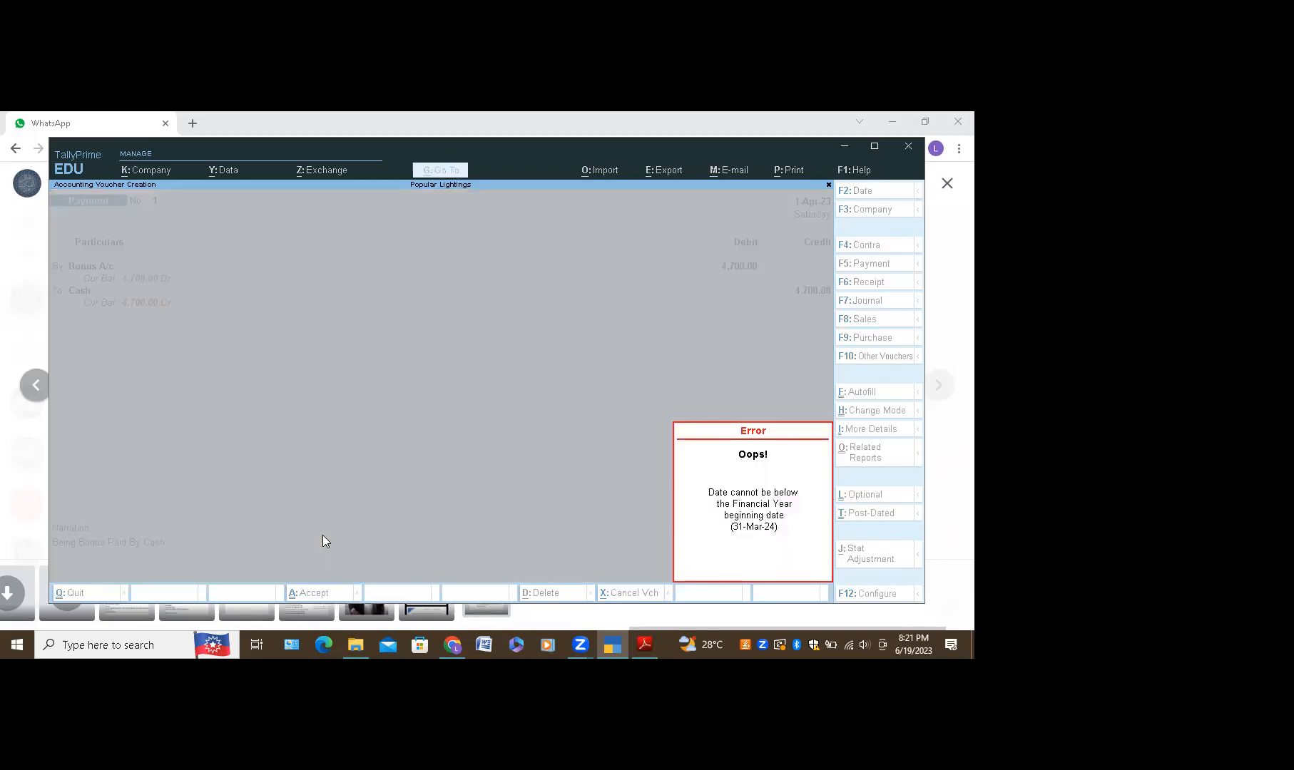
key("Escape")
key("Return")
key("Escape")
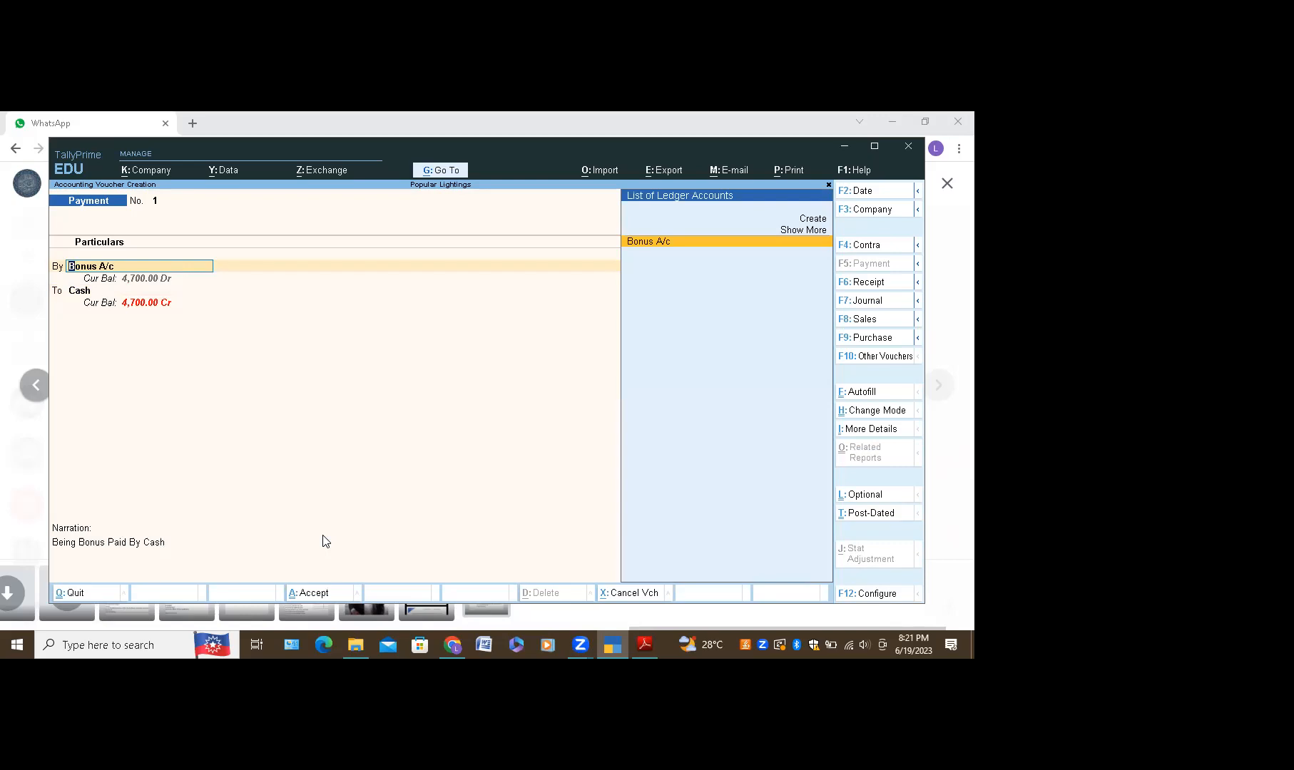
Step: Re-confirm the Bonus A/c 4,700 debit and Cash credit, retry saving, and dismiss the date error
key("Return")
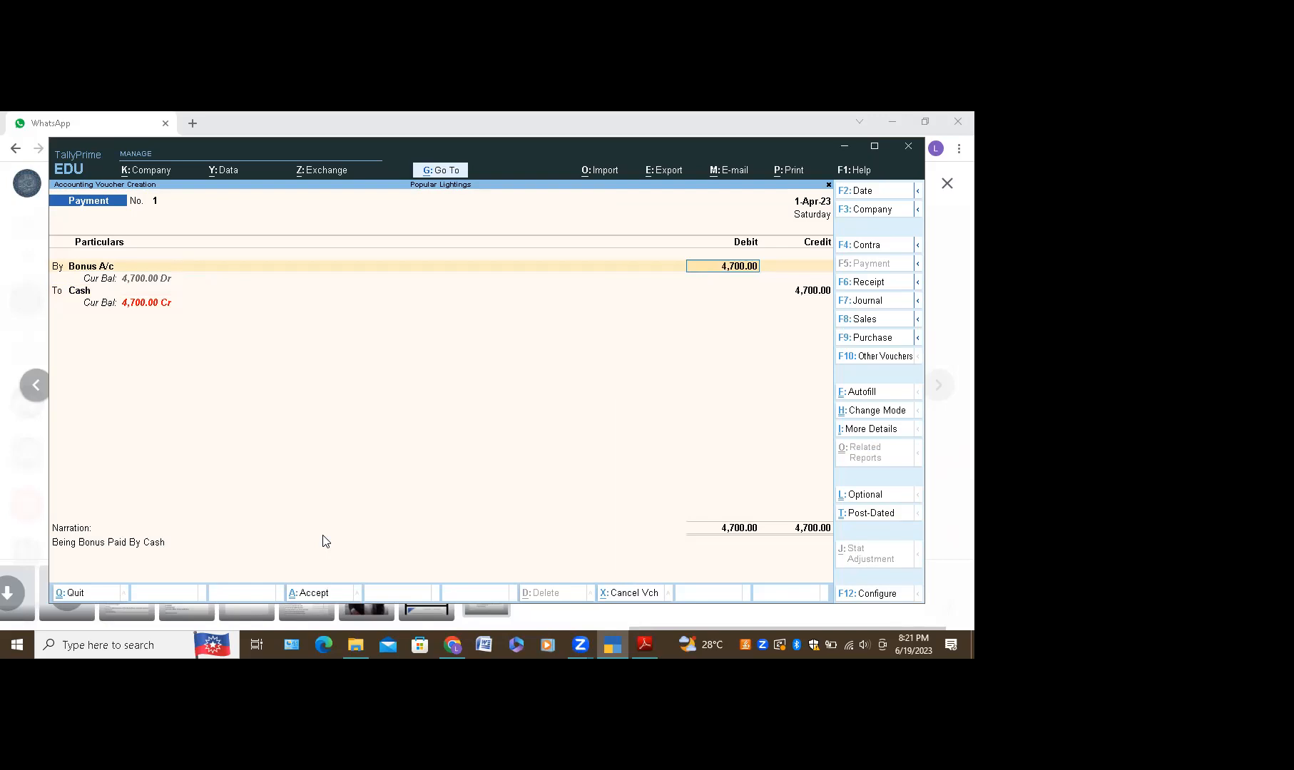
key("Return")
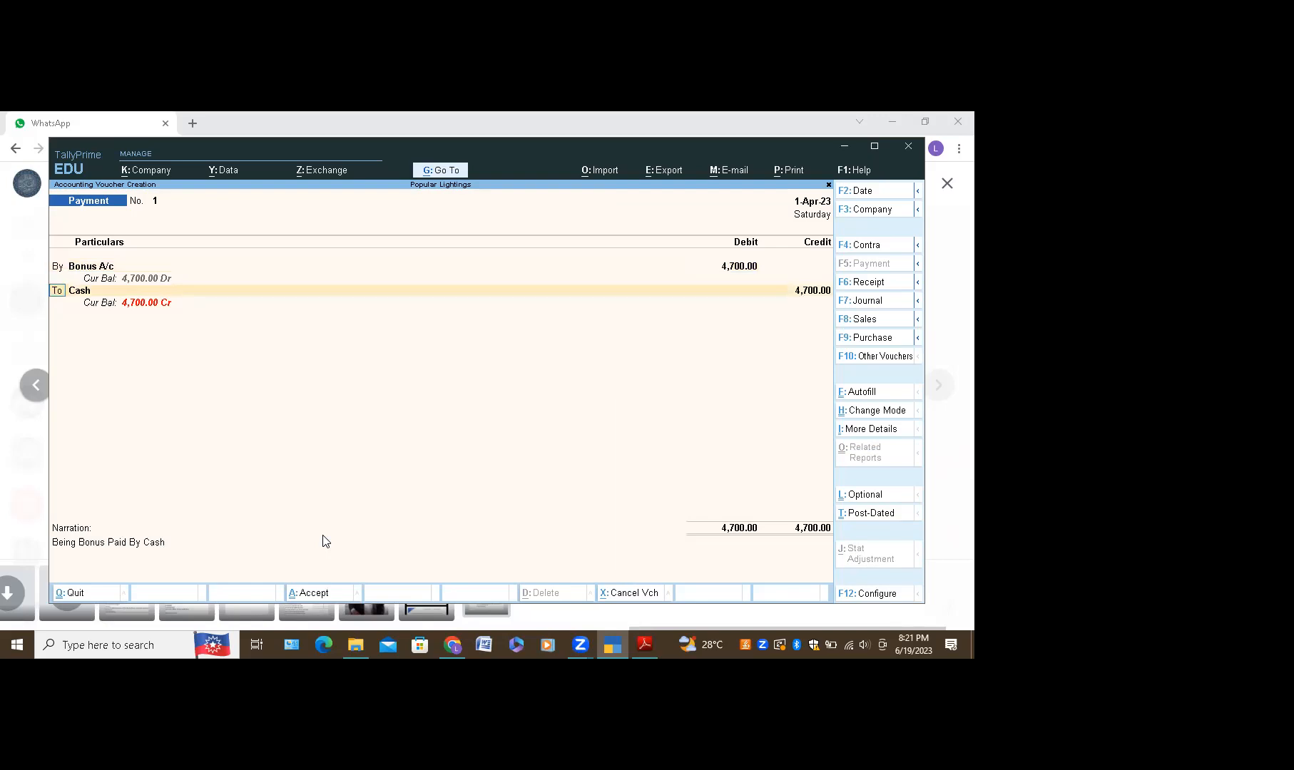
key("Return")
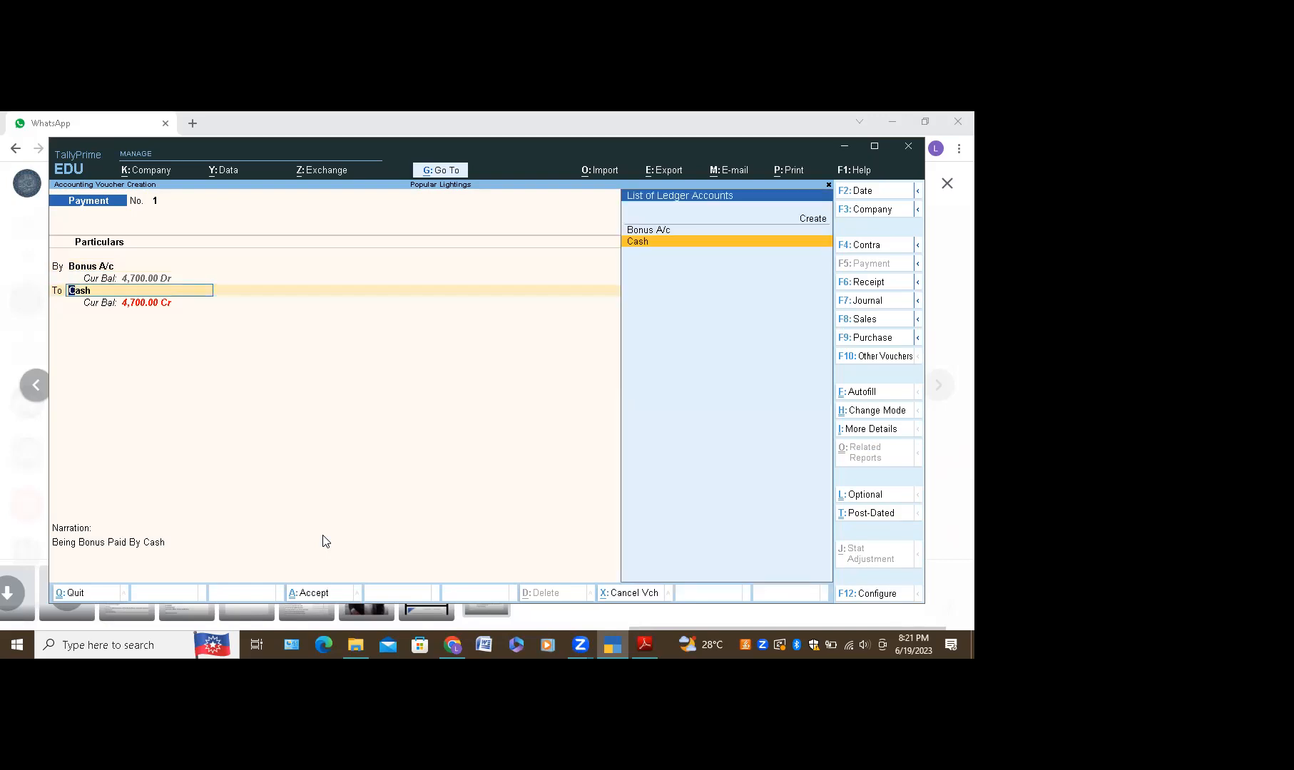
key("Return")
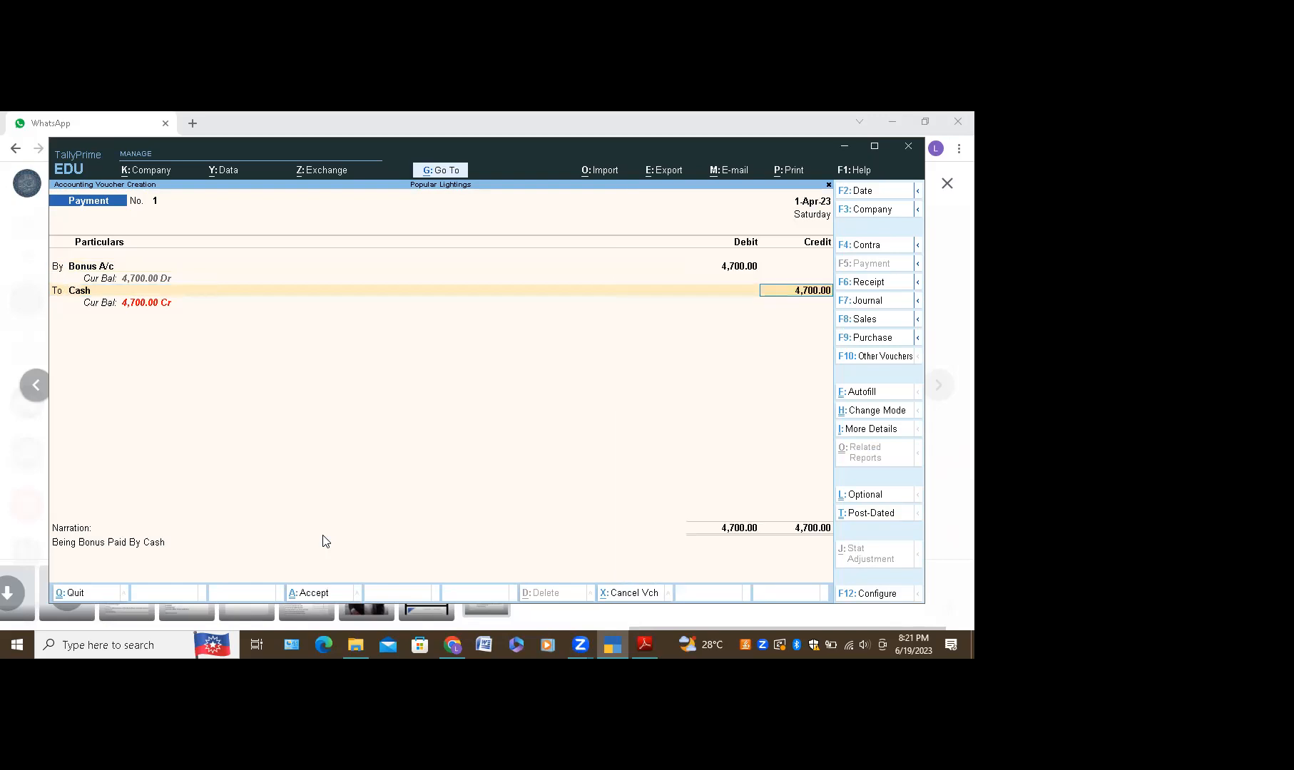
key("ctrl+a")
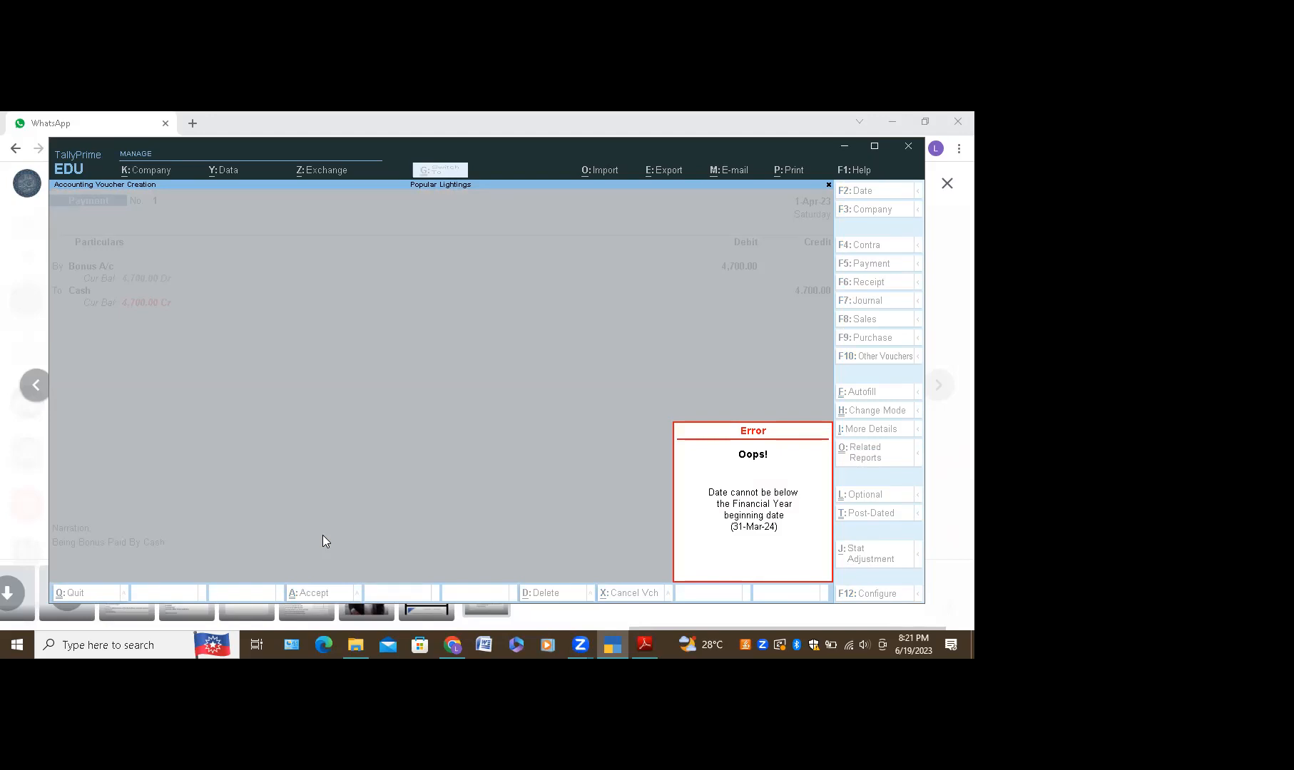
key("Escape")
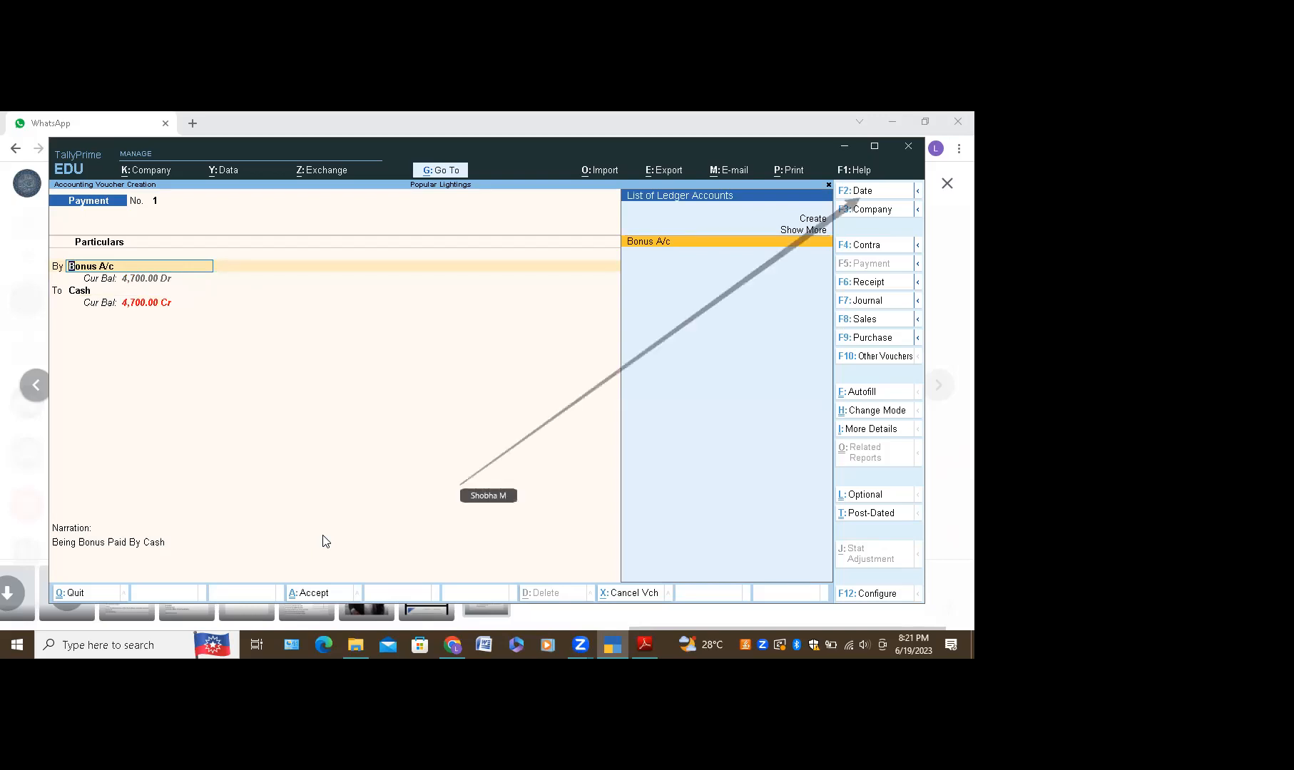
key("F2")
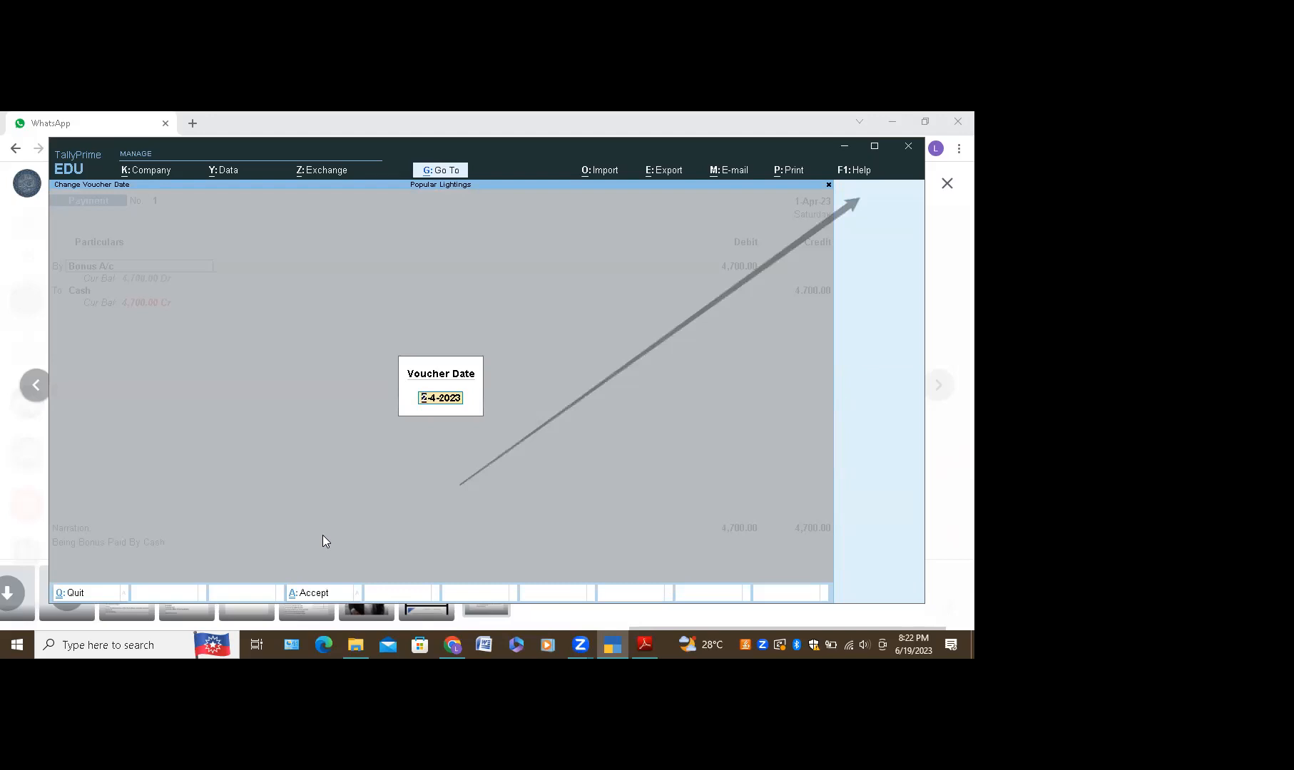
type("01")
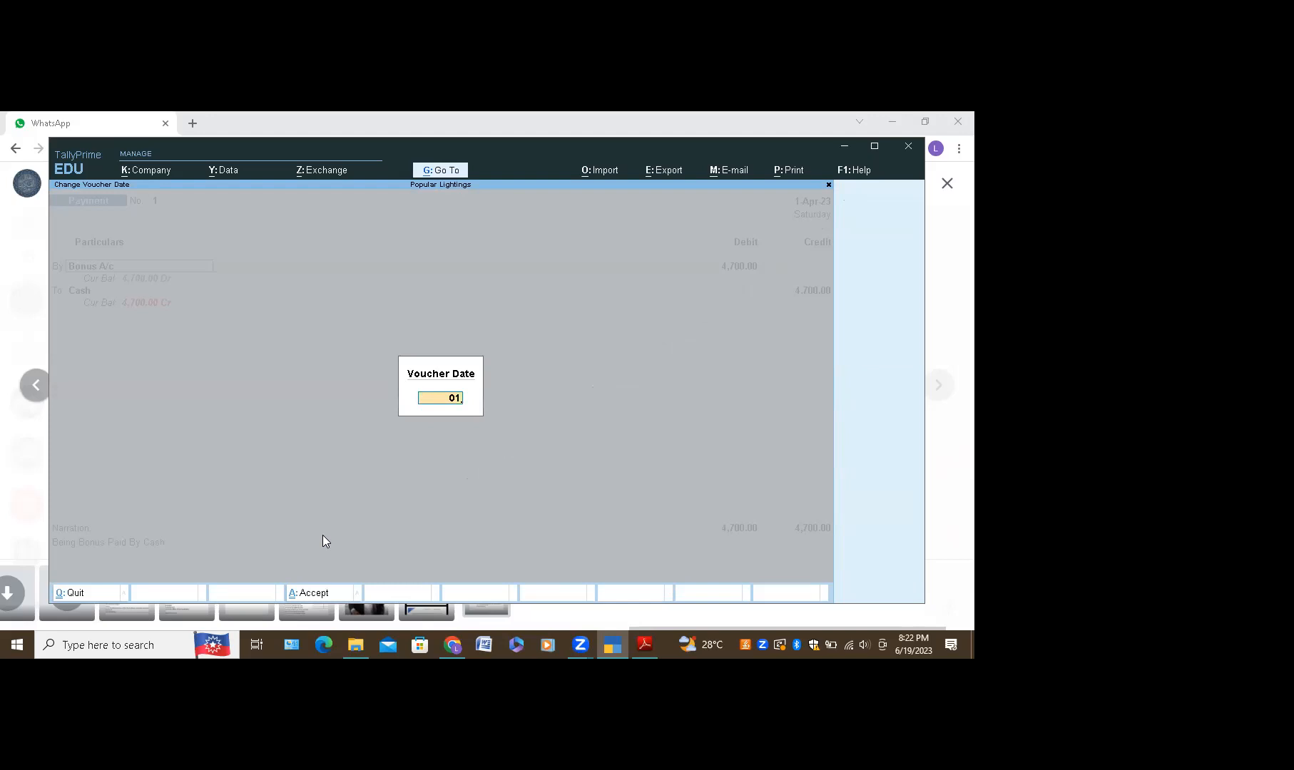
type("-4-2023")
key("Return")
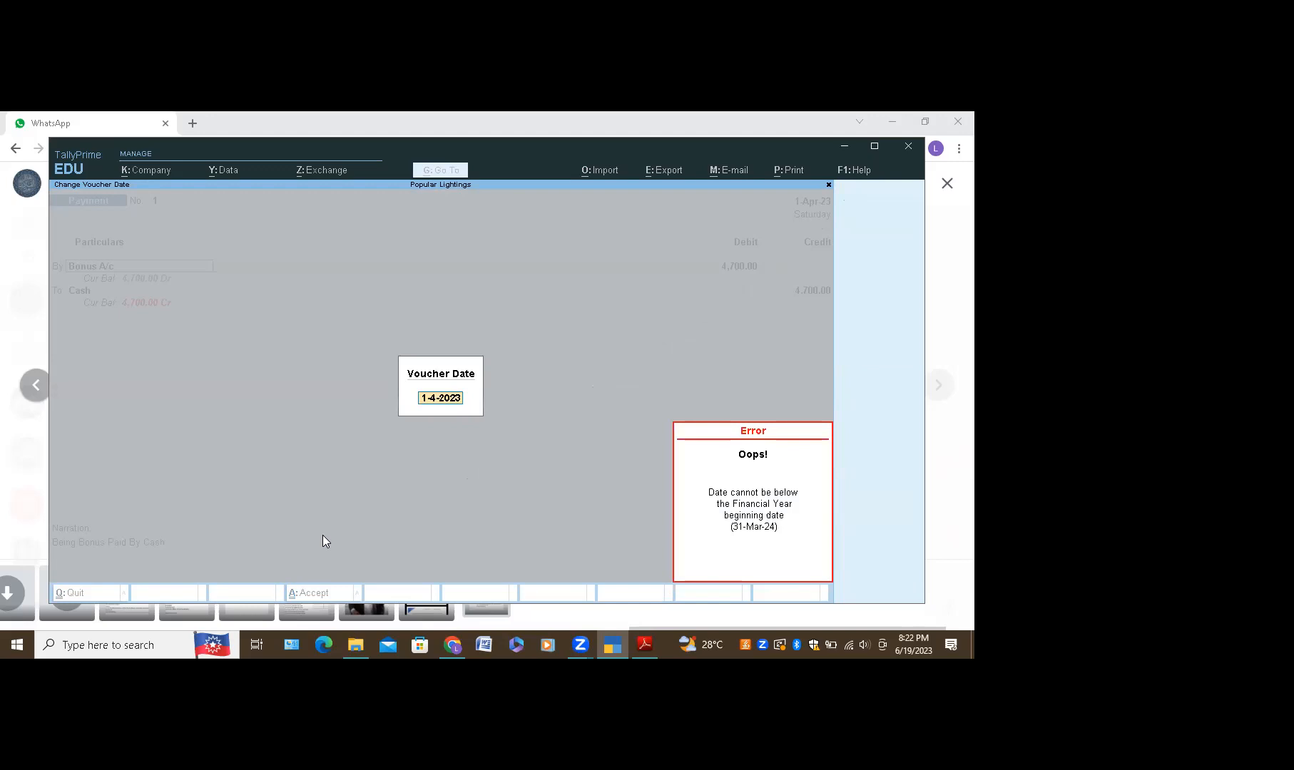
key("Escape")
key("Escape")
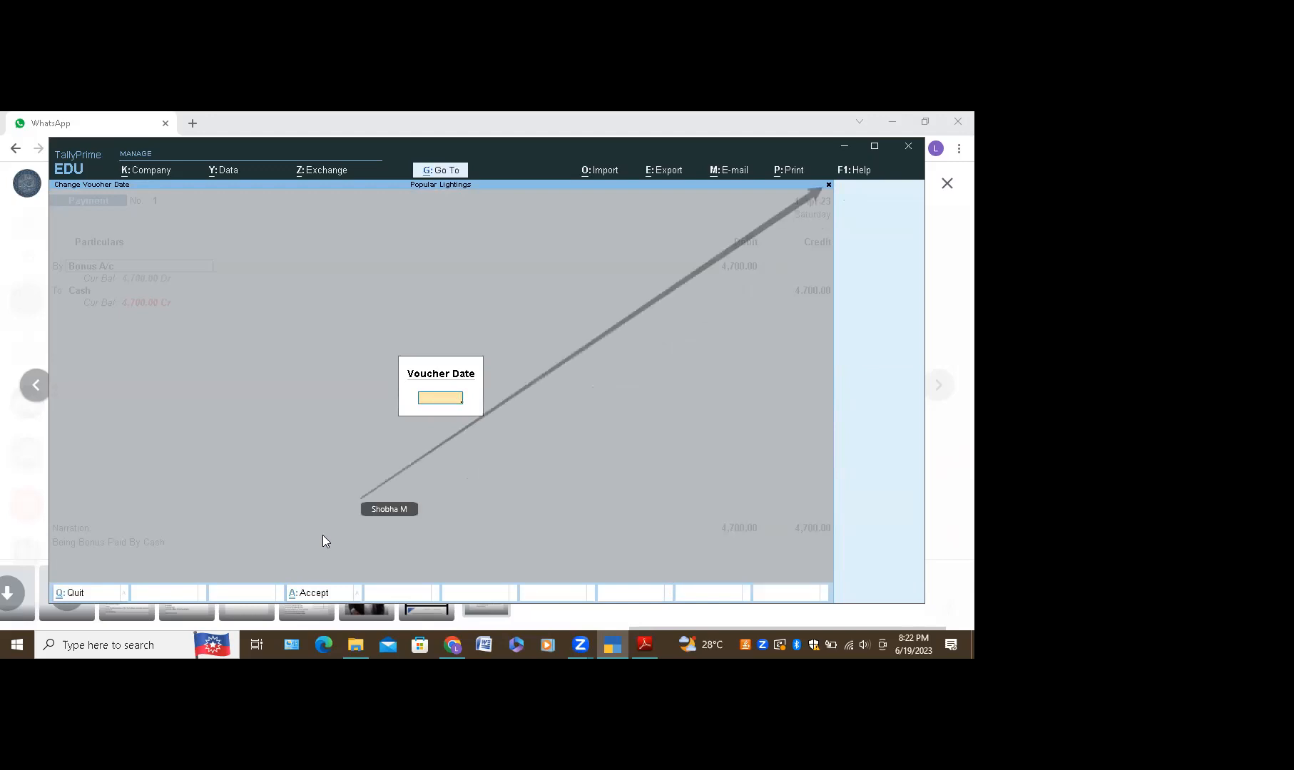
left_click(828, 185)
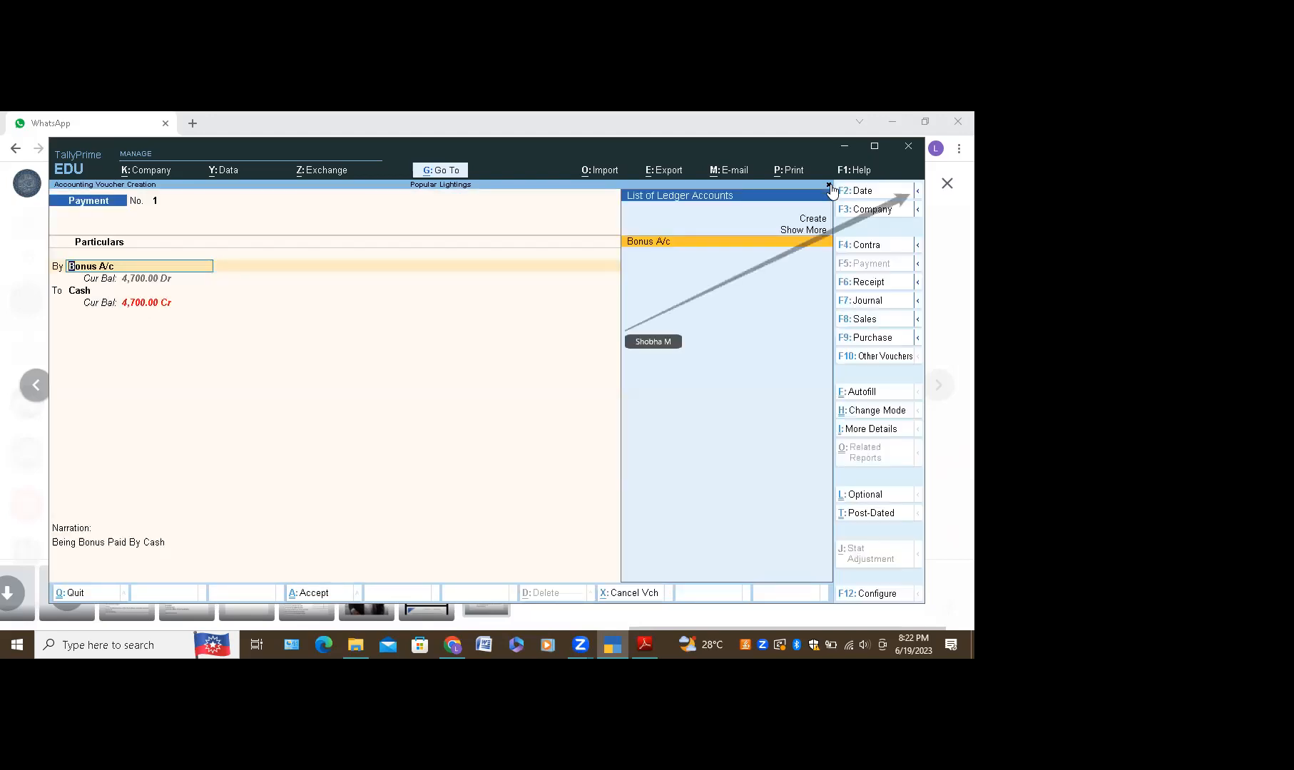
Step: Open the F2 Period settings and accept From 1-4-2023 To 31-3-2024
left_click(918, 197)
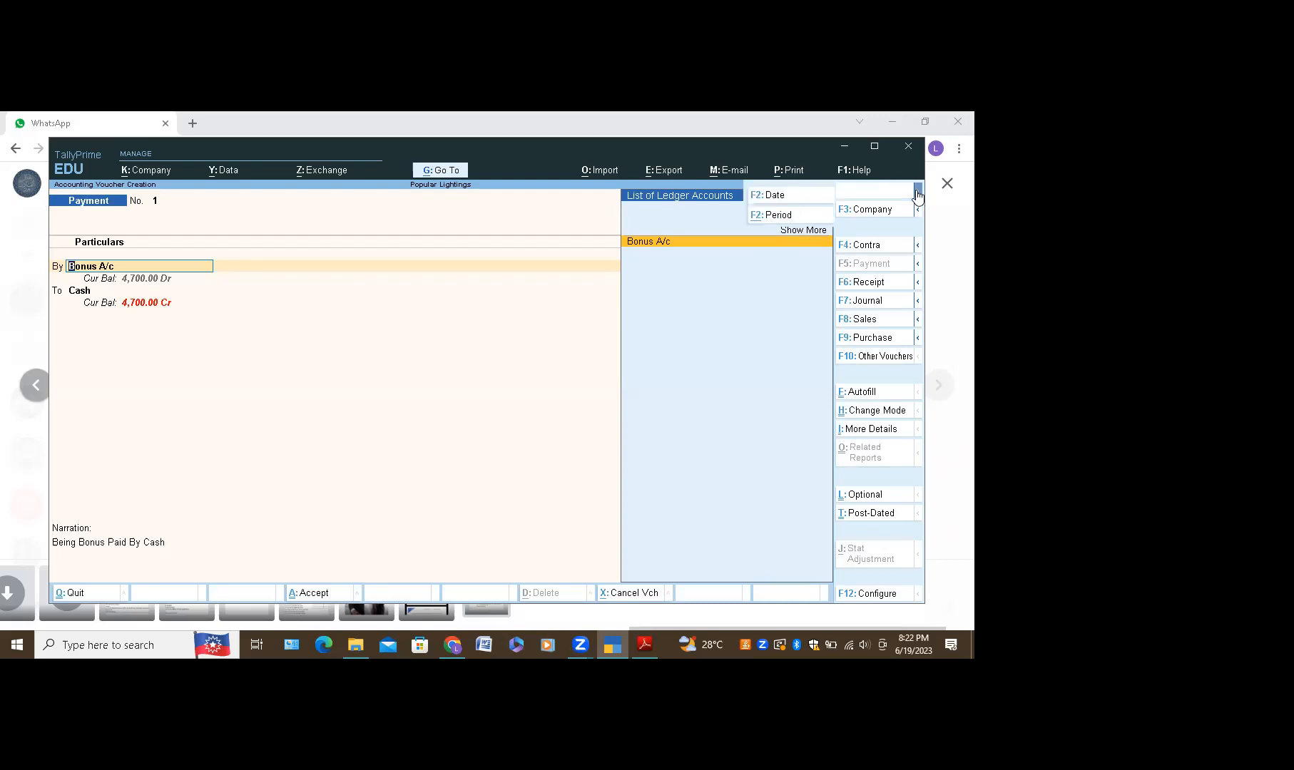
left_click(793, 213)
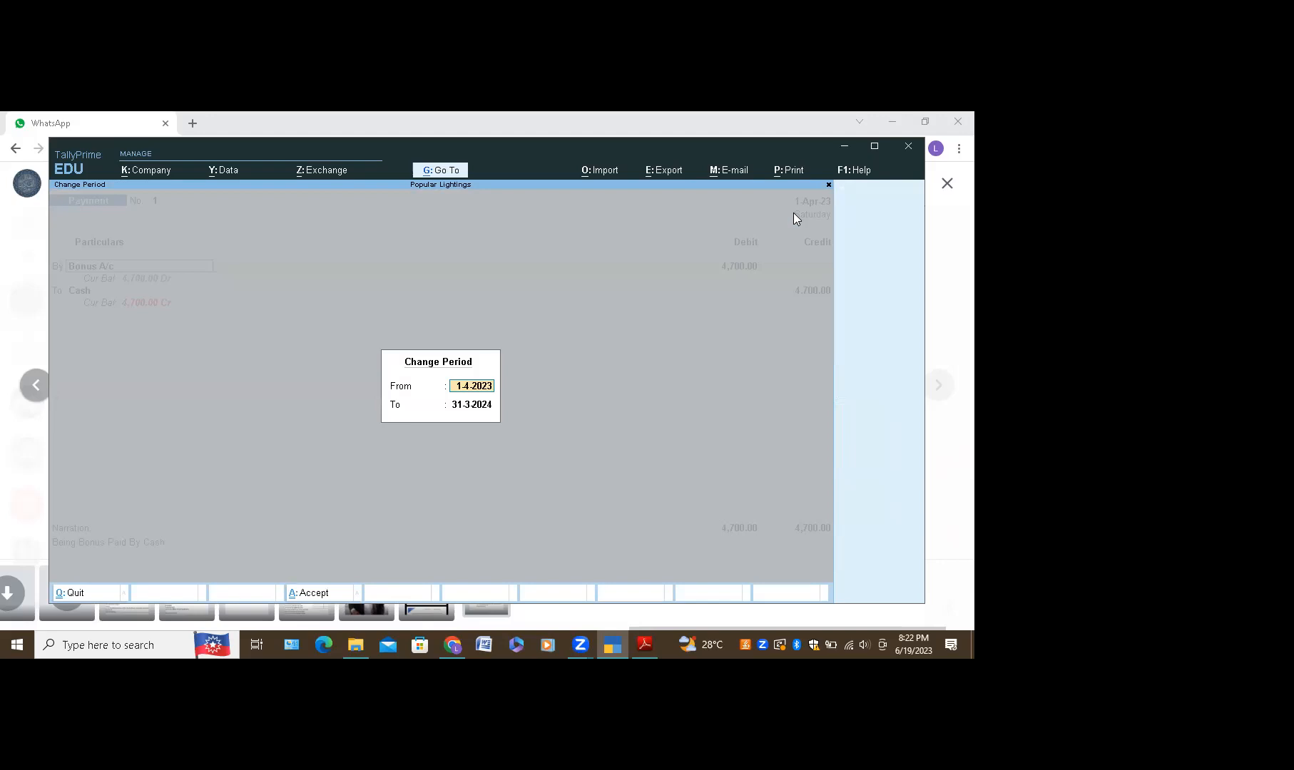
left_click(460, 407)
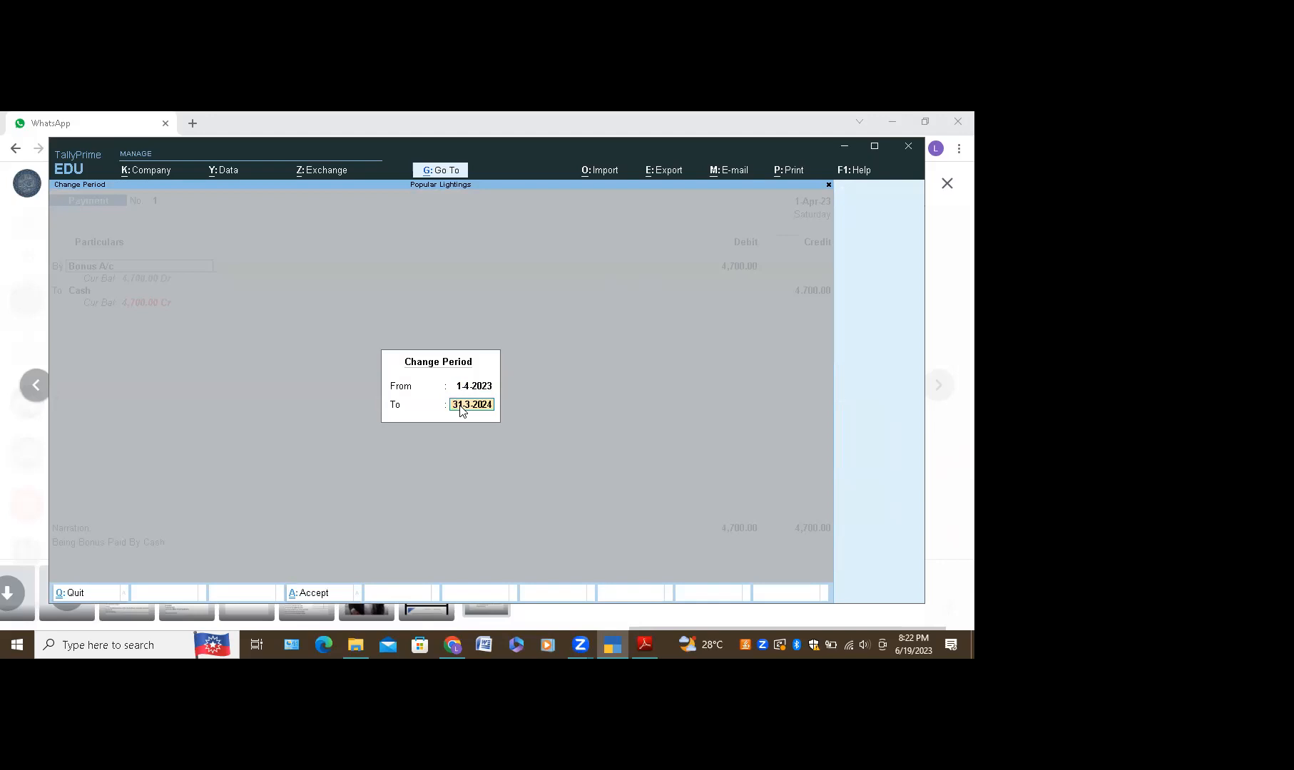
key("Return")
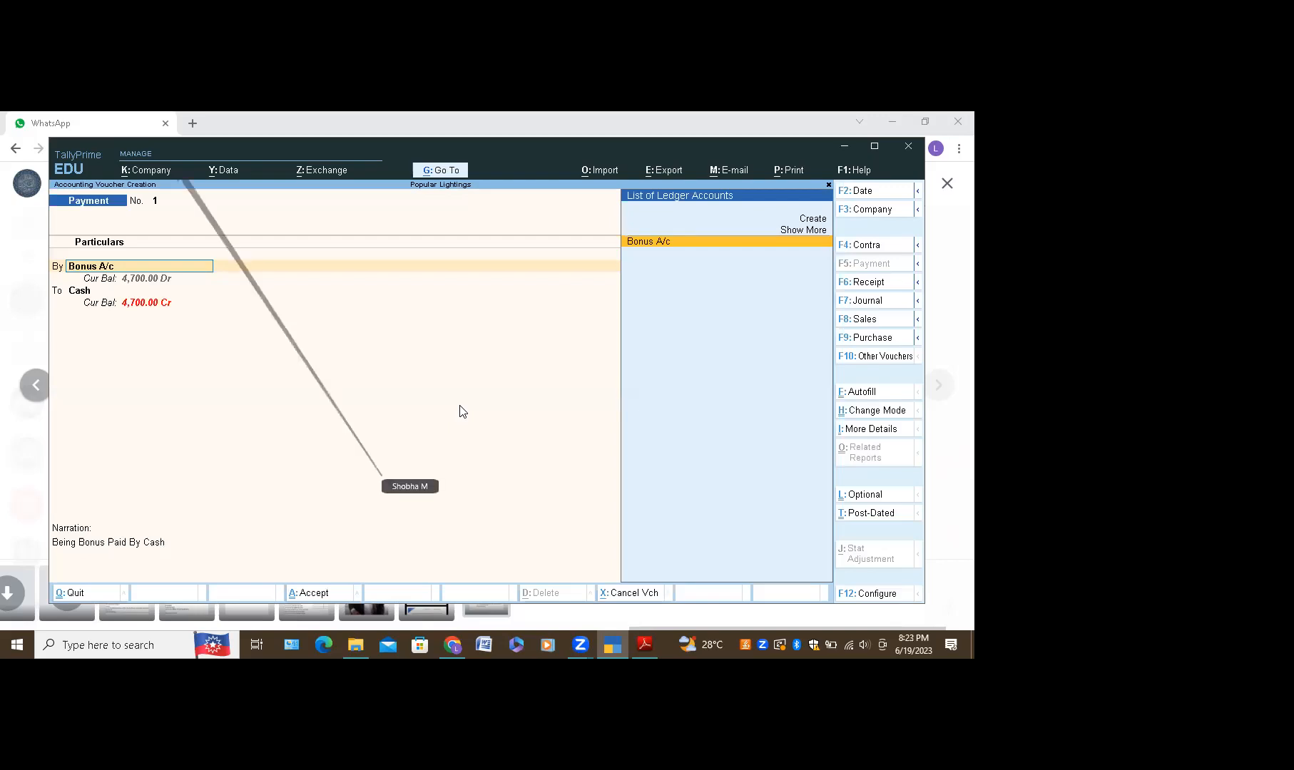
Step: View the company list and return to the voucher in Popular Lightings
key("alt+k")
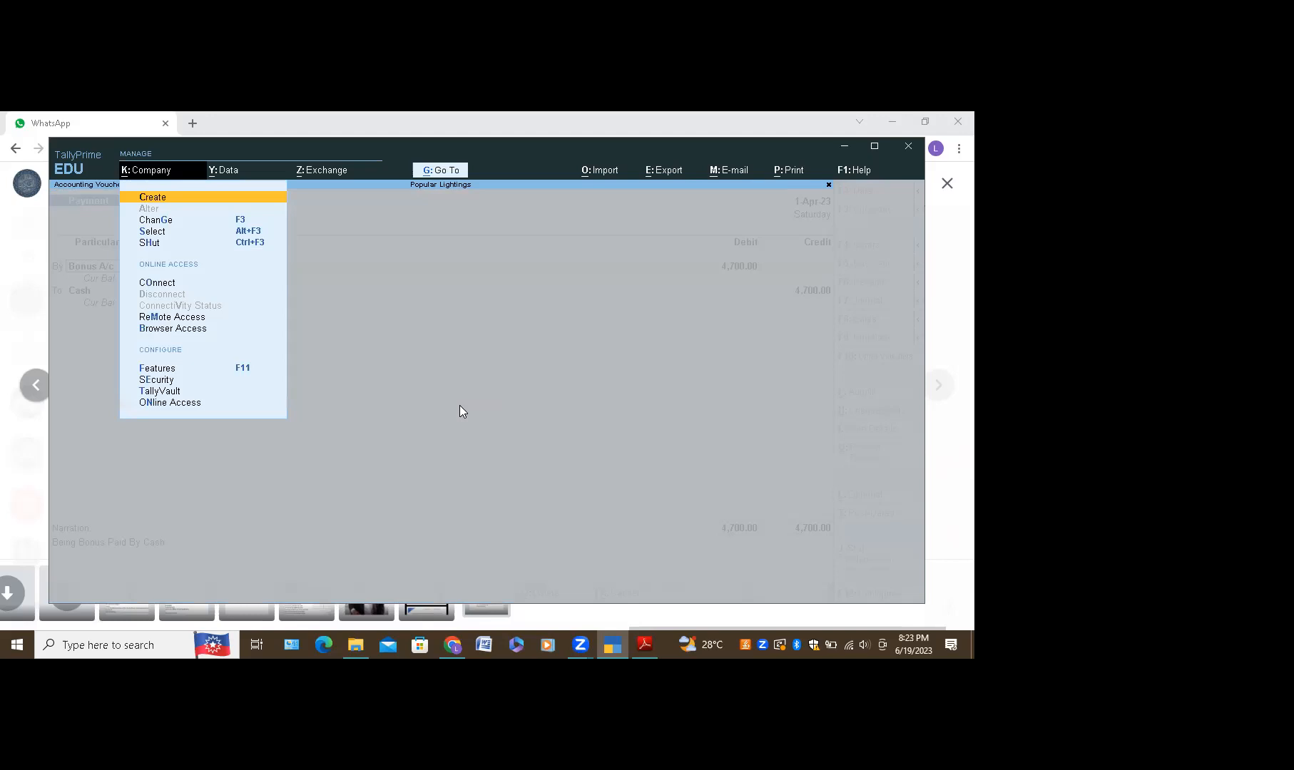
key("Down")
key("Down")
key("Return")
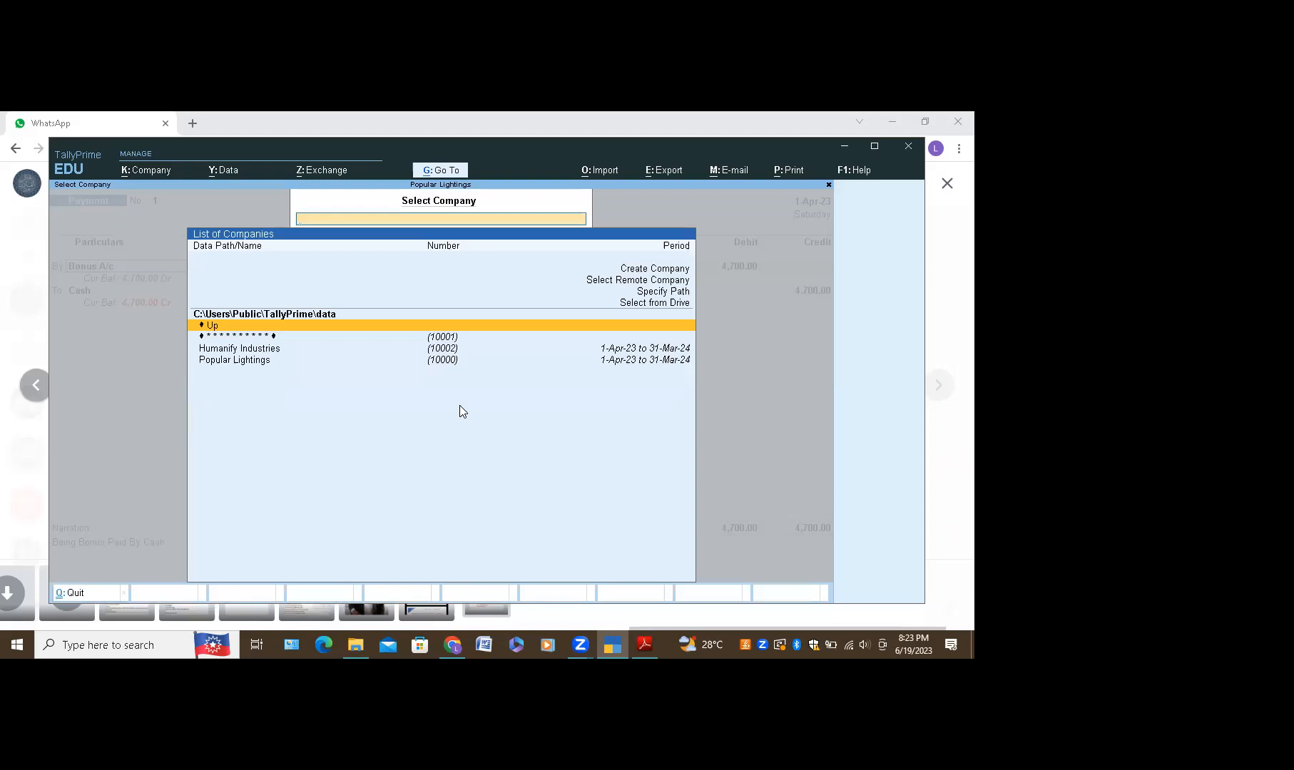
key("Escape")
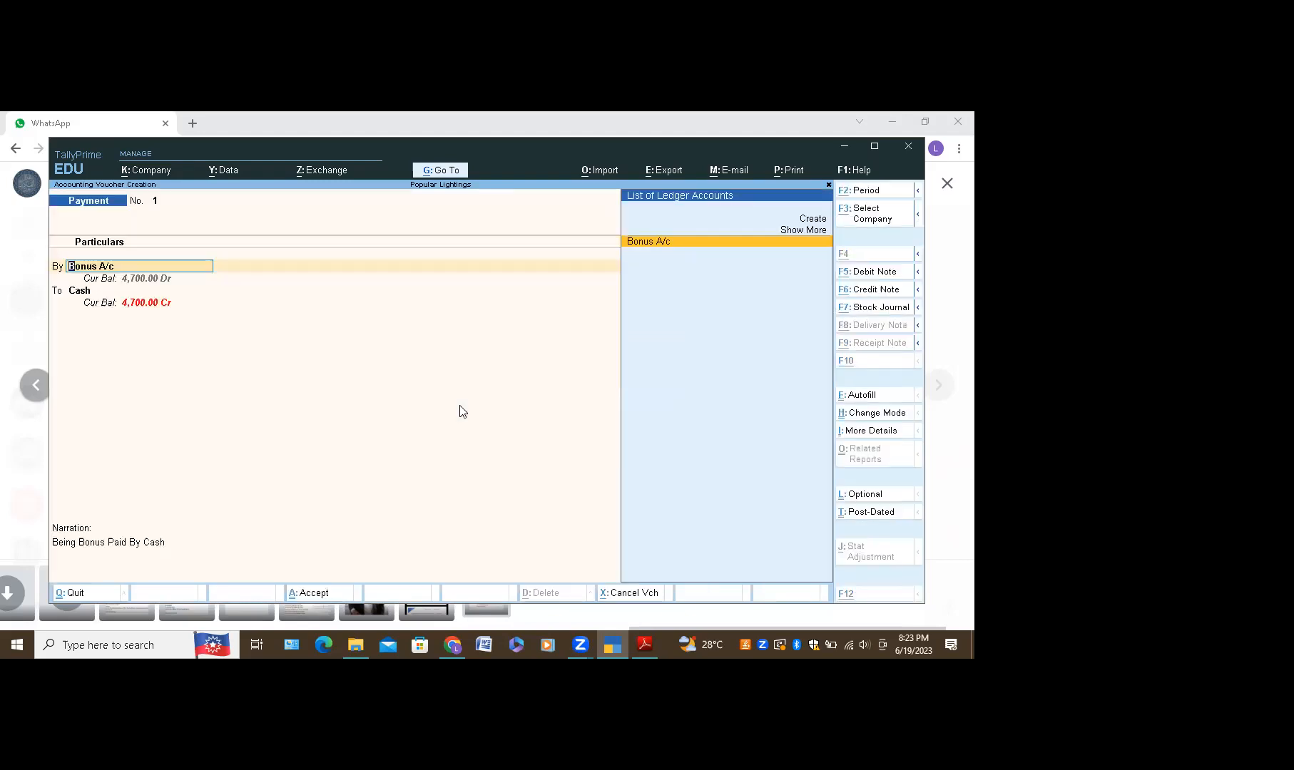
Step: Keep Popular Lightings as the company, clear Bonus A/c from the By line, and request quitting
key("alt+k")
key("Down")
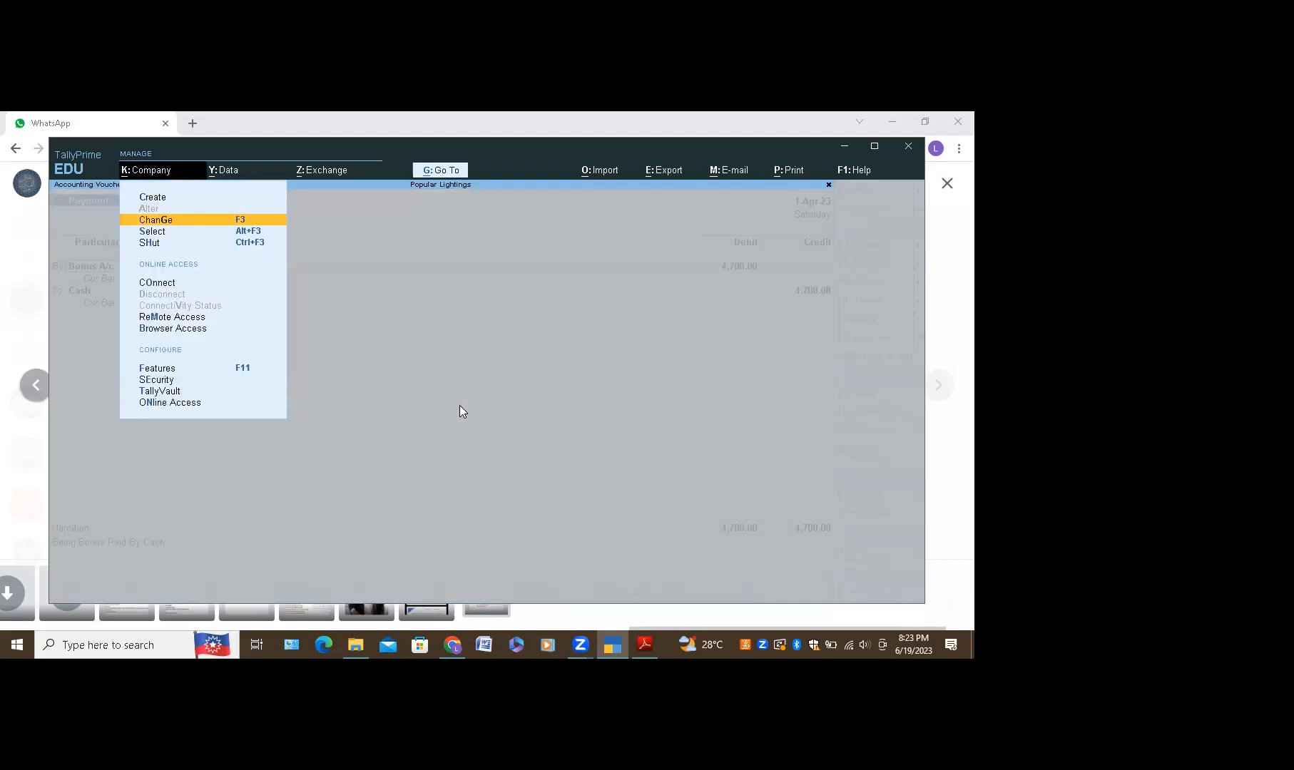
key("Return")
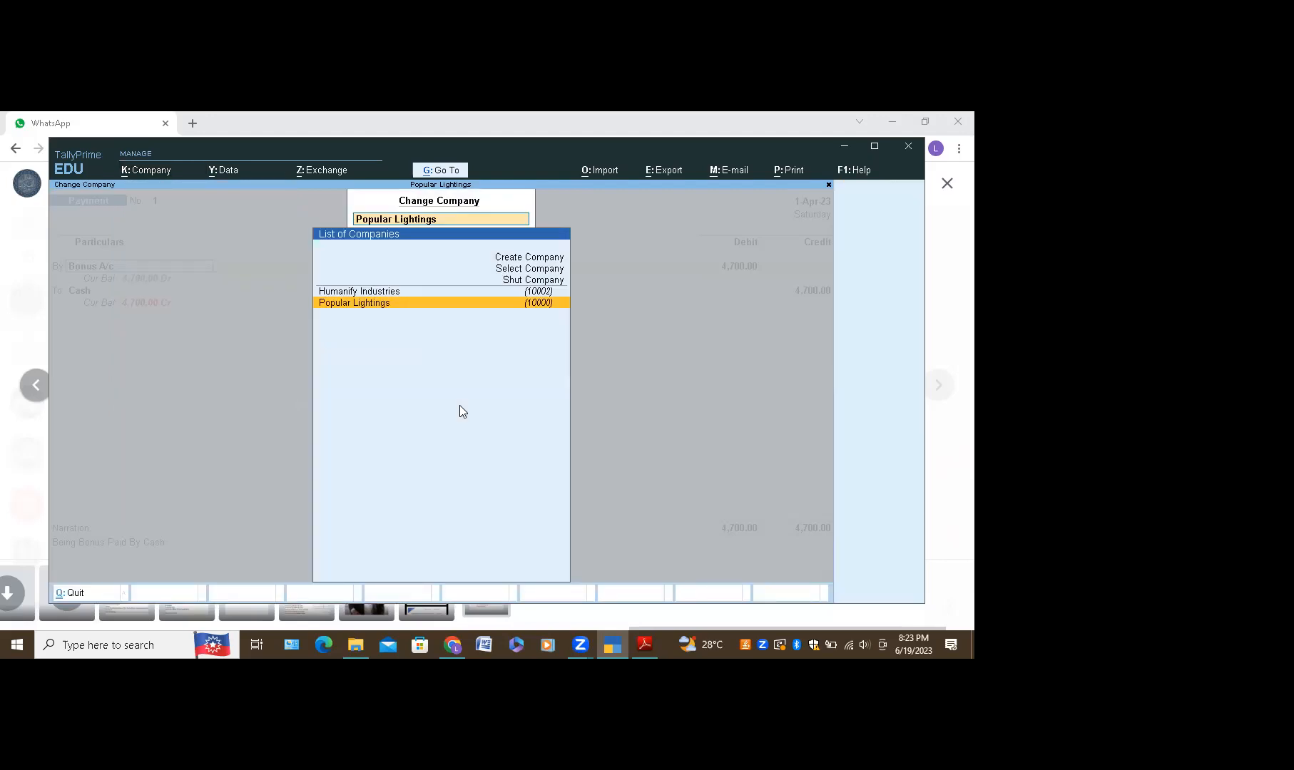
key("Up")
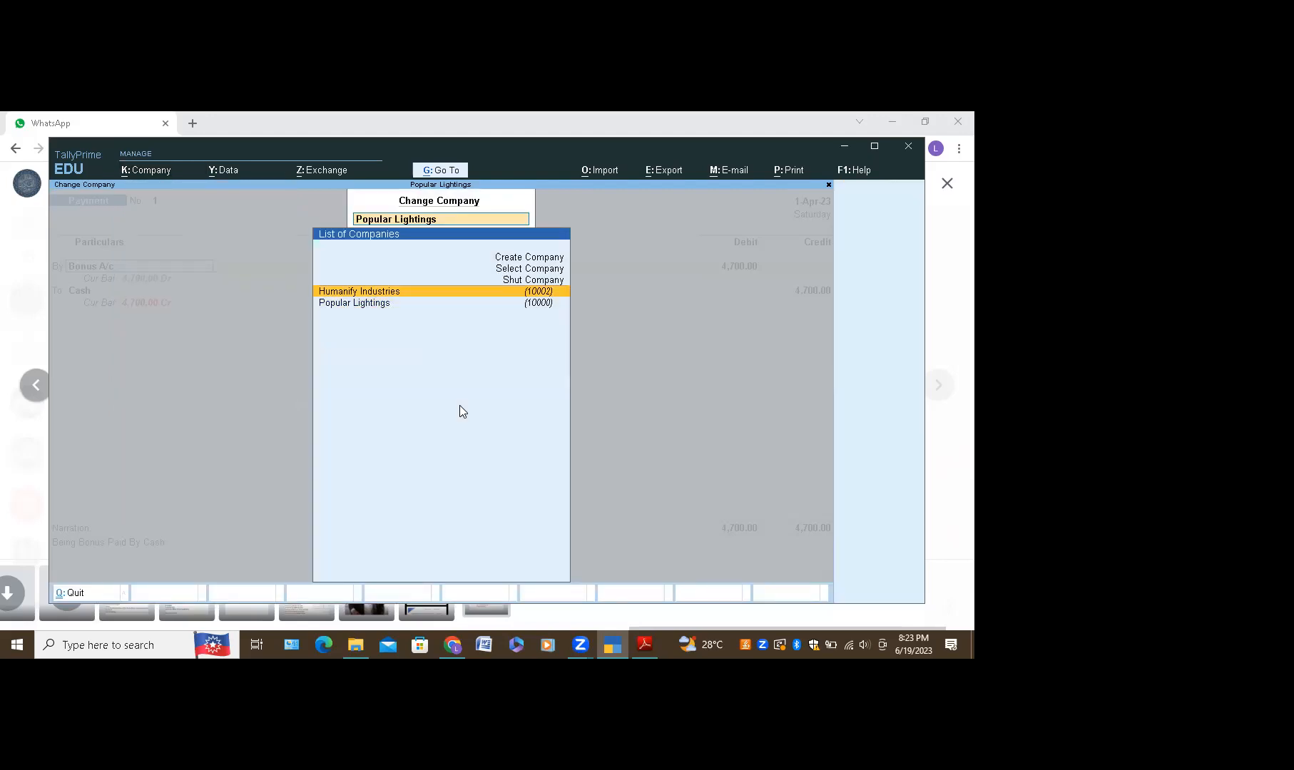
key("Down")
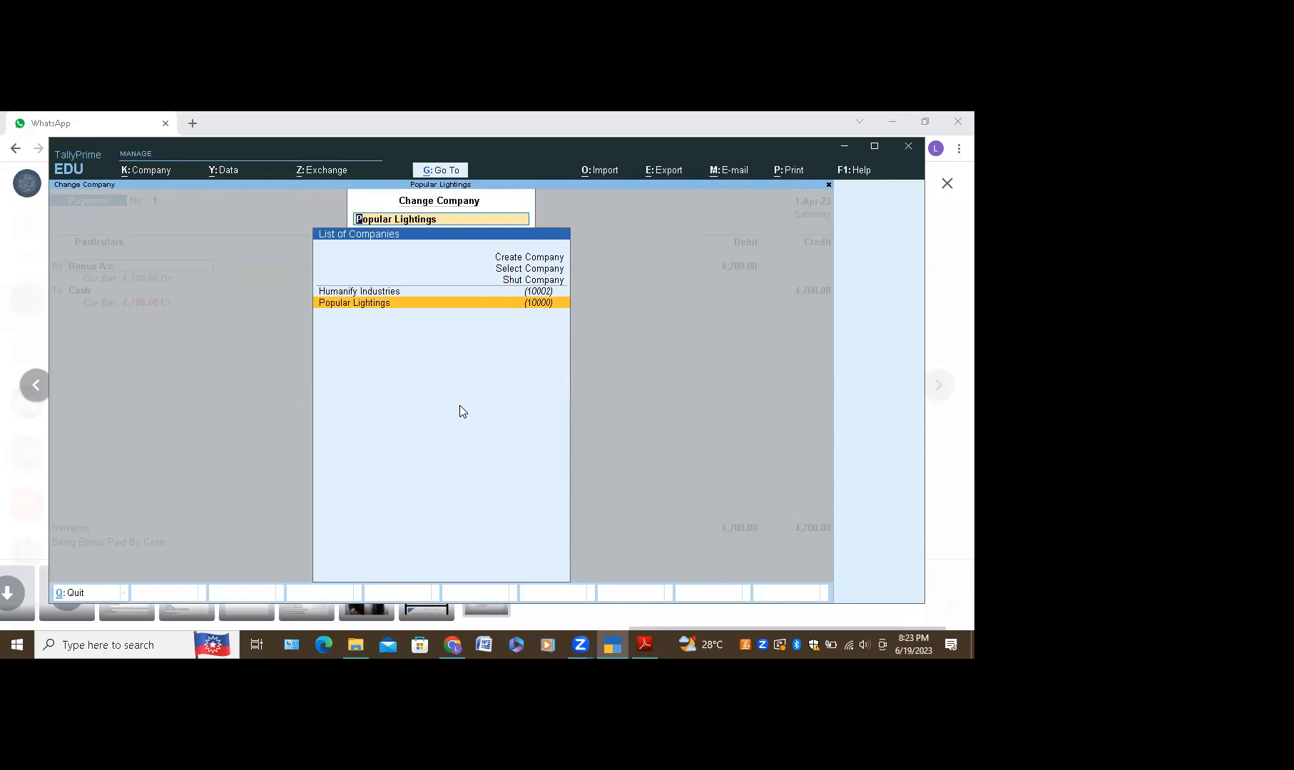
key("Return")
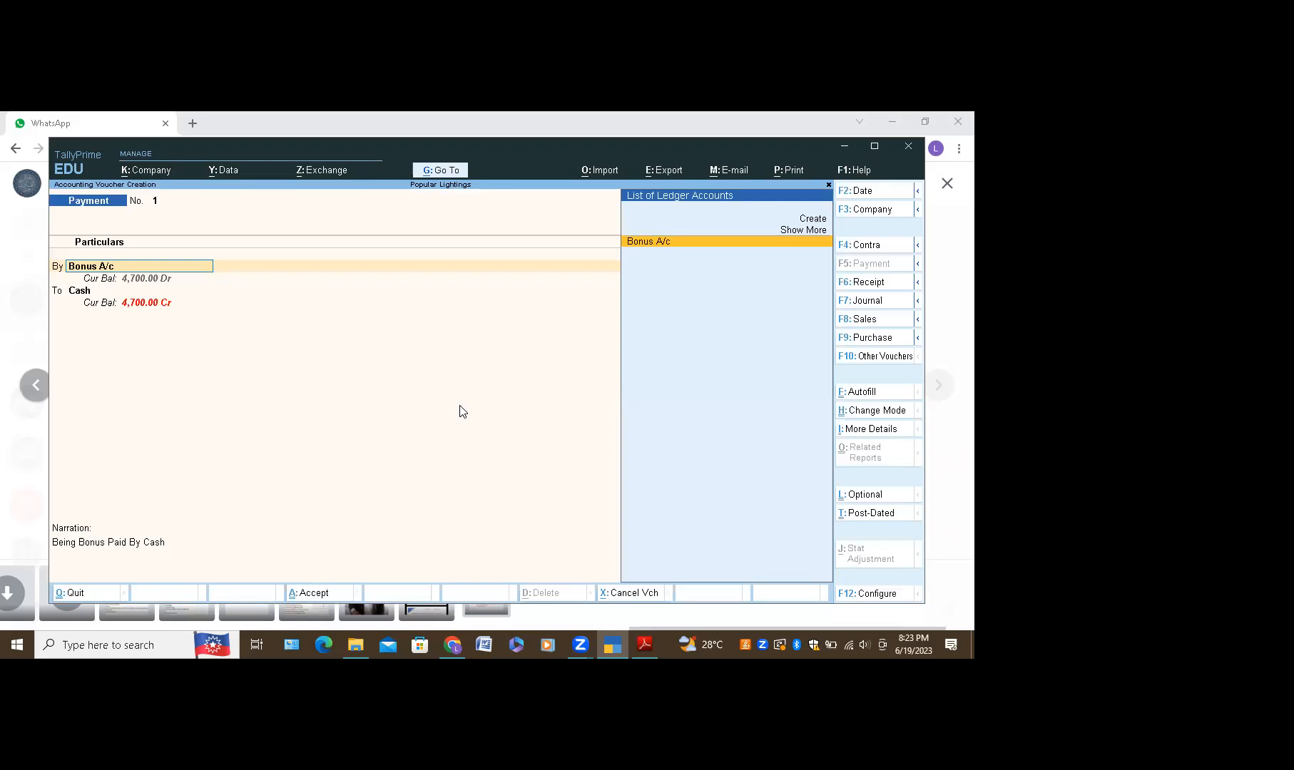
key("BackSpace")
key("Escape")
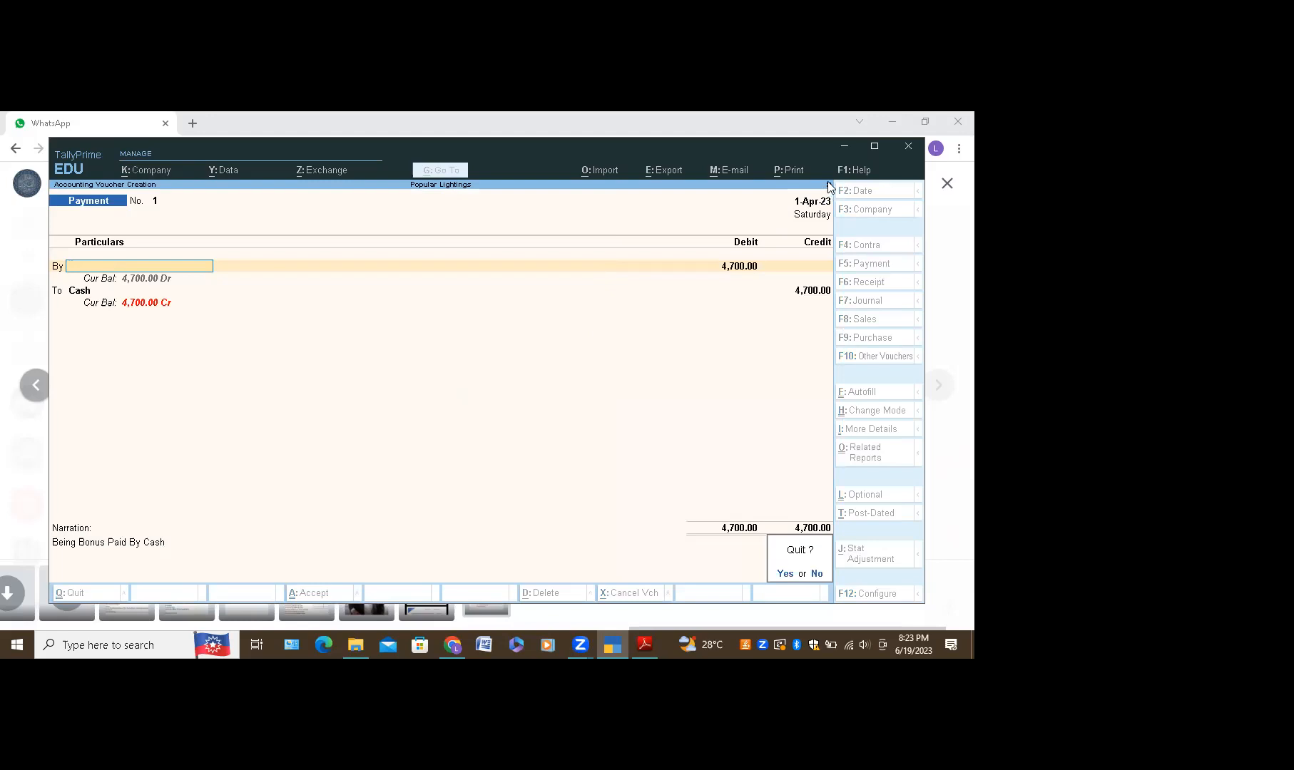
Step: Discard the unsaved voucher and open a blank Payment voucher under Humanify Industries
key("y")
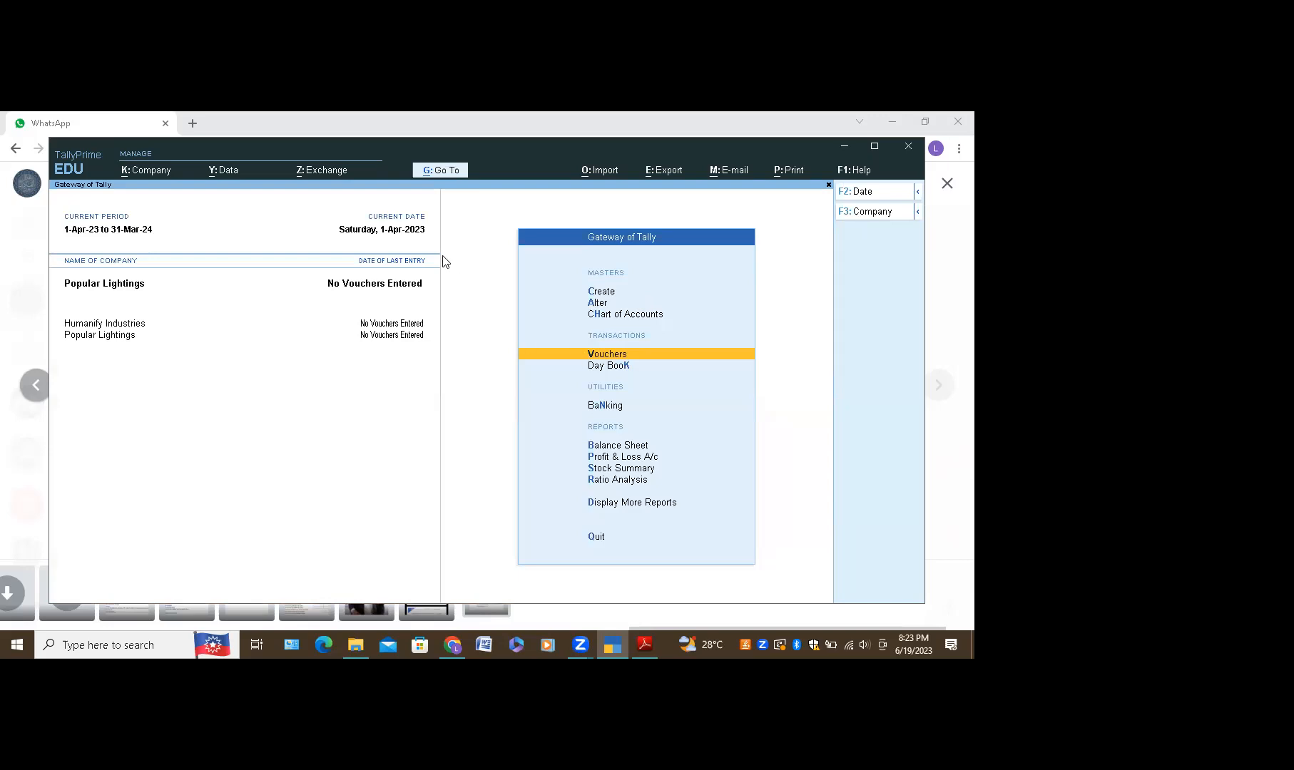
left_click(133, 172)
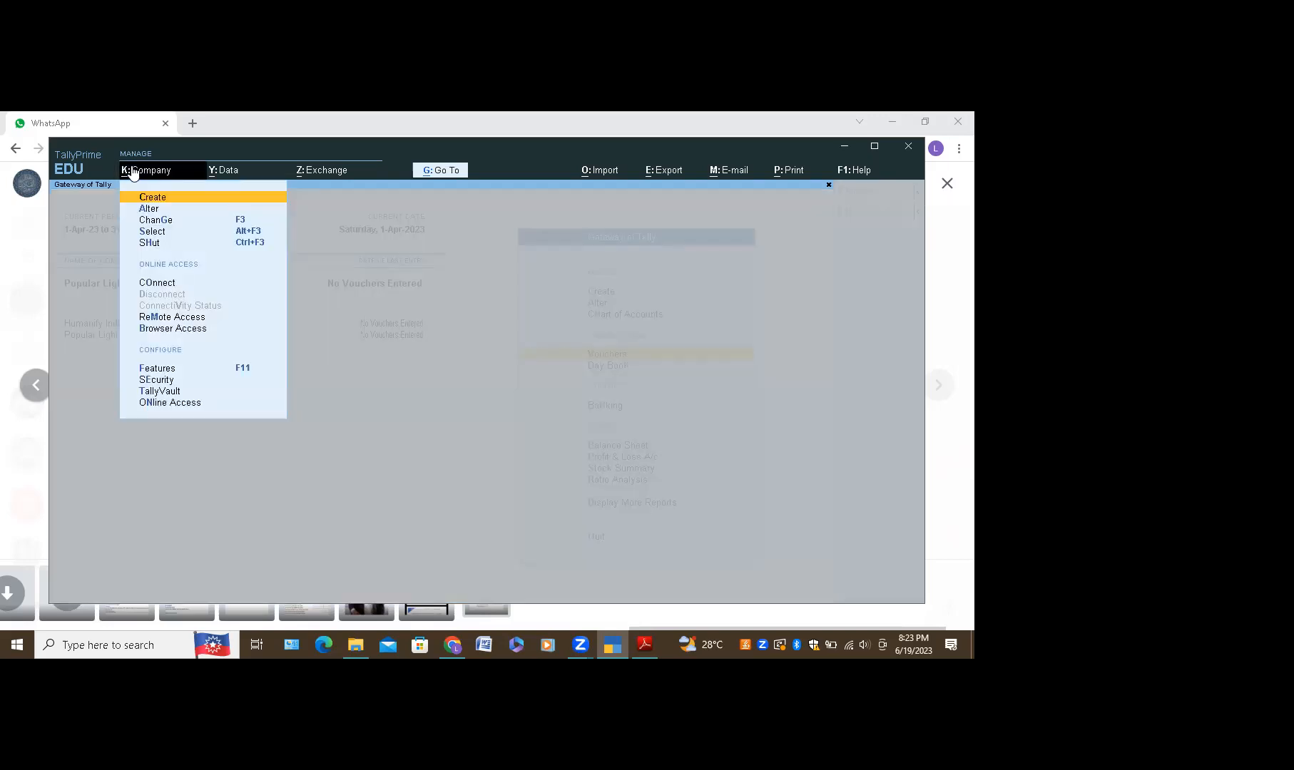
left_click(60, 381)
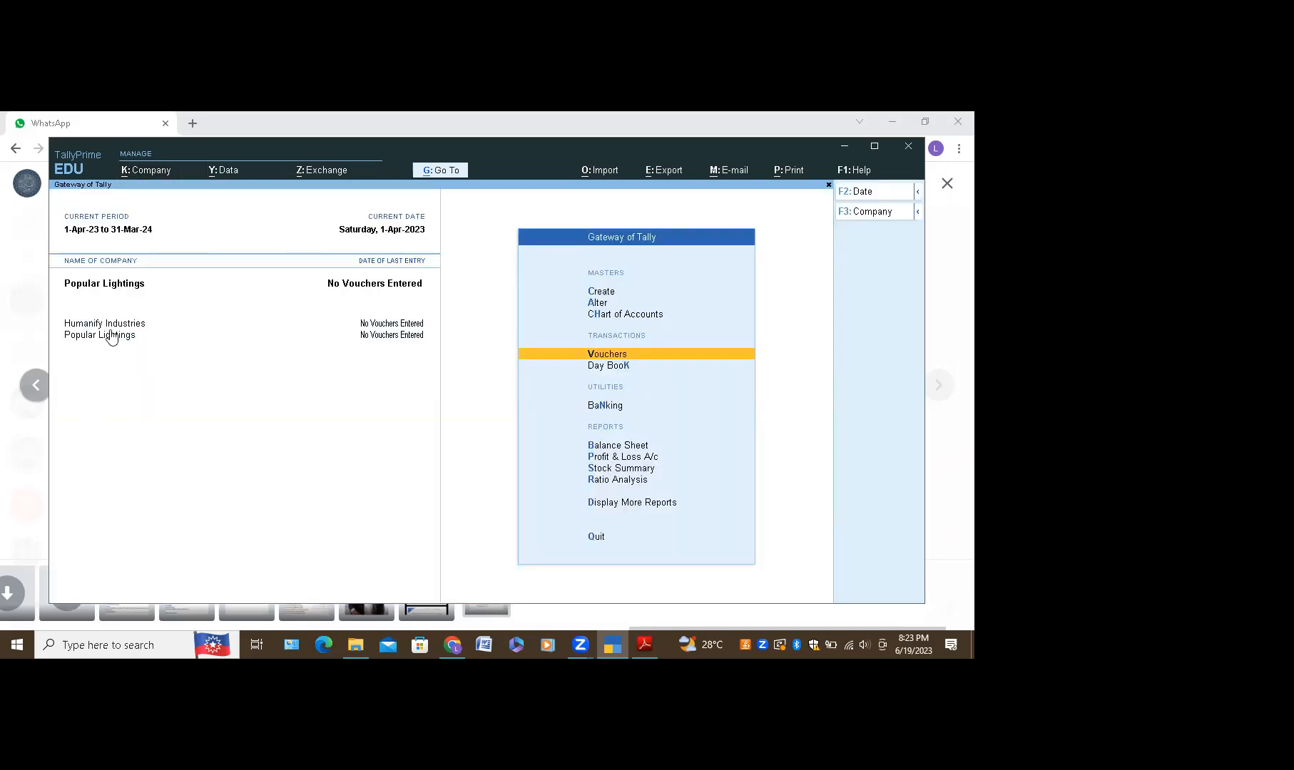
left_click(112, 327)
key("Return")
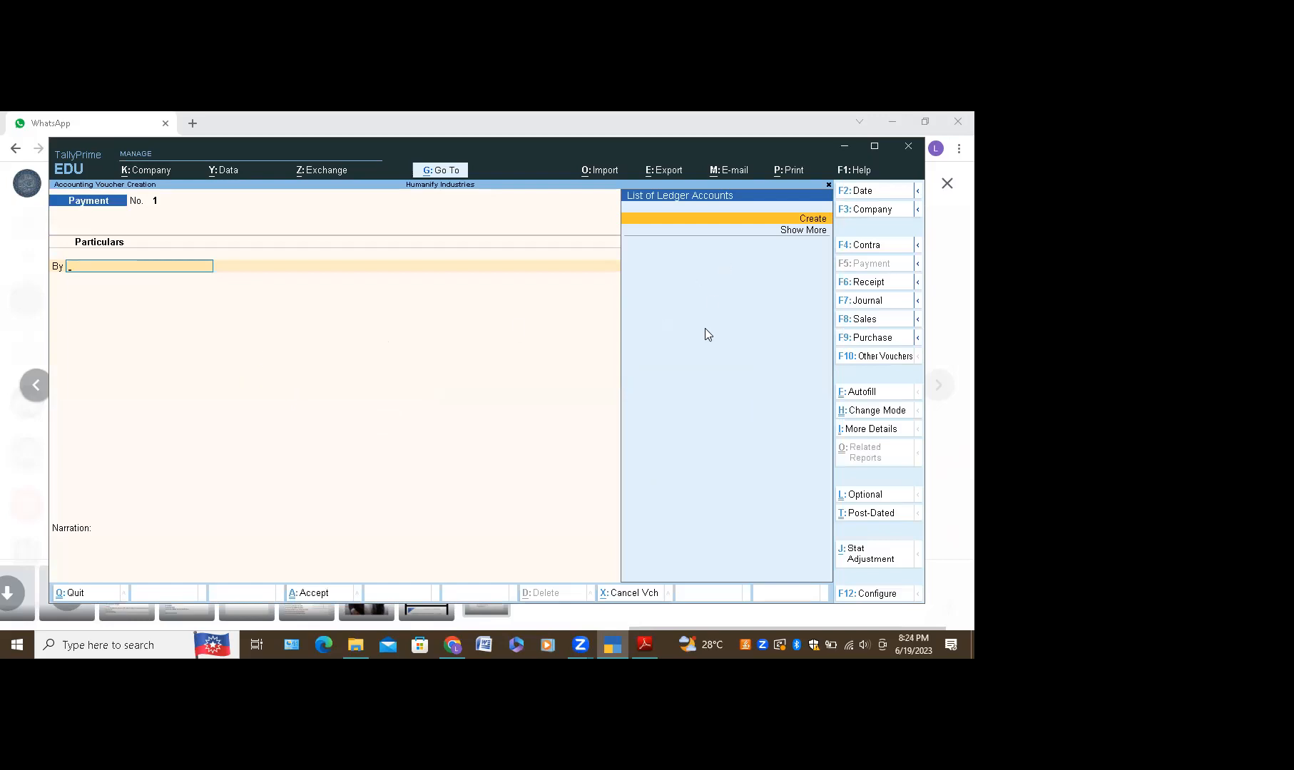
Step: Keep Double Entry mode and create a Bonus A/c ledger under Indirect Expenses for the By line
left_click(863, 417)
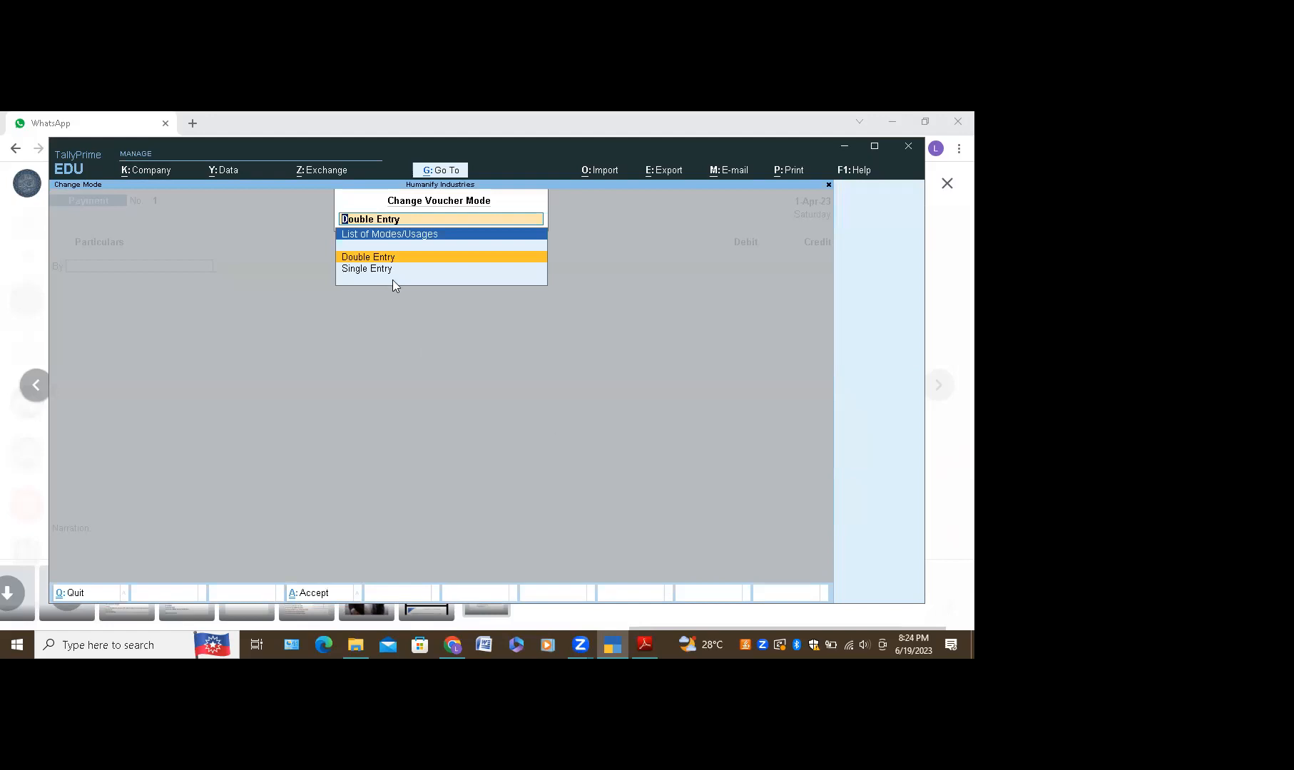
left_click(390, 255)
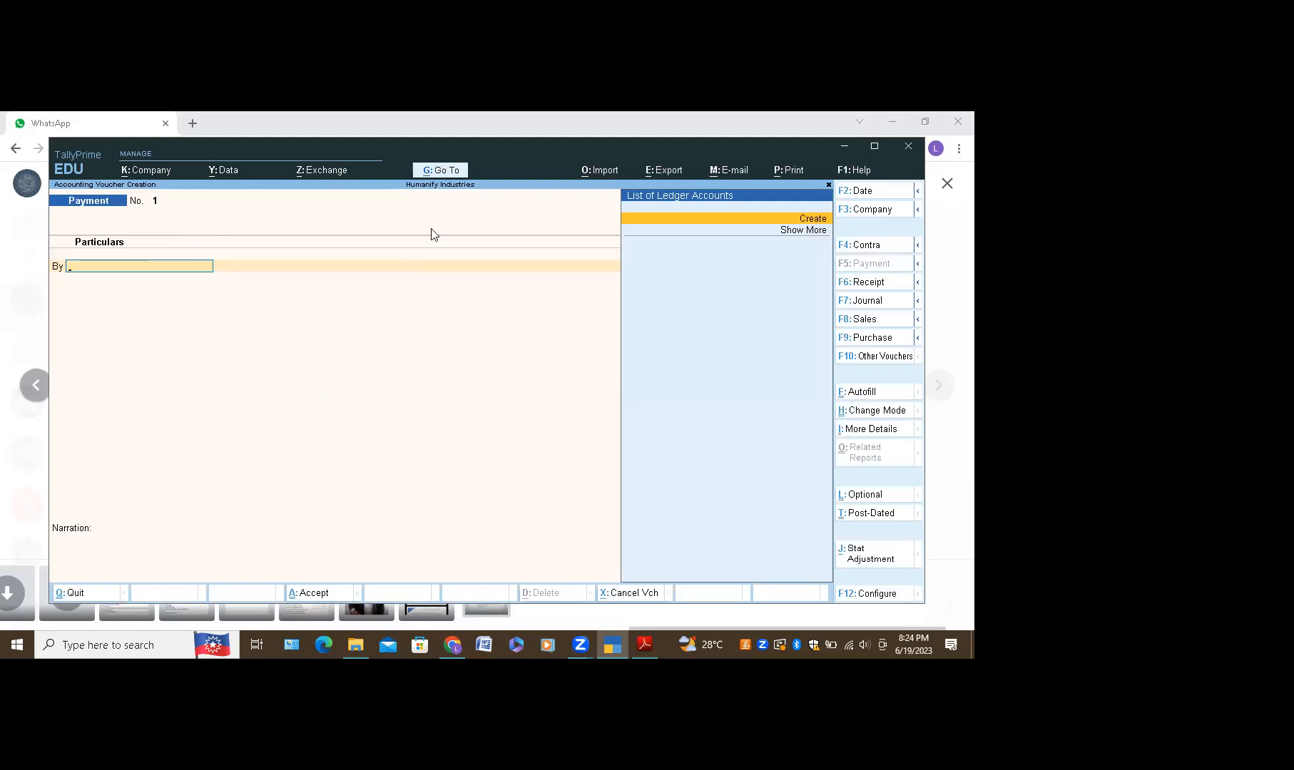
left_click(774, 221)
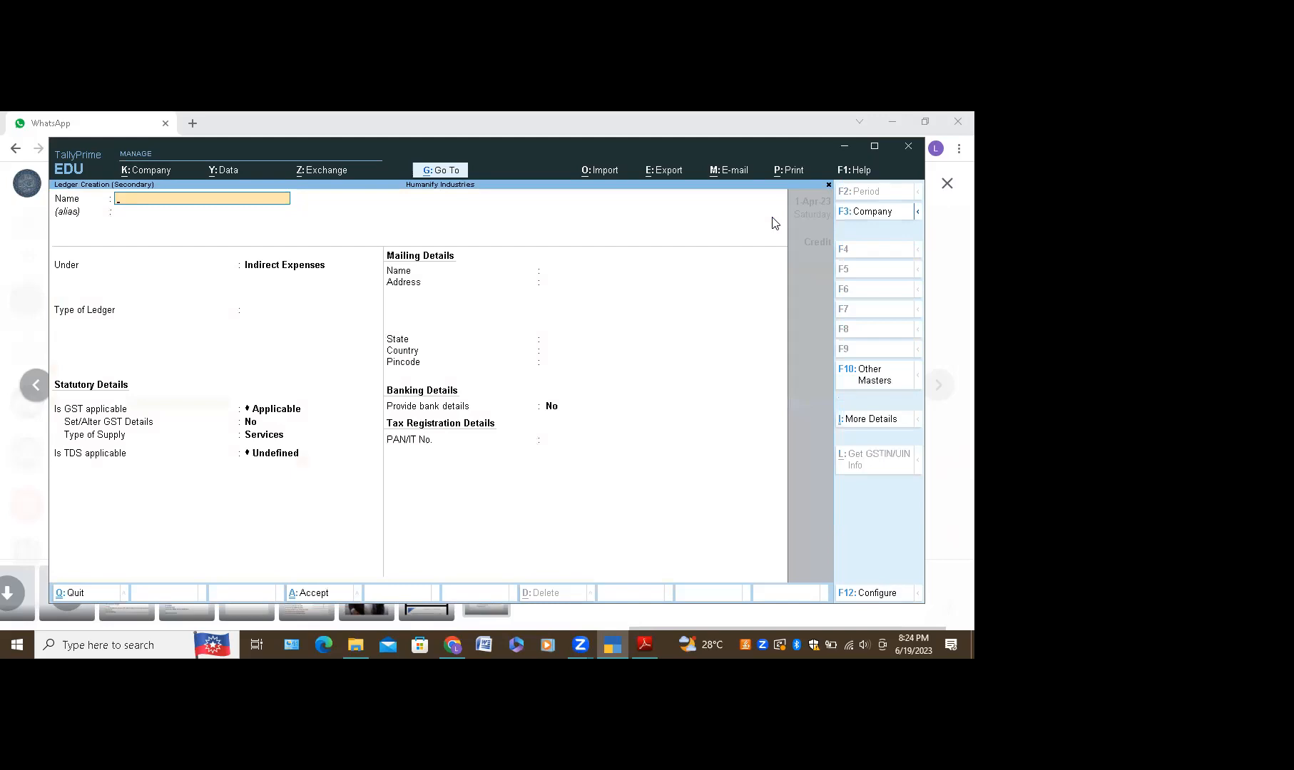
type("Bonus A/c")
left_click(301, 272)
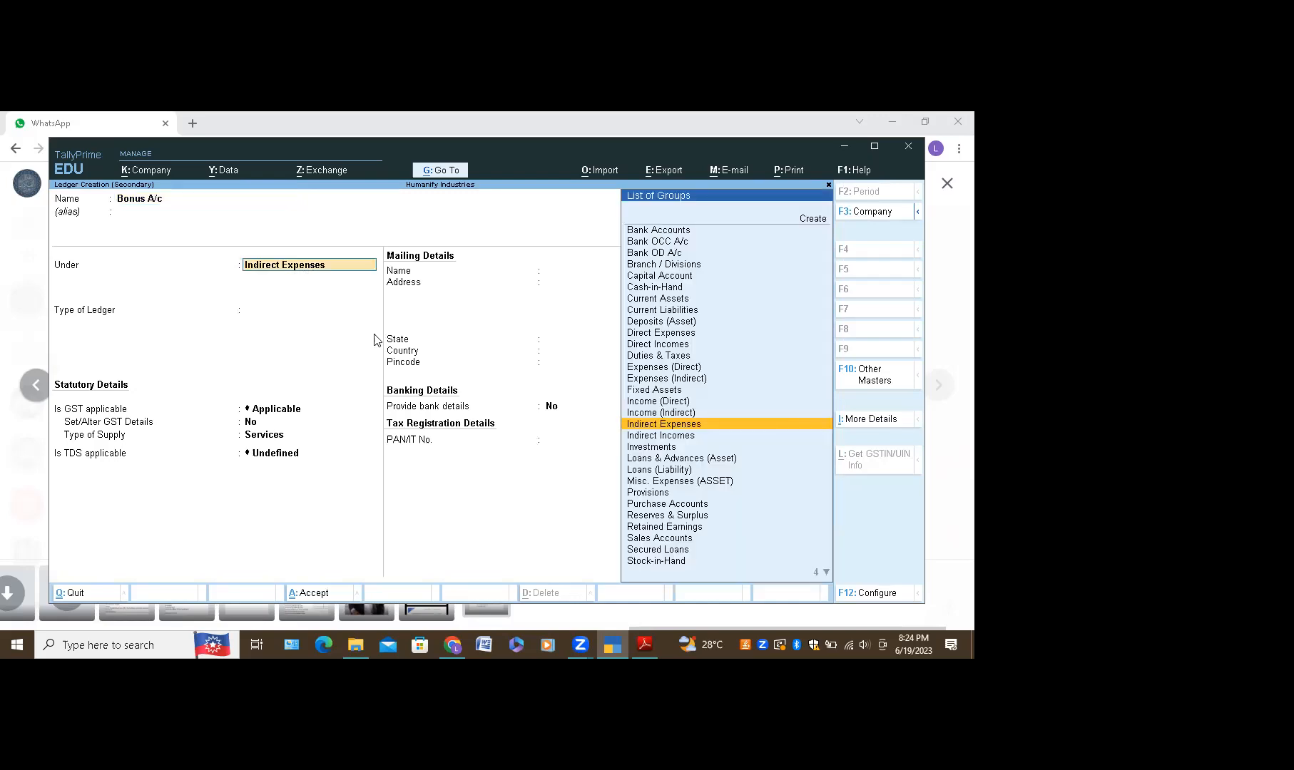
key("ctrl+a")
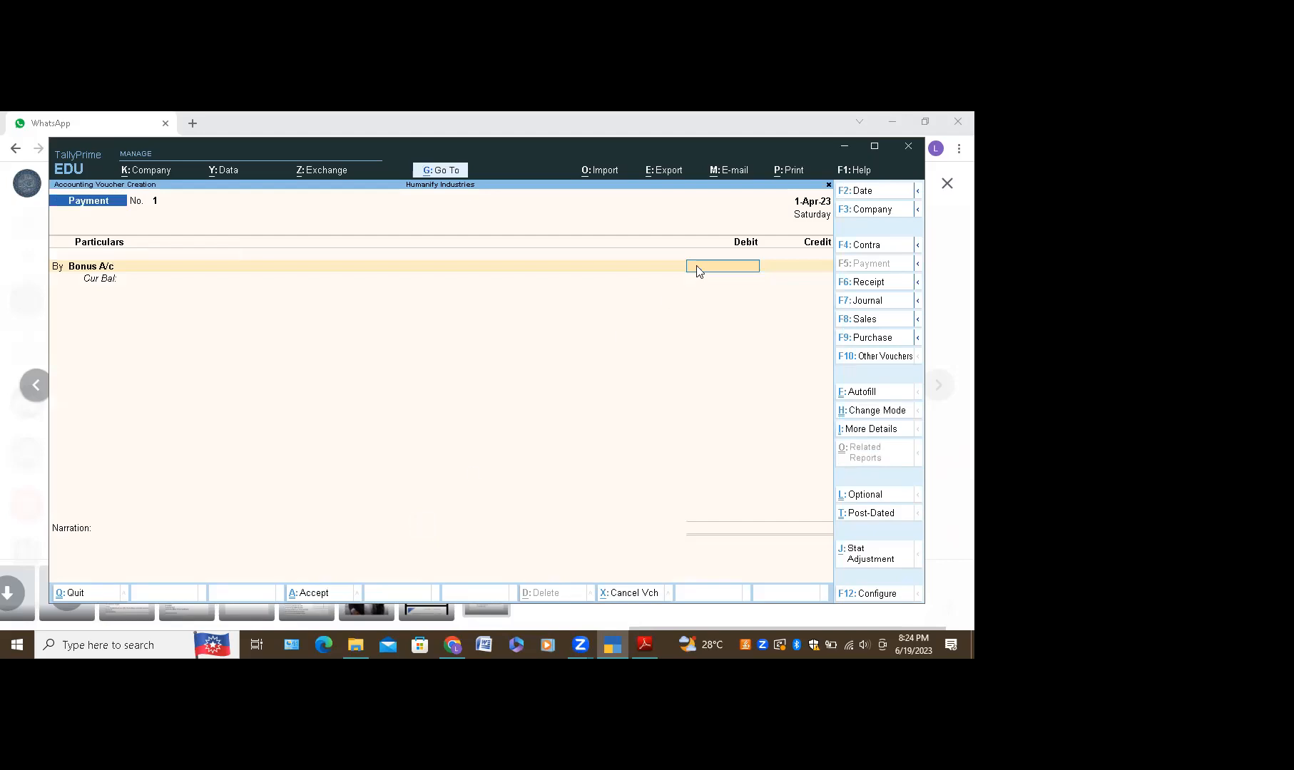
Step: Debit Bonus A/c 4,700 against Cash, save Payment No. 1, and start No. 2 with Bonus A/c
type("4700")
key("Return")
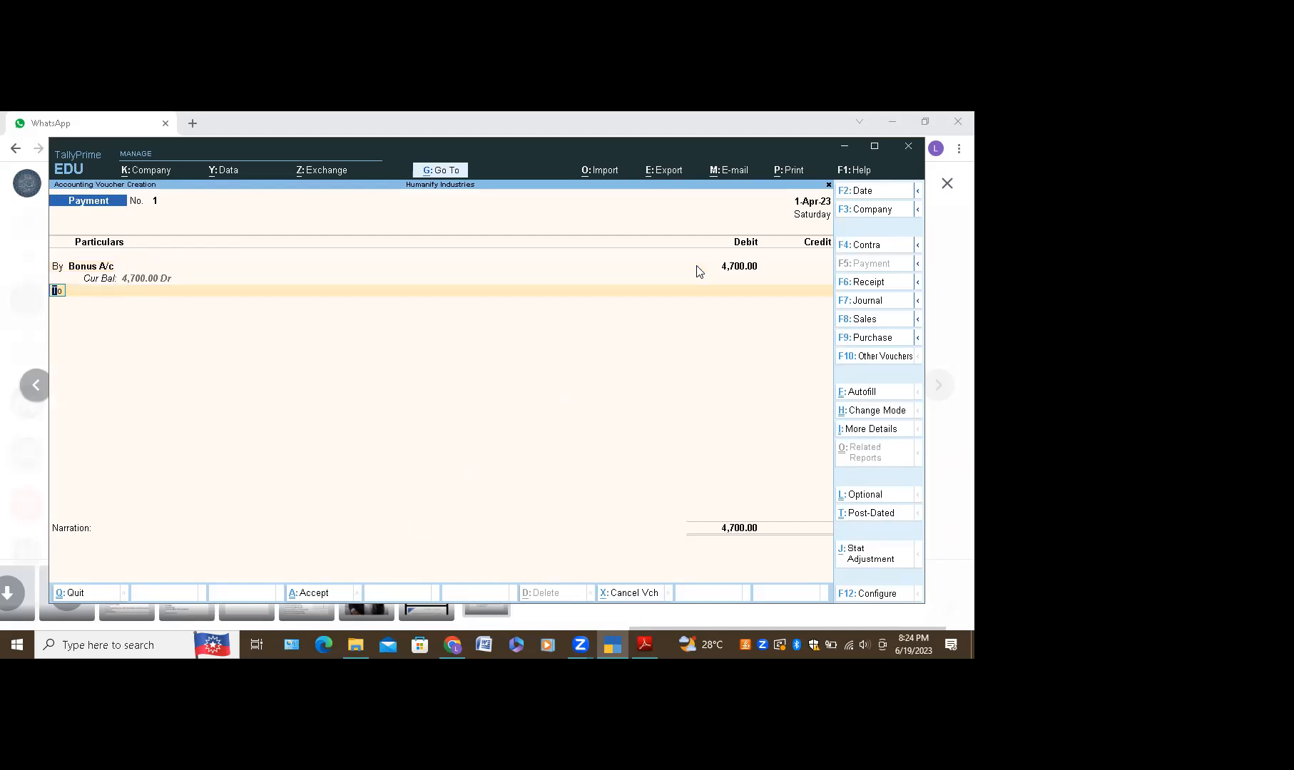
key("Return")
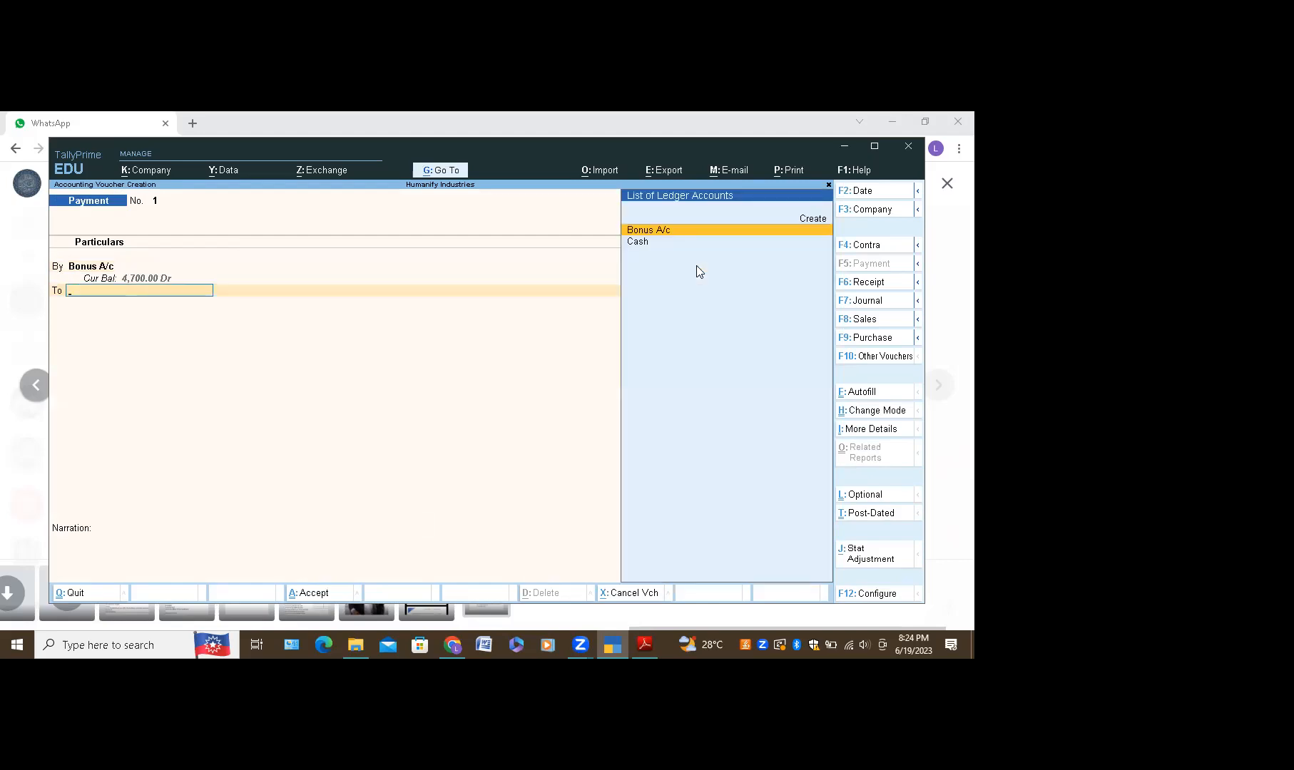
type("Cas")
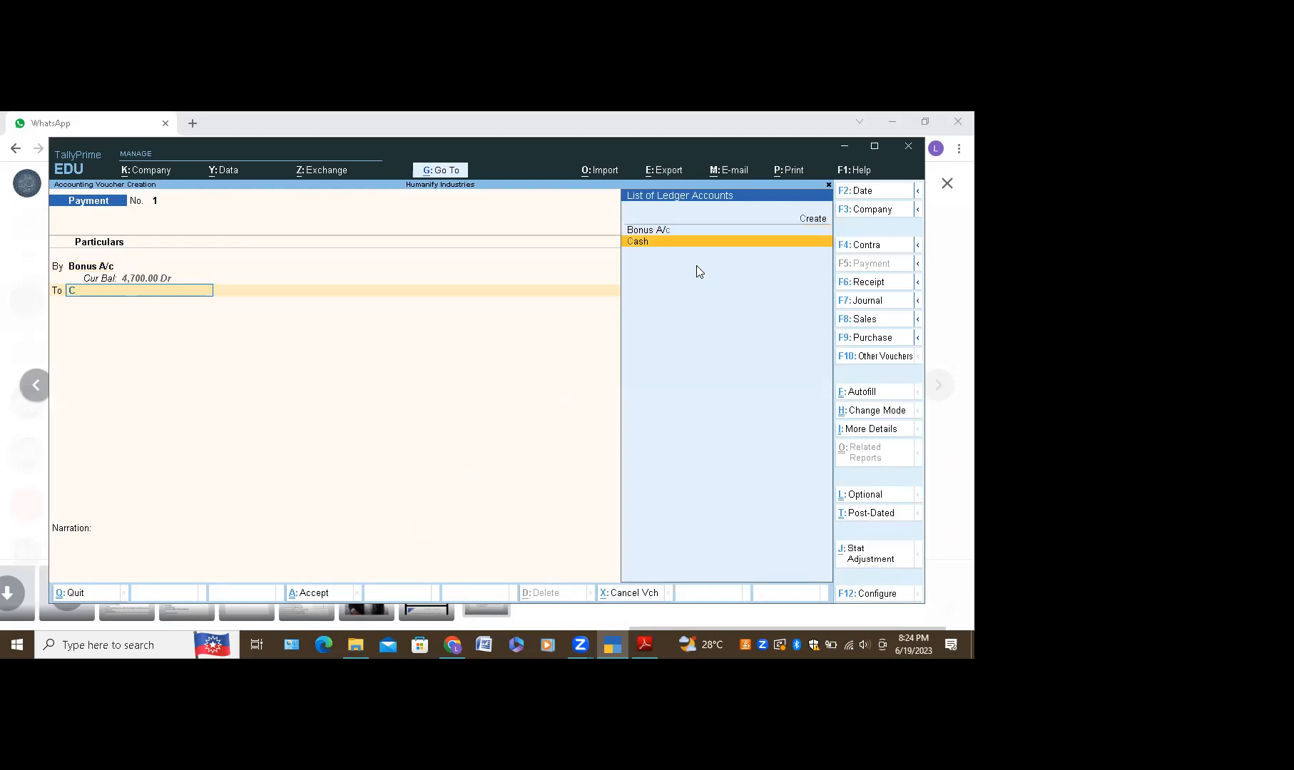
key("Return")
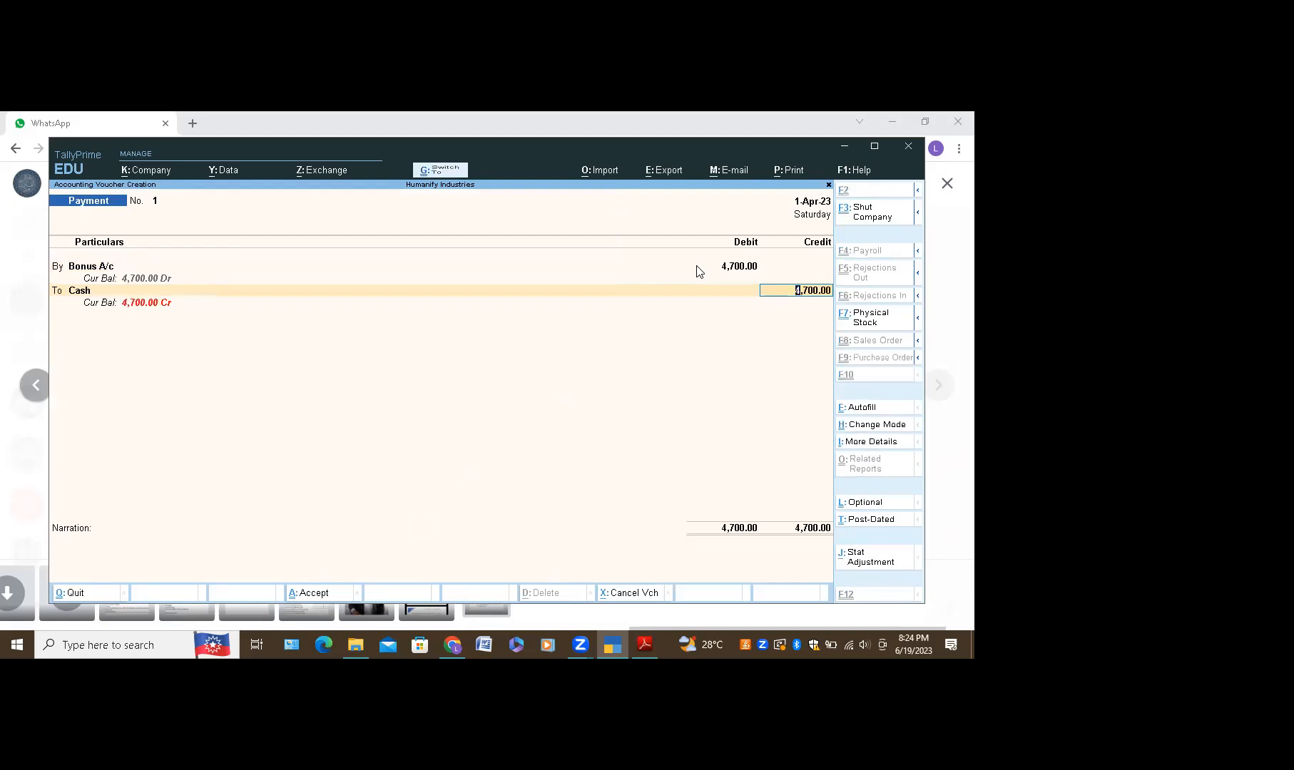
key("ctrl+a")
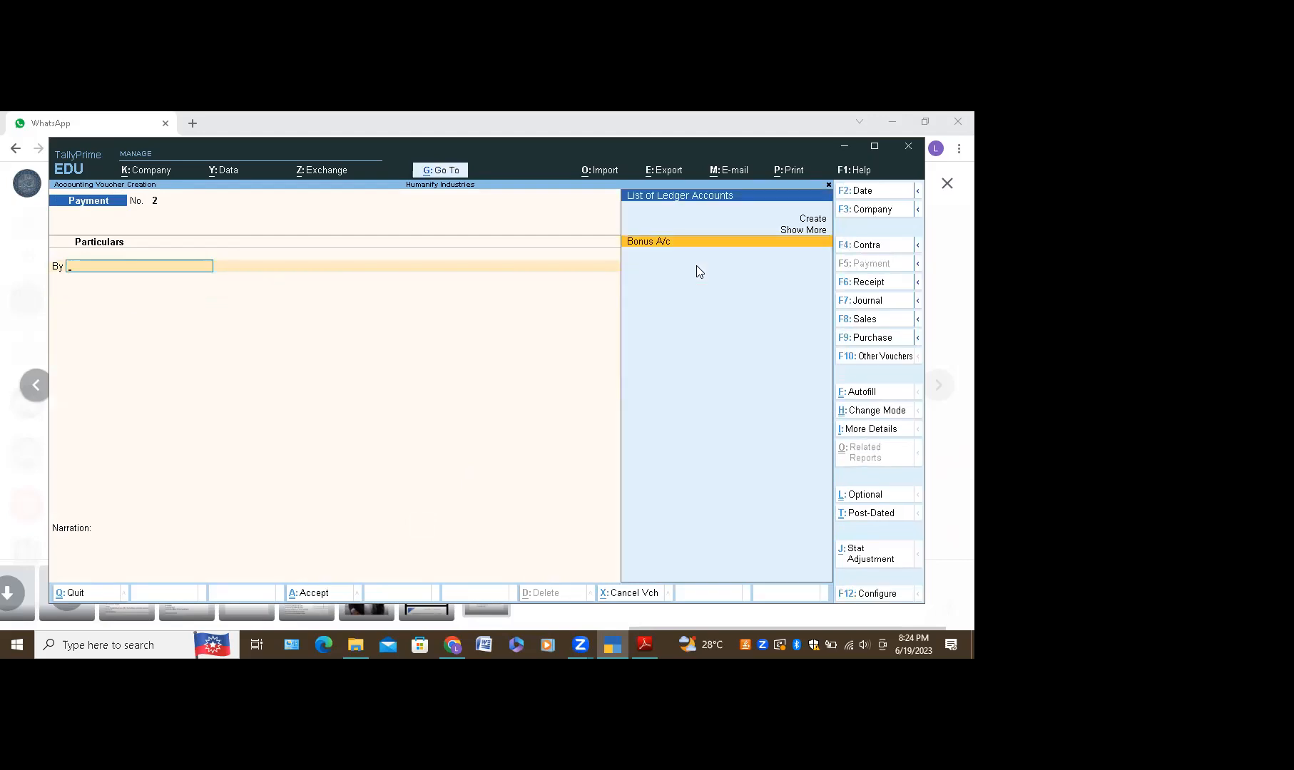
key("Return")
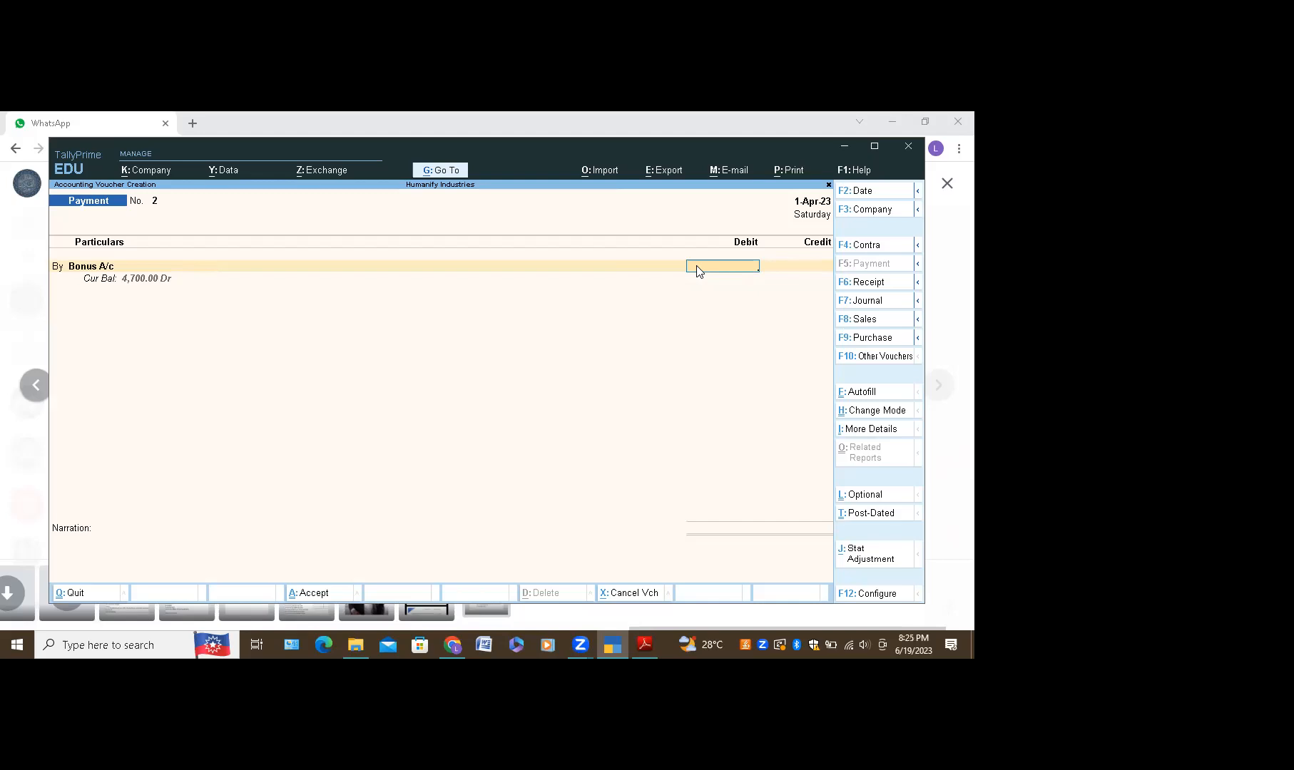
Step: Replace Bonus A/c on the By line with a newly created Salary A/c ledger
key("ctrl")
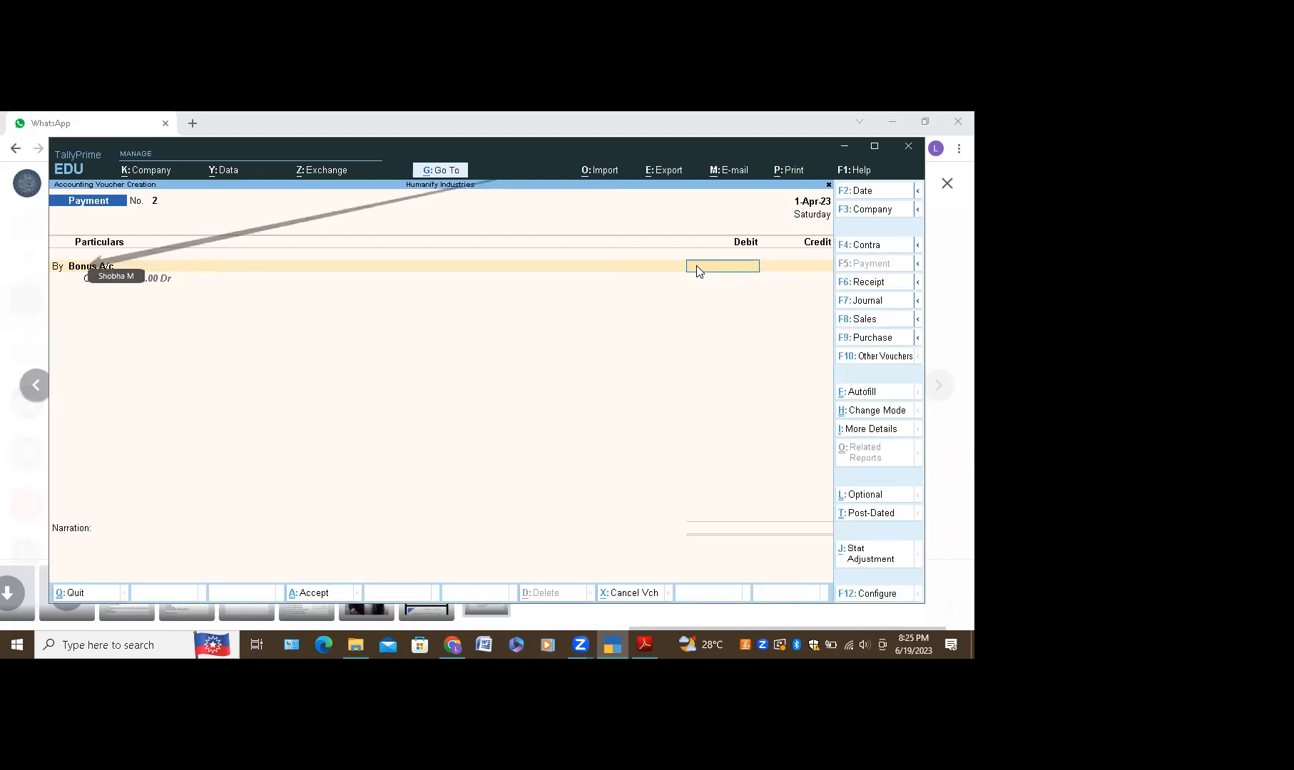
left_click(88, 269)
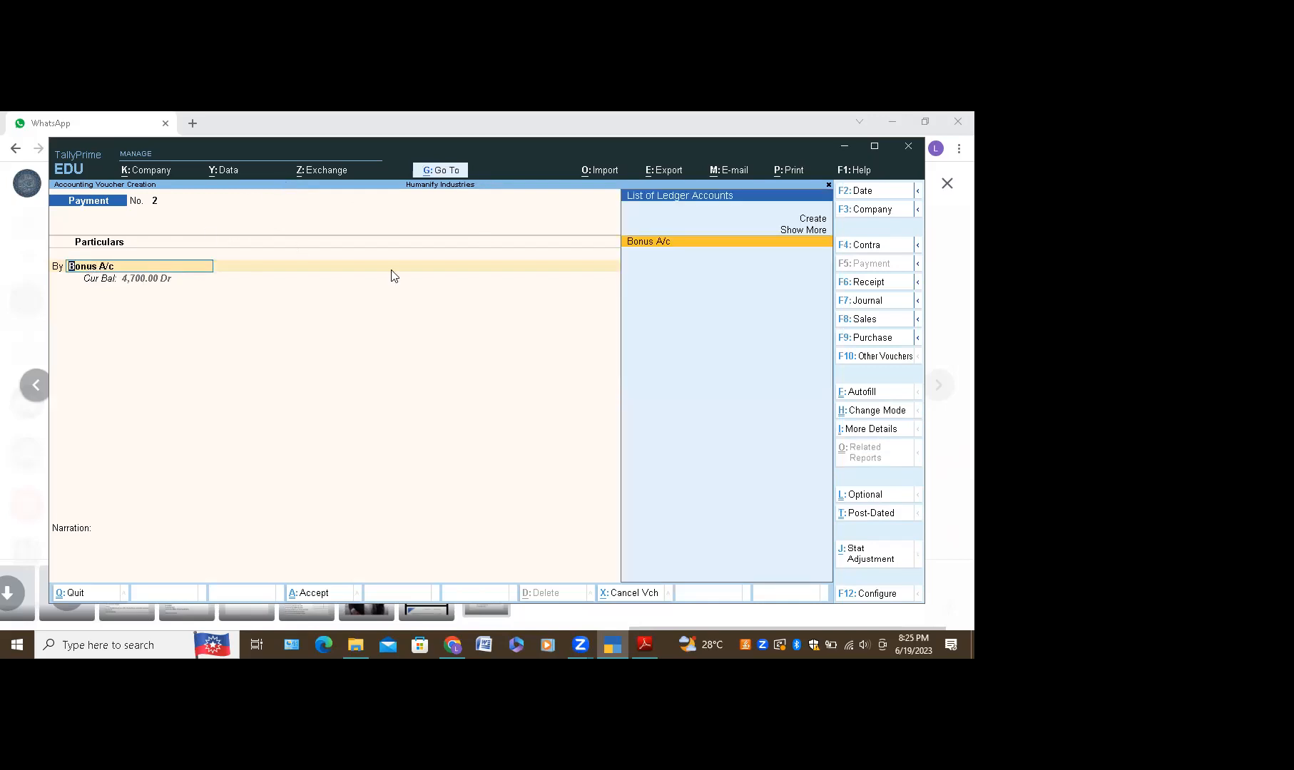
left_click(811, 223)
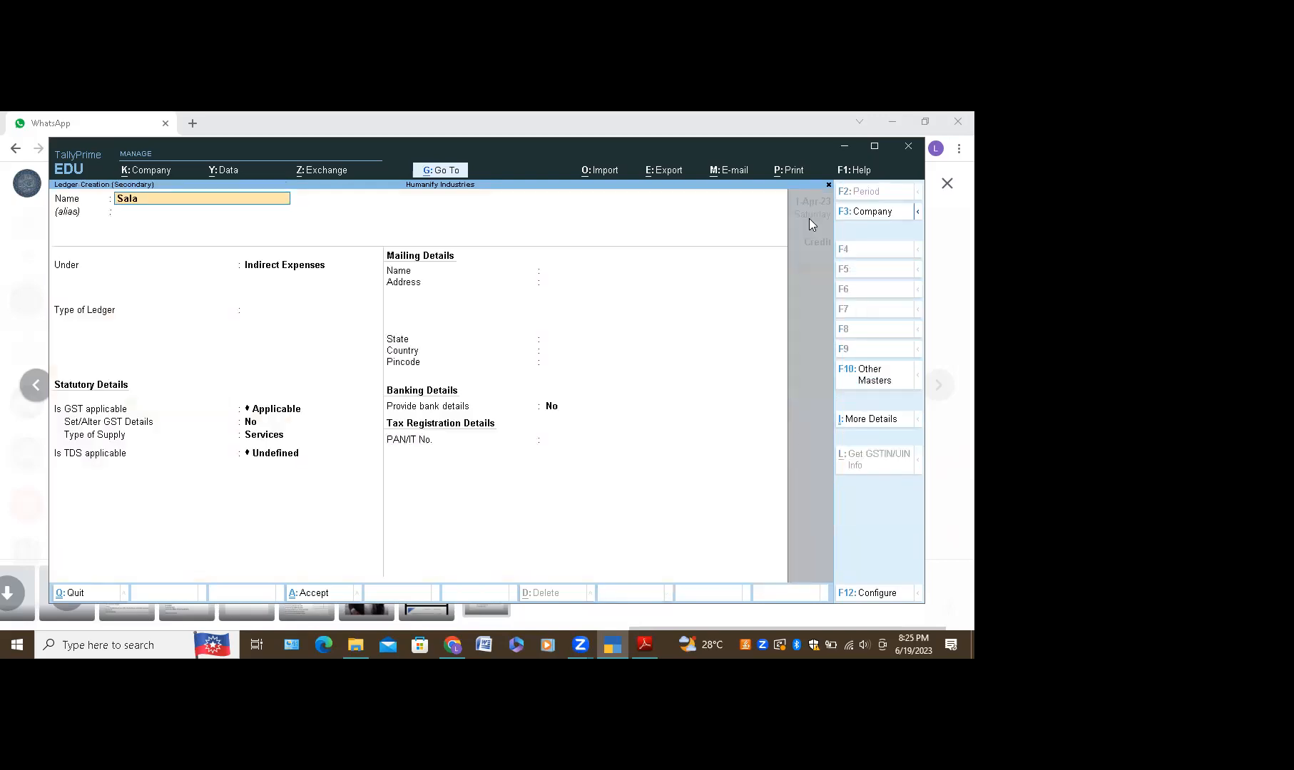
type("Salary A/c")
key("Return")
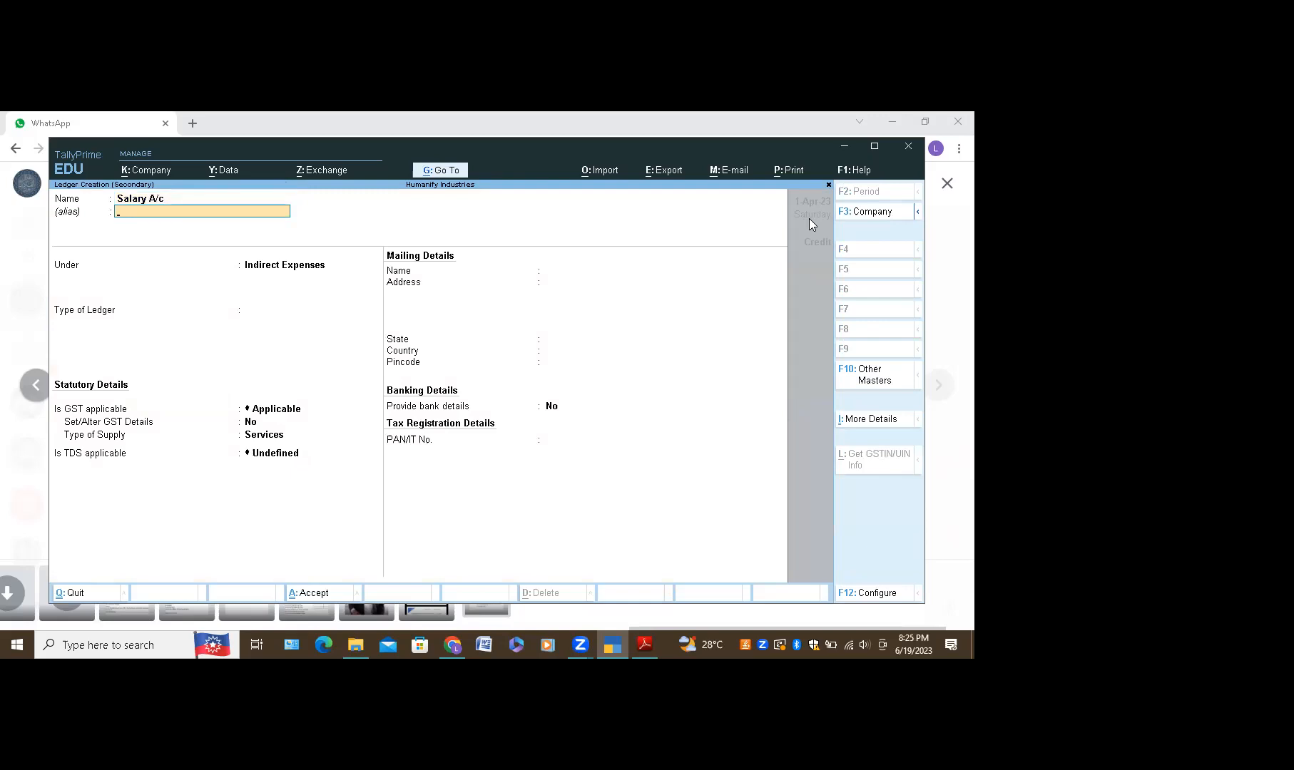
key("ctrl+a")
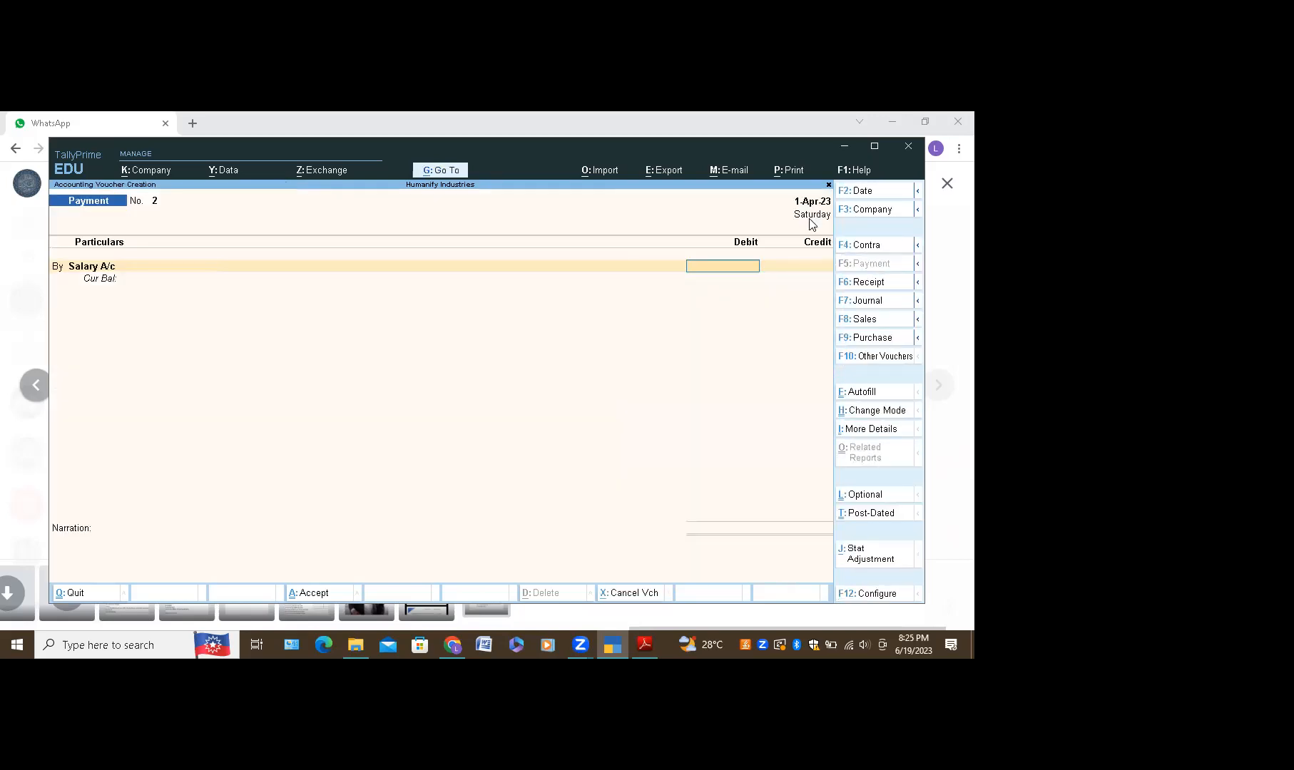
Step: Debit Salary A/c 15,000 and move on to the credit line
type("15000")
key("Return")
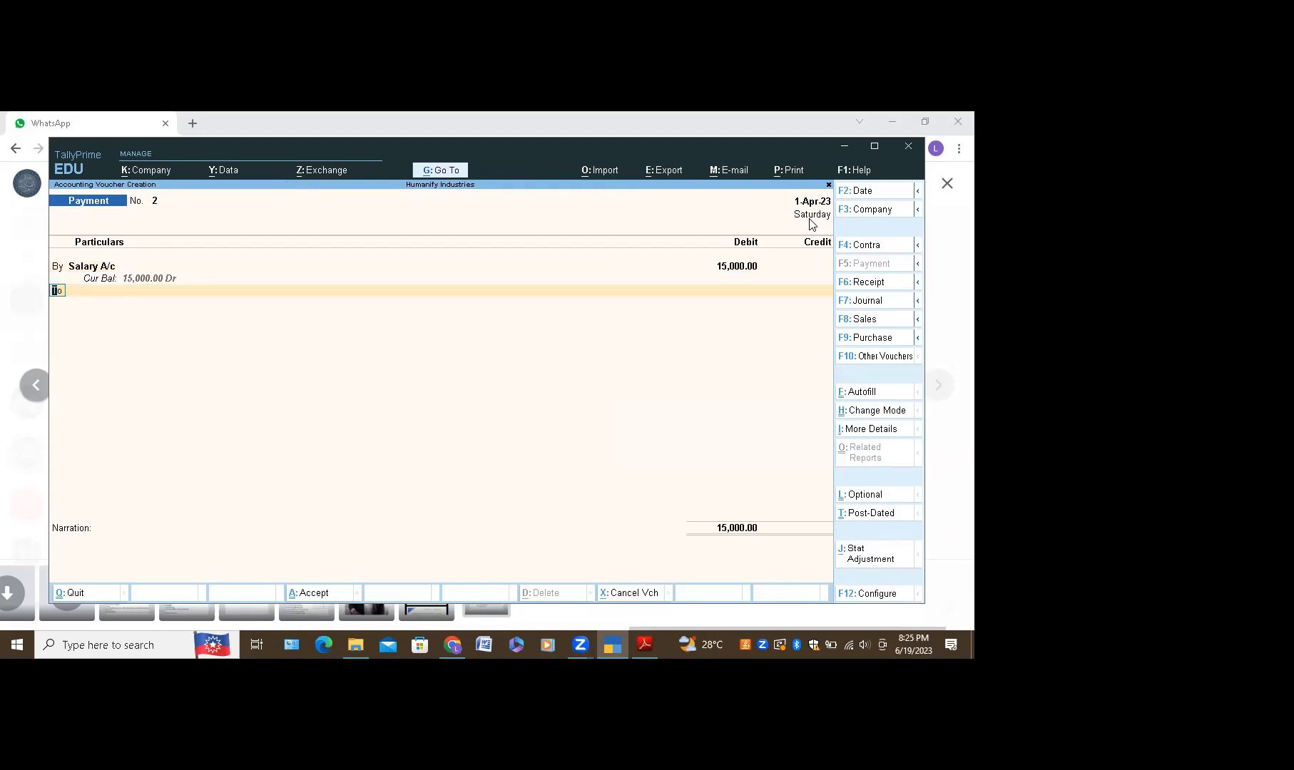
key("Return")
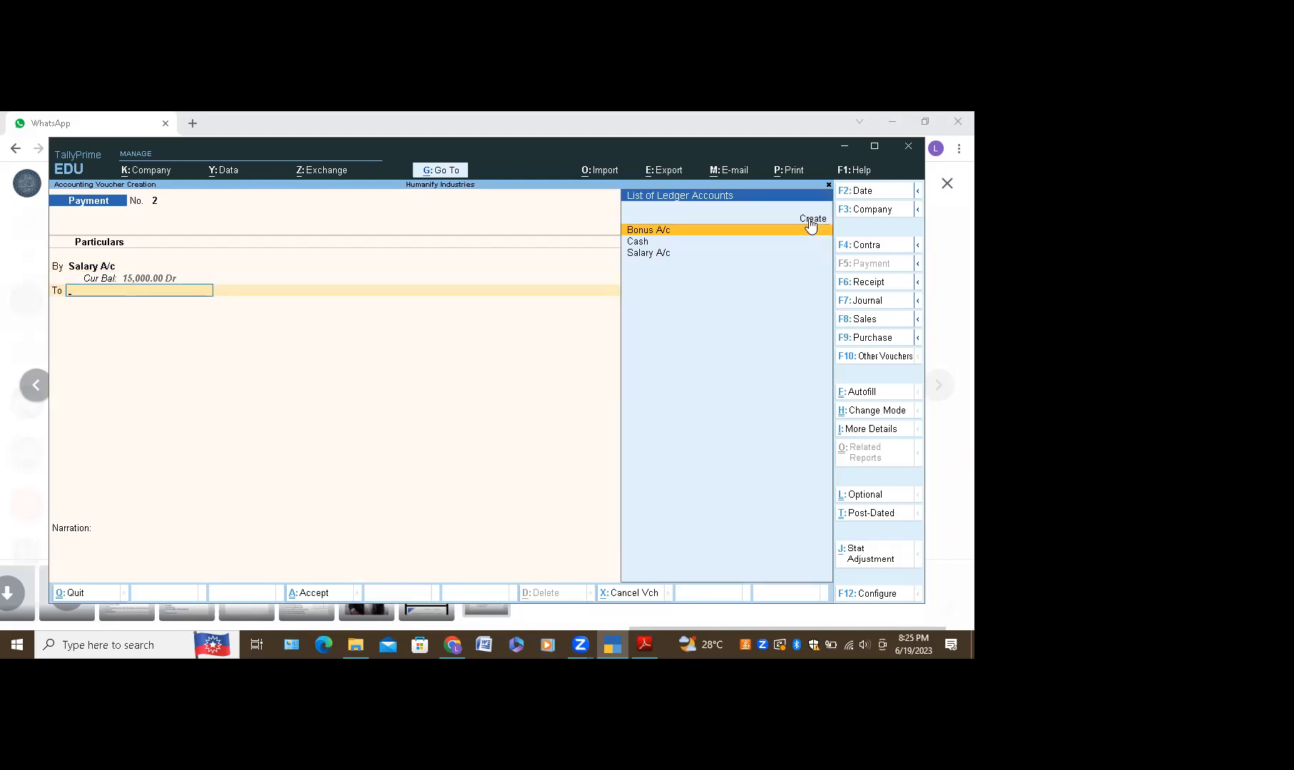
left_click(811, 221)
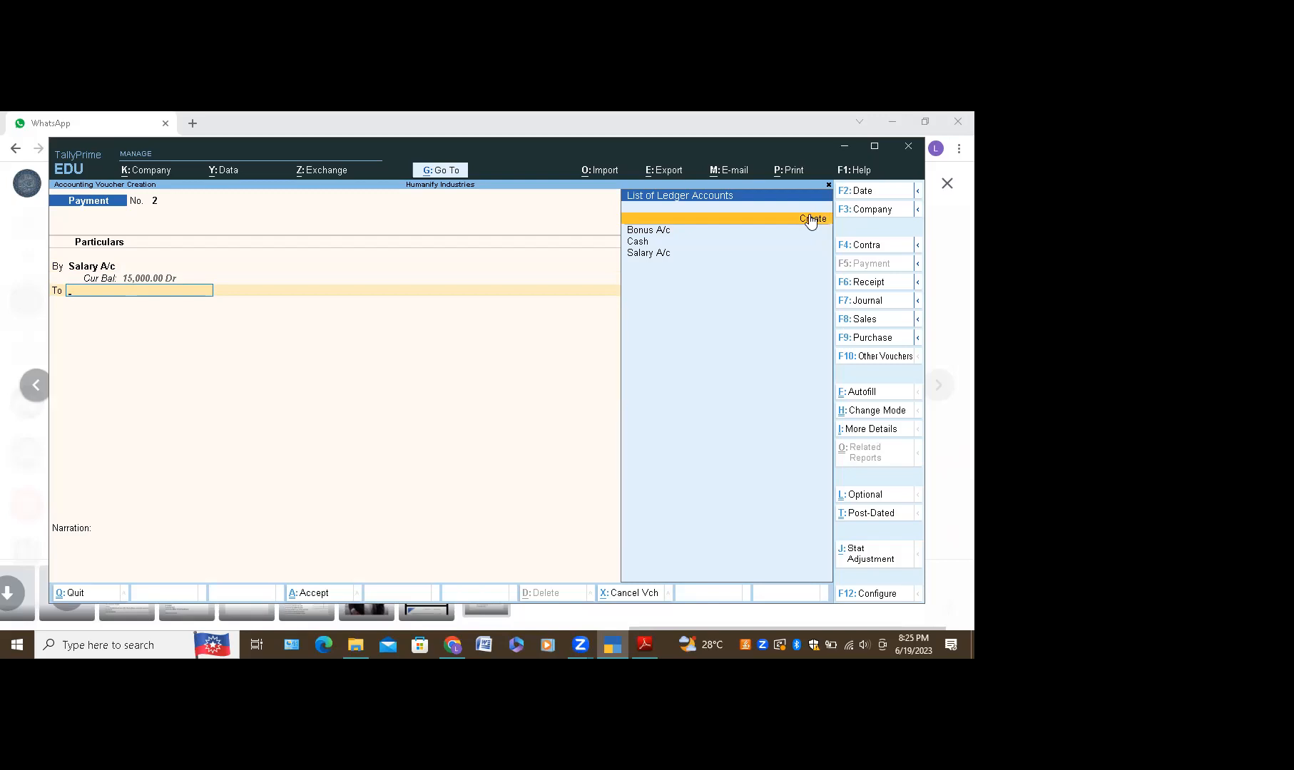
Step: Create Bank A/c under Bank Accounts so it credits 15,000 on the To line
left_click(811, 219)
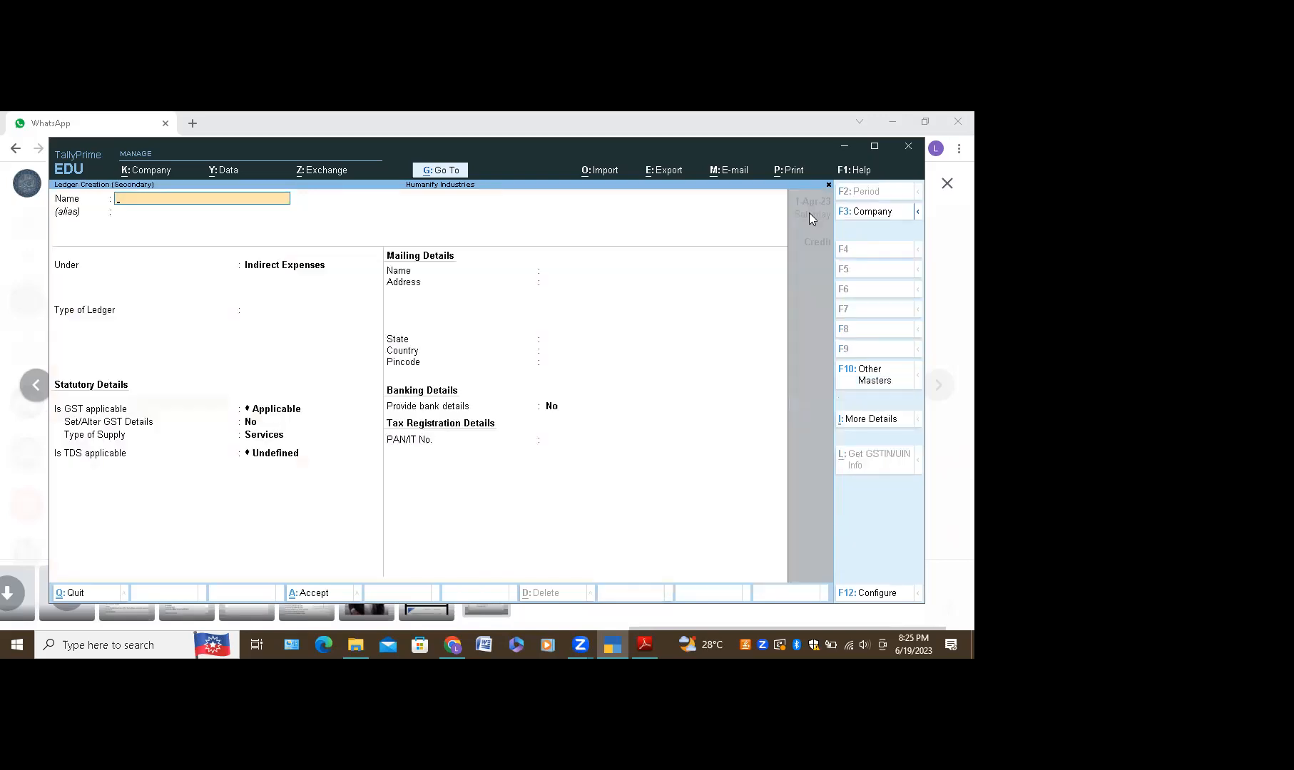
type("Bank A/c")
left_click(290, 270)
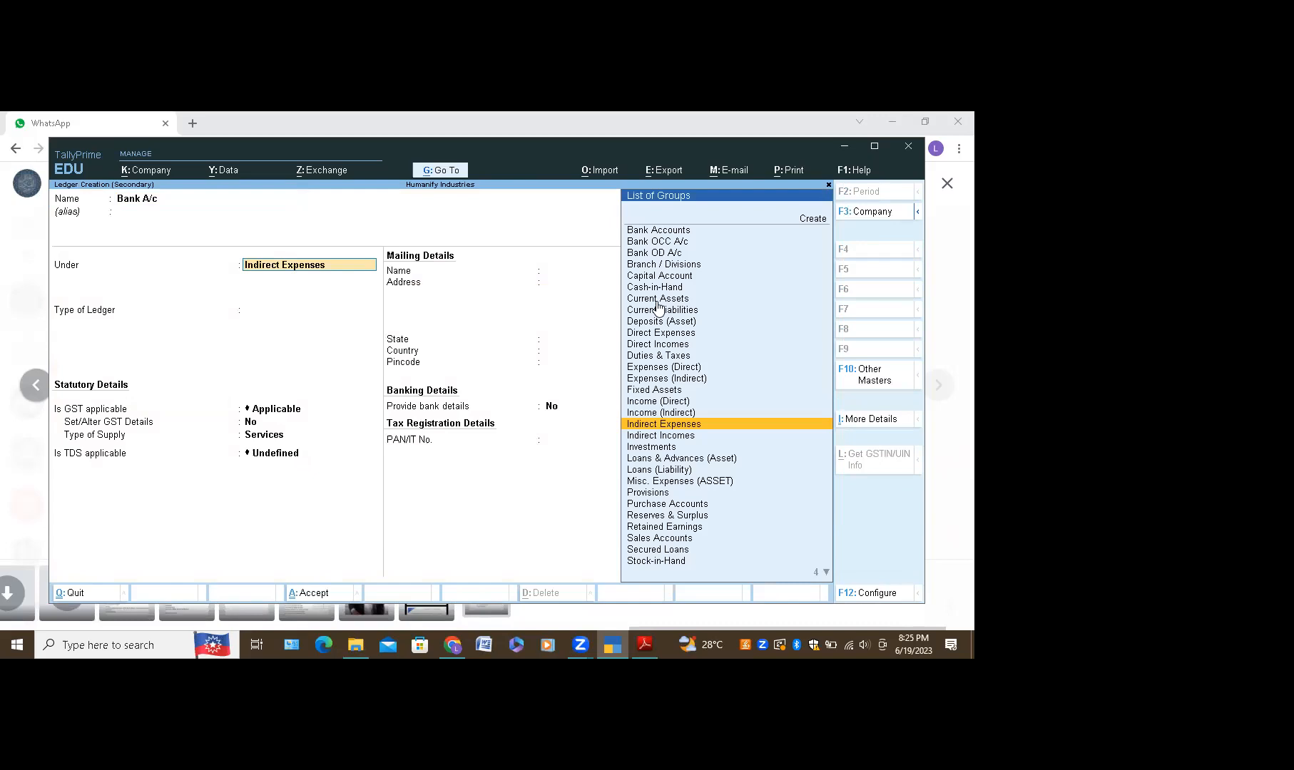
left_click(676, 231)
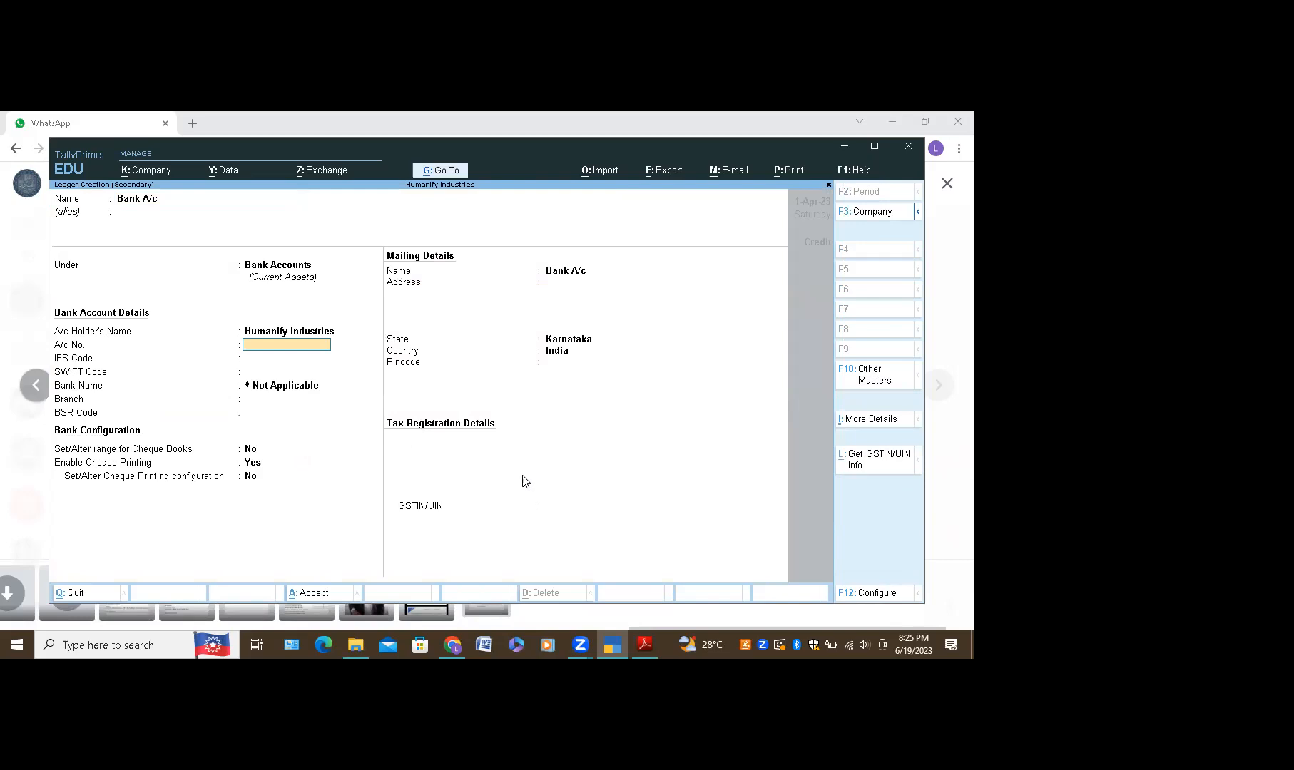
key("ctrl+a")
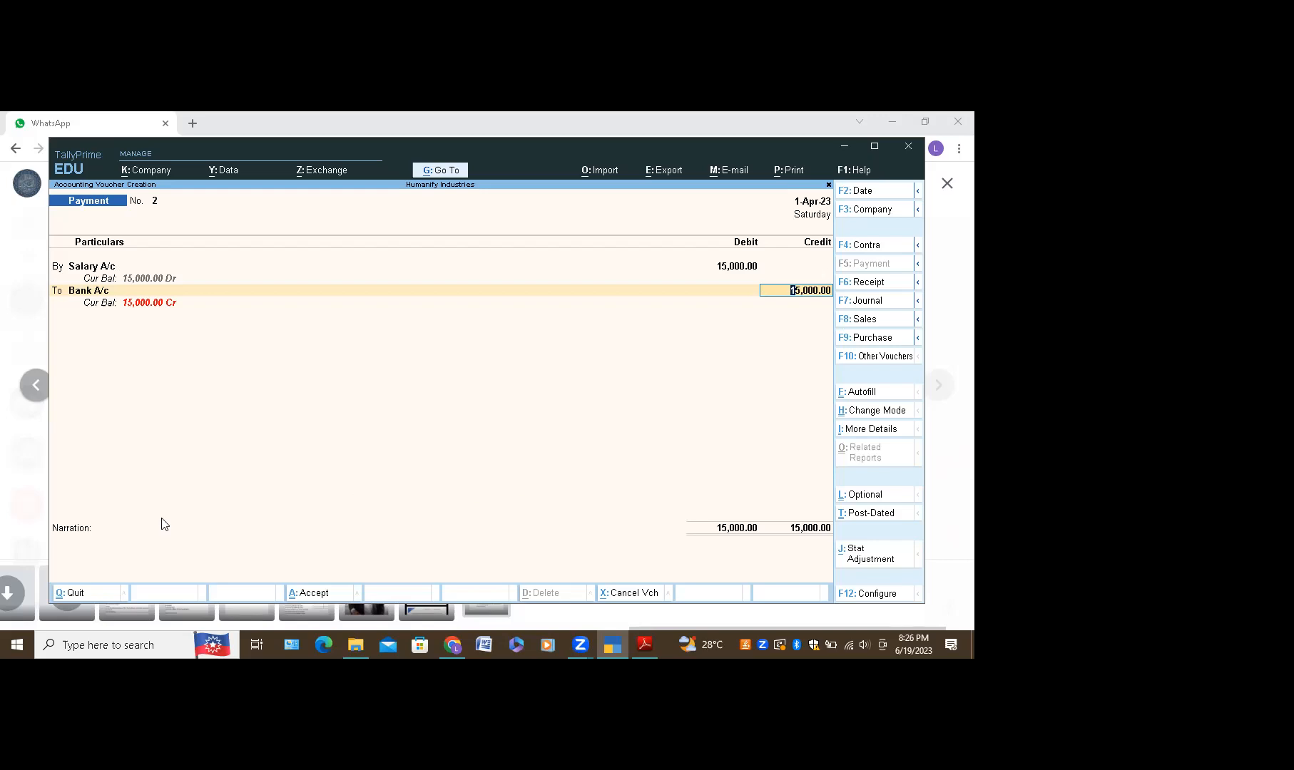
Step: Enter the narration 'Being Salary Paid From Bank' and save voucher No. 2
left_click(99, 553)
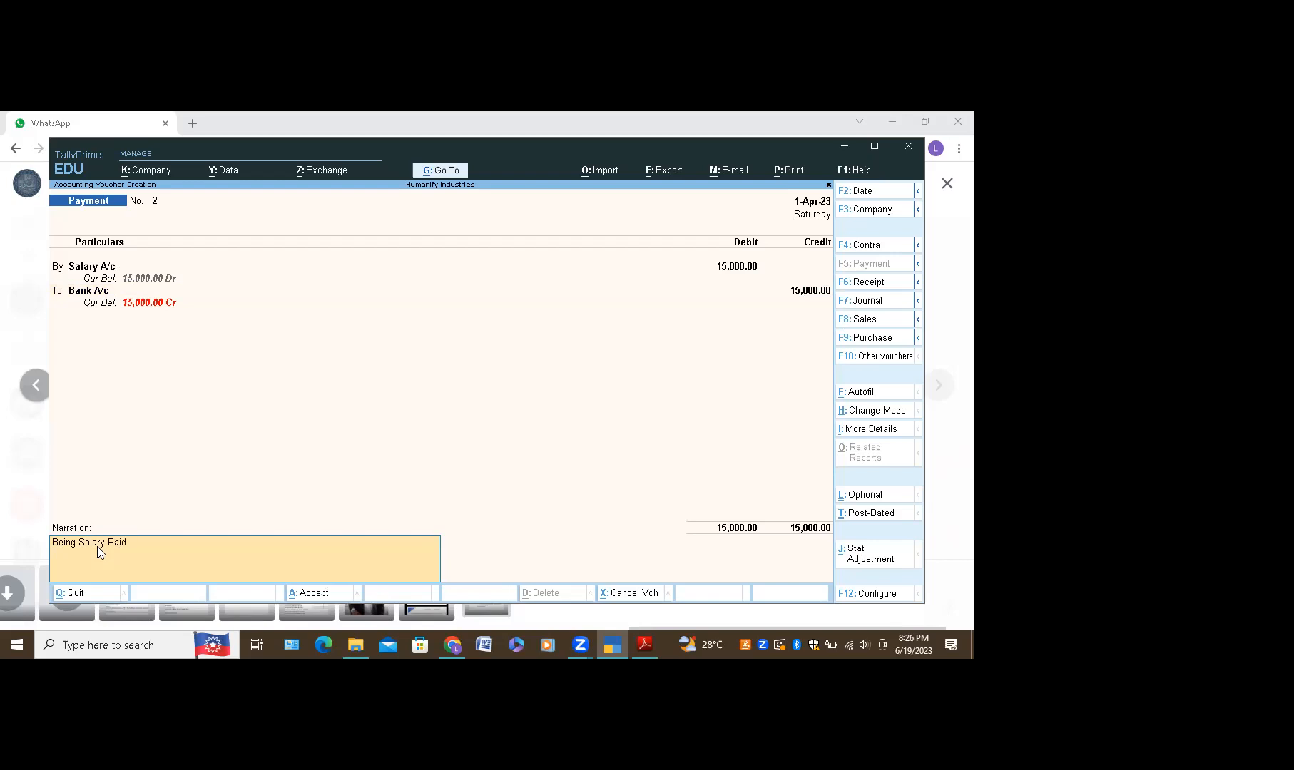
type("om Bank")
key("ctrl")
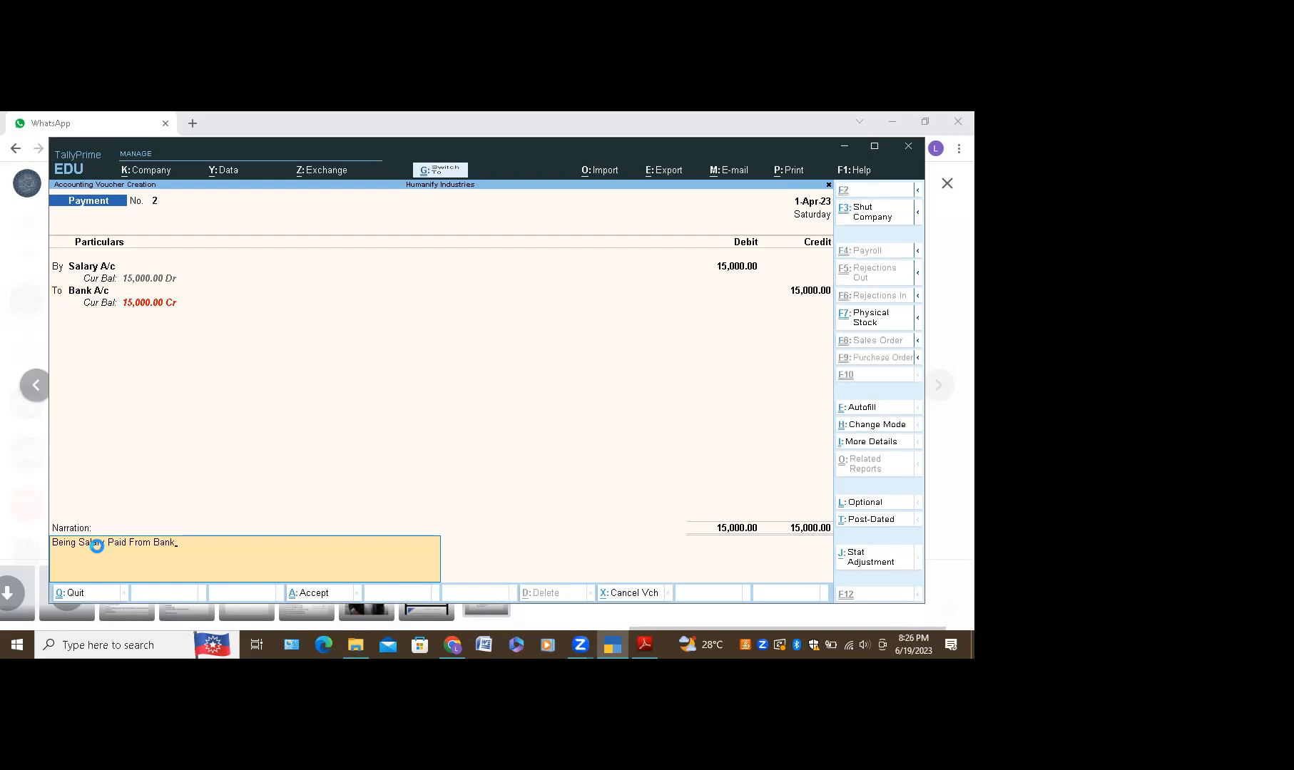
key("ctrl+a")
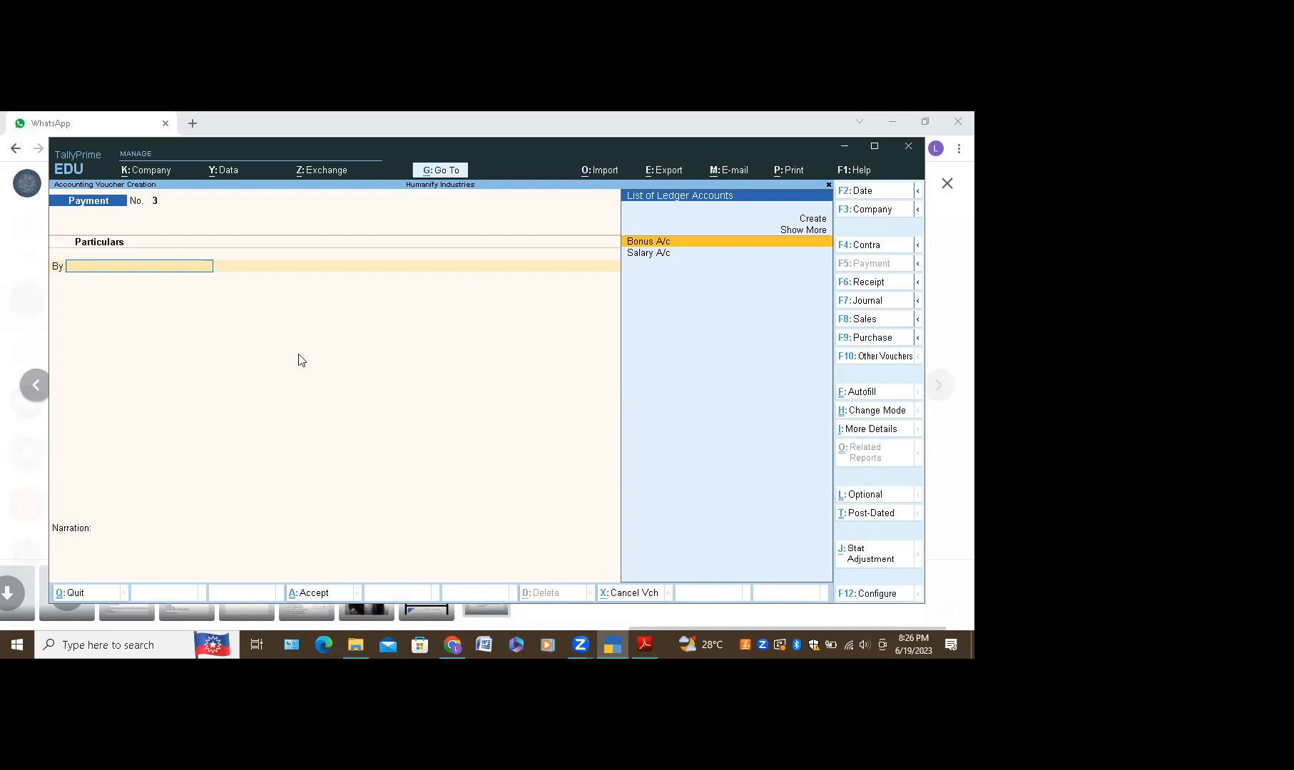
Step: Create a Rent A/c ledger under Indirect Expenses for voucher No. 3's debit line
left_click(808, 221)
left_click(809, 221)
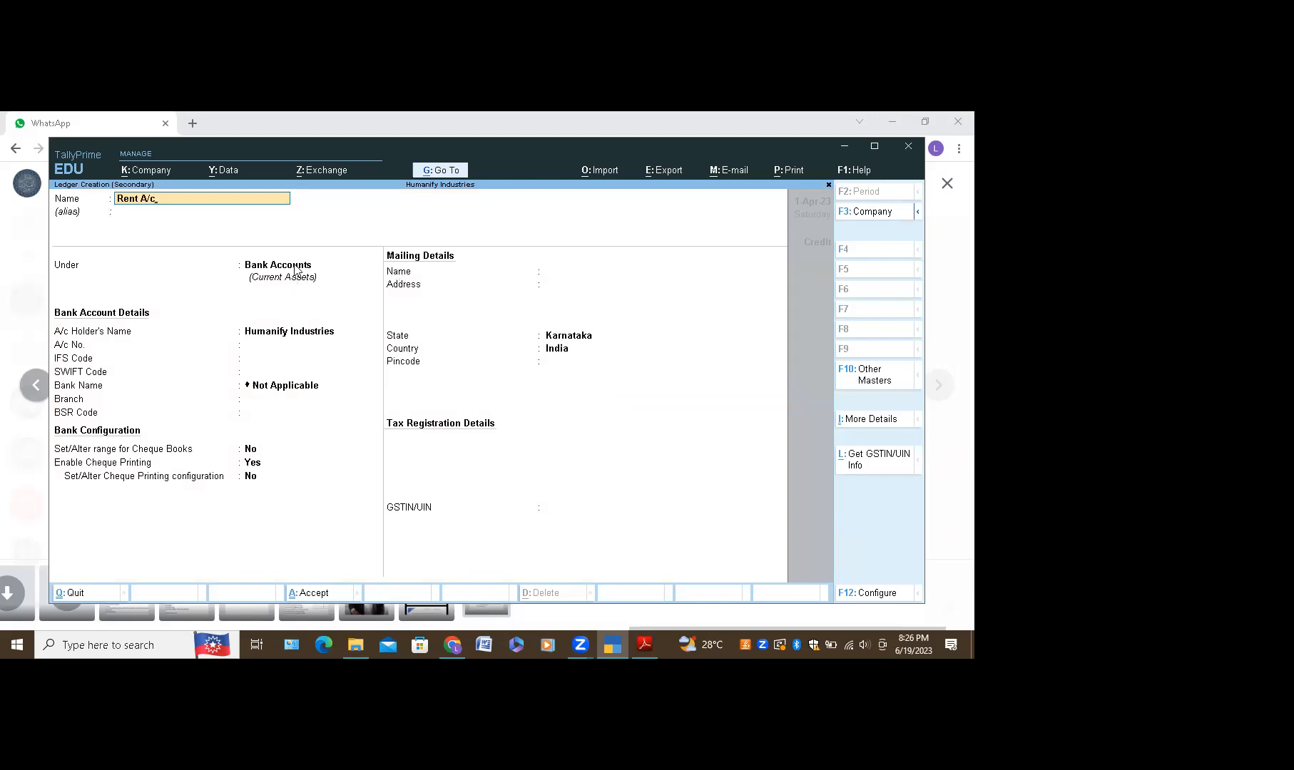
key("Return")
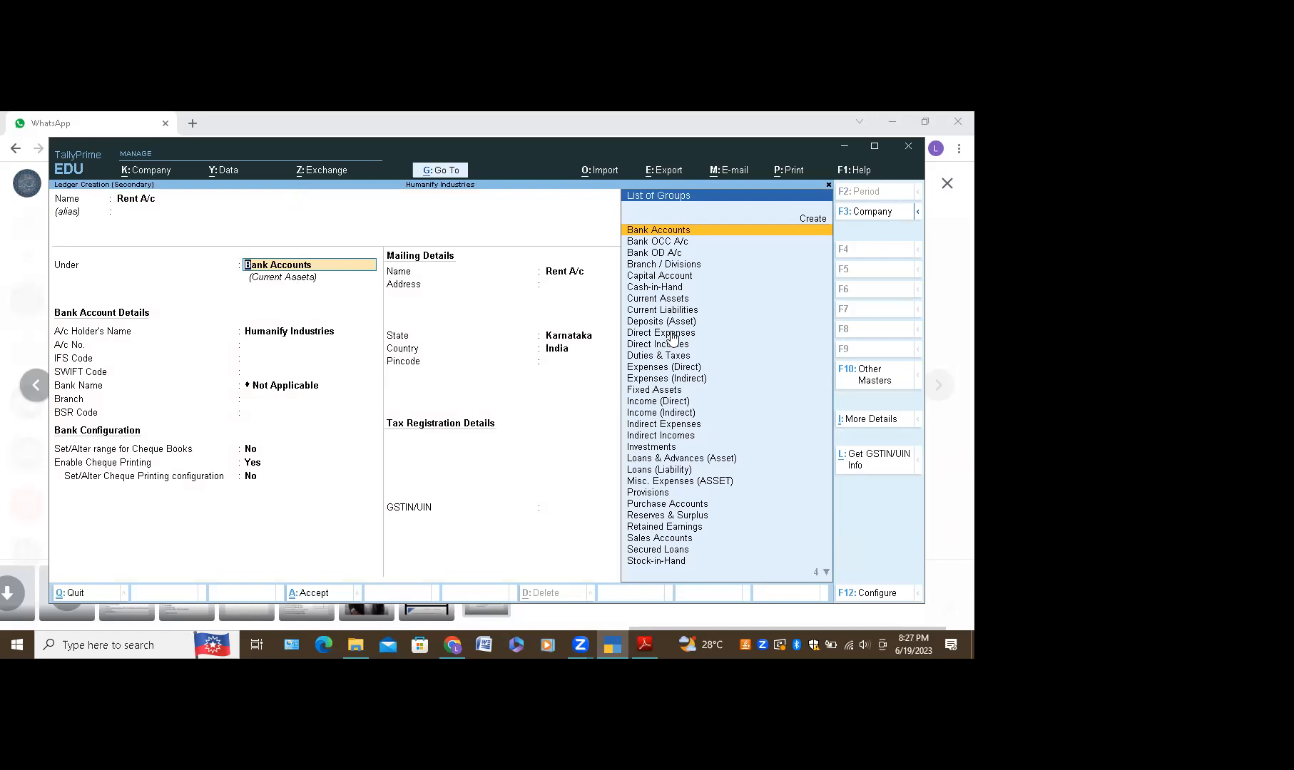
left_click(651, 426)
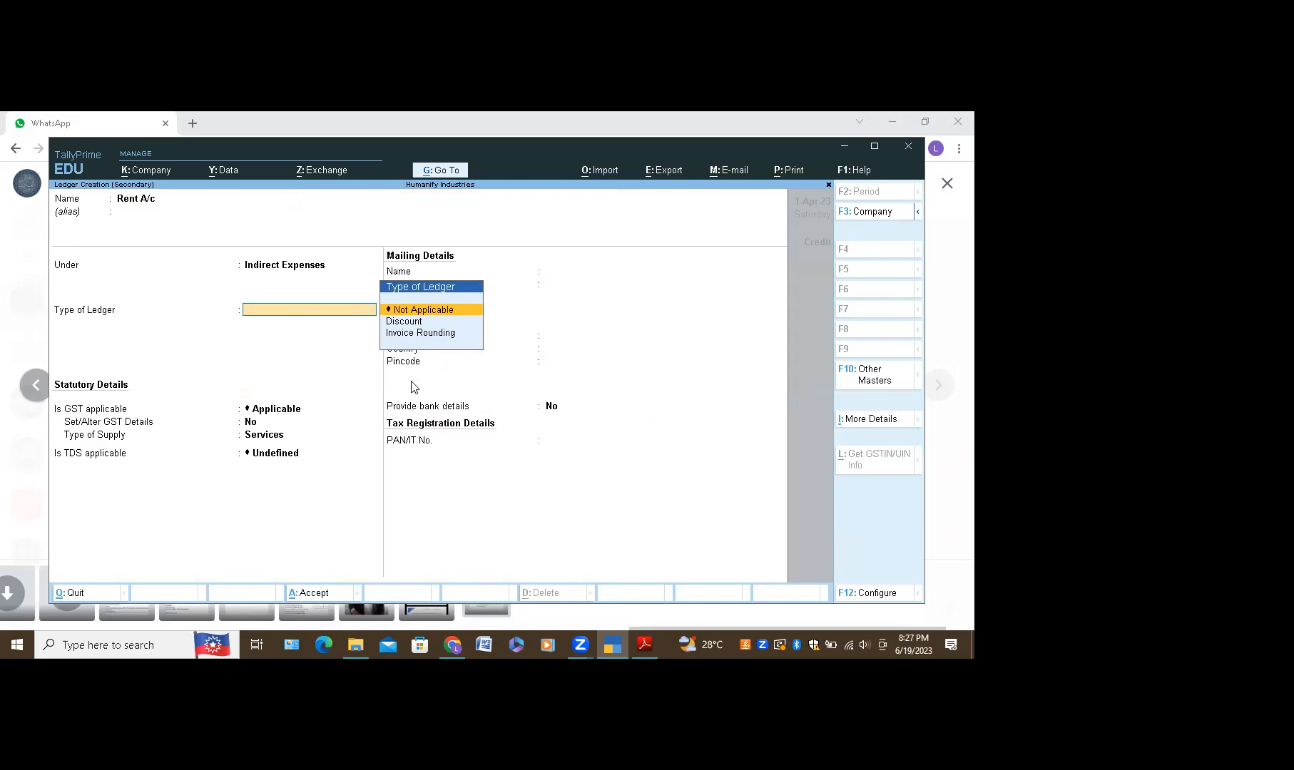
key("ctrl+a")
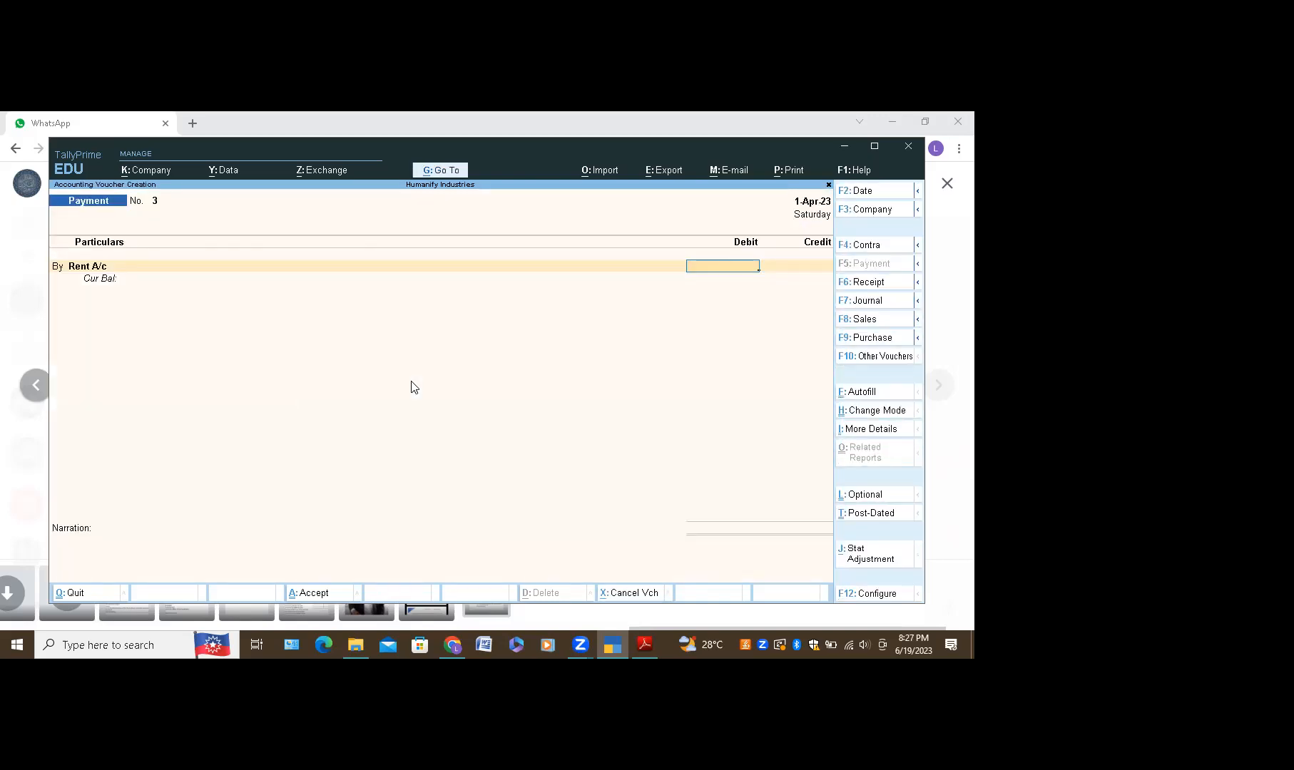
Step: Debit Rent A/c 4,500, credit Cash, and save voucher No. 3
type("4500")
key("Return")
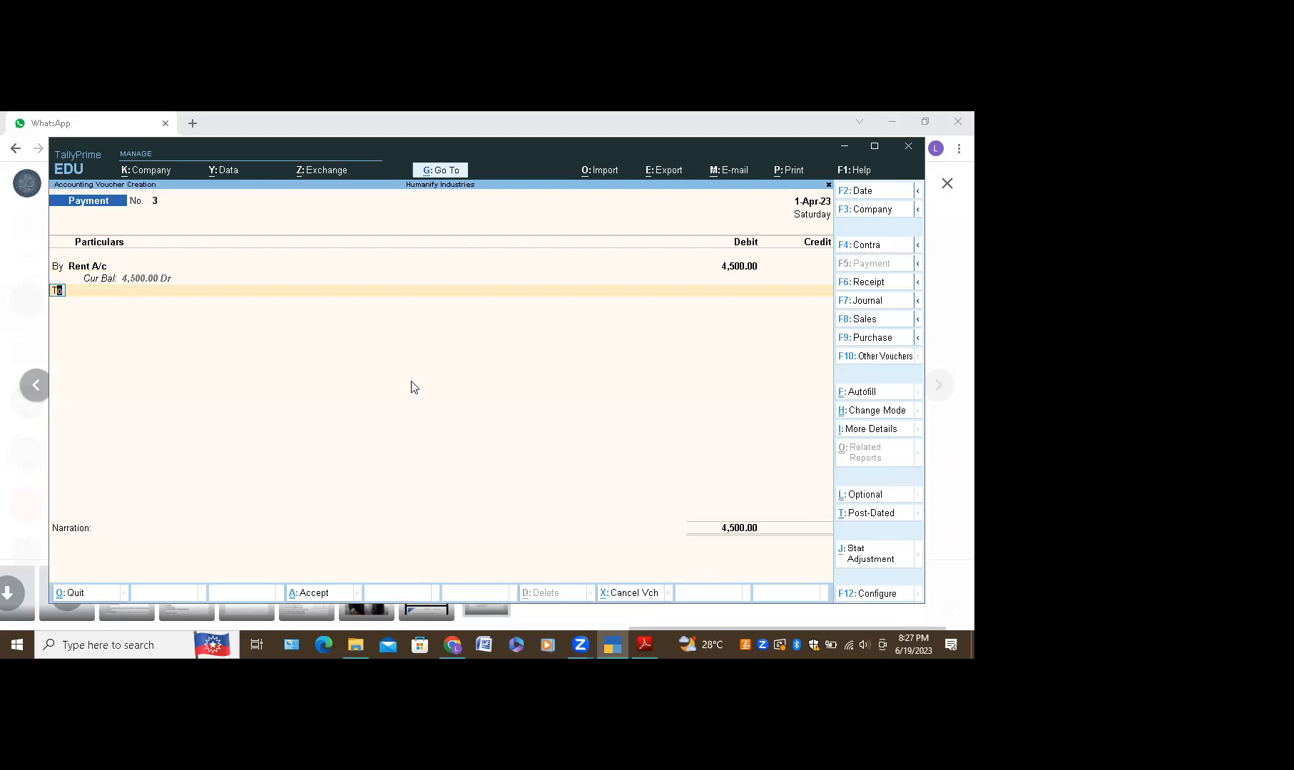
key("Return")
type("Ca")
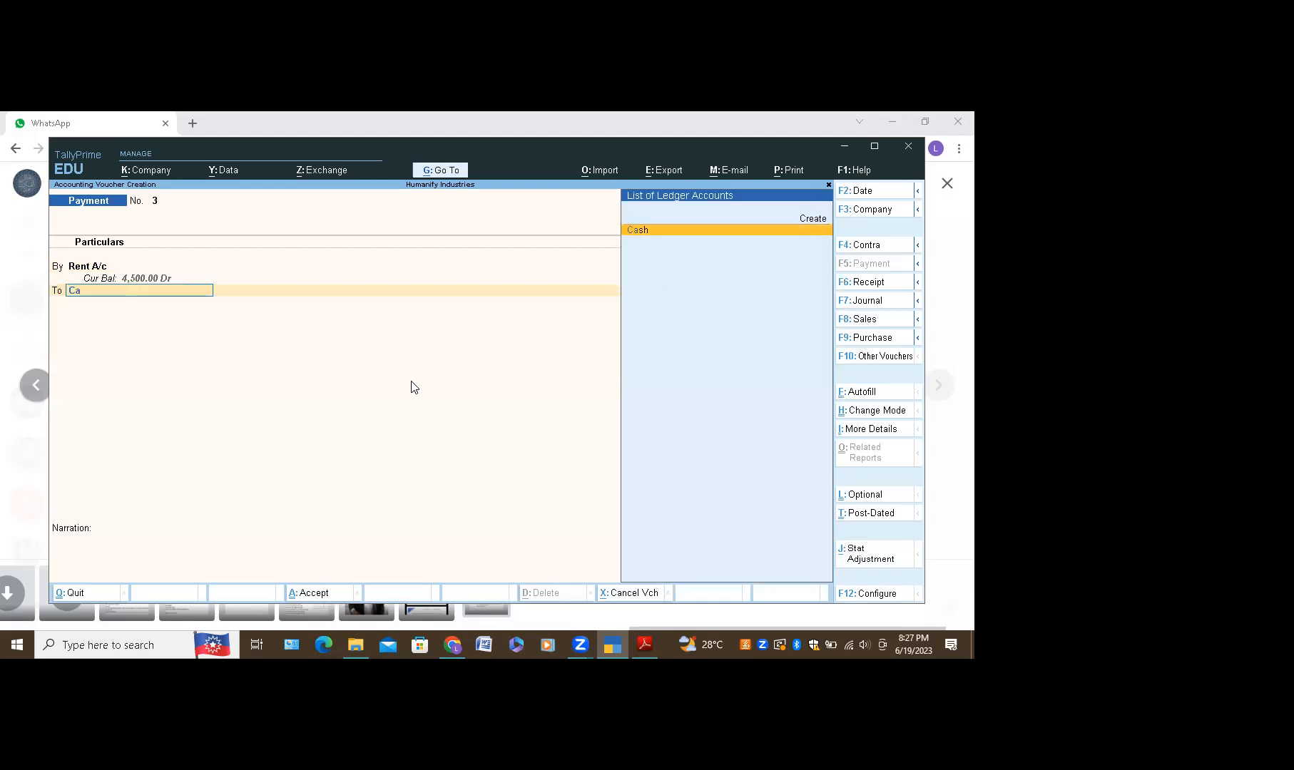
key("Return")
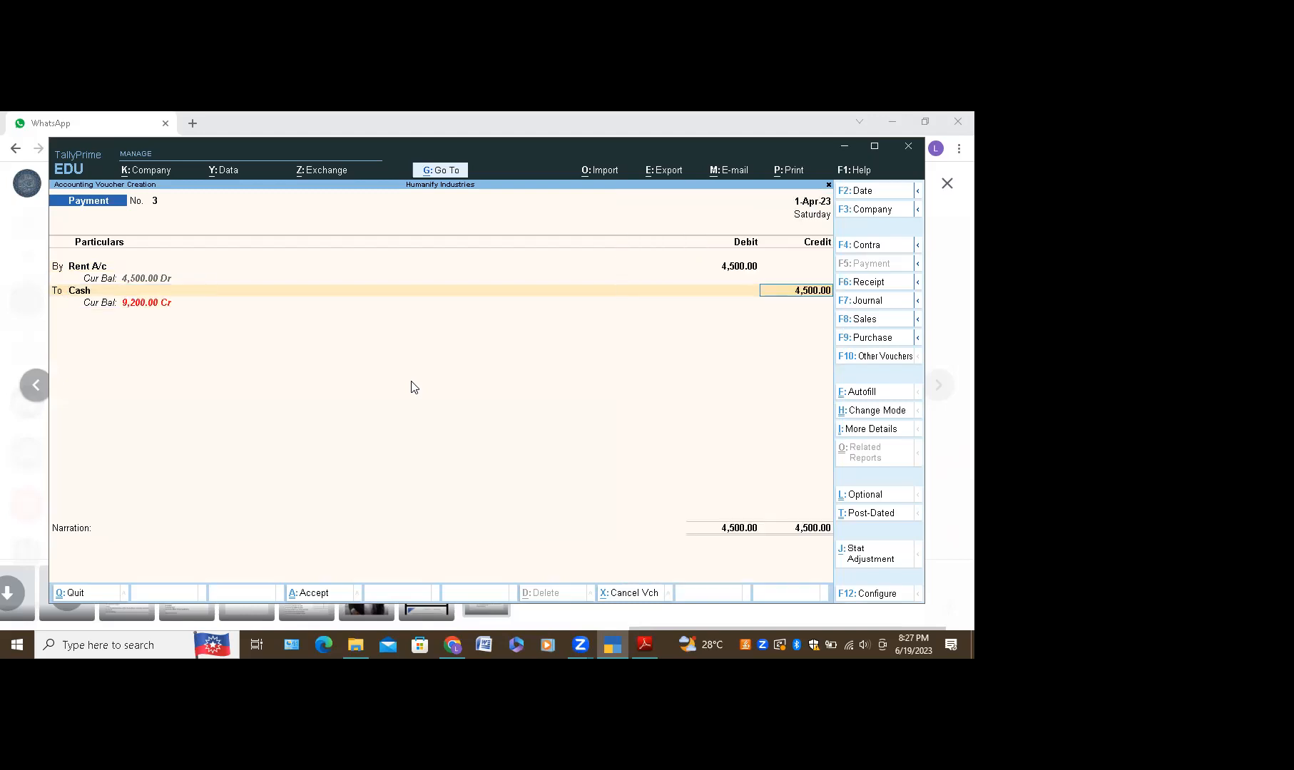
key("Return")
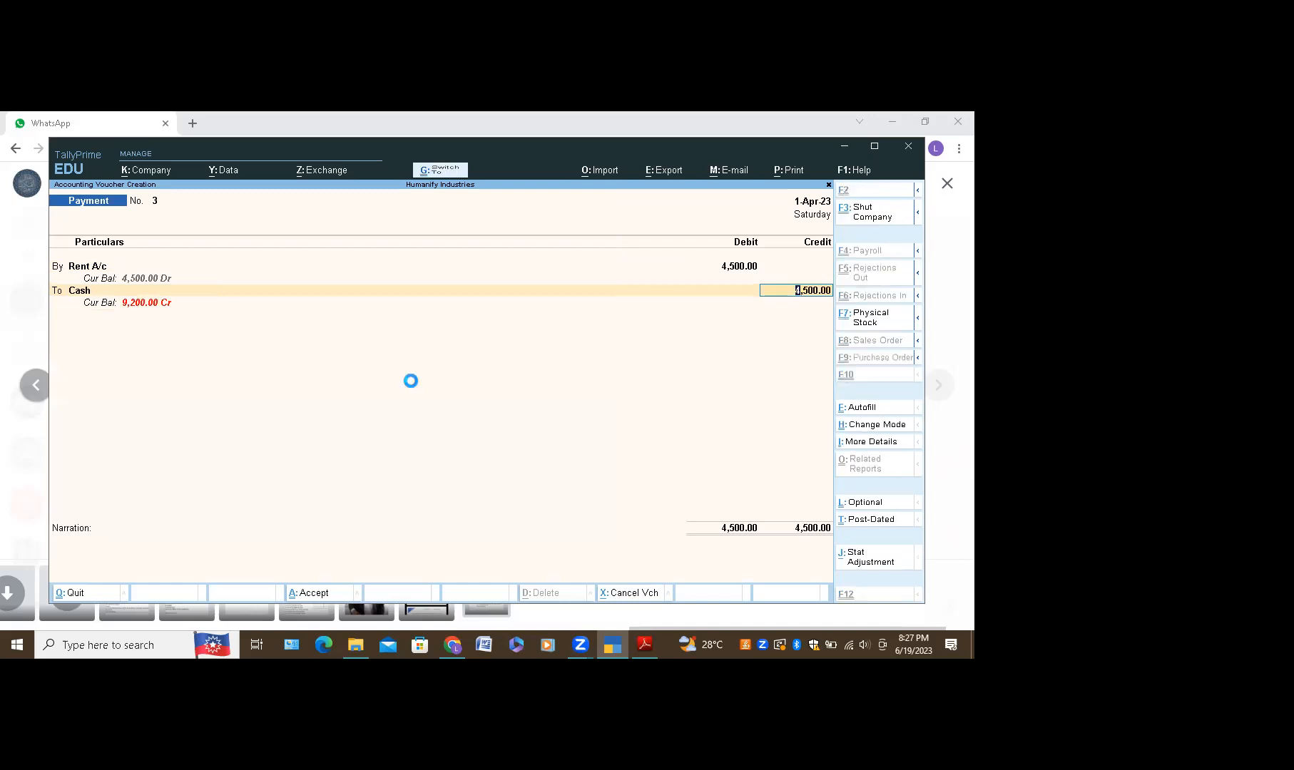
key("Return")
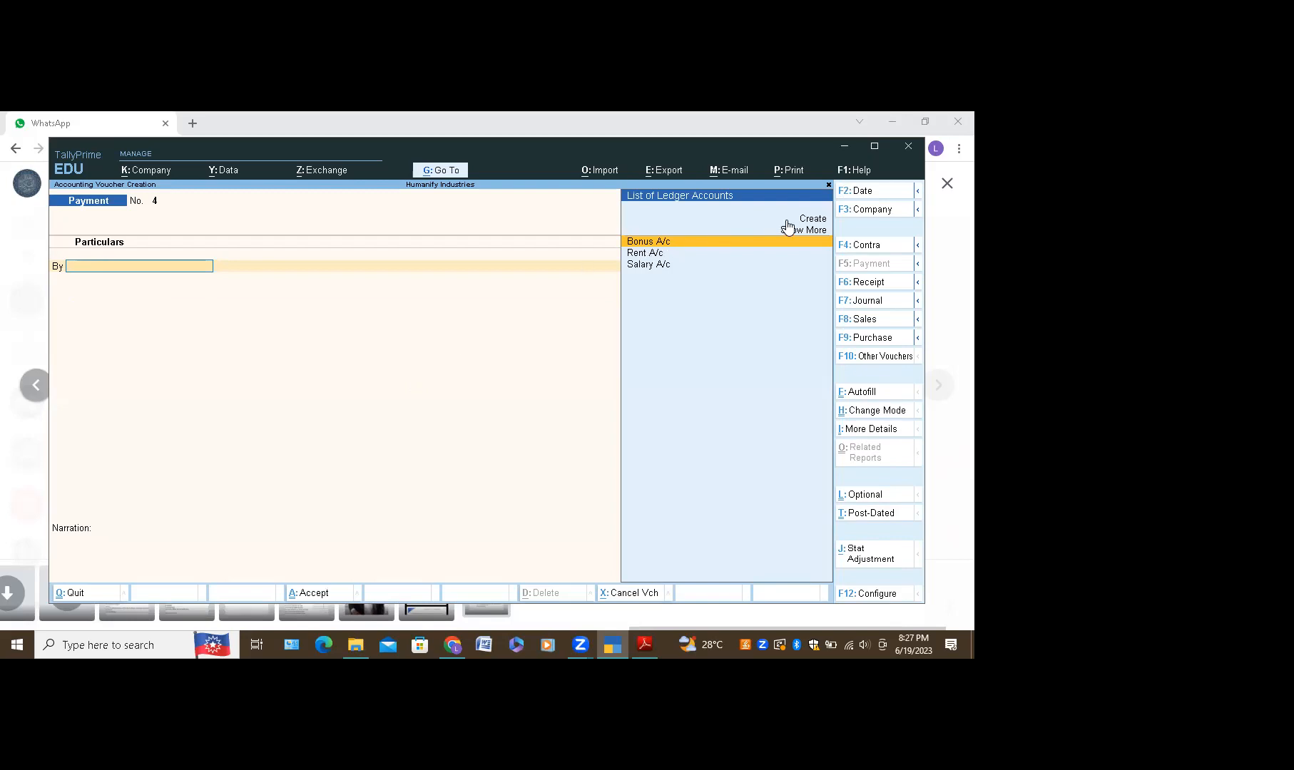
Step: Create Karnataka Bank A/c under Bank Accounts as voucher No. 4's By ledger
left_click(811, 220)
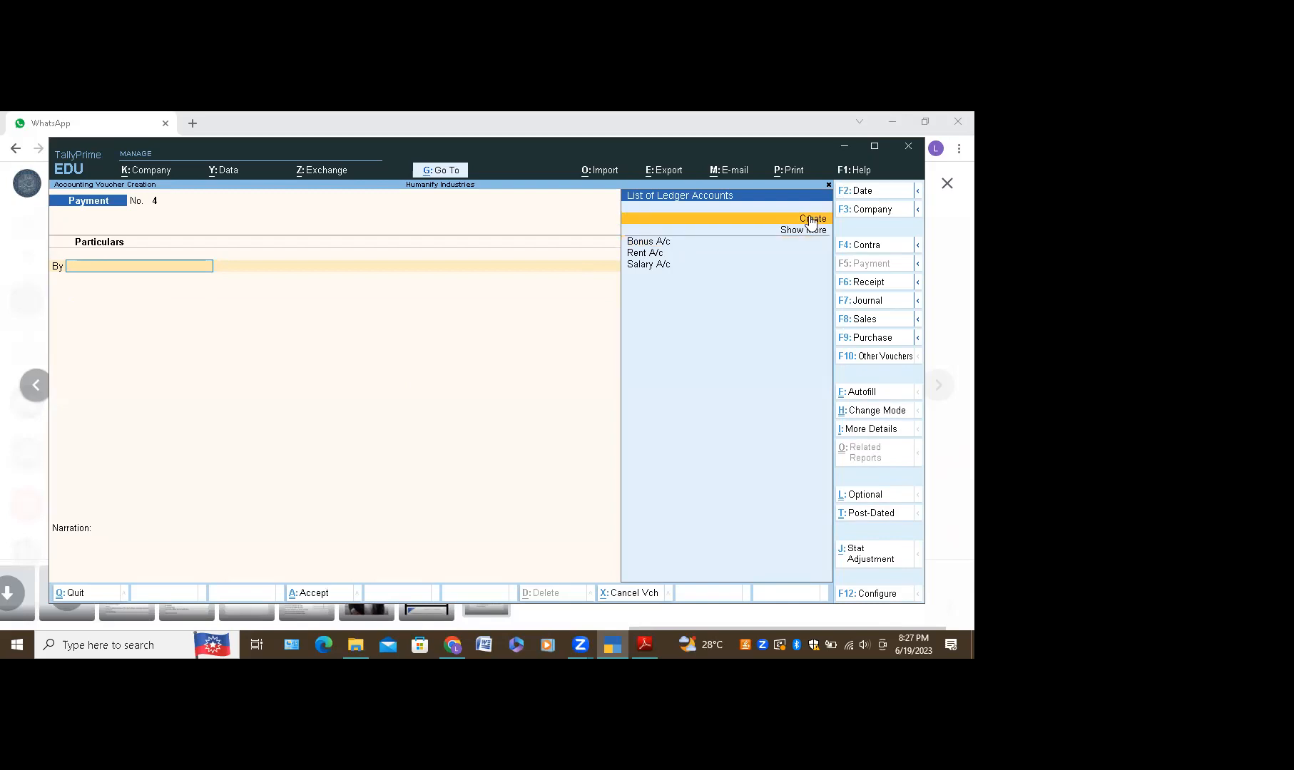
left_click(811, 220)
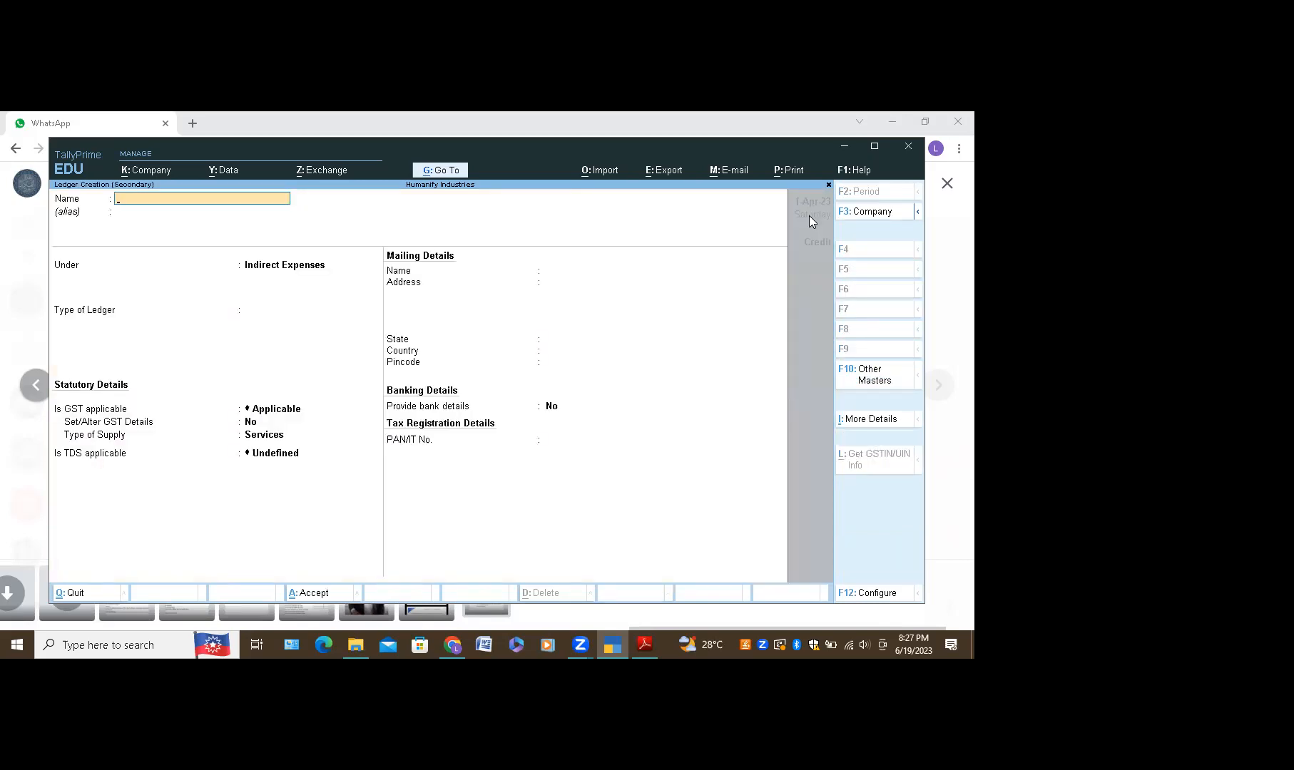
type("Karnataka Bank A/c")
key("Return")
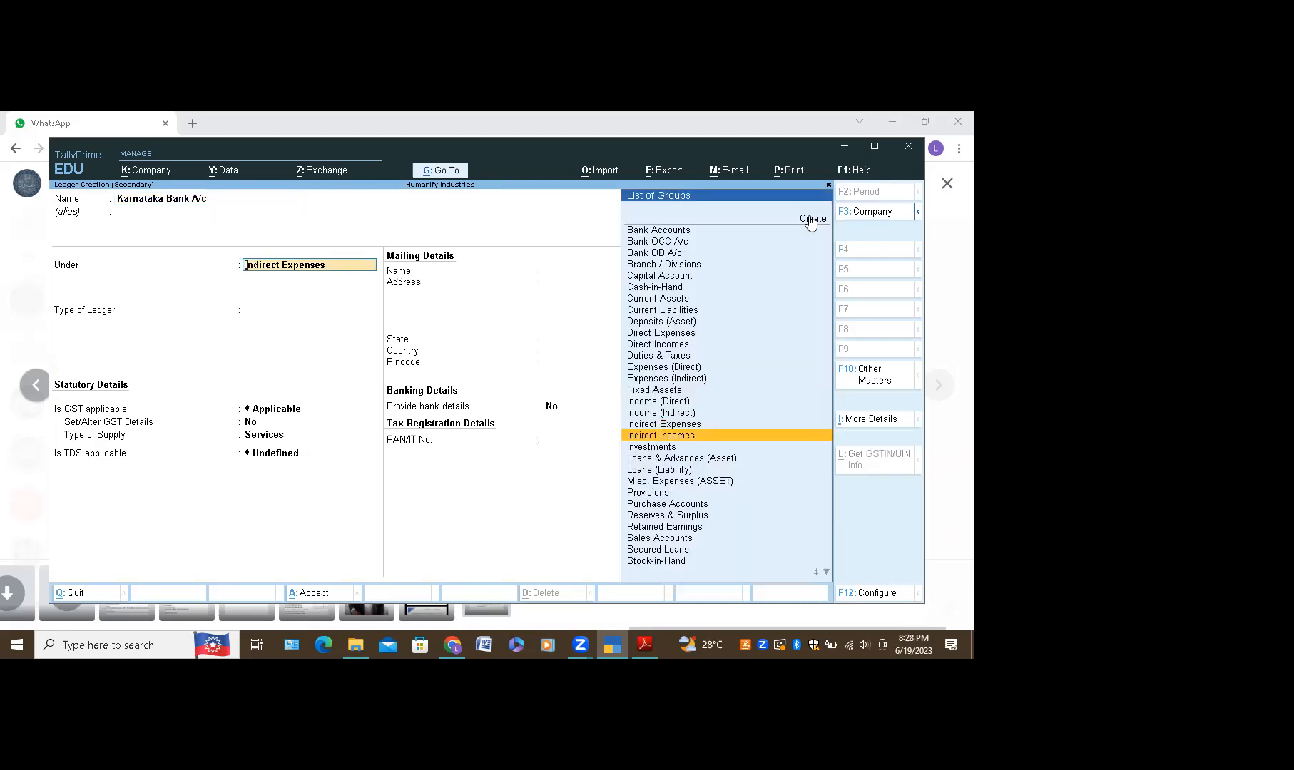
key("Up")
key("Up")
key("Up")
key("Up")
key("Up")
key("Up")
key("Up")
key("Up")
key("Up")
key("Up")
key("Up")
key("Up")
key("Up")
key("Up")
key("Up")
key("Up")
key("Up")
key("Up")
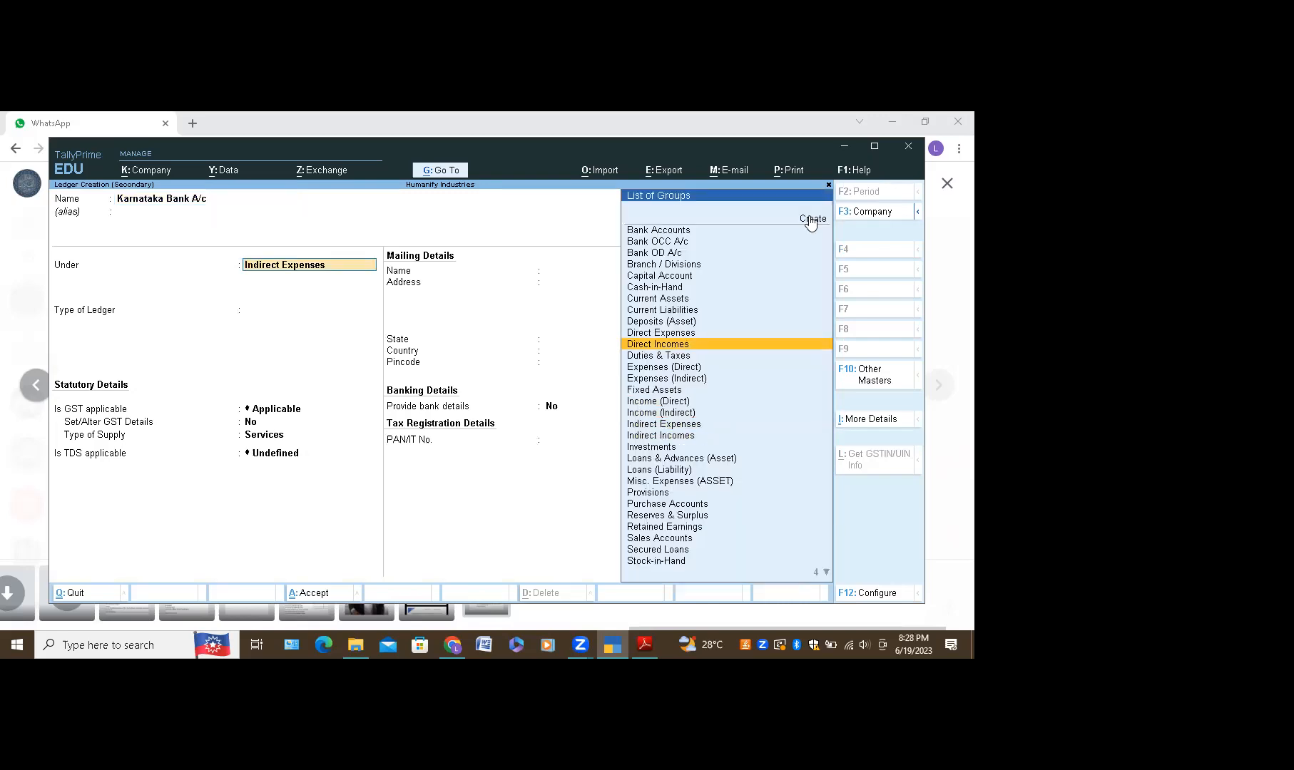
key("Return")
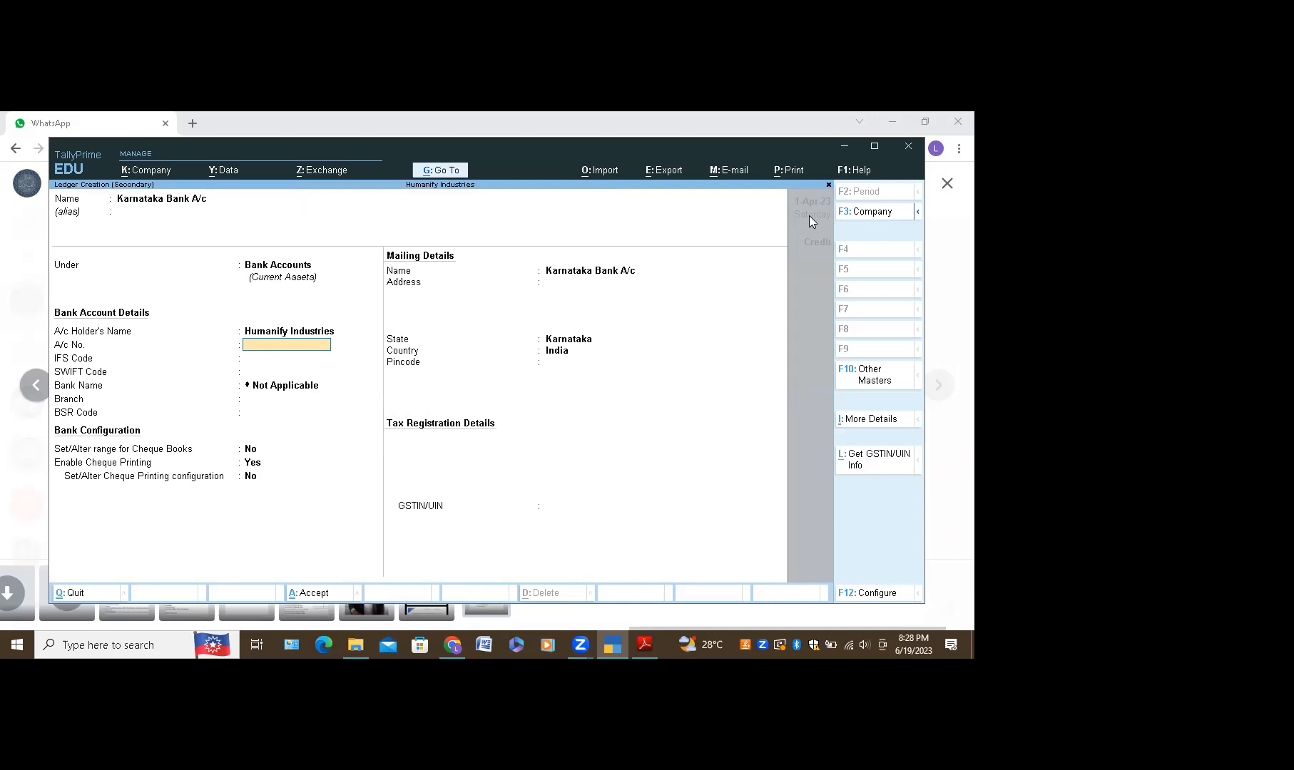
key("ctrl+a")
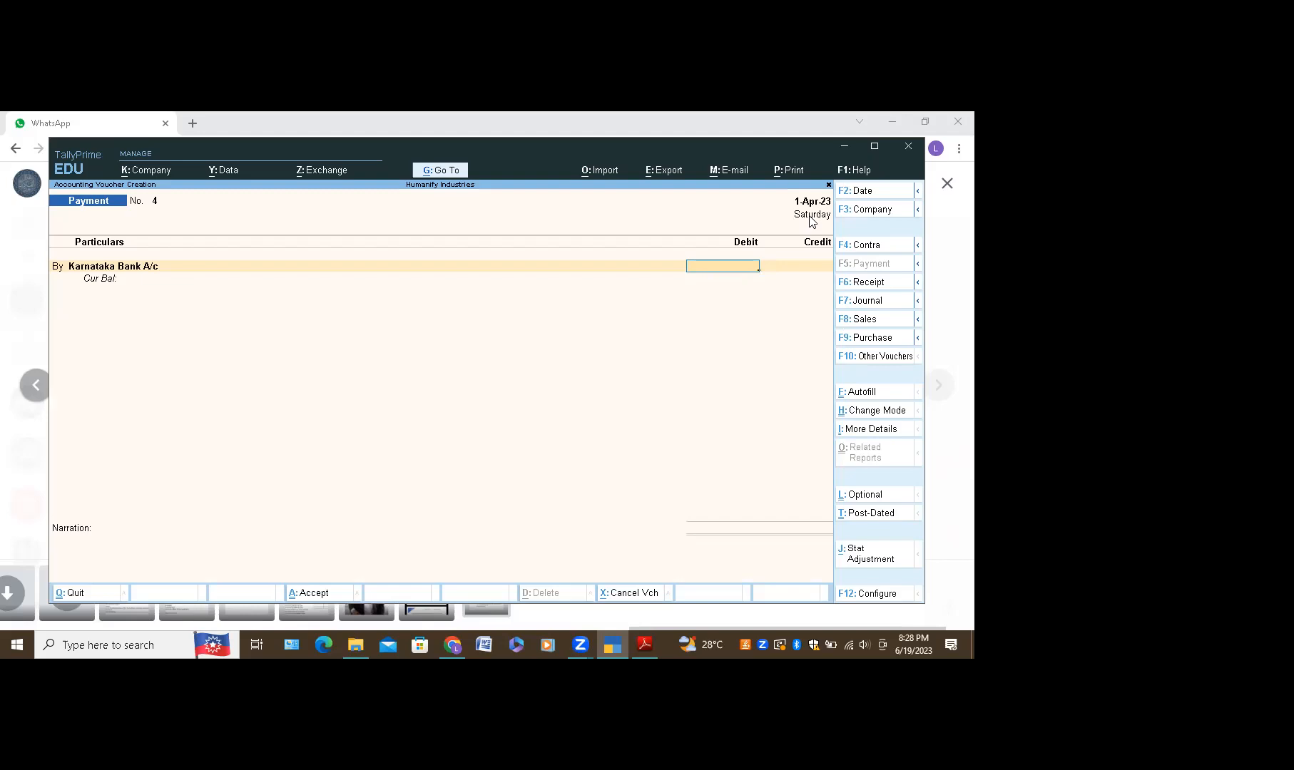
Step: Enter 5000 as the debit, then go back to change the first ledger line
type("5000")
key("shift+Tab")
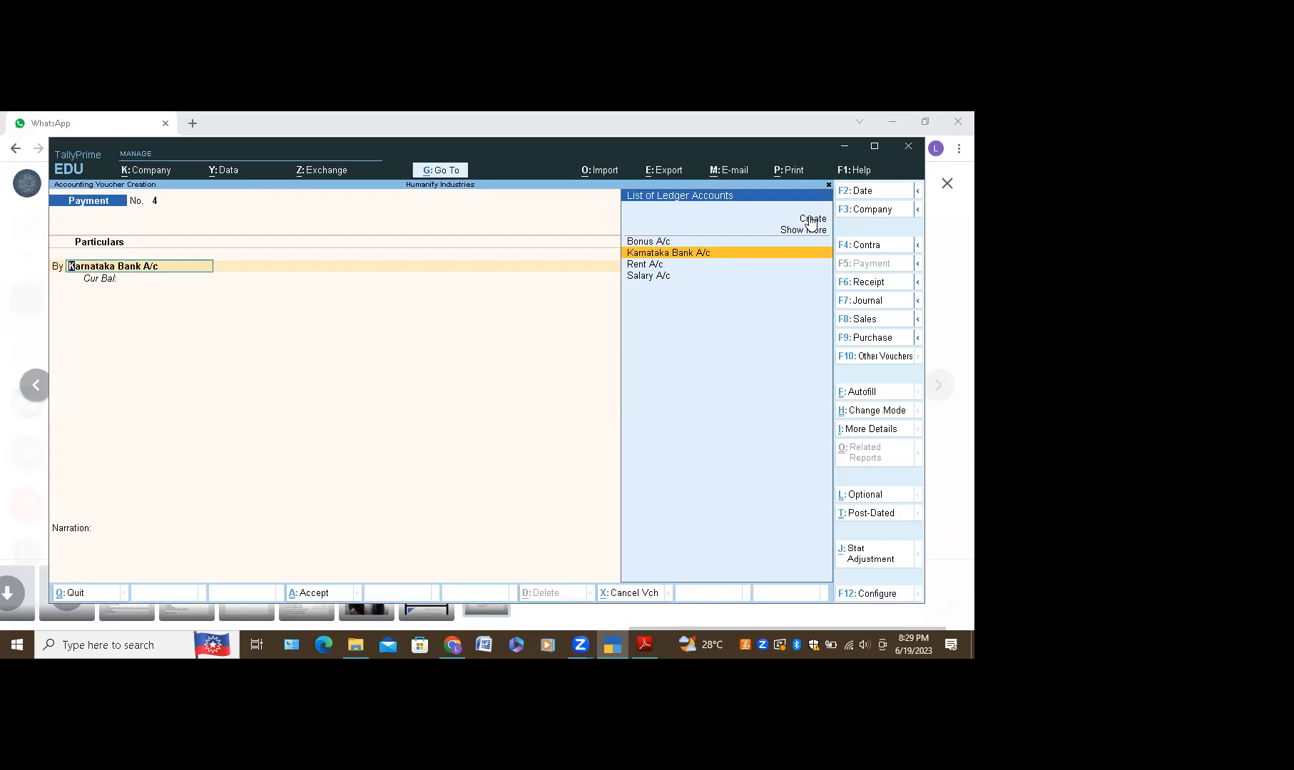
Step: Create Electronics Charges A/c under Indirect Expenses as voucher No. 4's By ledger
left_click(812, 220)
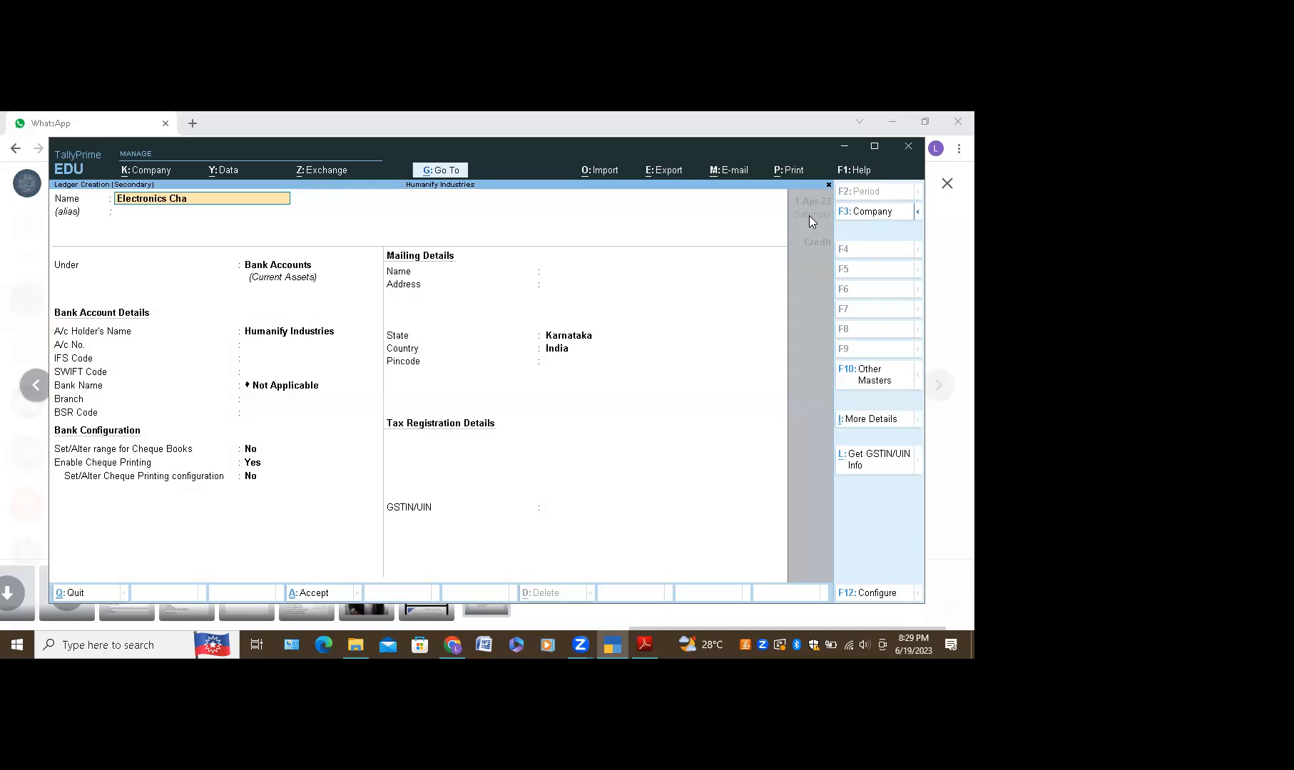
type("rges")
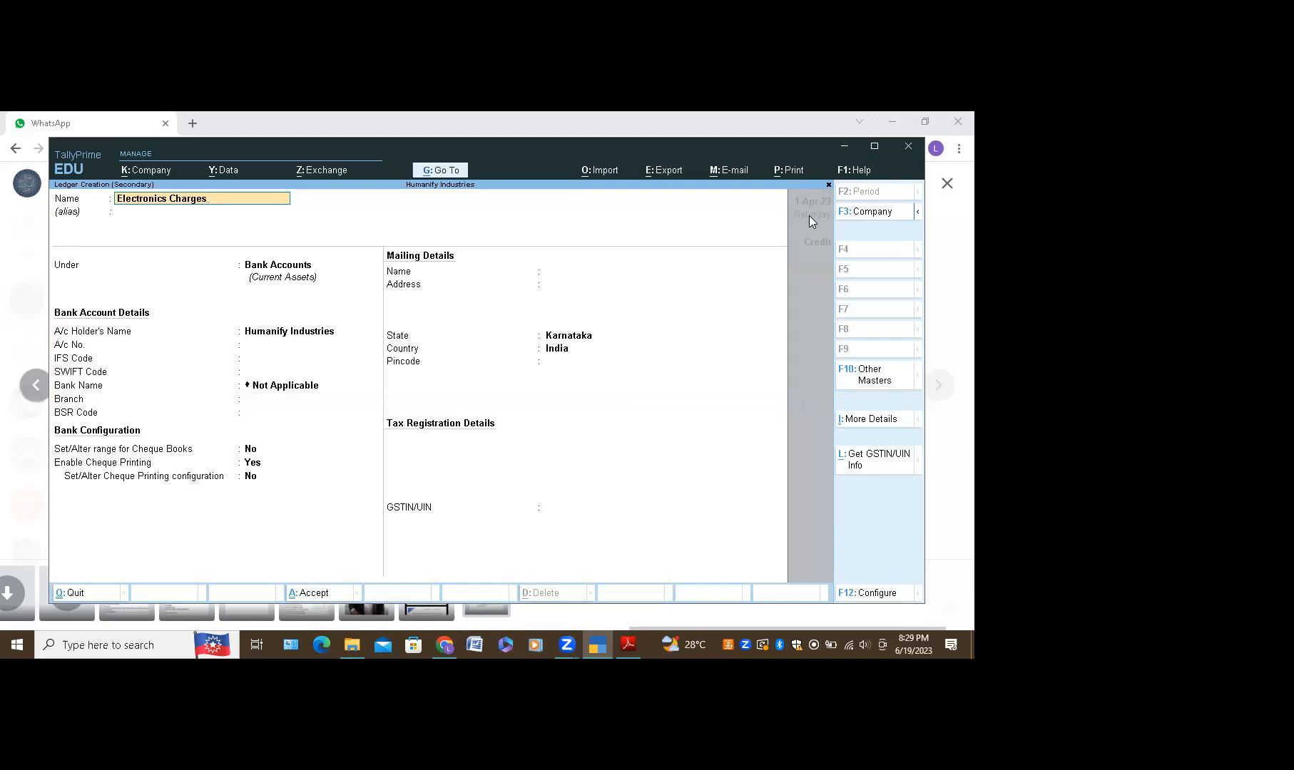
type(" A/c")
key("Return")
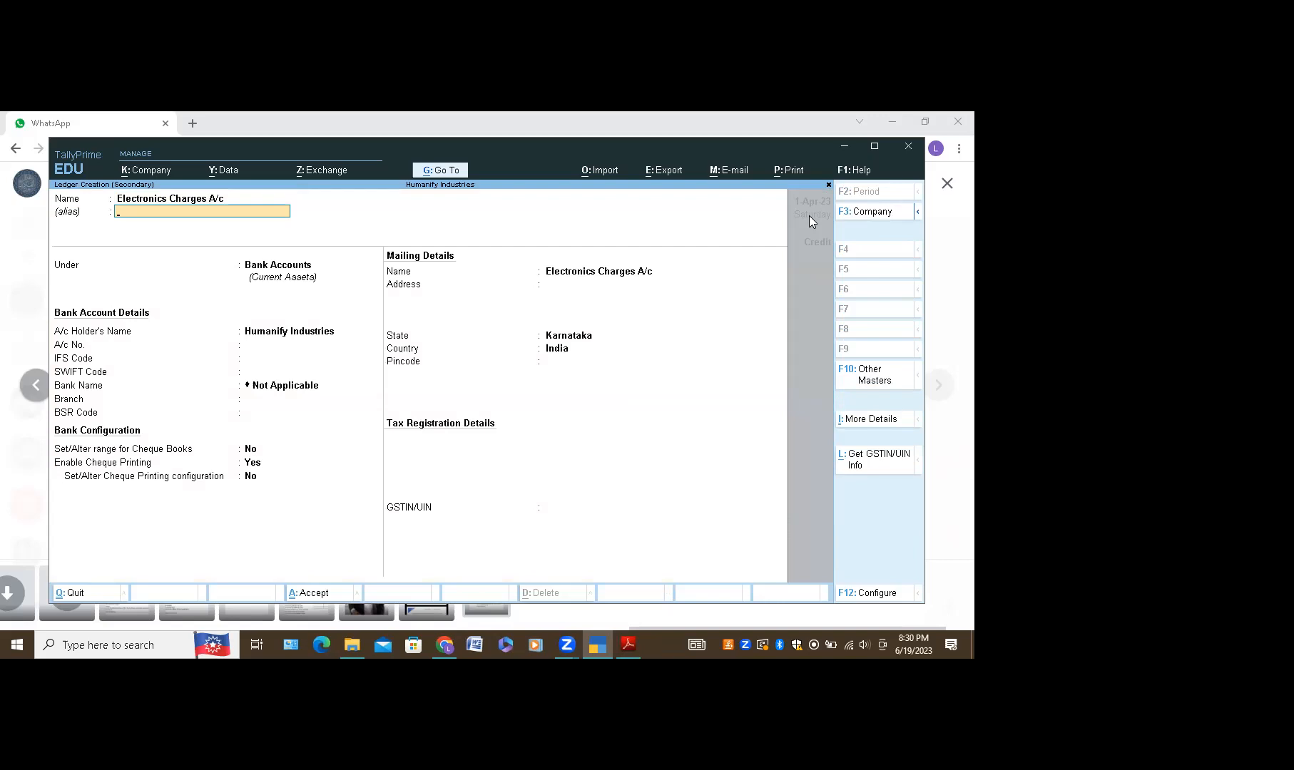
key("Return")
key("Down")
key("Down")
key("Down")
key("Down")
key("Down")
key("Down")
key("Down")
key("Down")
key("Down")
key("Down")
key("Down")
key("Down")
key("Down")
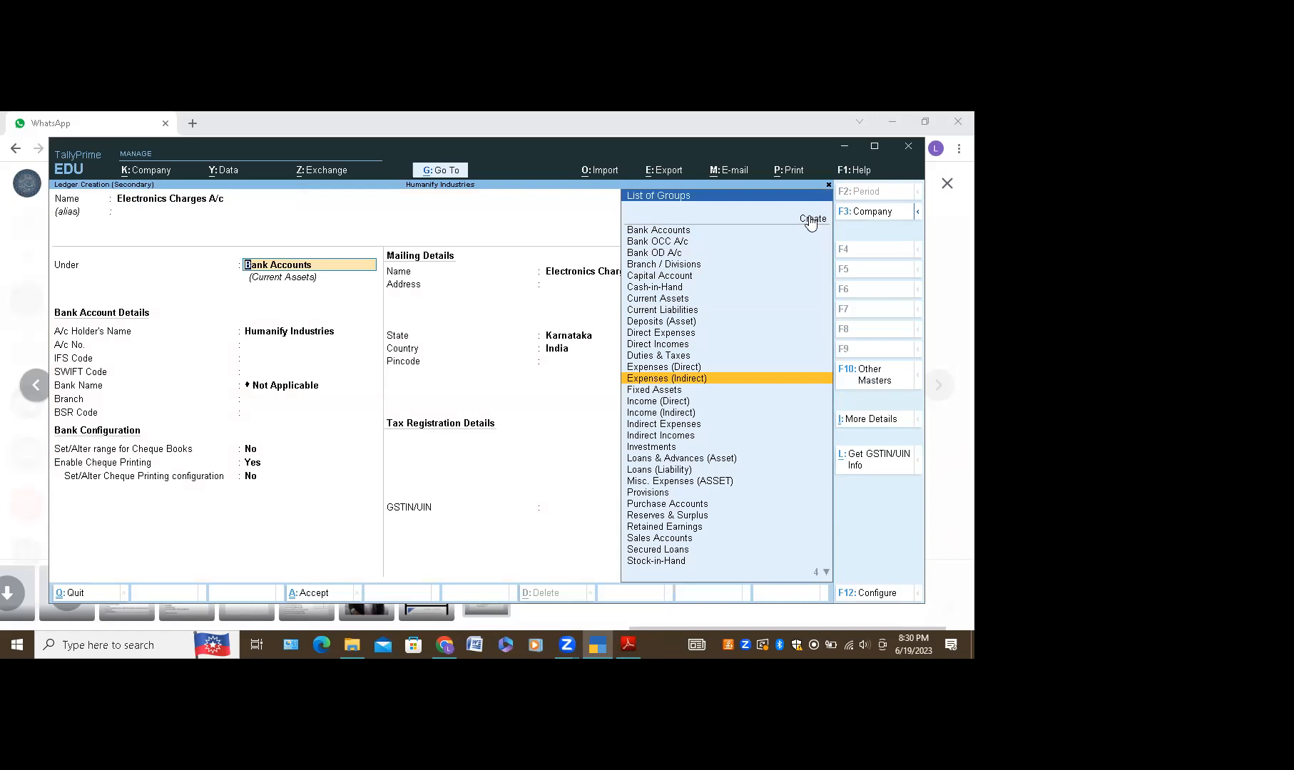
key("Down")
key("Down")
key("Down")
key("Down")
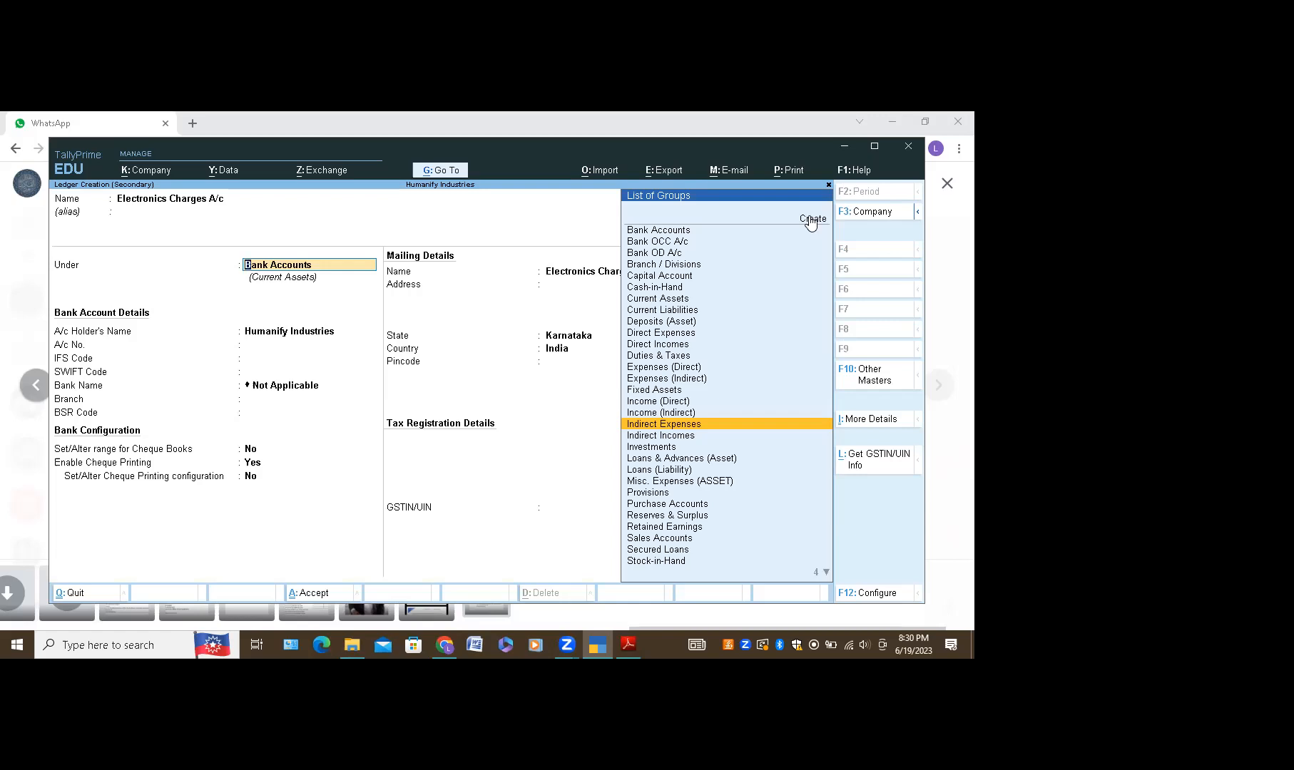
key("Return")
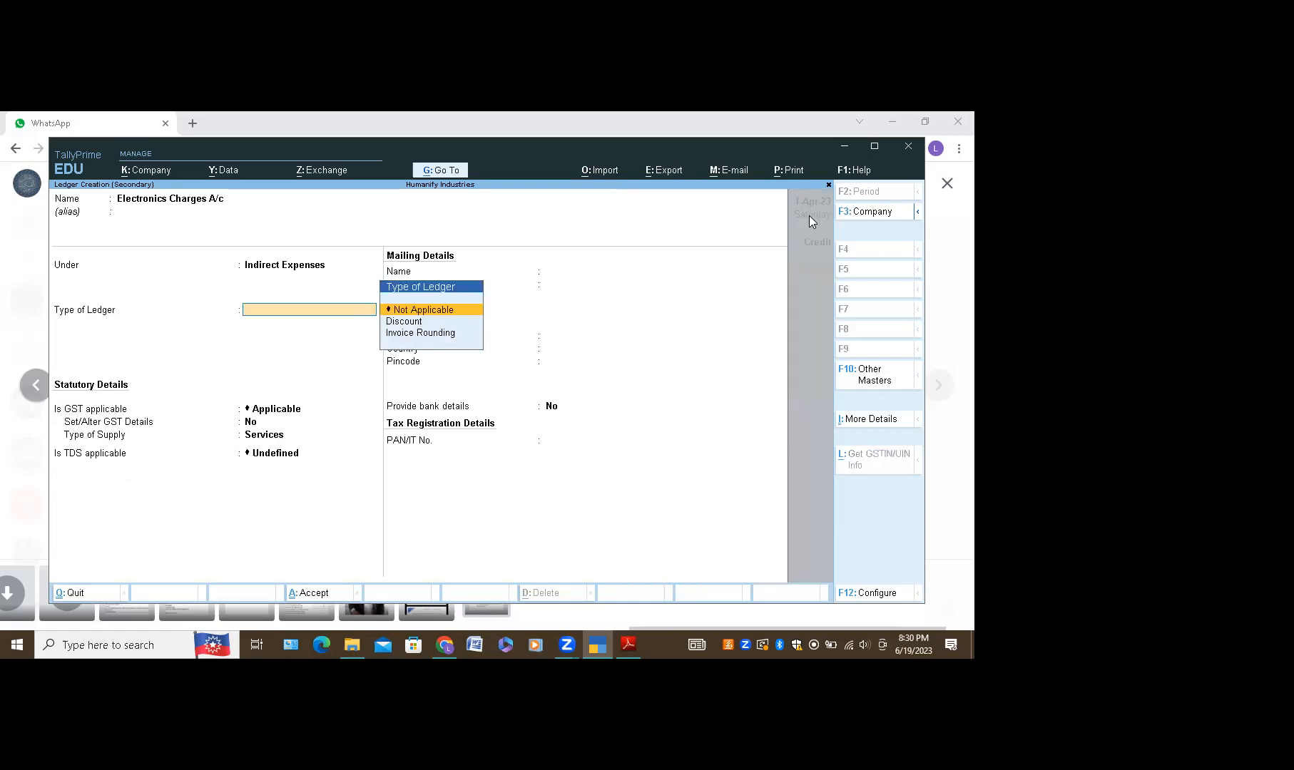
key("ctrl")
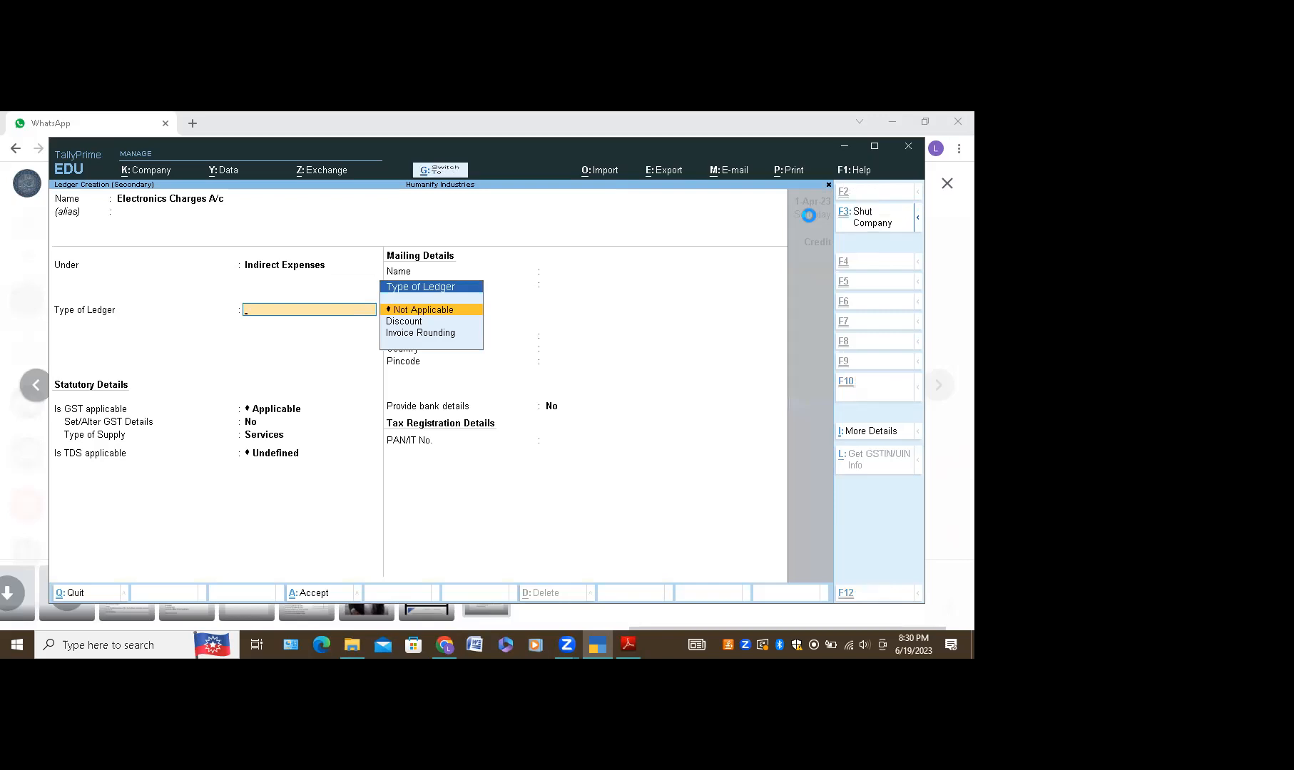
key("ctrl+a")
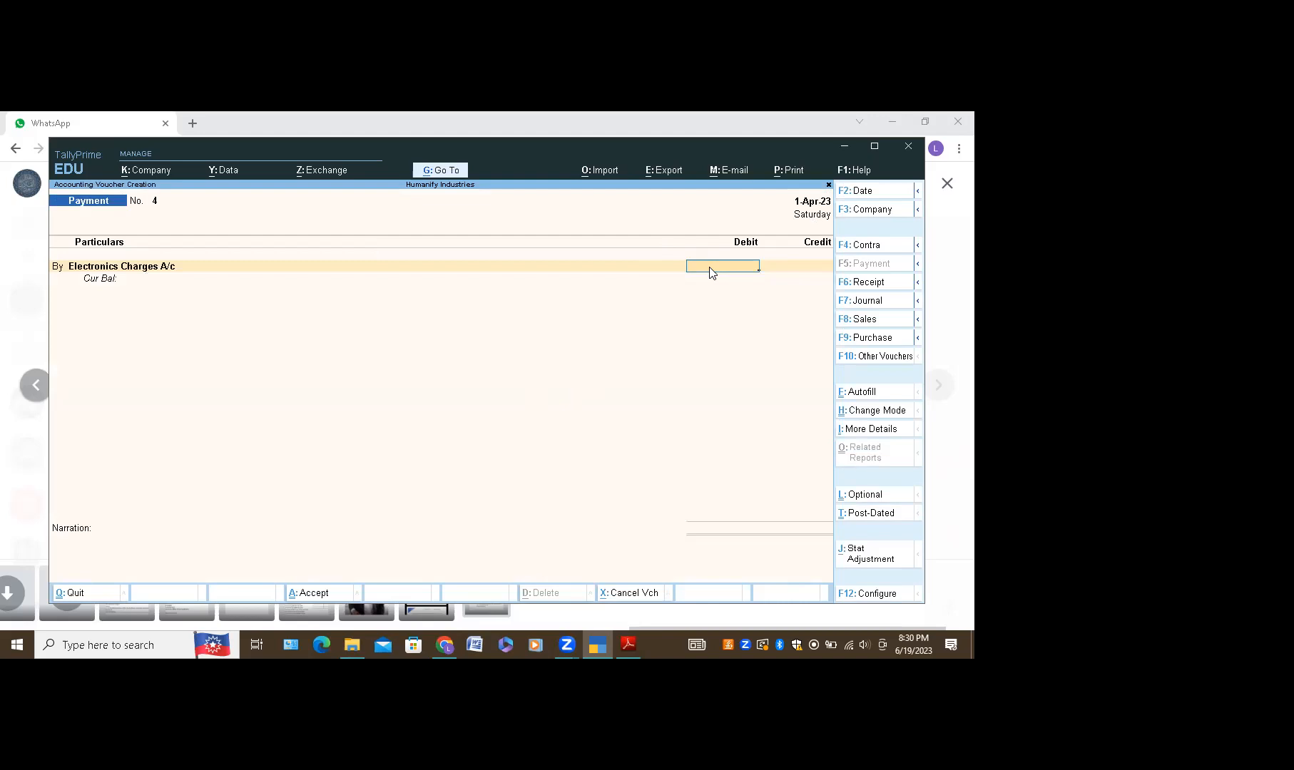
Step: Debit Electronics Charges A/c 5,000 and credit Karnataka Bank A/c on the To line
type("5000")
key("Return")
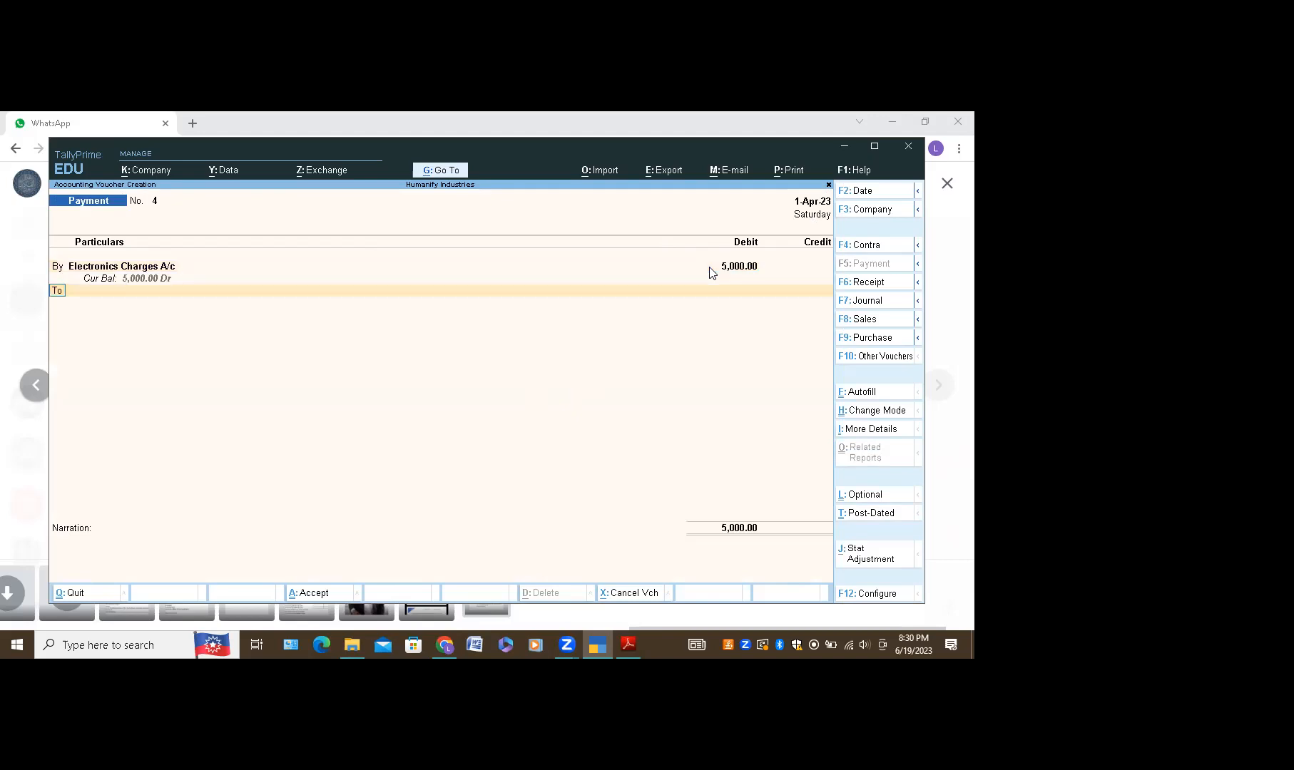
key("Return")
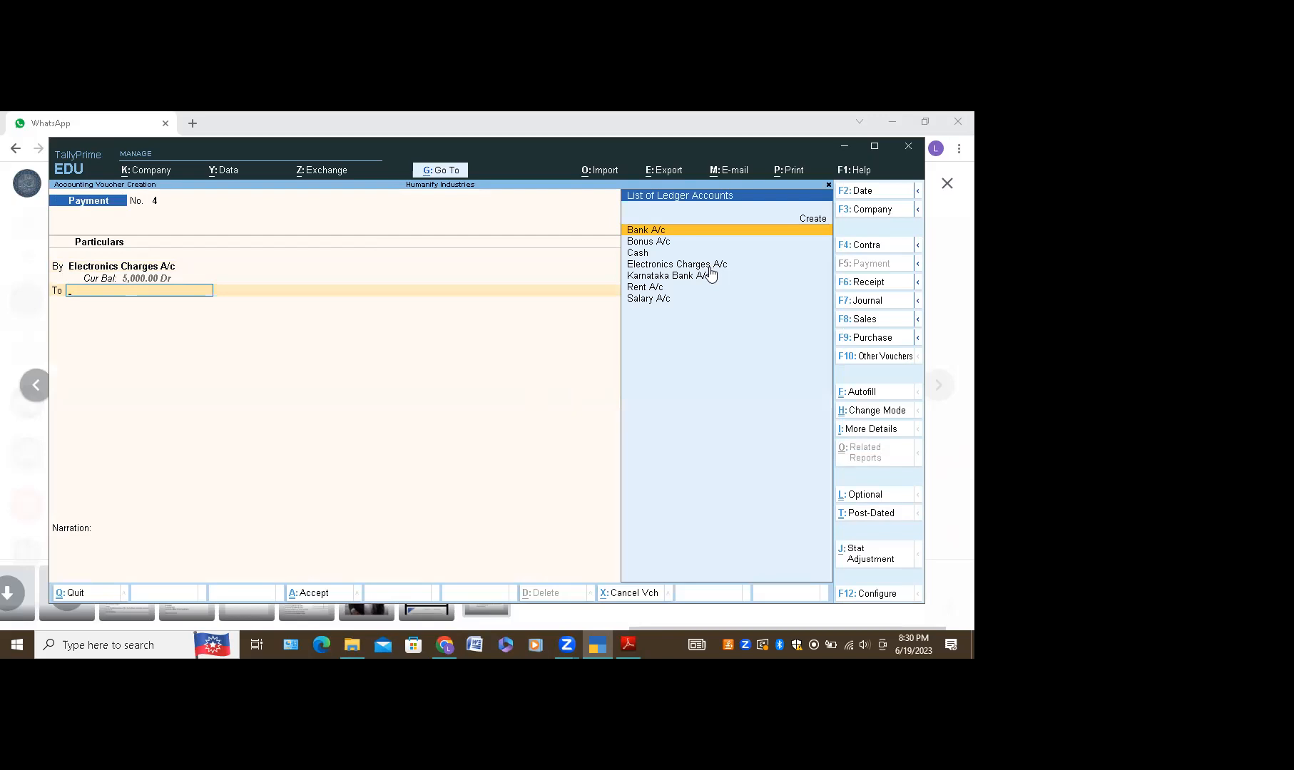
key("Down")
key("Down")
key("Down")
key("Down")
left_click(710, 272)
key("Return")
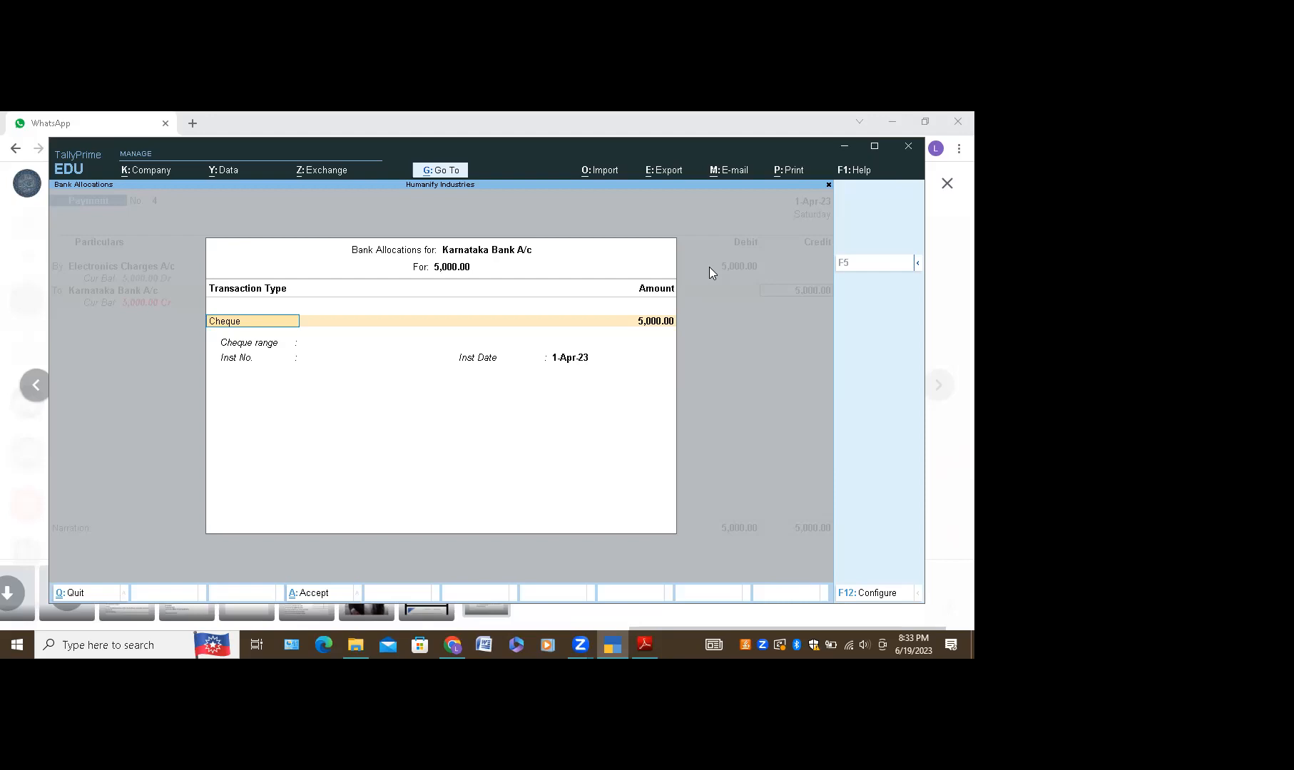
Step: Accept the cheque allocation, narrate 'Being electronics charges paid by cheque', and save voucher 4
key("ctrl")
key("ctrl+a")
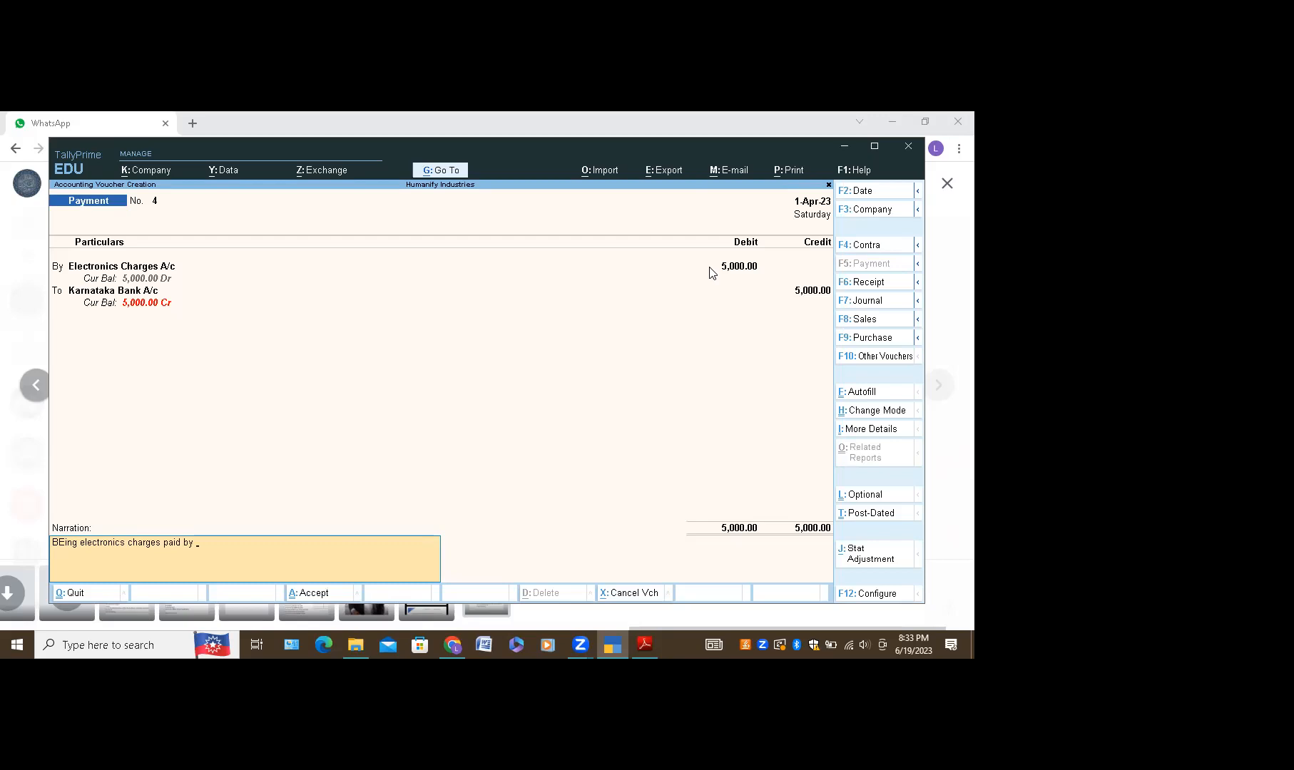
type("eque")
key("ctrl+a")
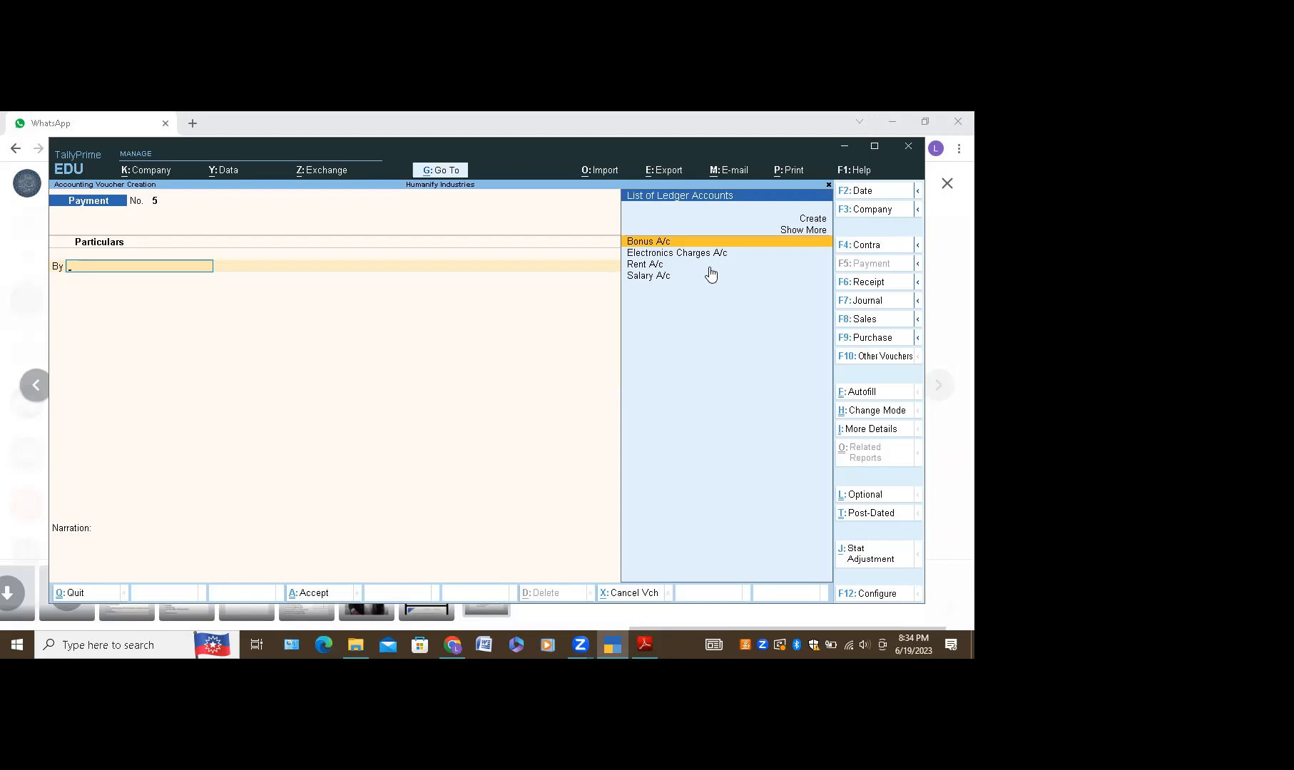
Step: Create a Raw Materials A/c ledger under Fixed Assets and save it back into the voucher
left_click(817, 219)
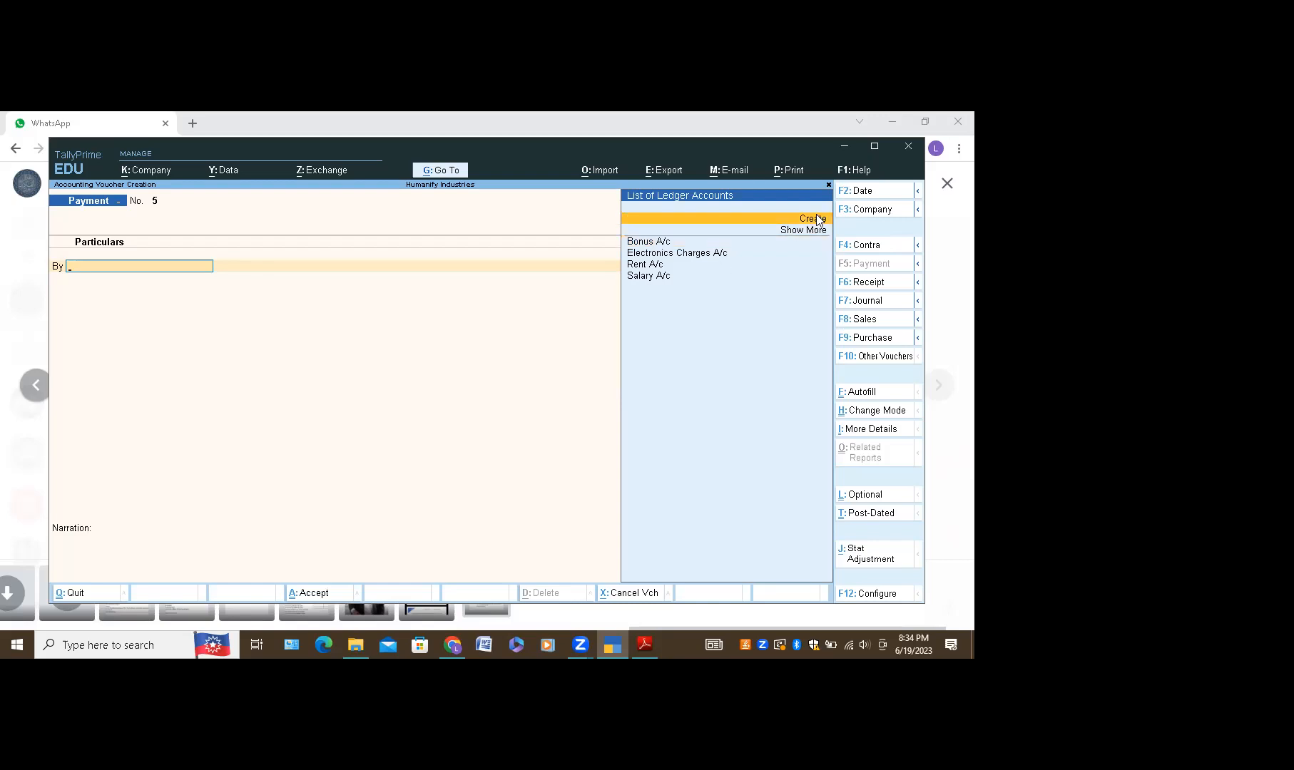
left_click(818, 220)
type("Raw Mat")
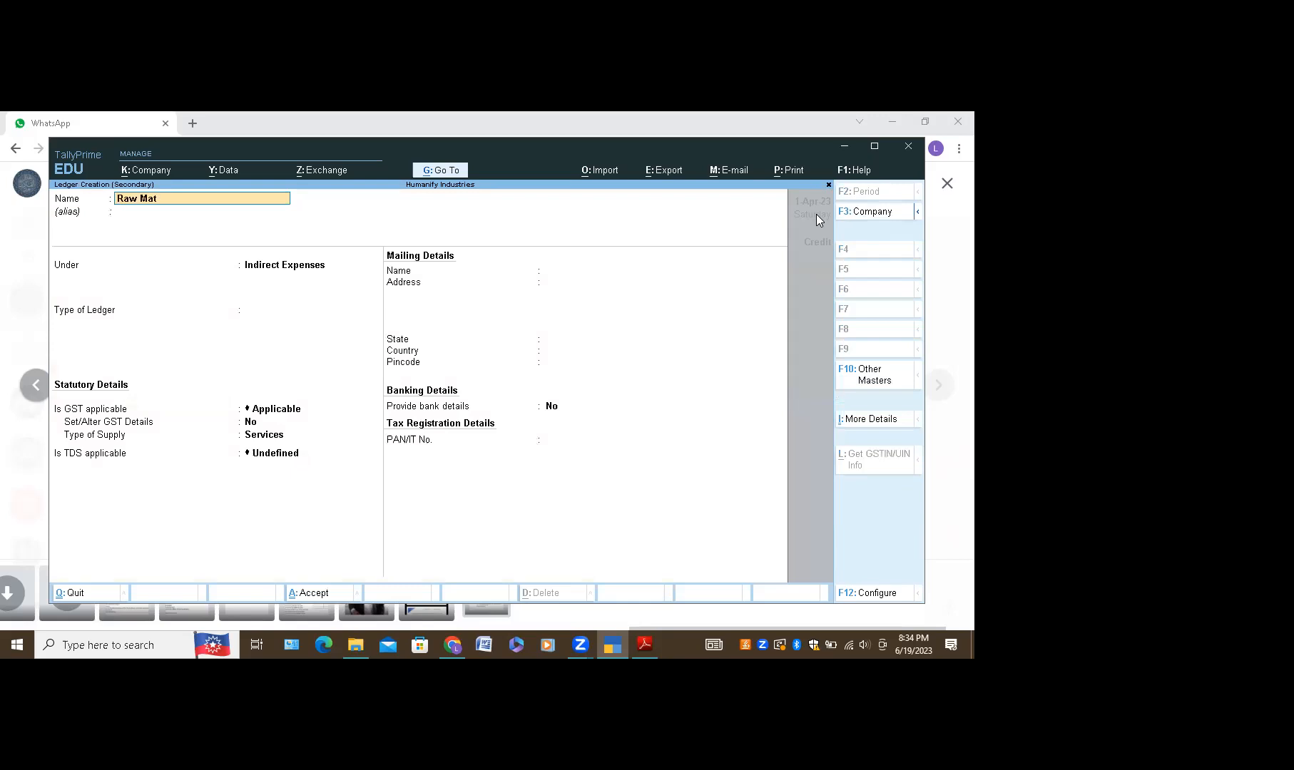
type("erials A")
key("Return")
key("Up")
key("Up")
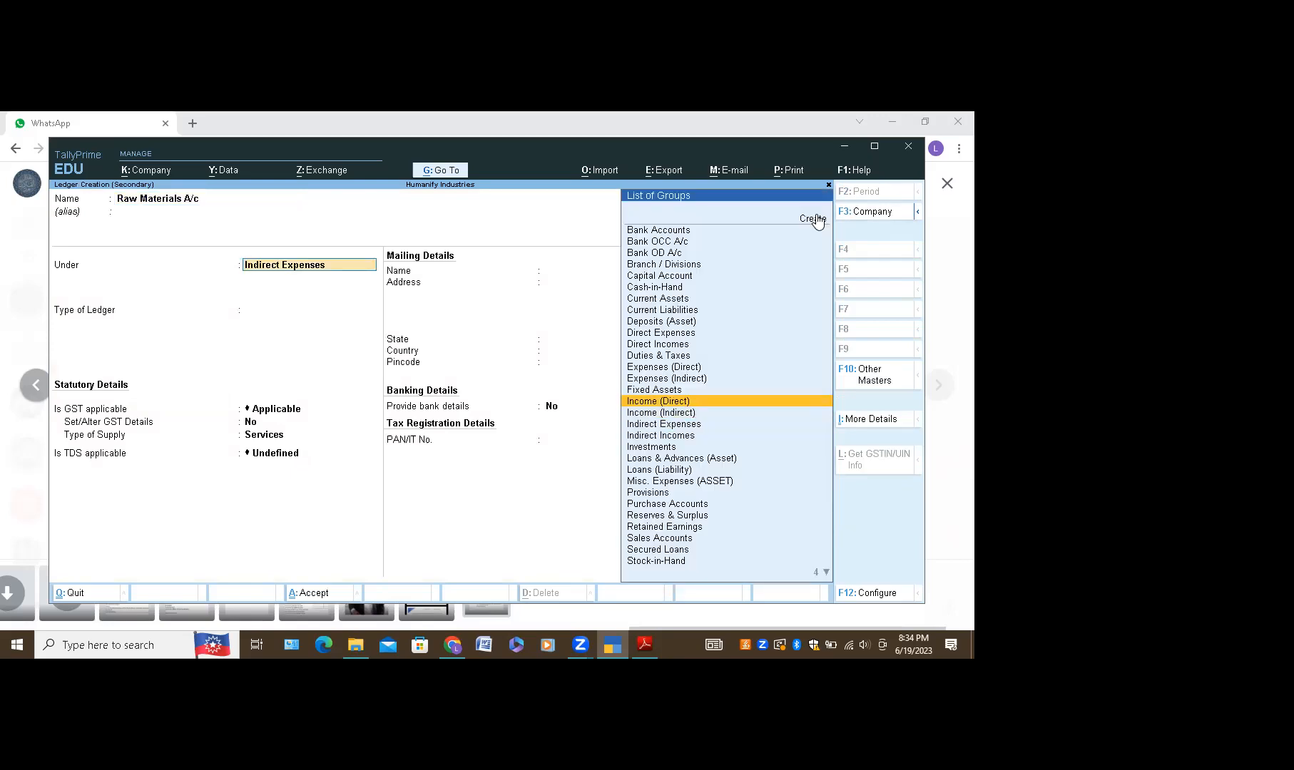
key("Up")
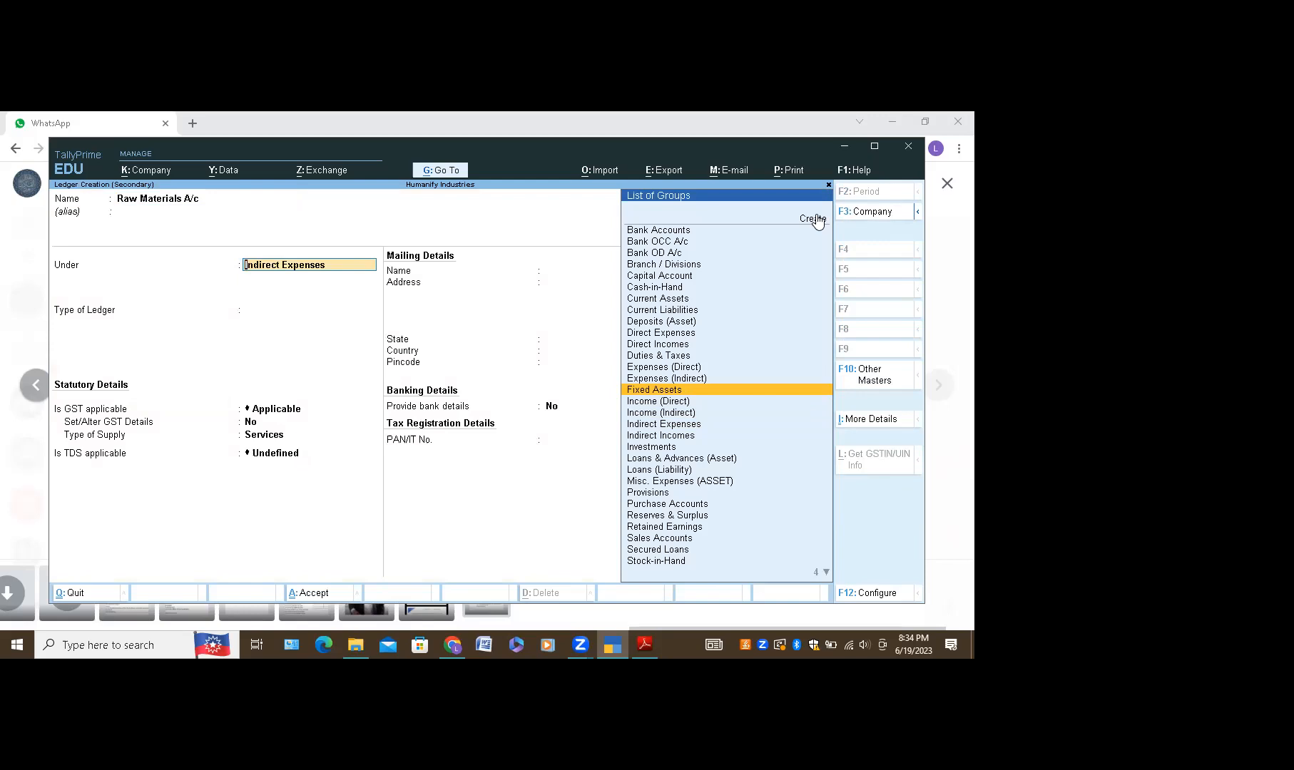
key("Return")
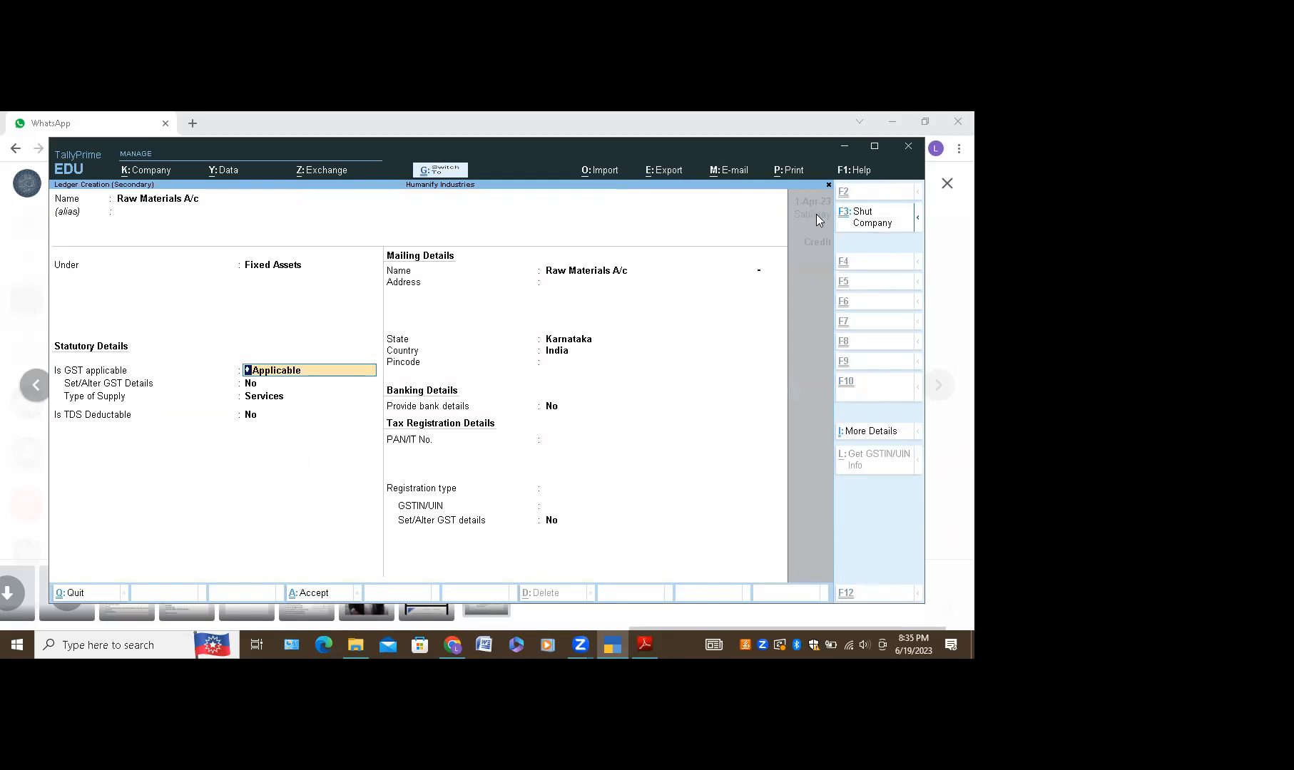
key("ctrl+a")
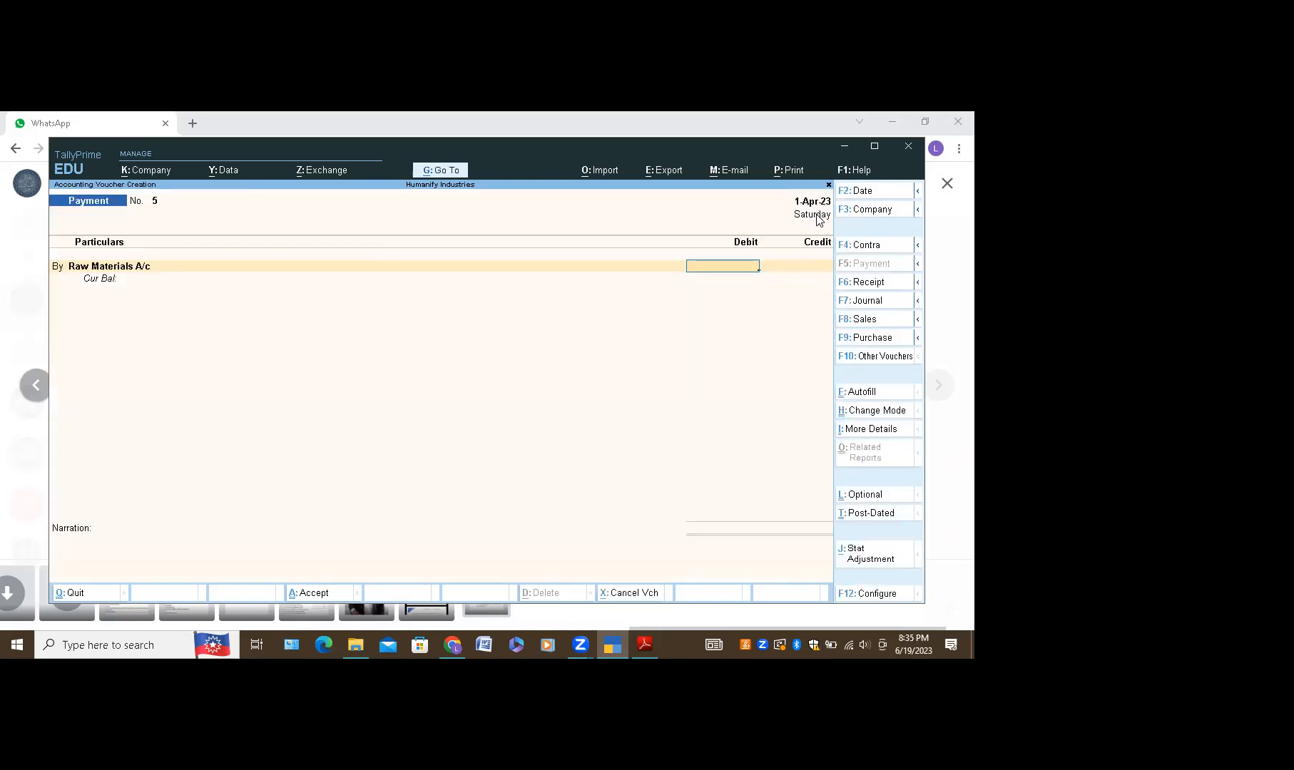
Step: Debit Raw Materials A/c 7,000 and credit Bank A/c 3,500 by cheque
type("7000")
key("Return")
key("Return")
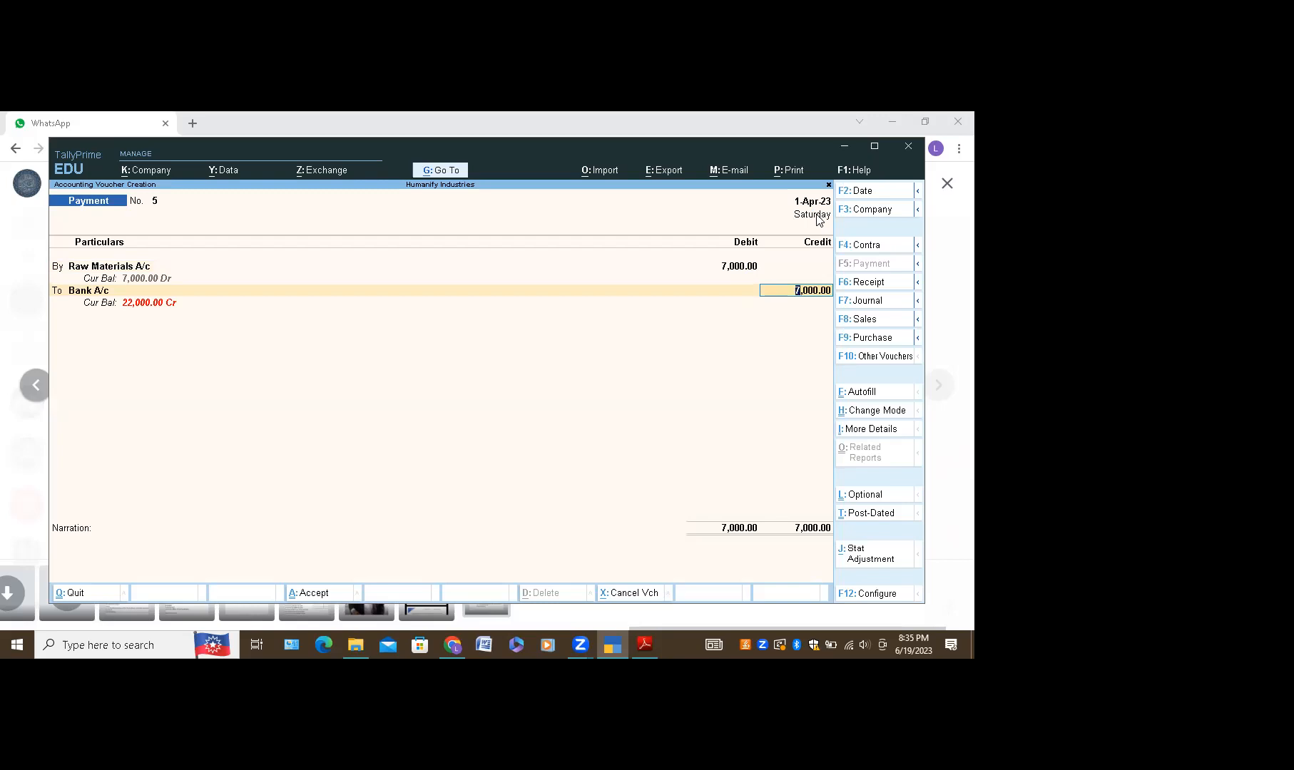
type("3500")
key("Return")
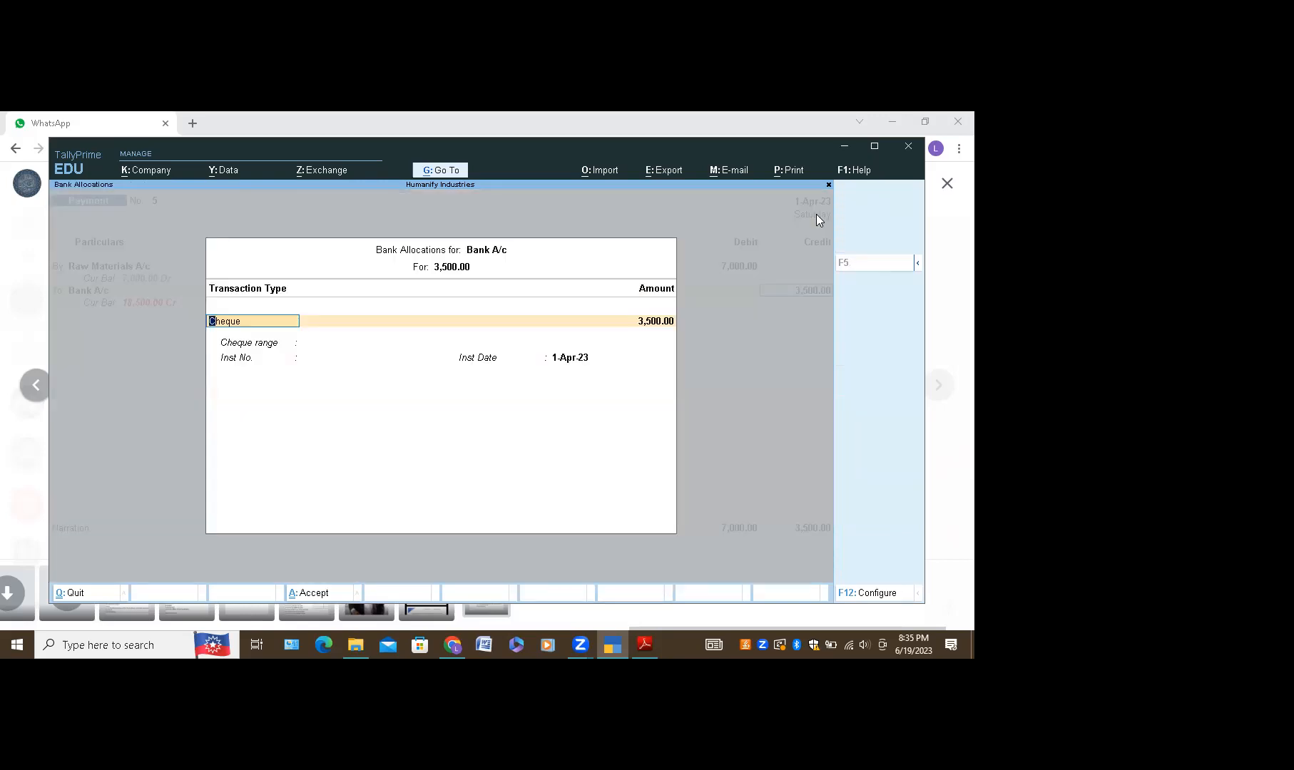
key("Return")
key("Return")
key("Return")
key("Return")
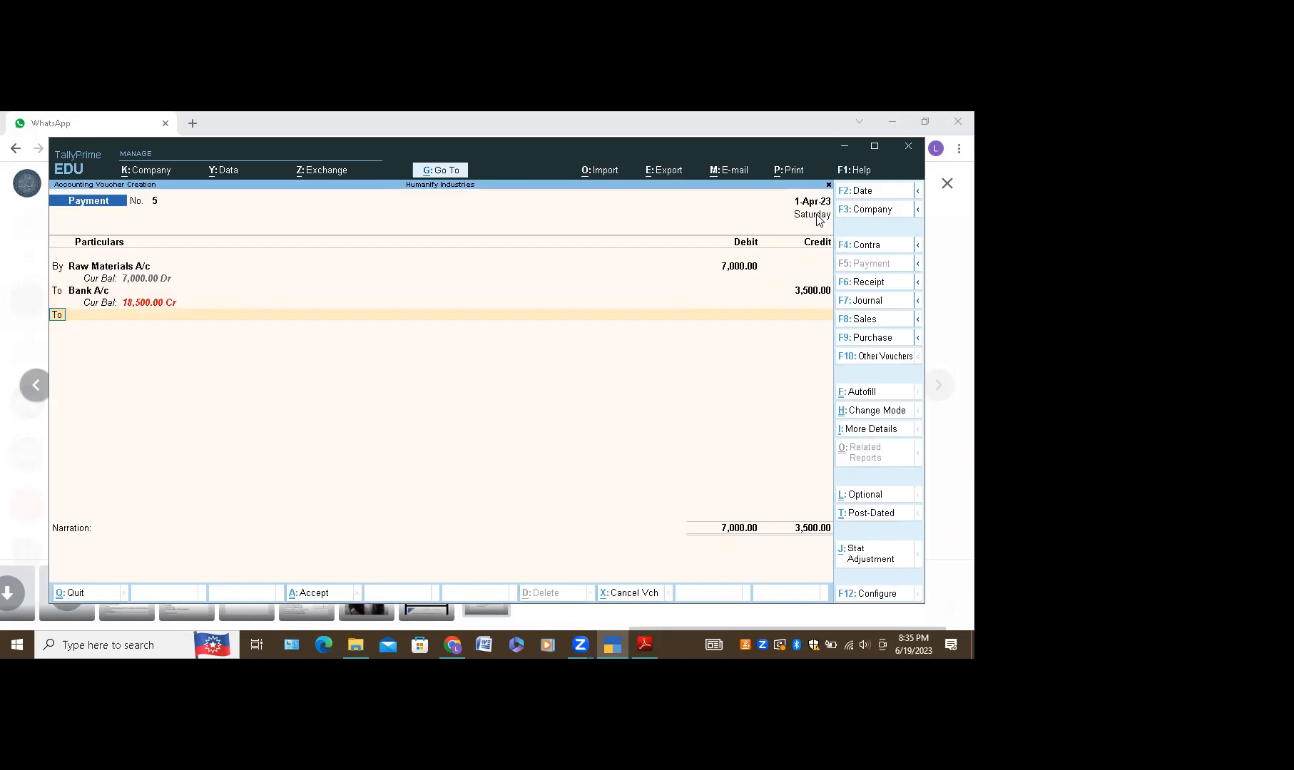
key("Return")
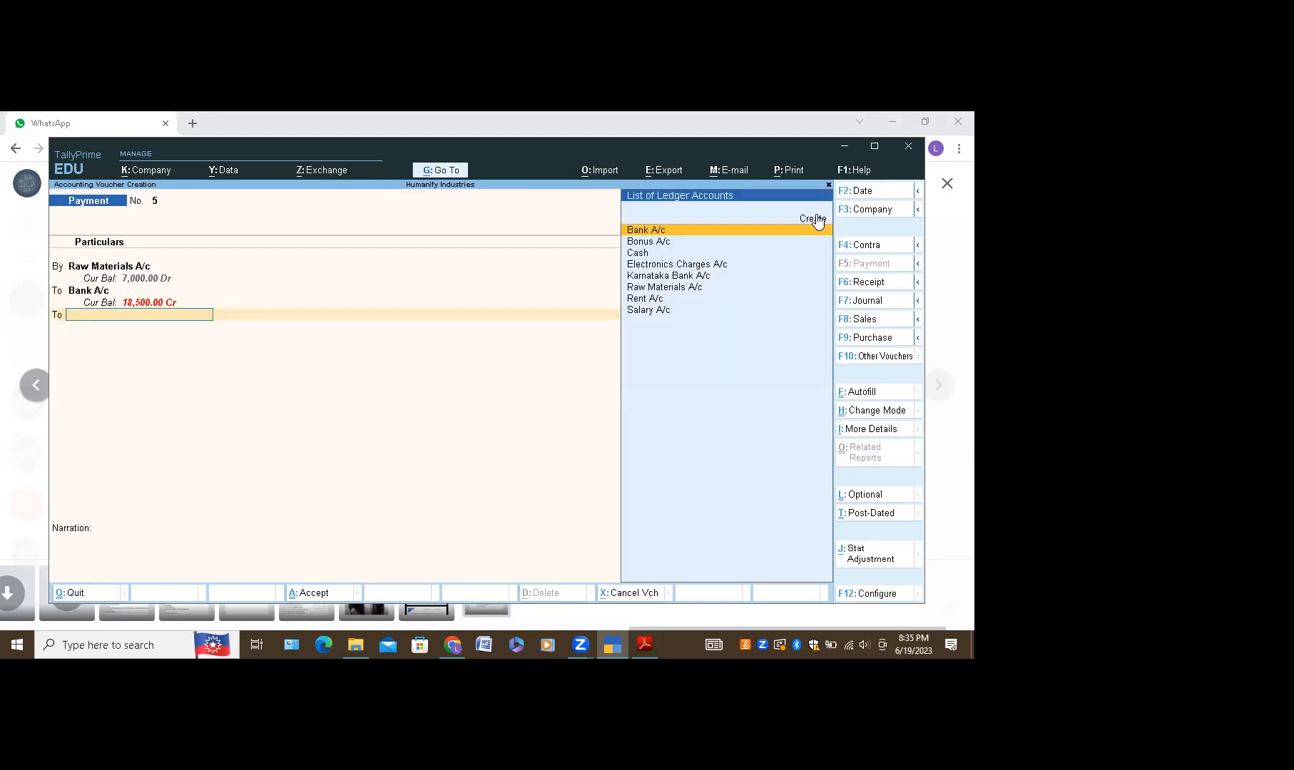
Step: Credit Cash 3,500, add the narration 'Being', and accept voucher 5
type("Cash")
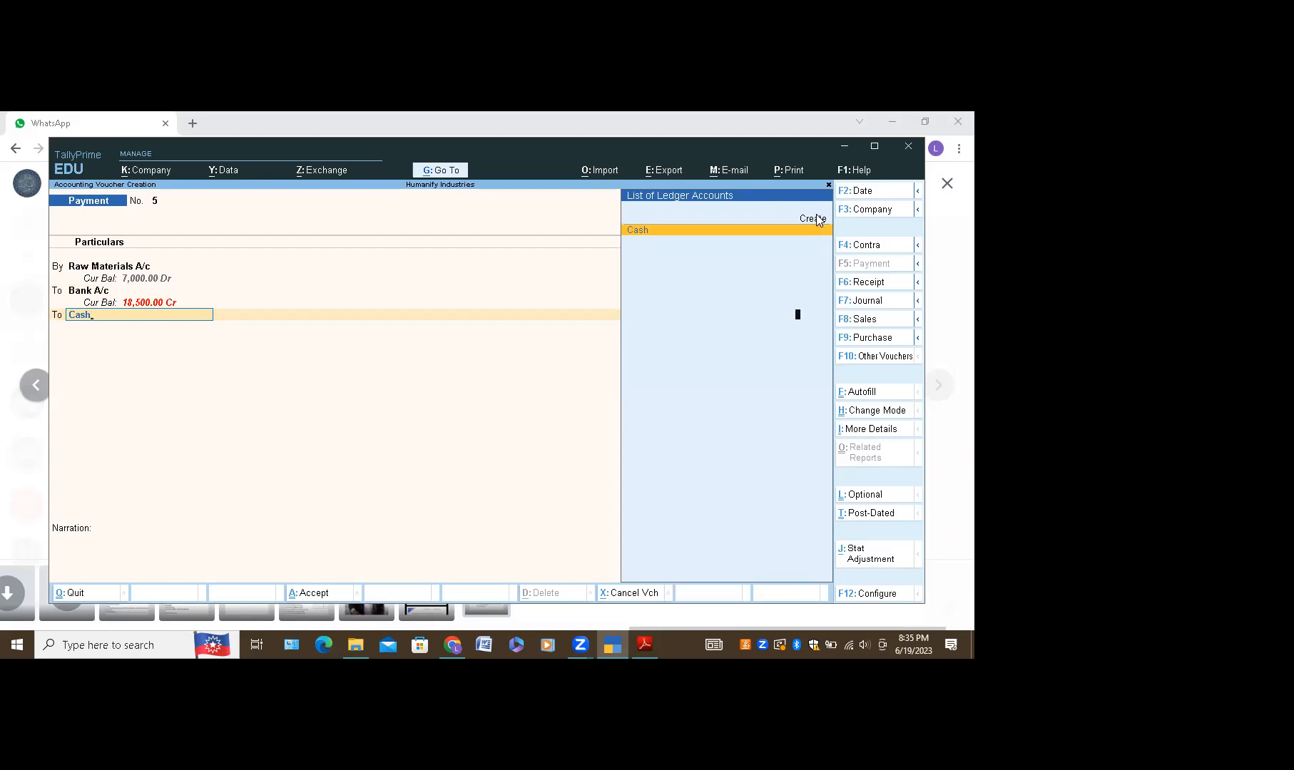
key("Return")
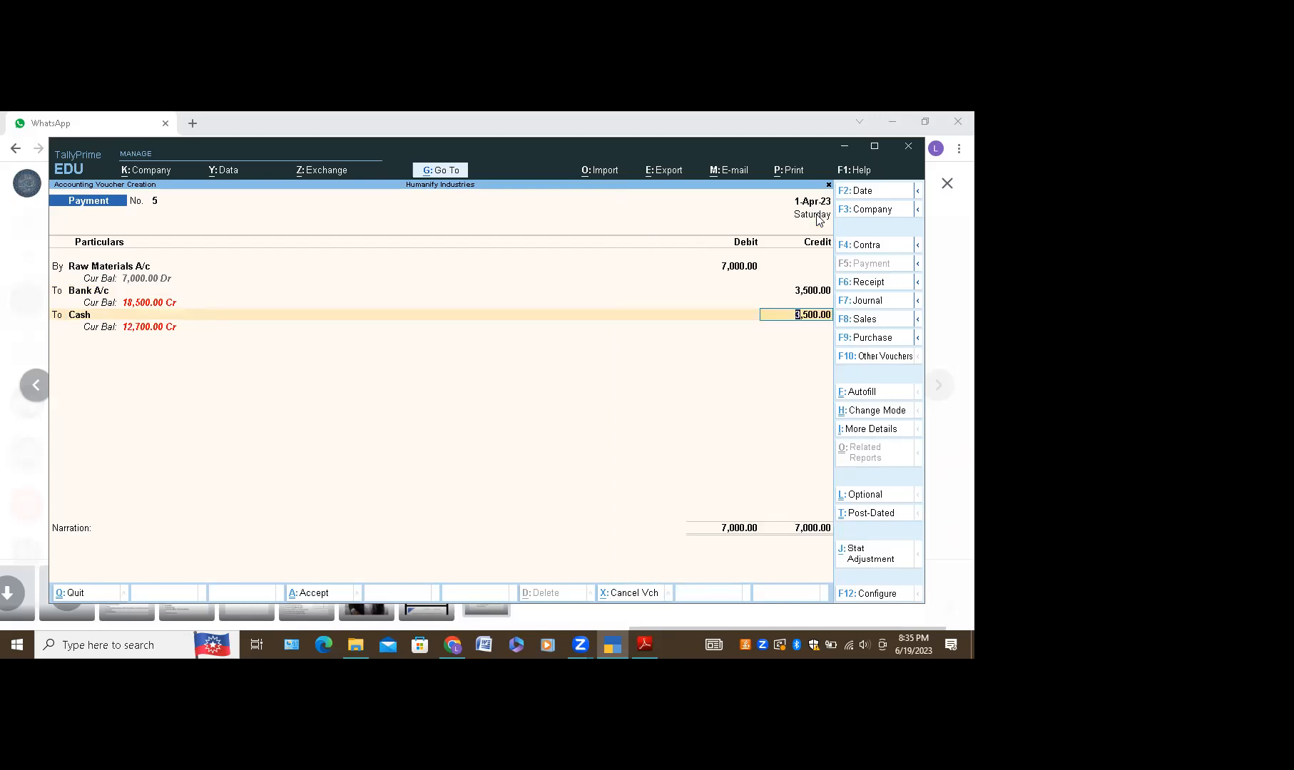
key("Return")
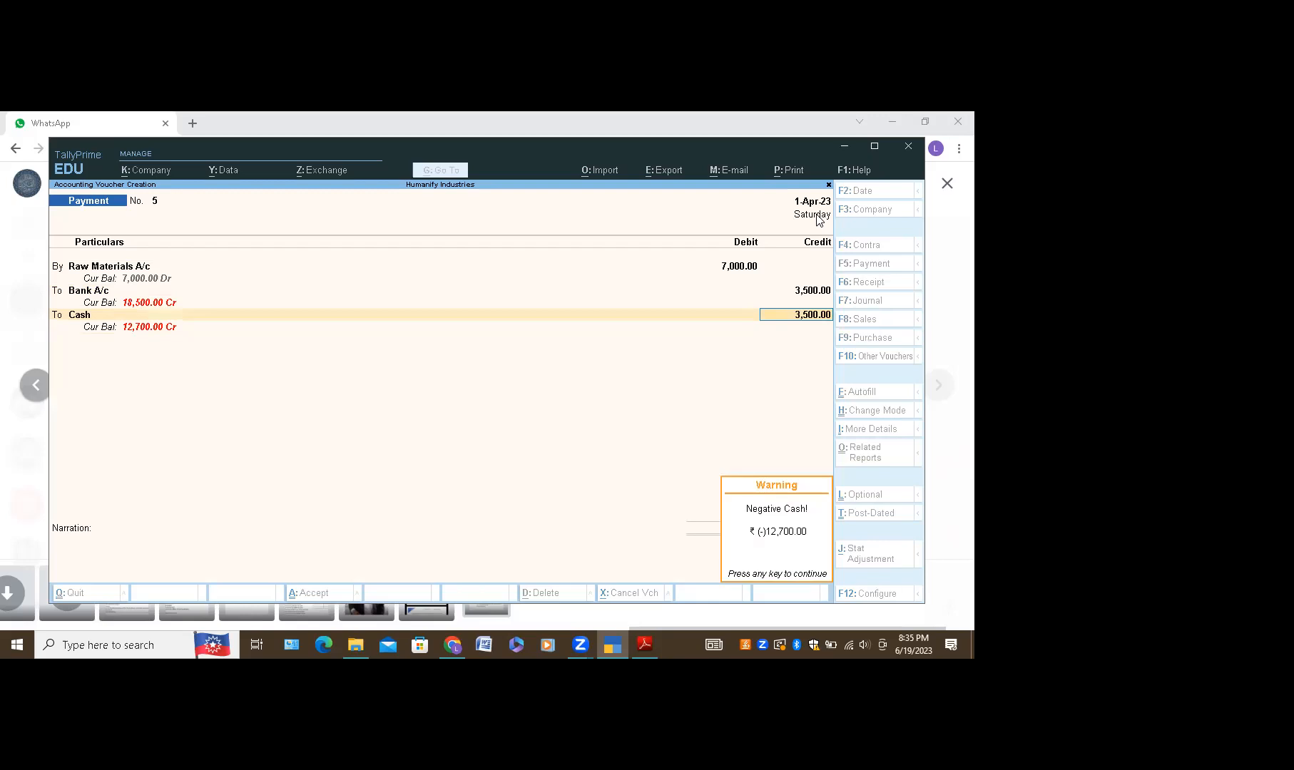
key("Return")
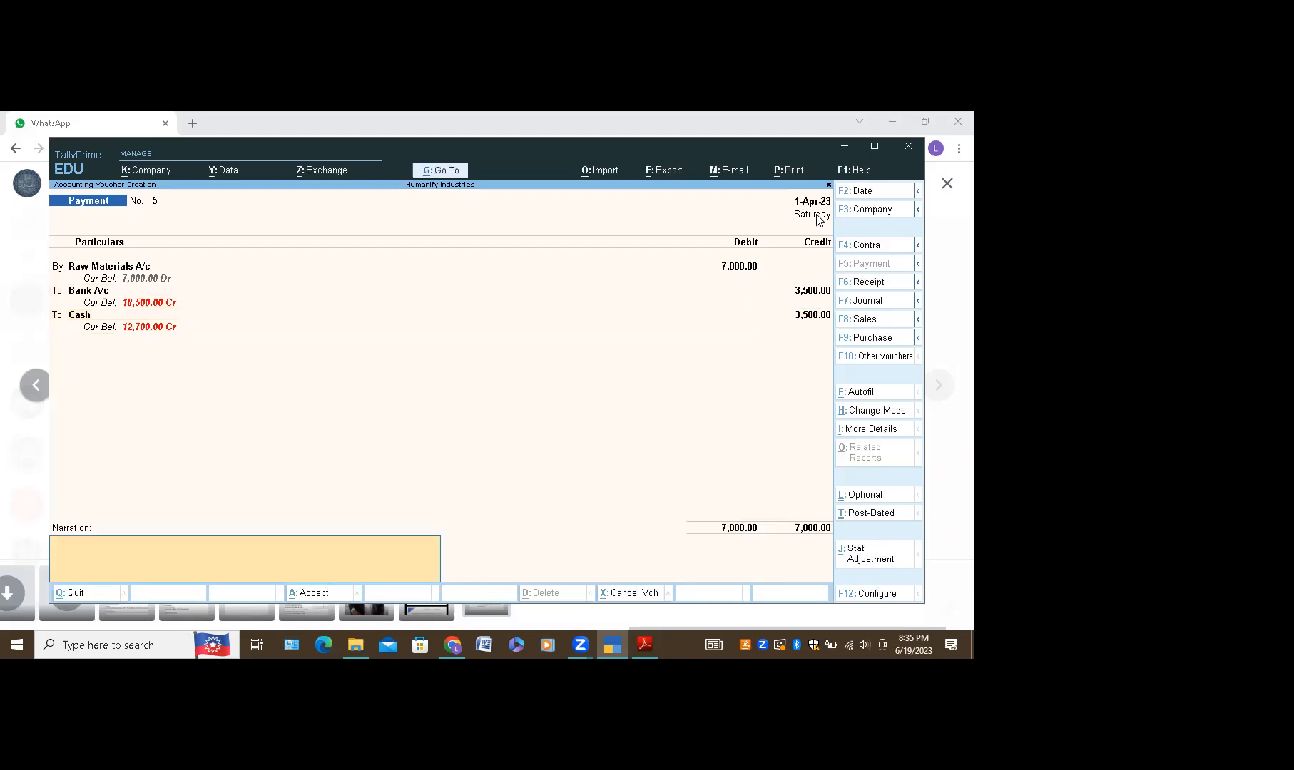
type("Being")
key("Return")
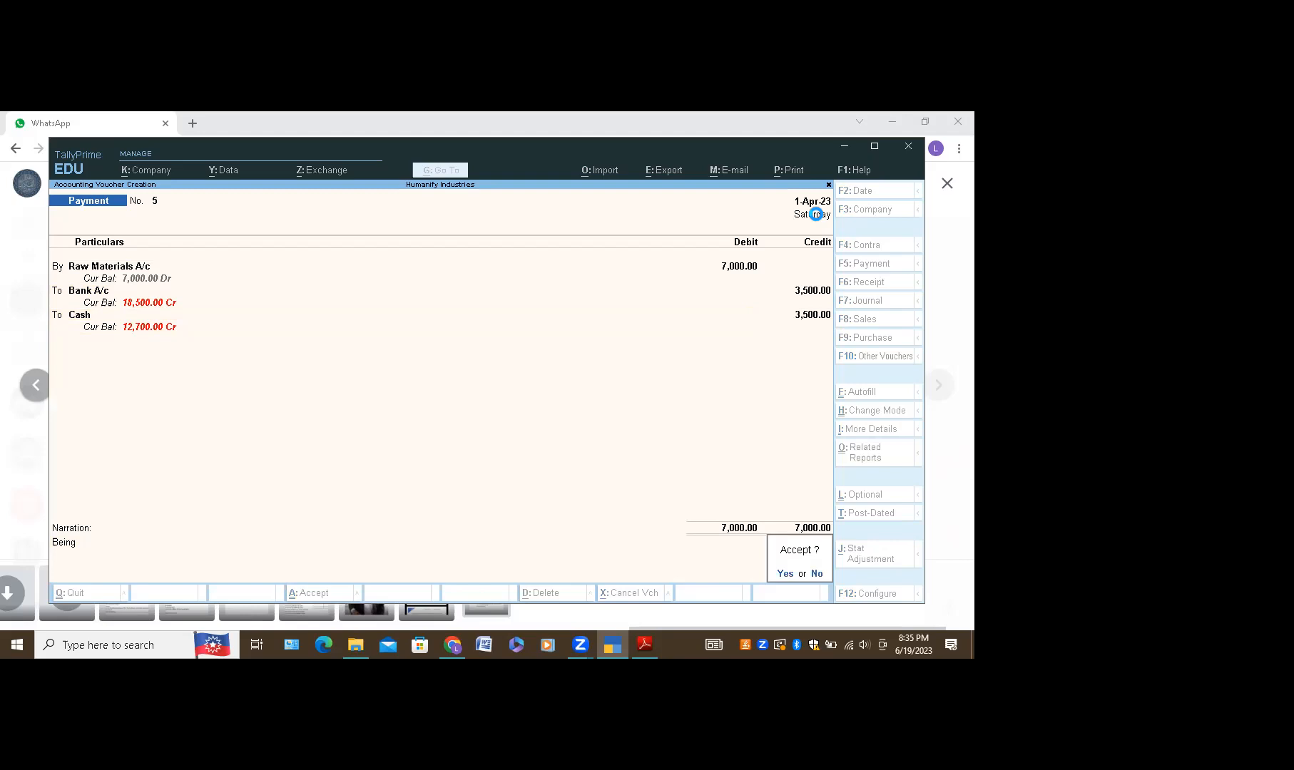
key("Return")
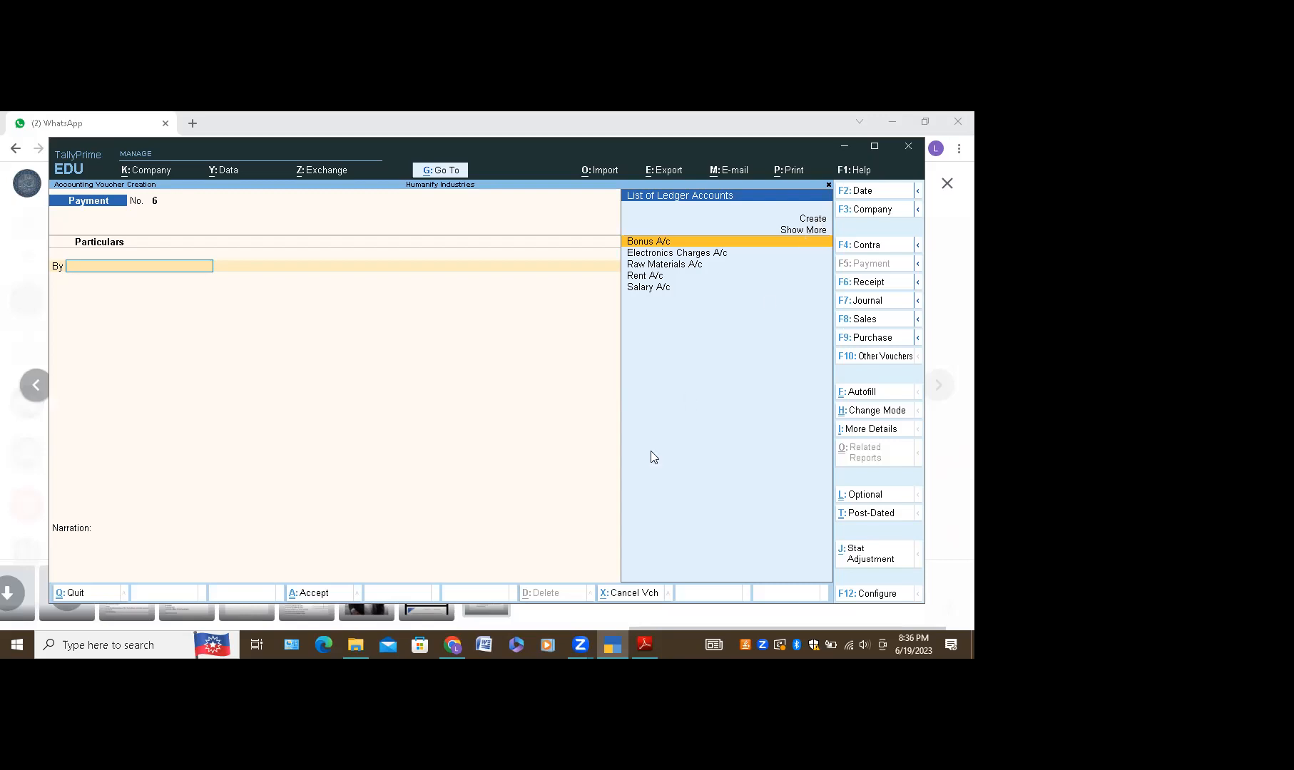
left_click(453, 645)
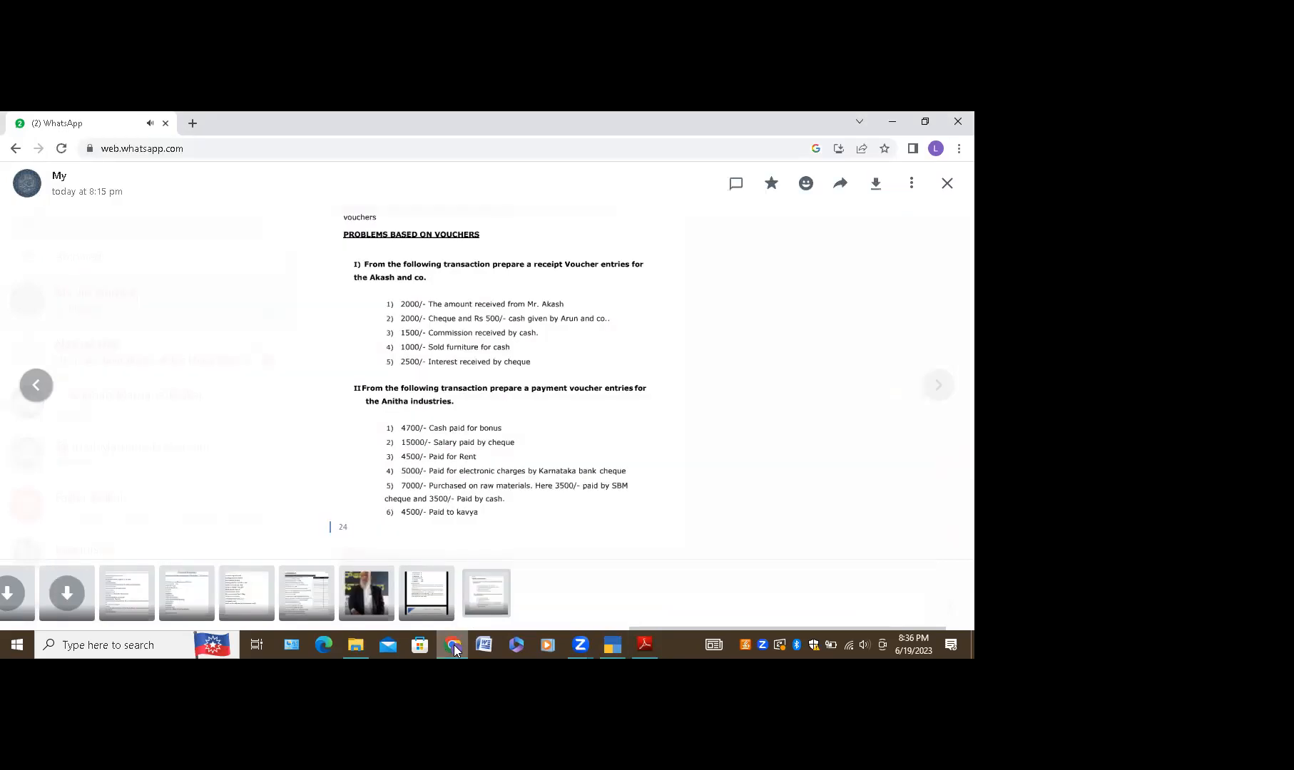
left_click(947, 184)
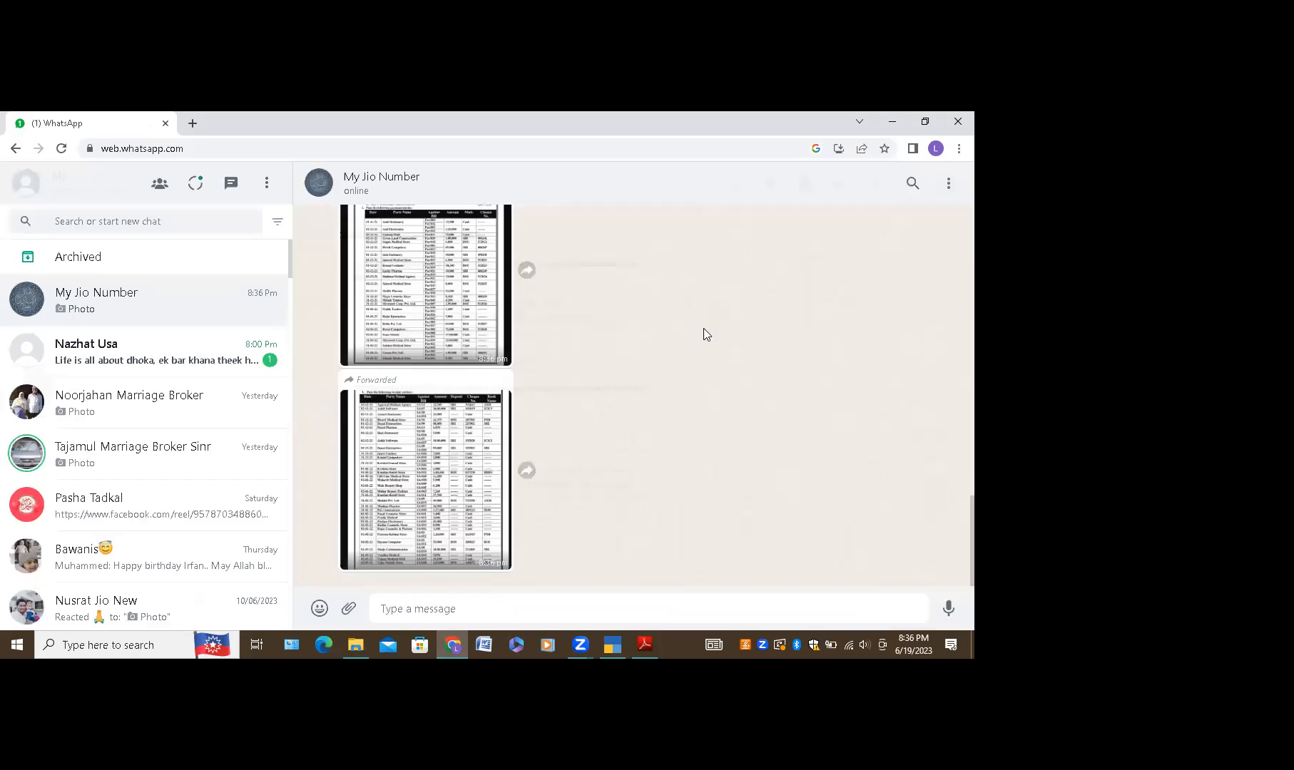
left_click(444, 273)
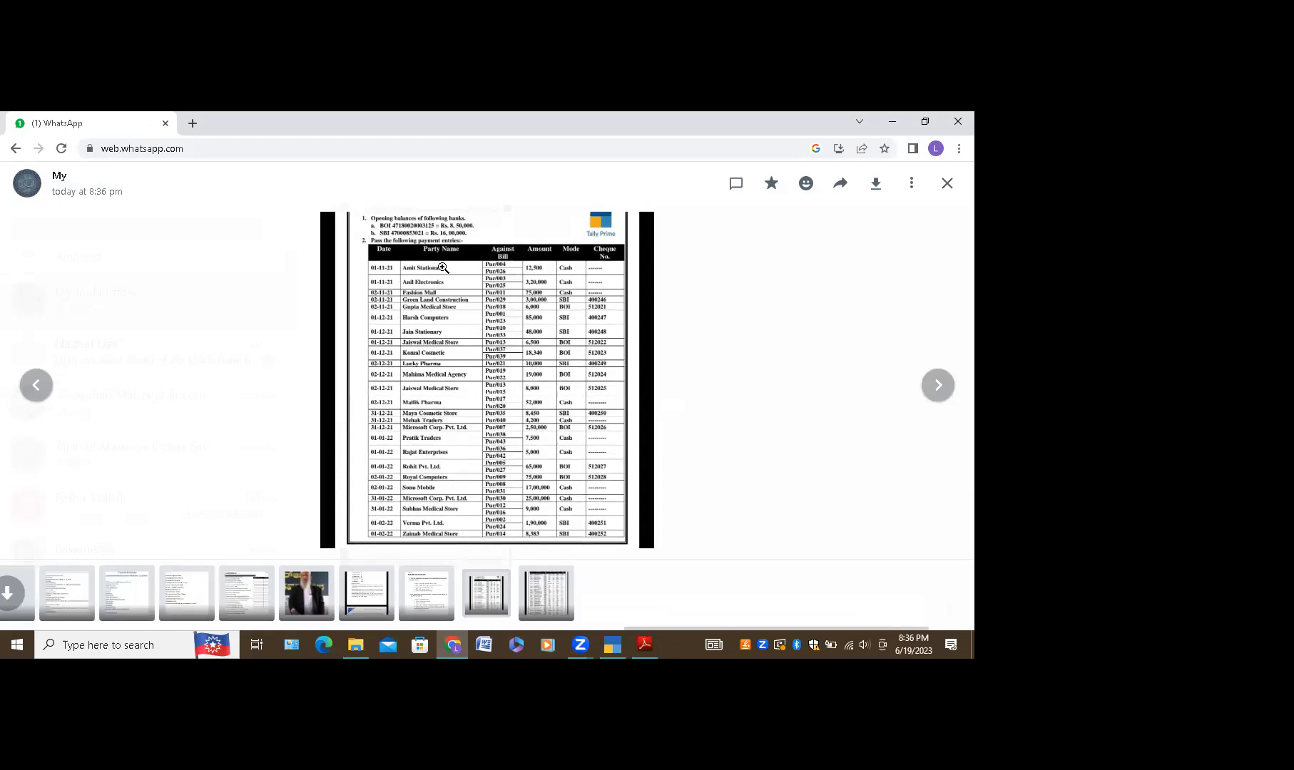
left_click(442, 268)
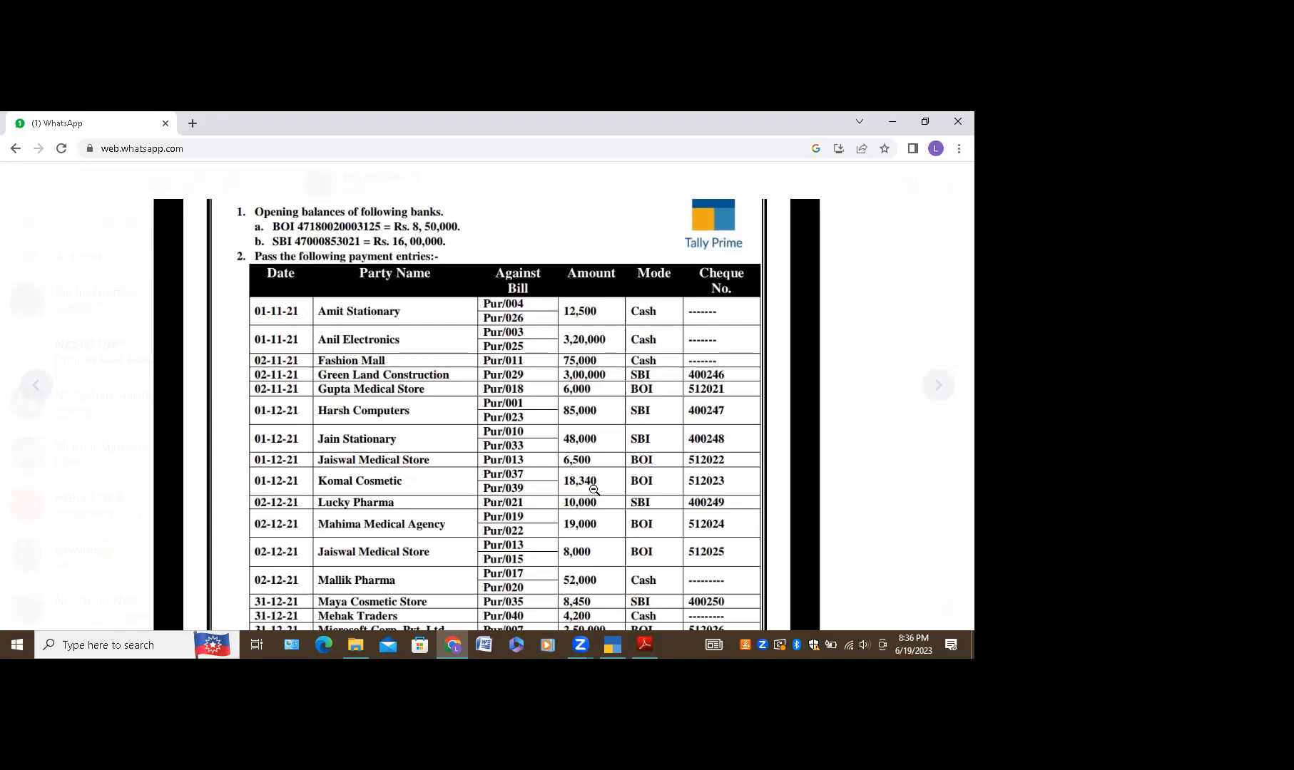
scroll(595, 493, "down", 5)
left_click(605, 646)
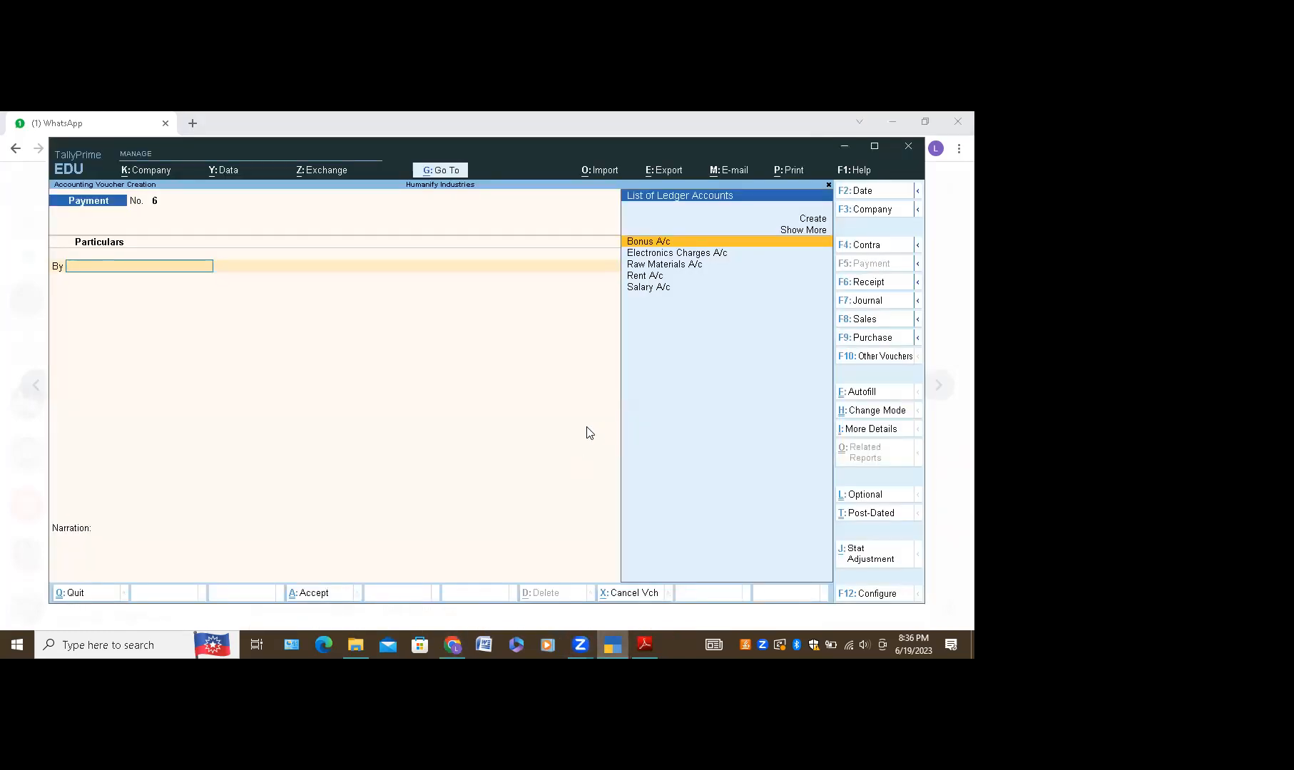
Step: Quit blank Payment voucher 6 and open Master Creation from Gateway of Tally
key("Escape")
key("y")
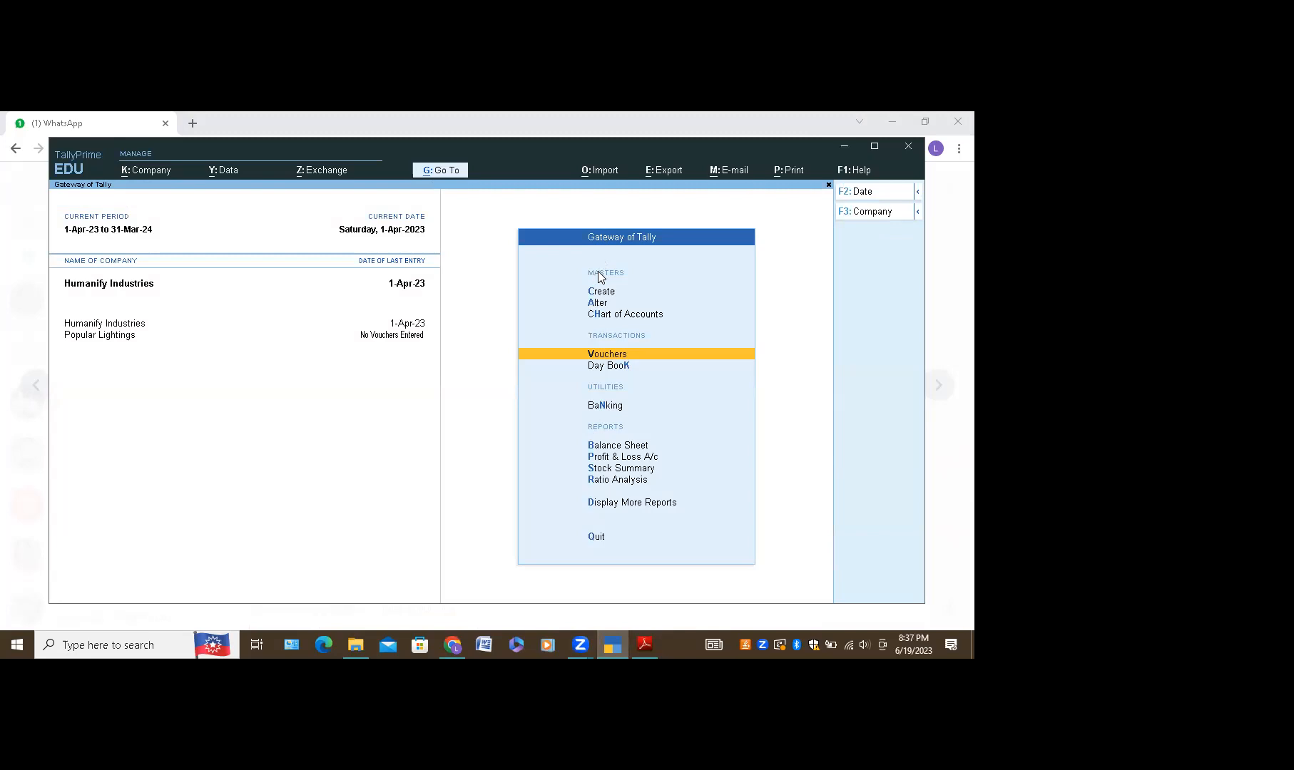
left_click(598, 292)
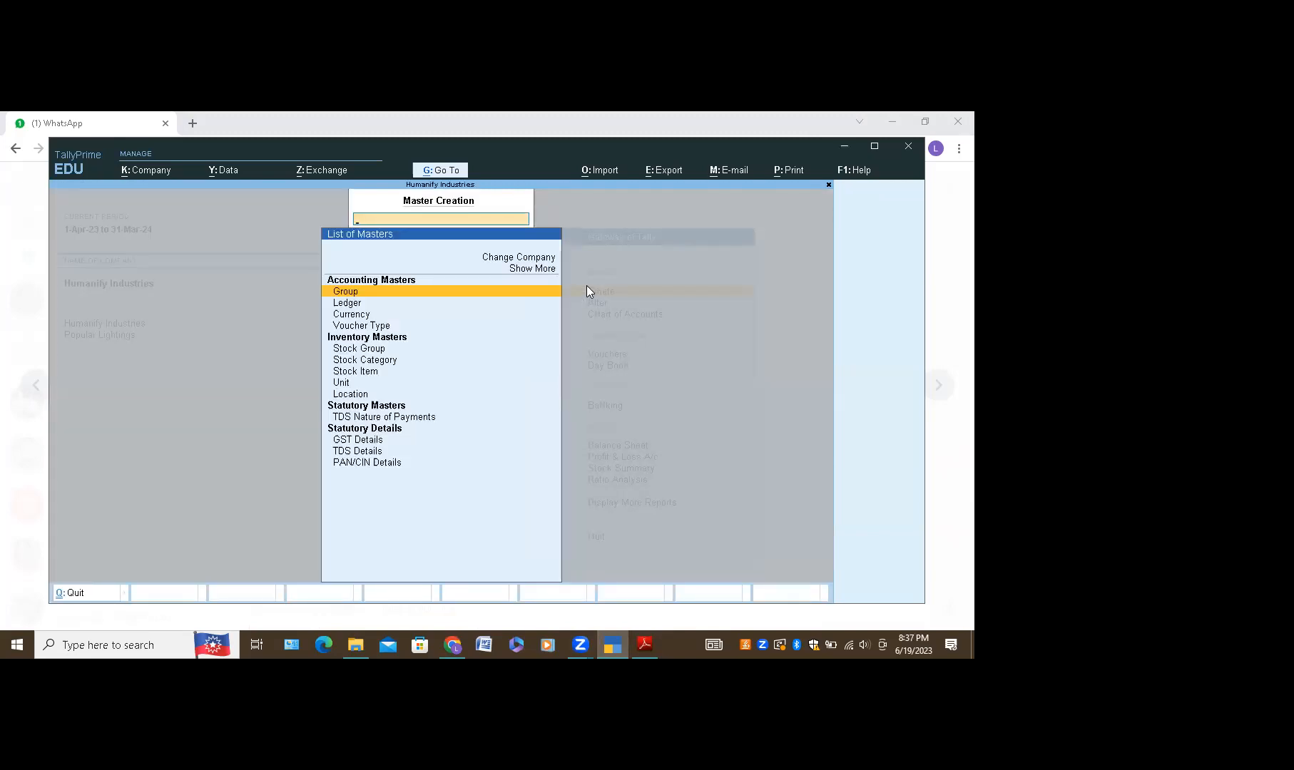
Step: Begin a new ledger named BOI and move to its group field
left_click(372, 302)
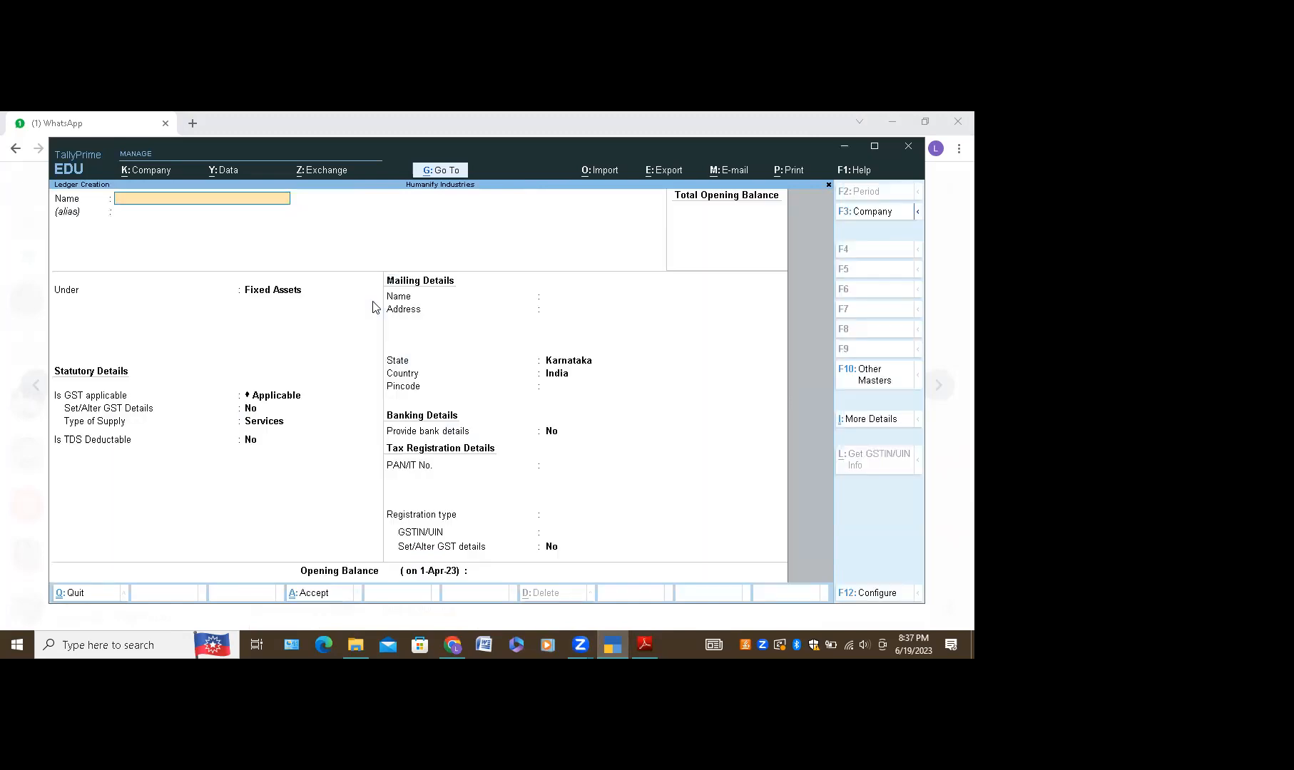
type("BO")
key("Return")
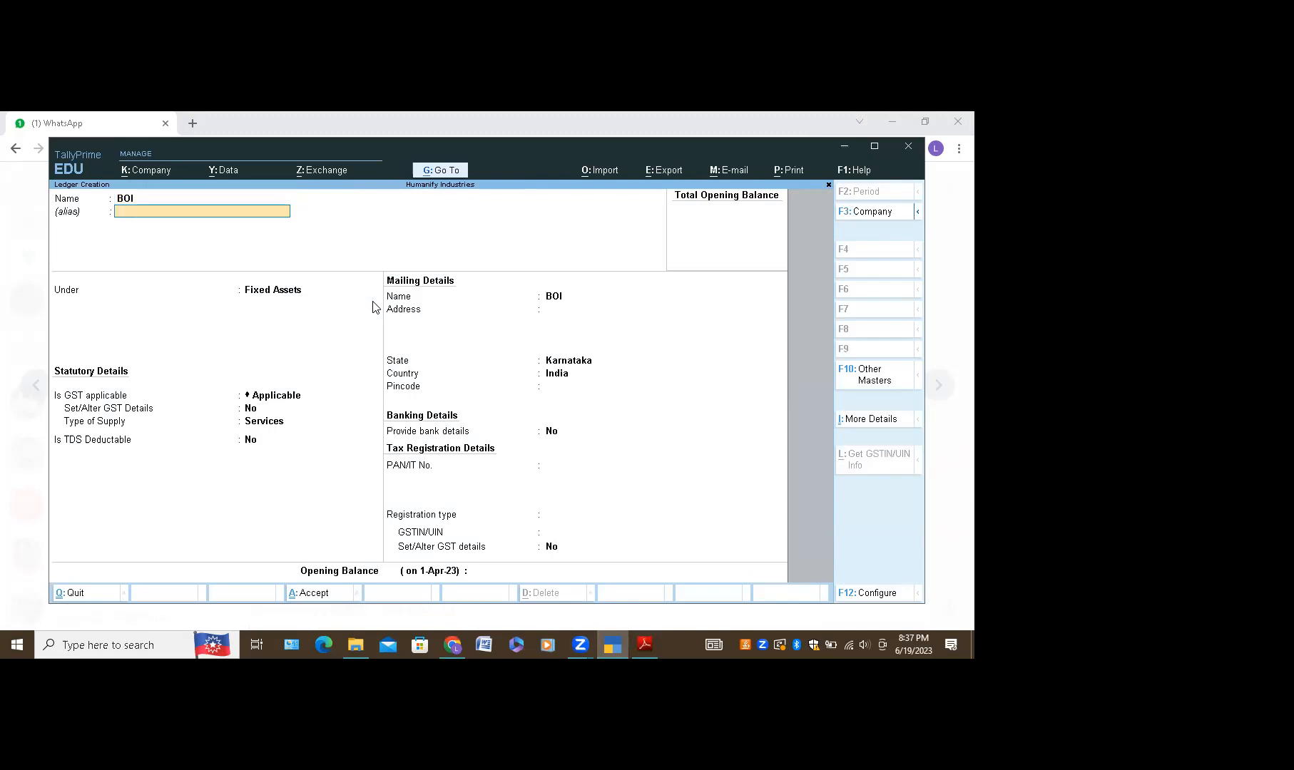
key("Return")
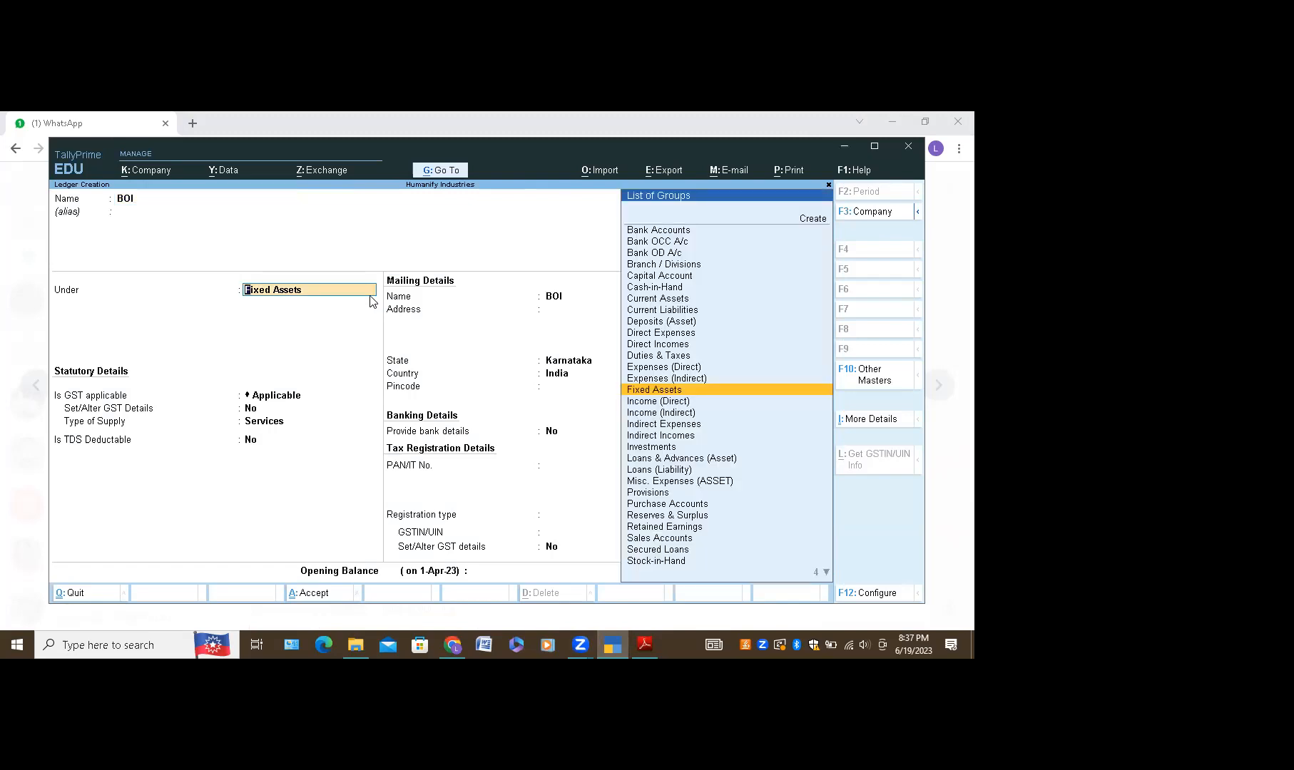
left_click(670, 232)
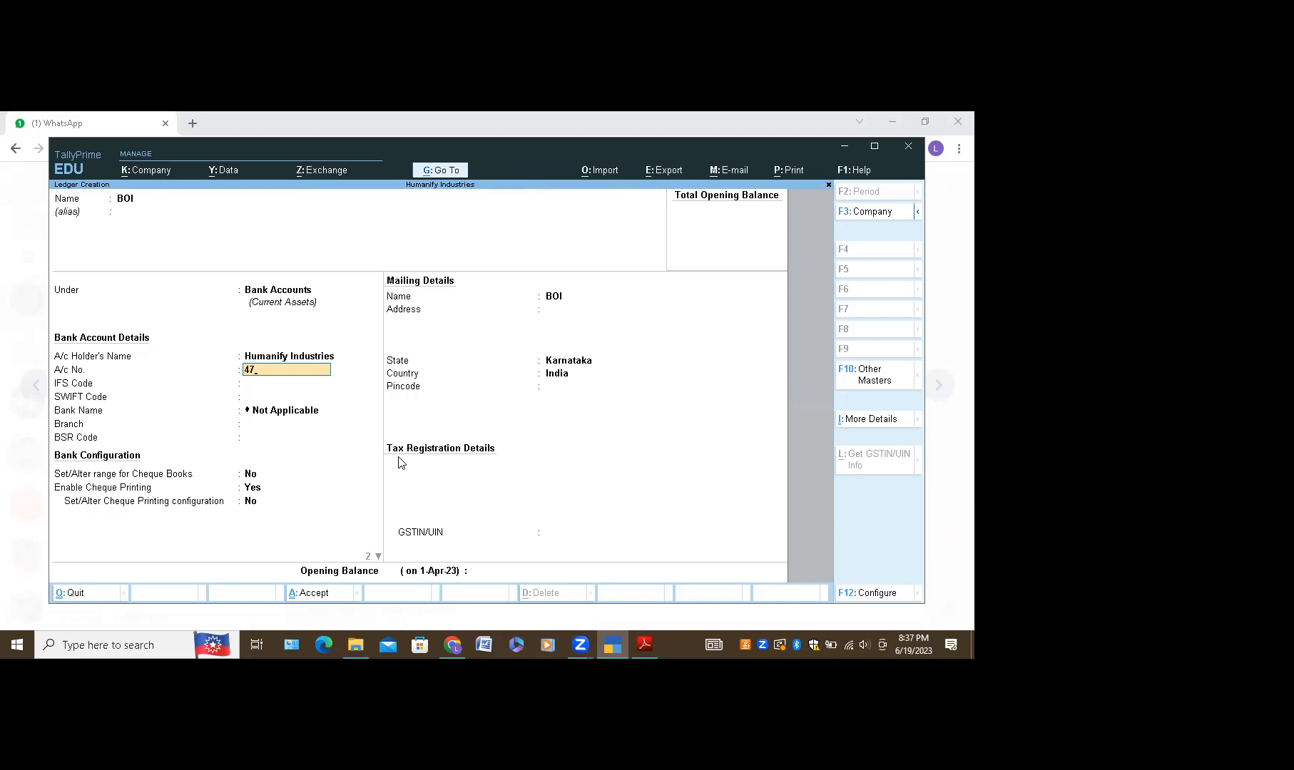
key("Return")
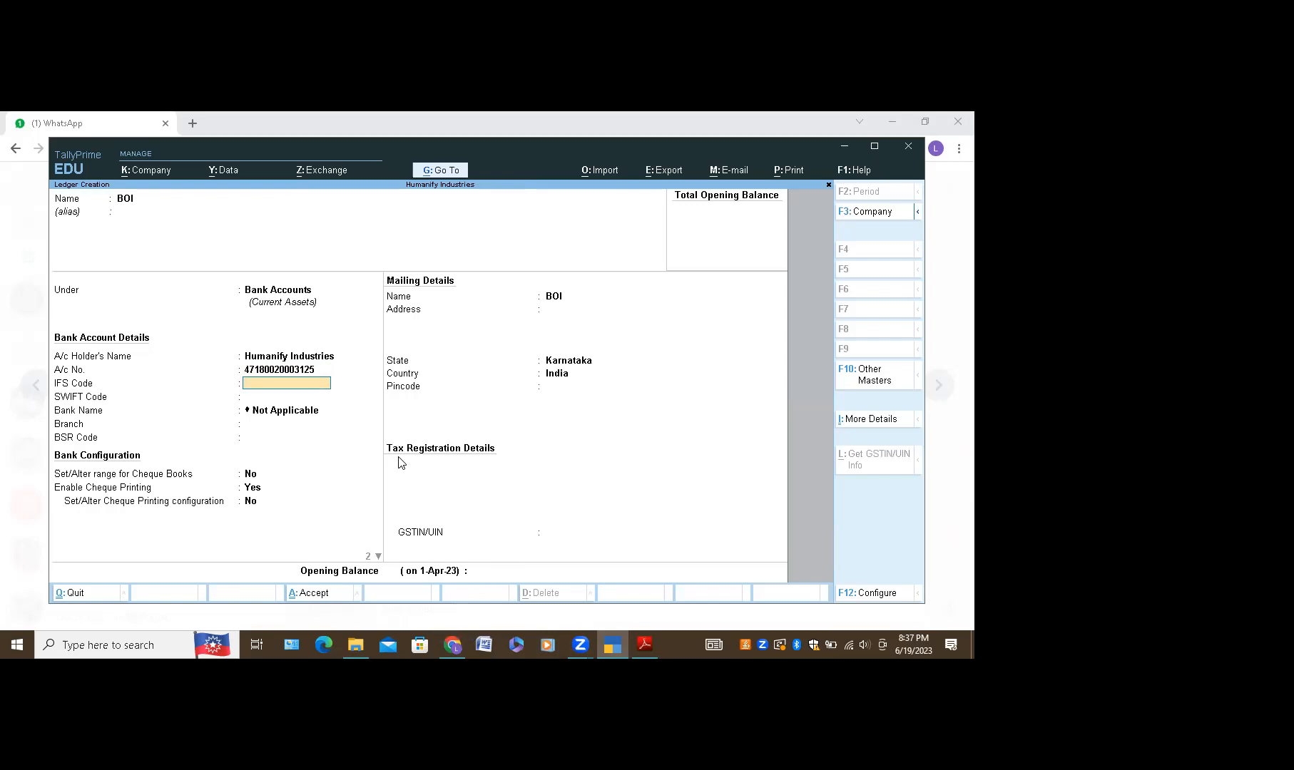
key("Return")
key("Return")
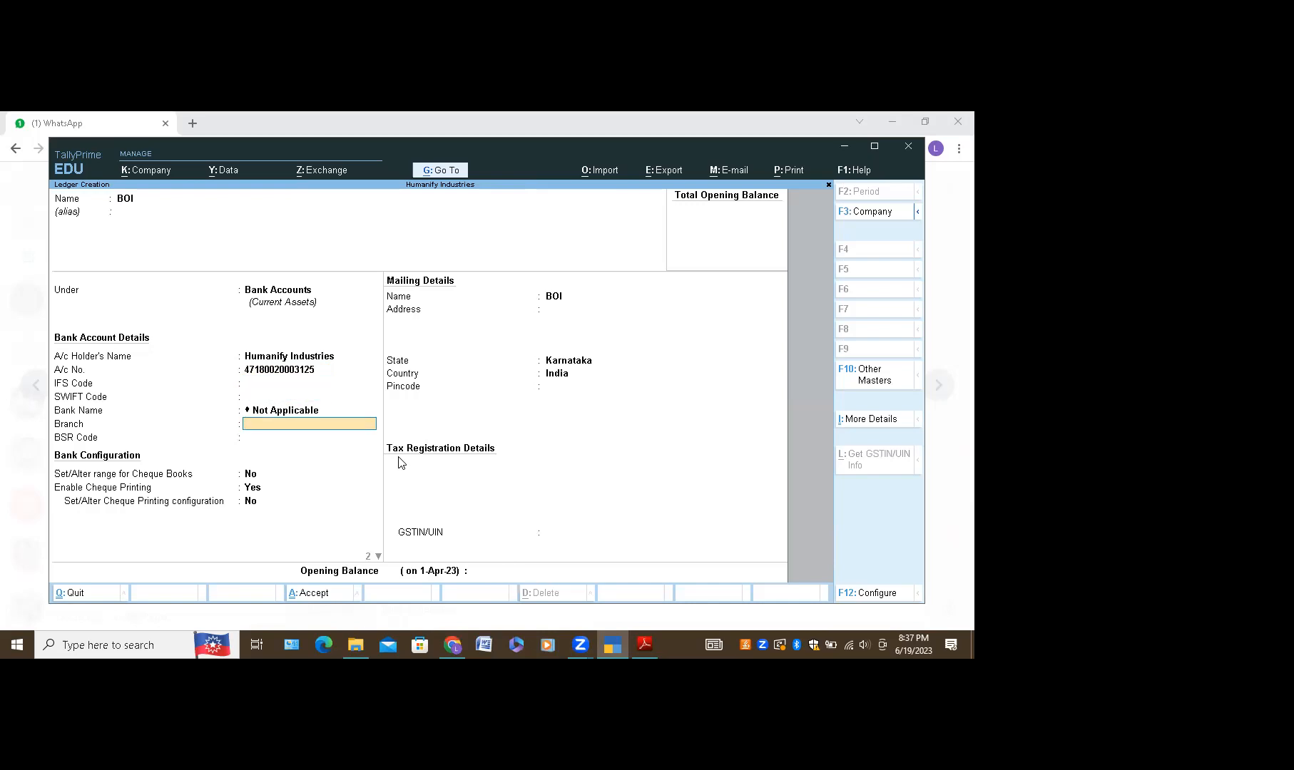
key("Return")
key("Return")
key("Return")
key("Return")
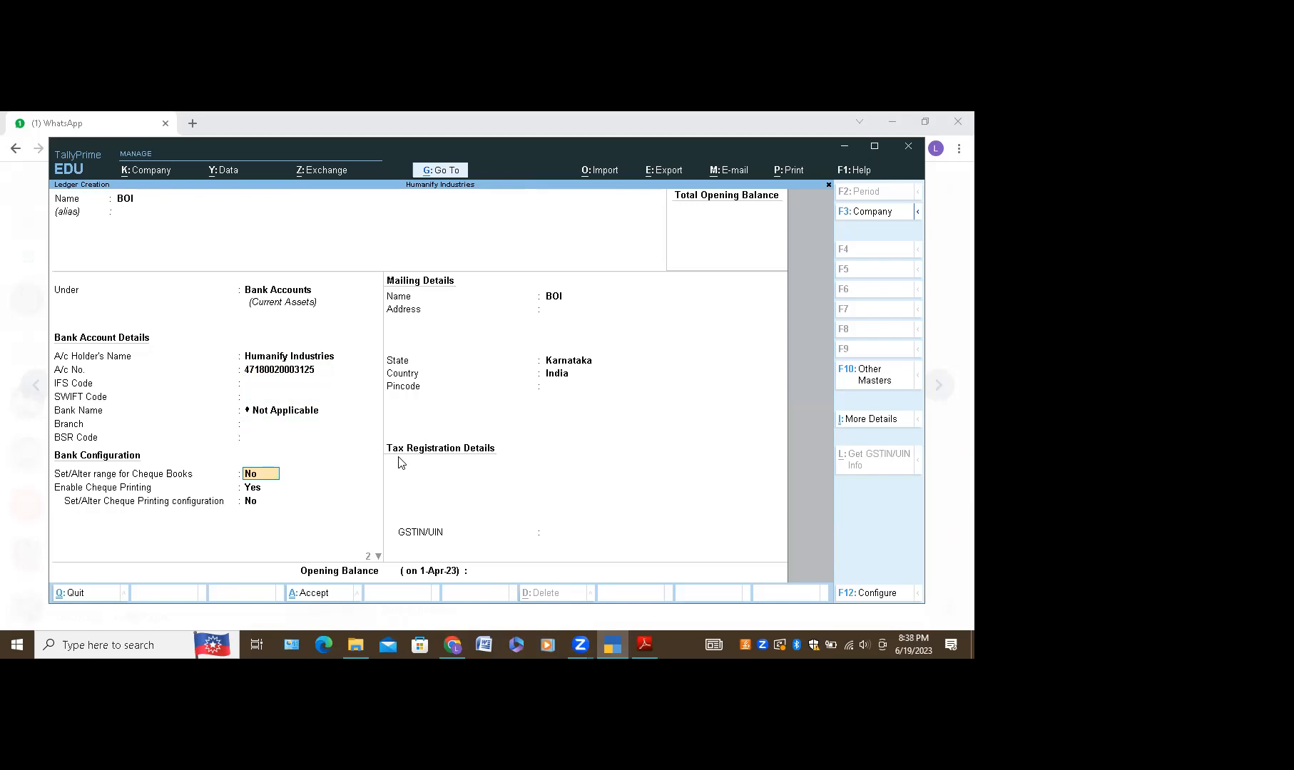
key("Return")
key("Return")
key("Return")
key("Return")
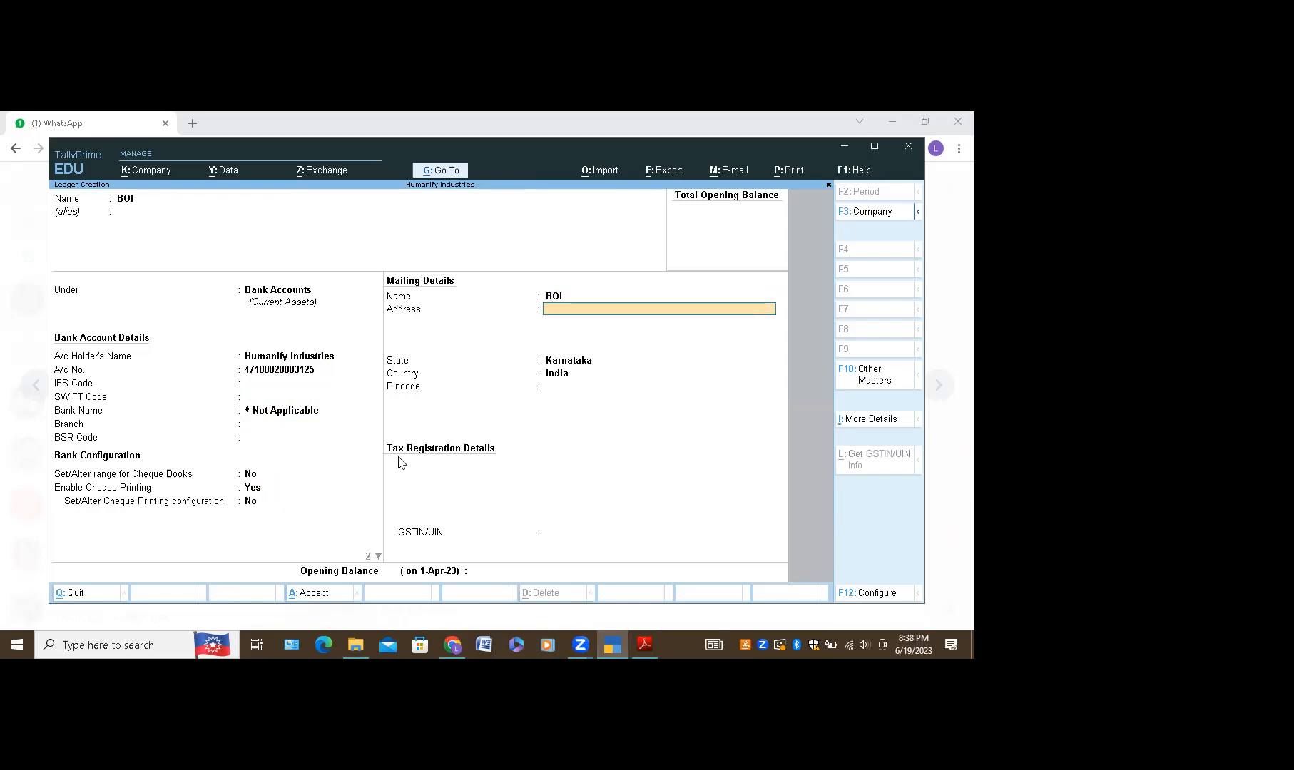
key("Return")
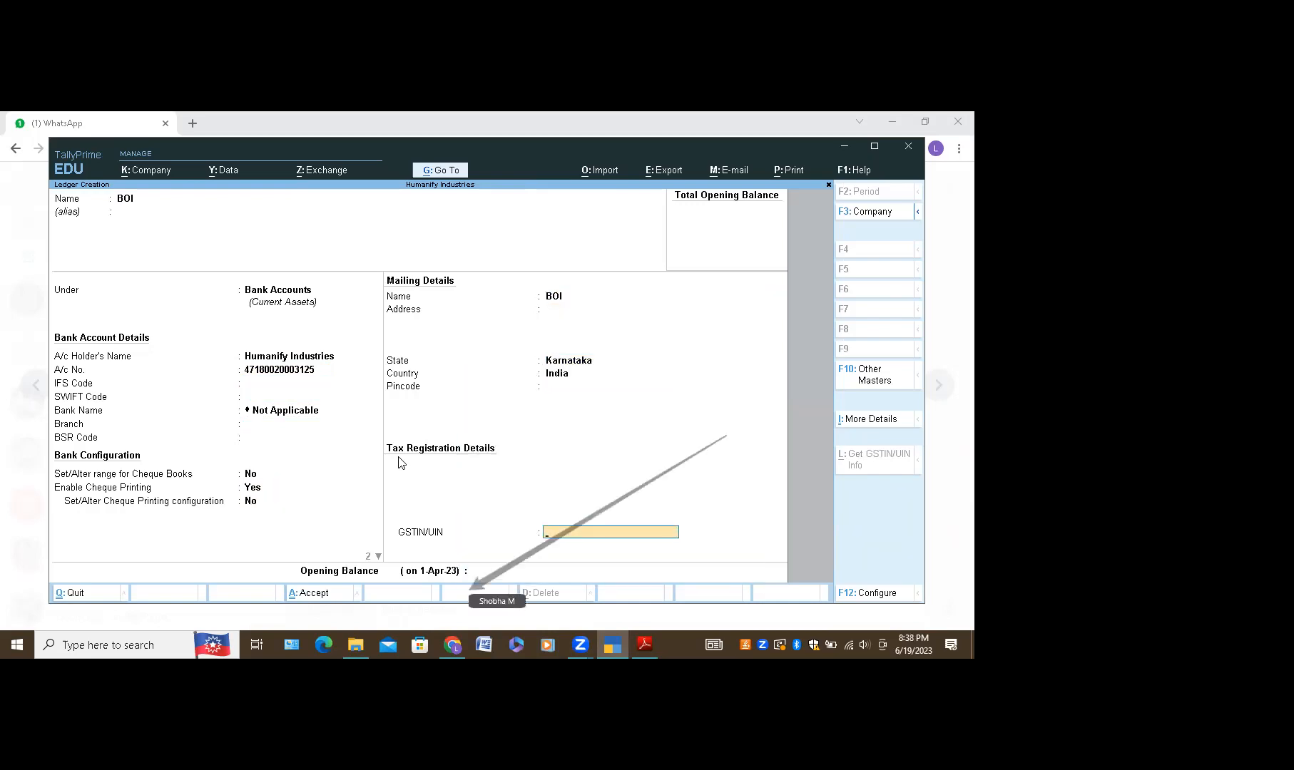
key("Return")
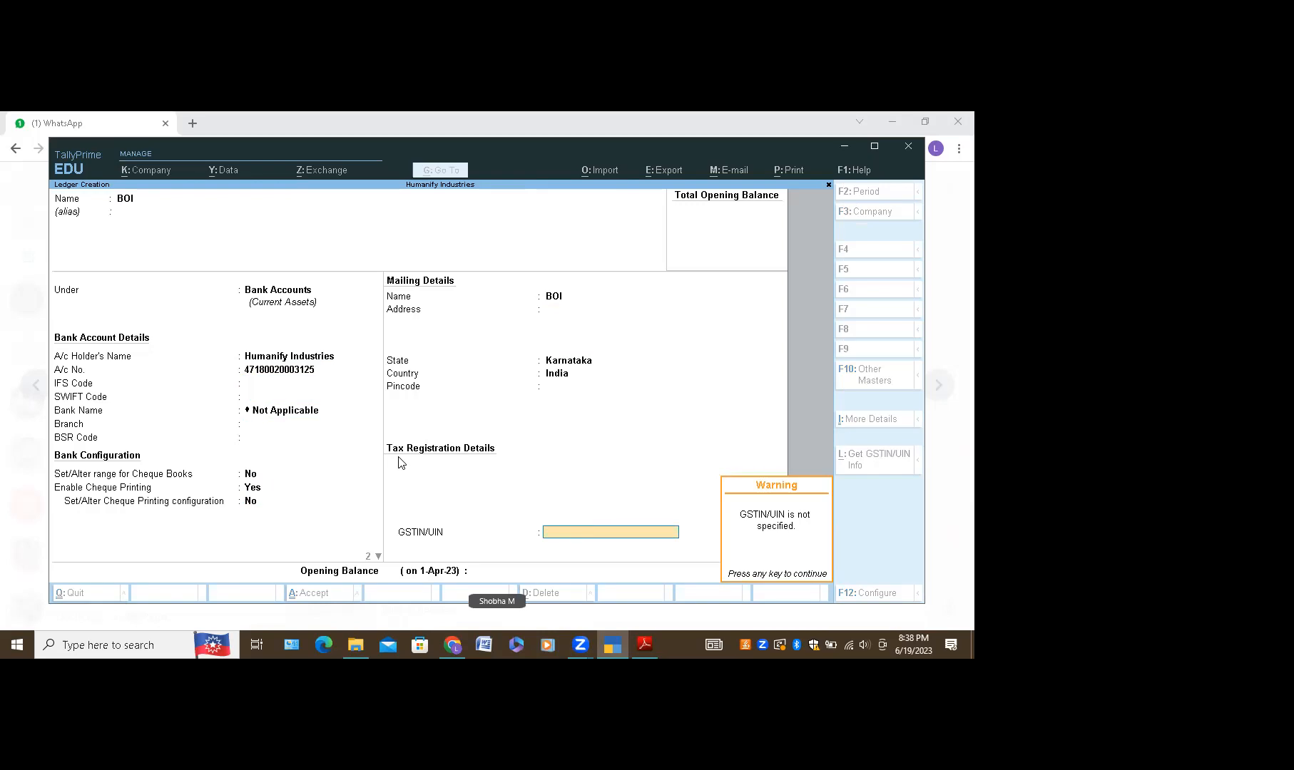
key("Return")
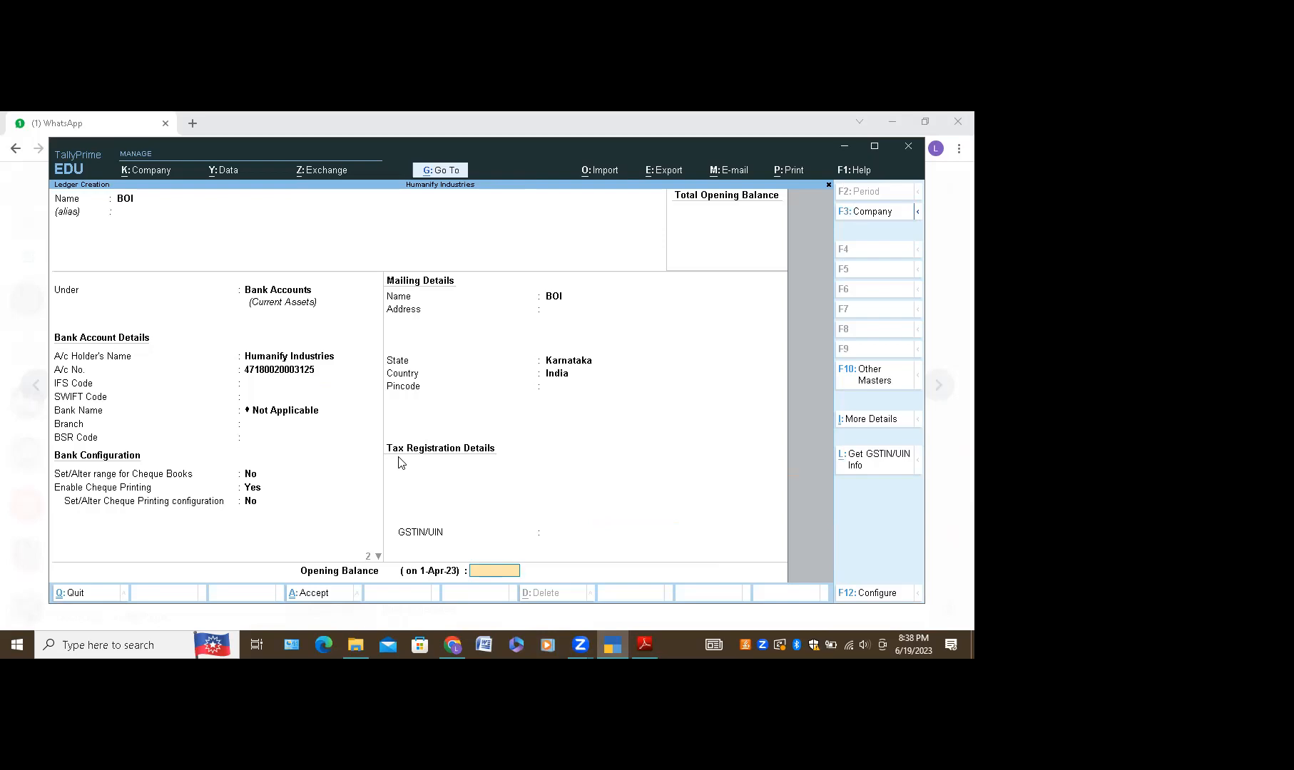
Step: Give BOI an 8,50,000 Dr opening balance and save the ledger
type("850000")
key("Return")
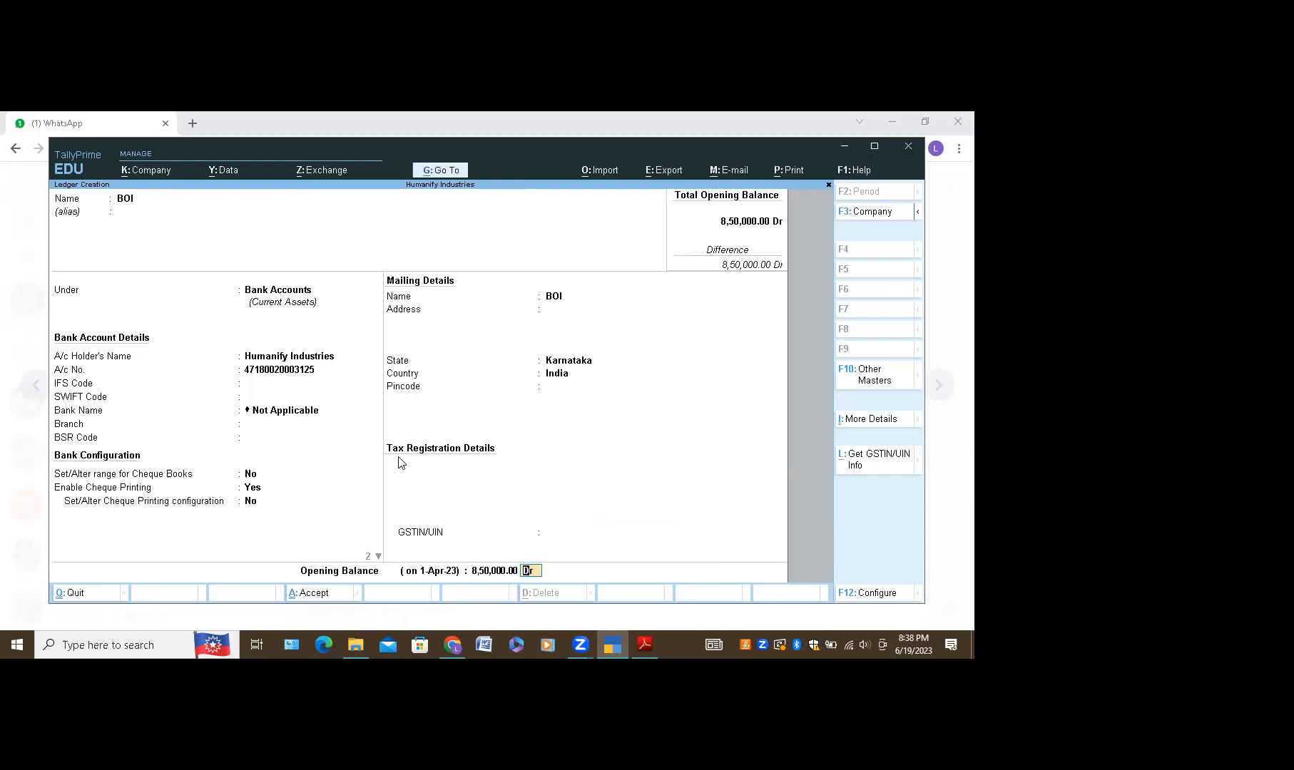
key("Return")
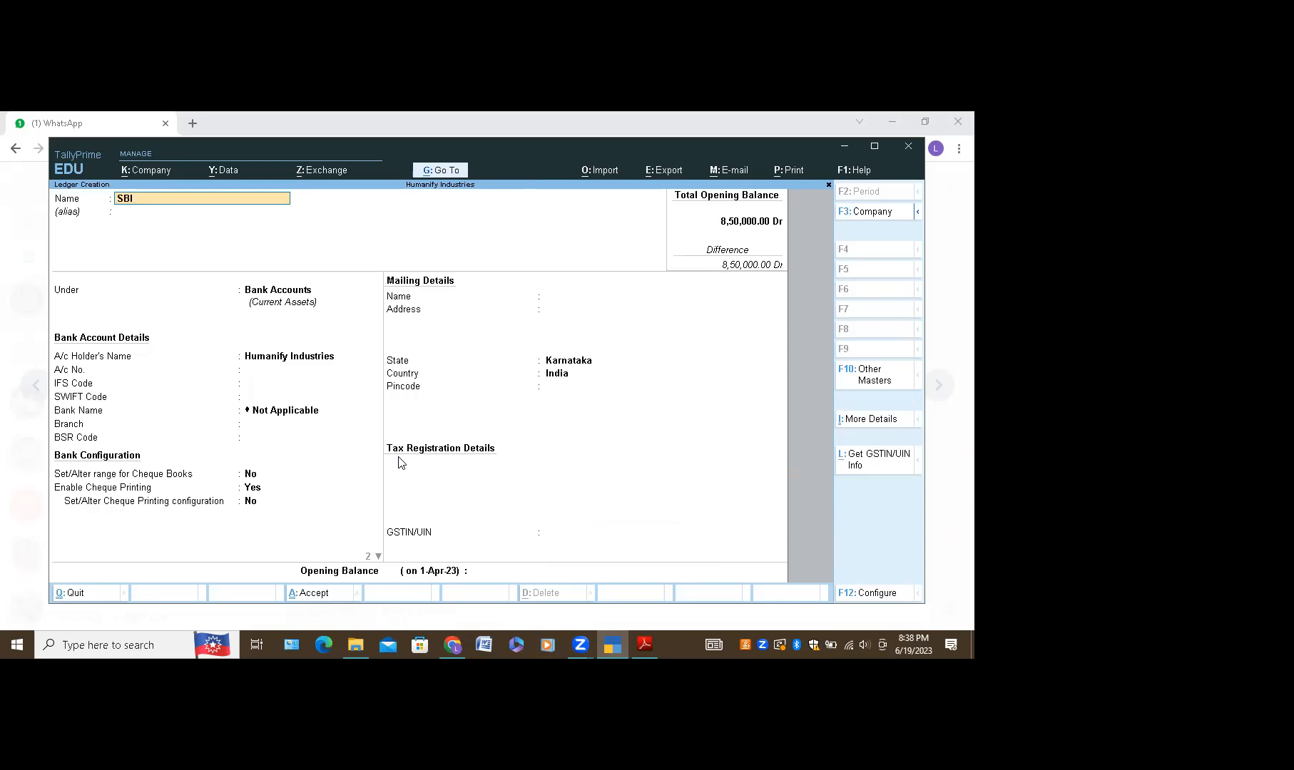
Step: Keep SBI under Bank Accounts and enter a 16,00,000 opening balance
key("Return")
key("Return")
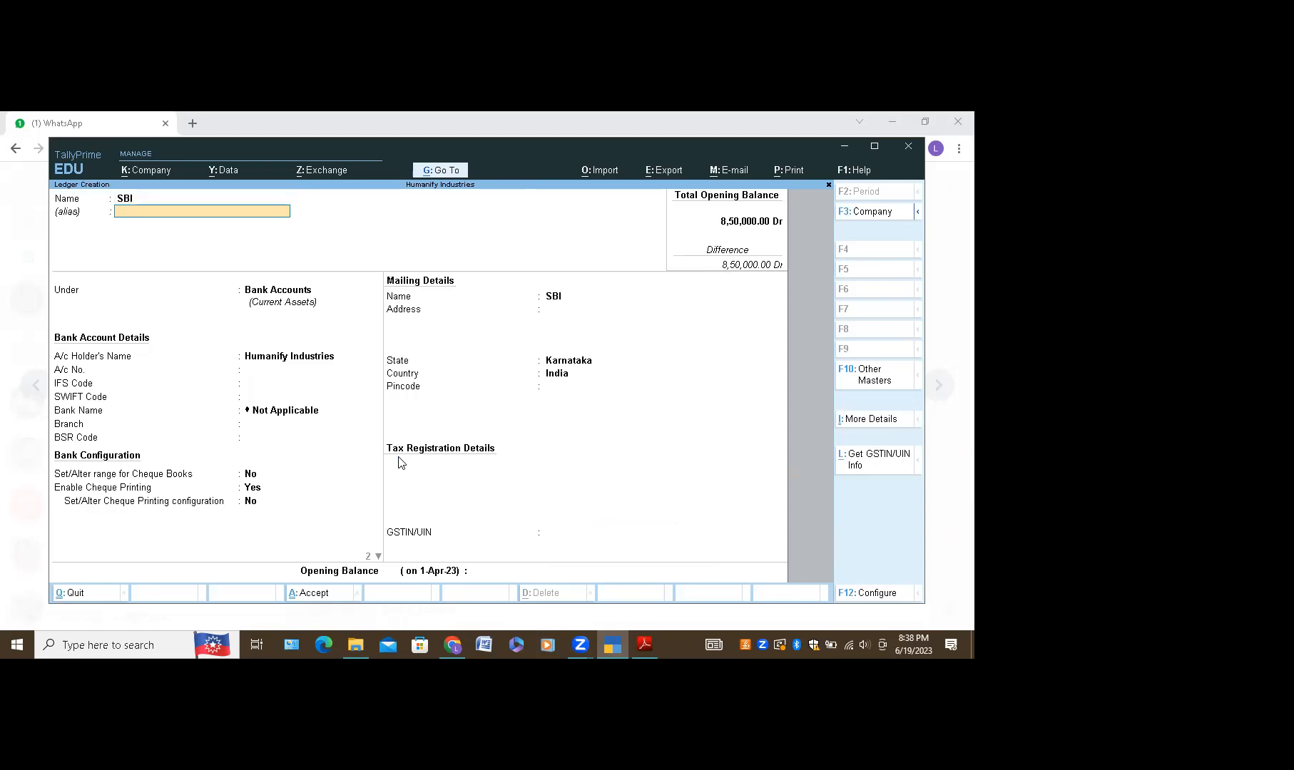
key("Return")
key("Return")
key("Return")
key("Return")
key("Return")
key("Return")
key("Return")
key("Return")
key("Return")
key("Return")
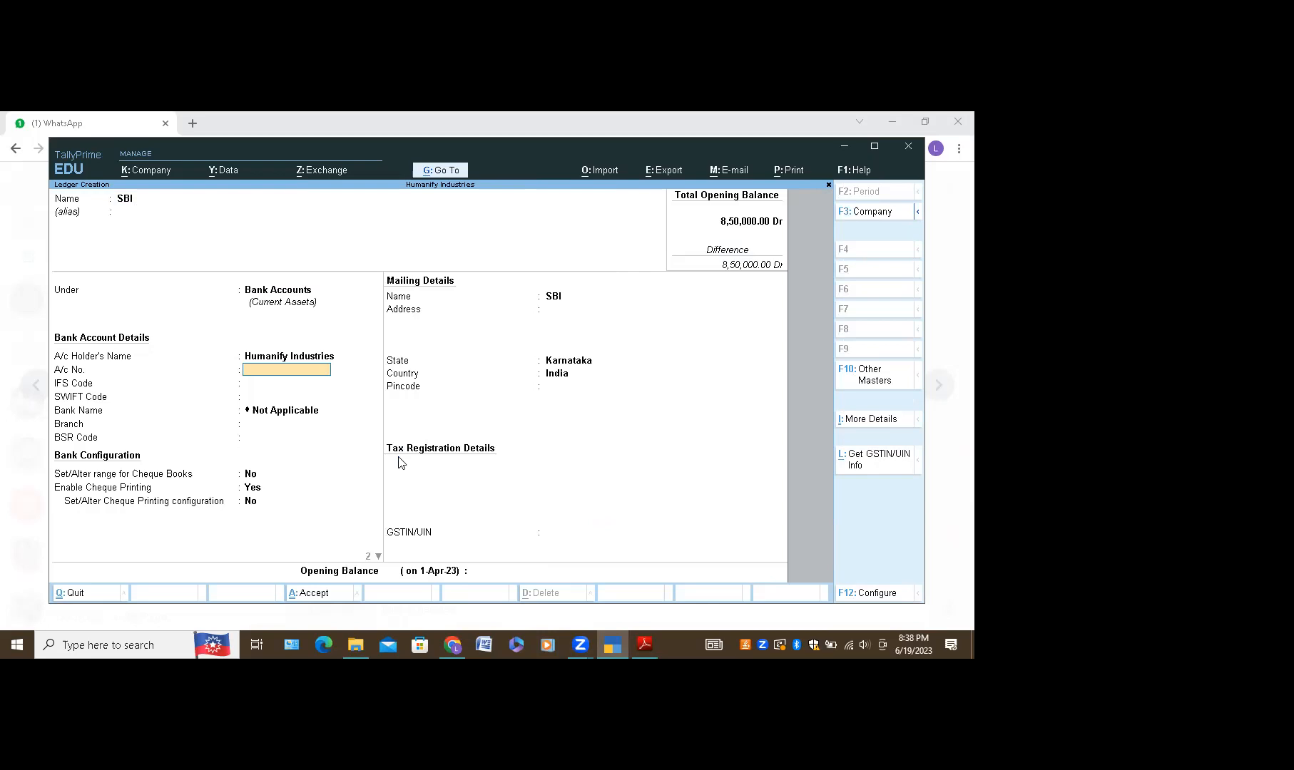
key("Return")
key("Return")
key("Return")
key("Return")
key("Return")
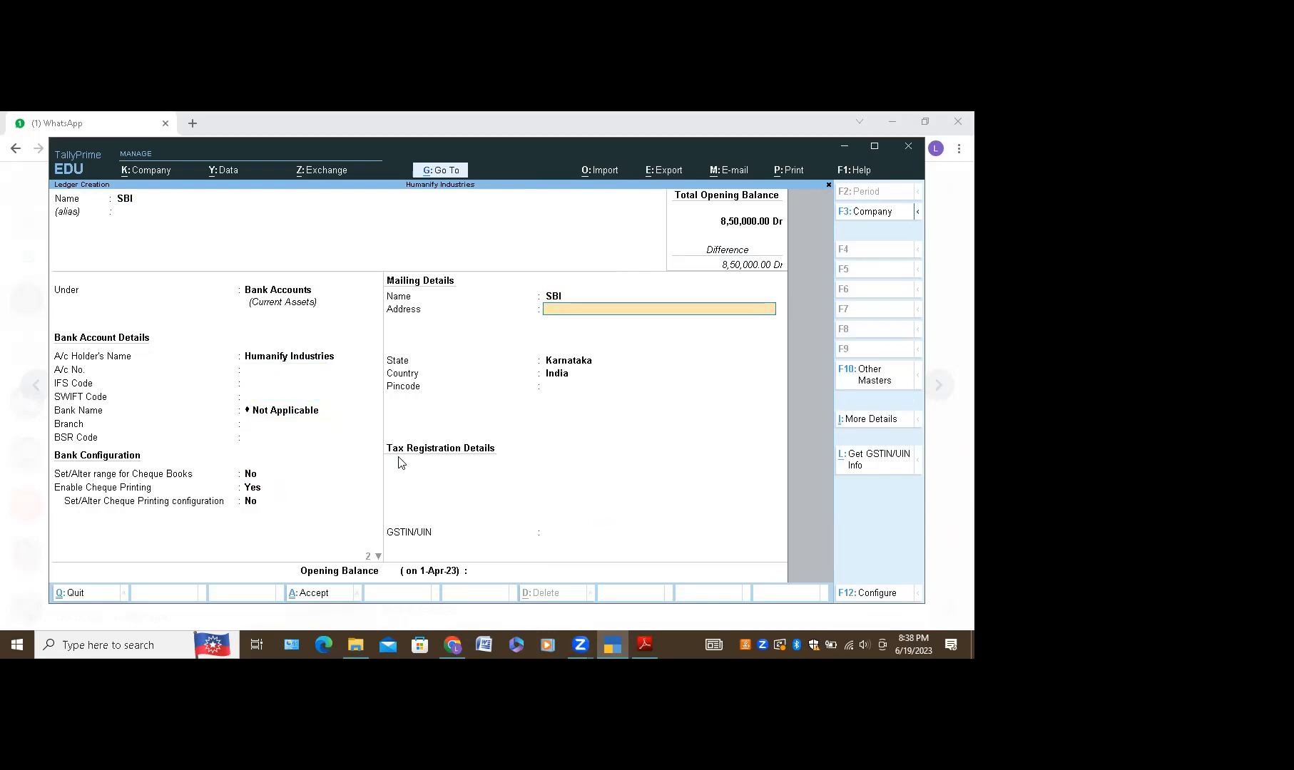
key("Return")
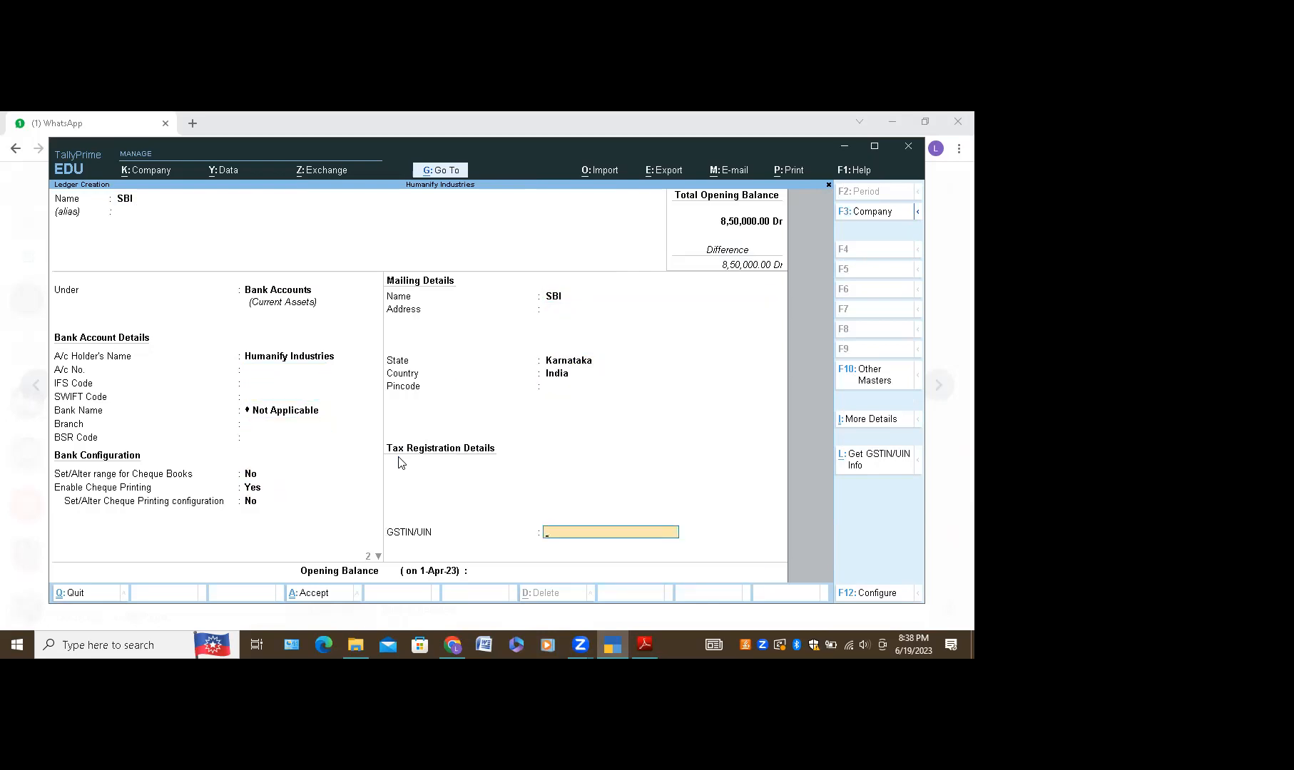
key("Return")
key("Return")
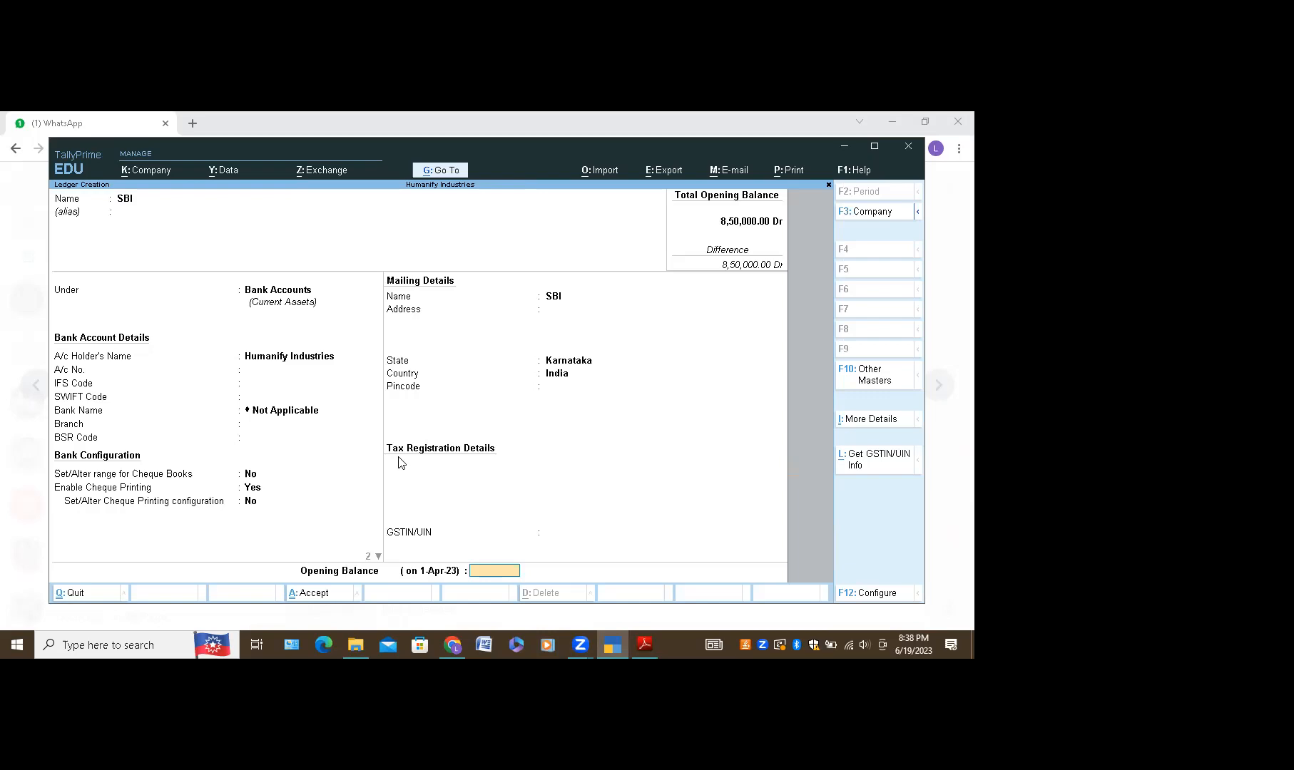
type("1600000")
key("Up")
key("Up")
key("Up")
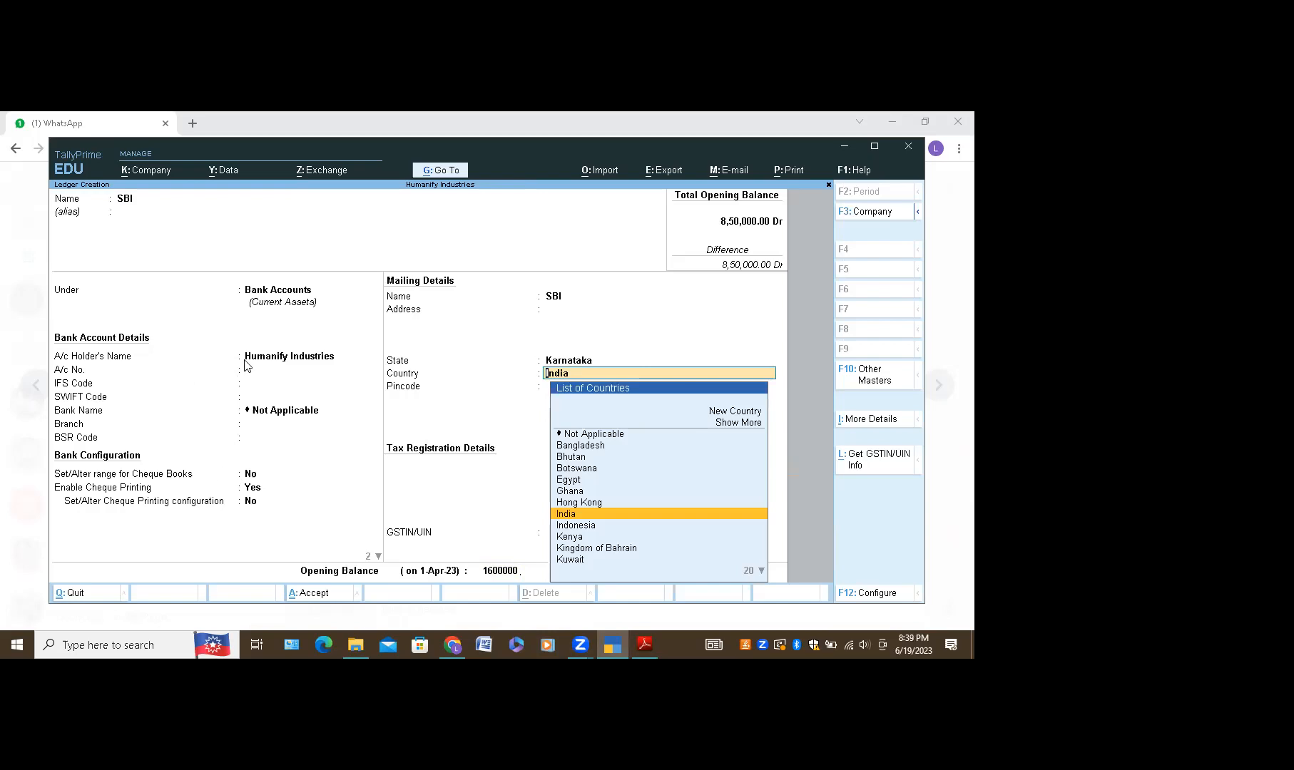
left_click(263, 382)
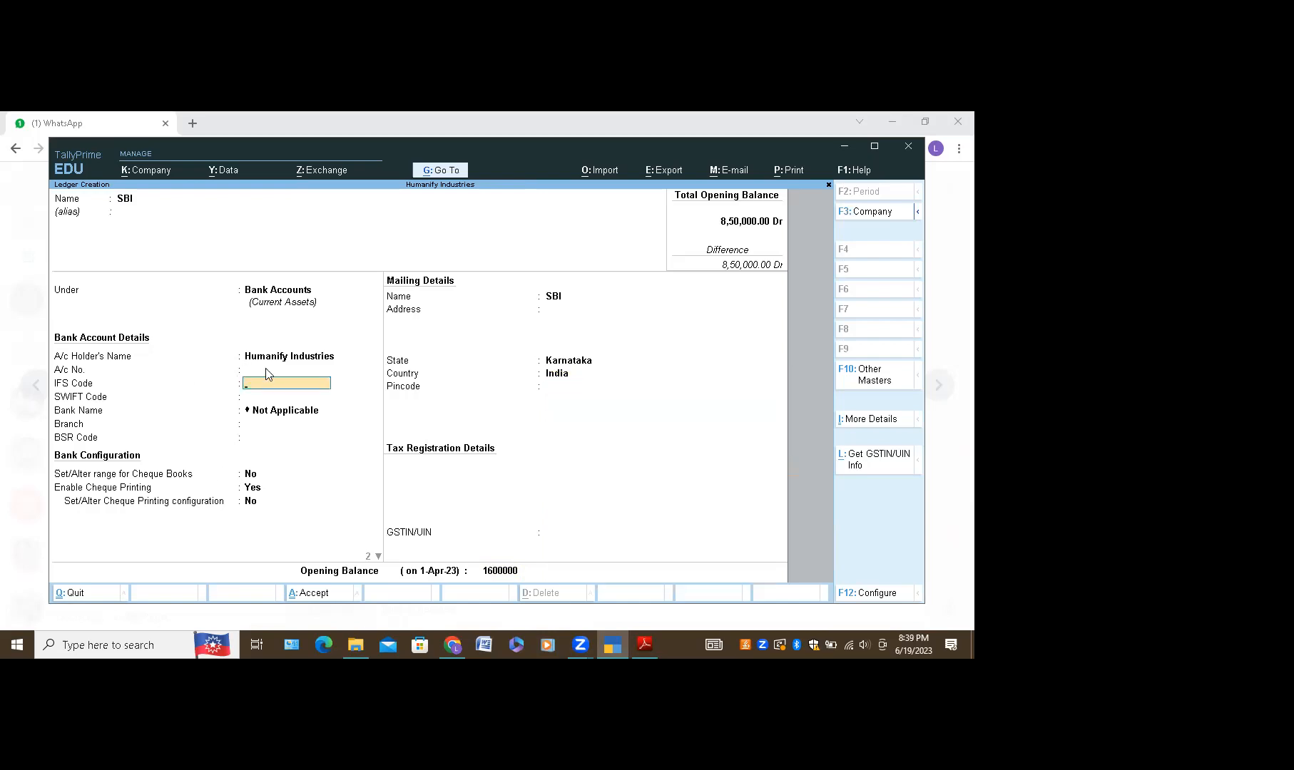
left_click(266, 370)
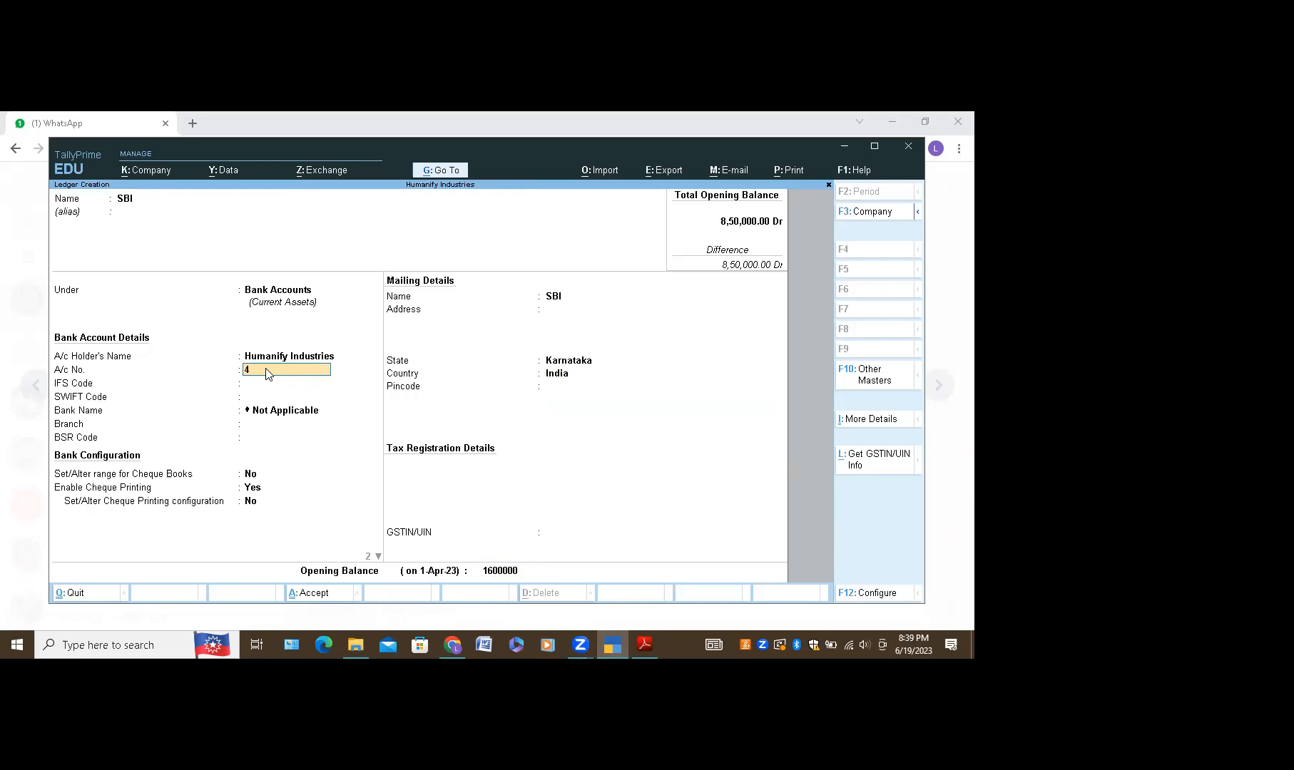
key("ctrl")
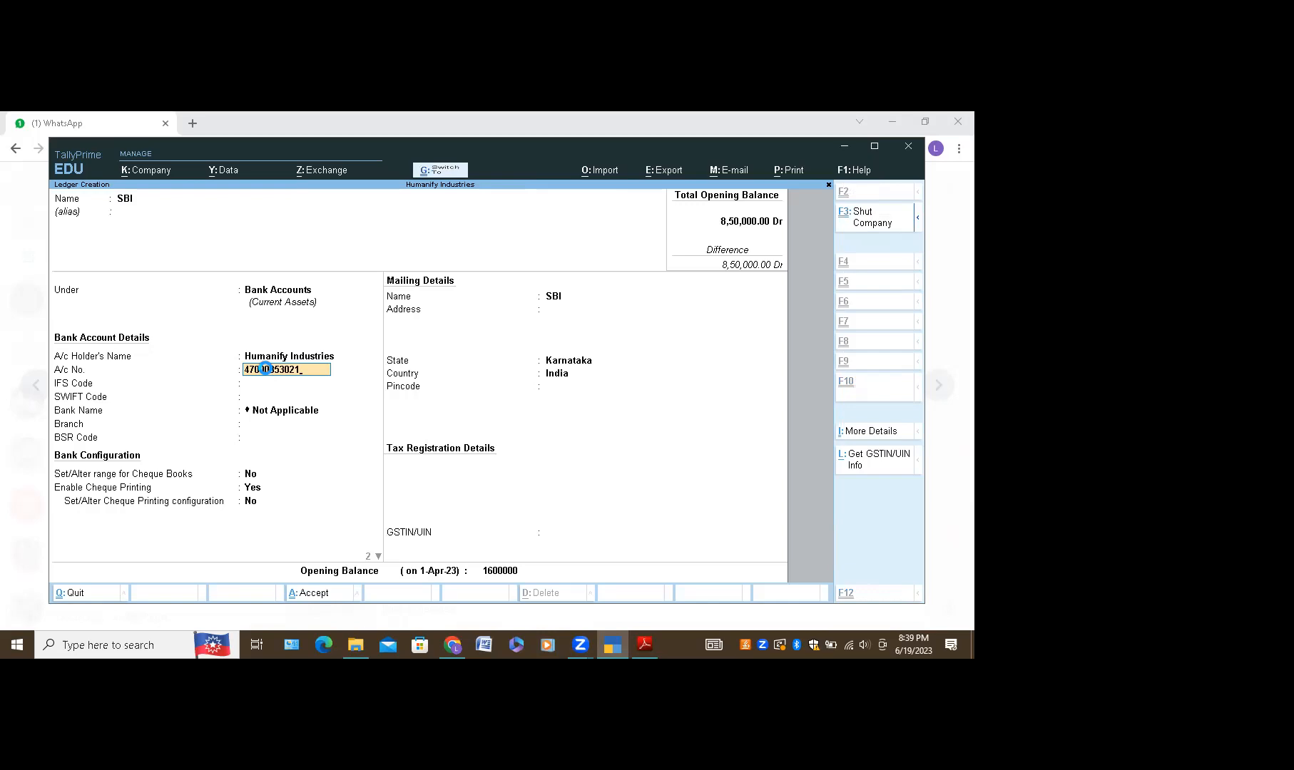
key("ctrl+a")
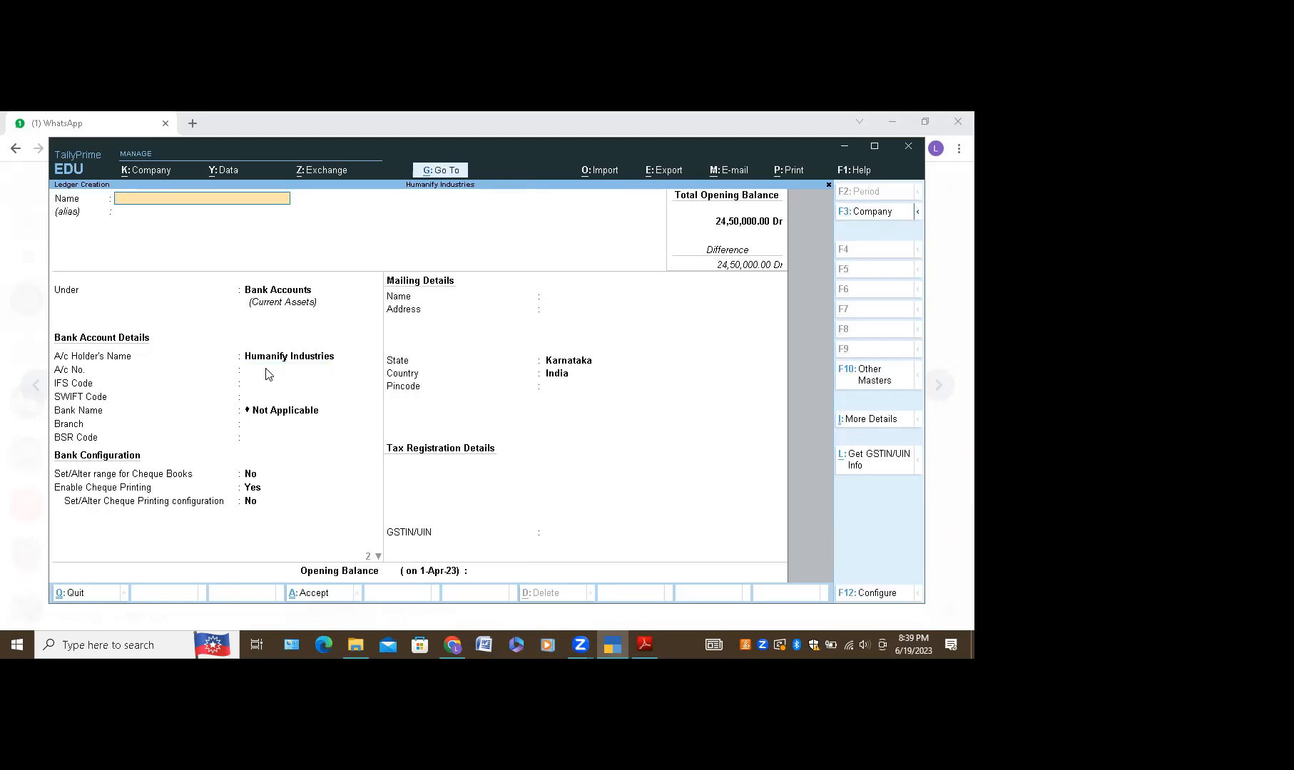
key("Escape")
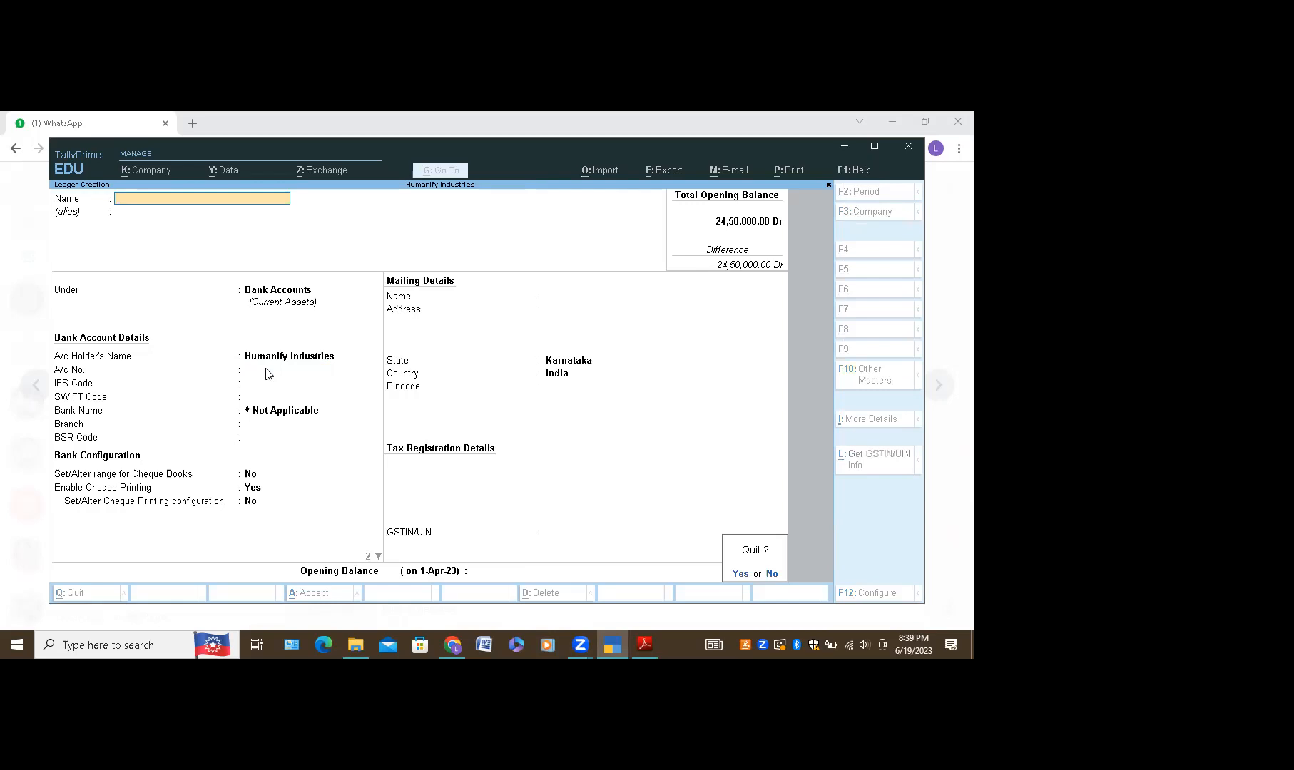
key("y")
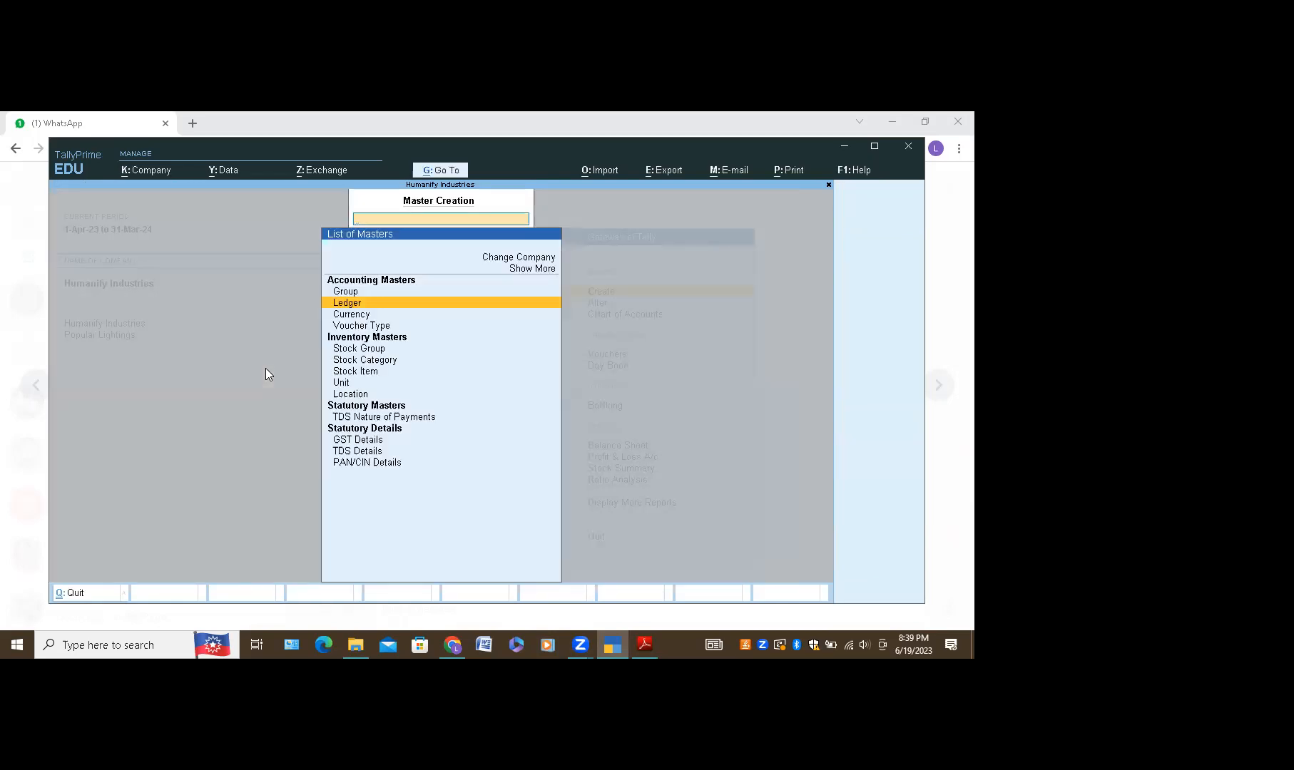
key("Escape")
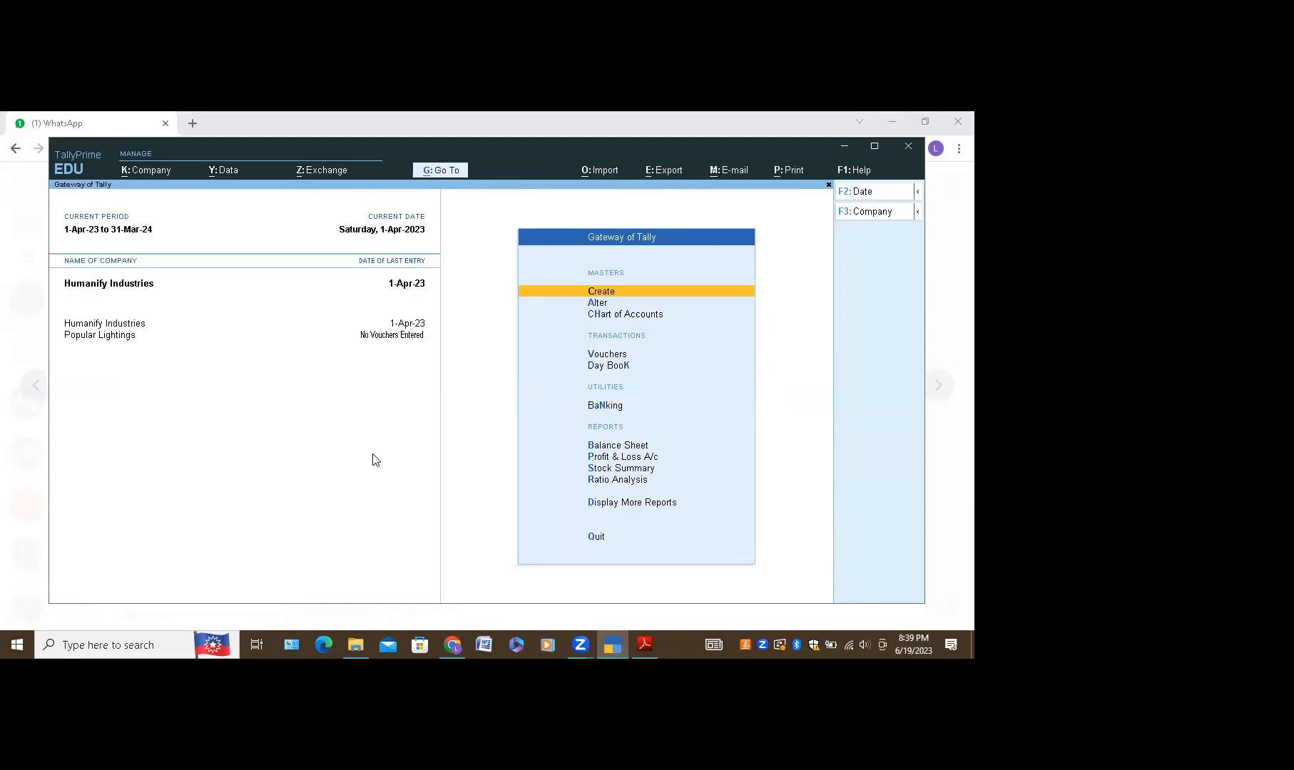
left_click(456, 644)
scroll(535, 482, "up", 6)
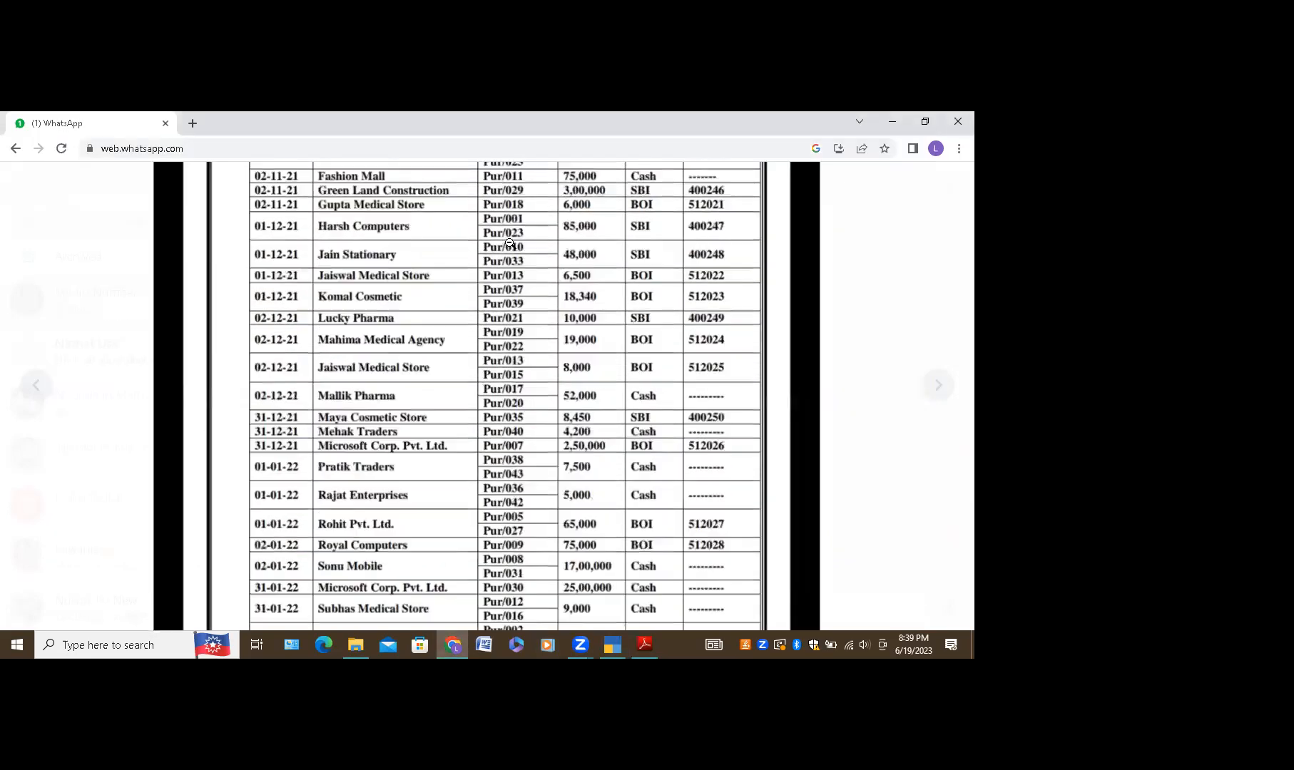
scroll(503, 259, "down", 2)
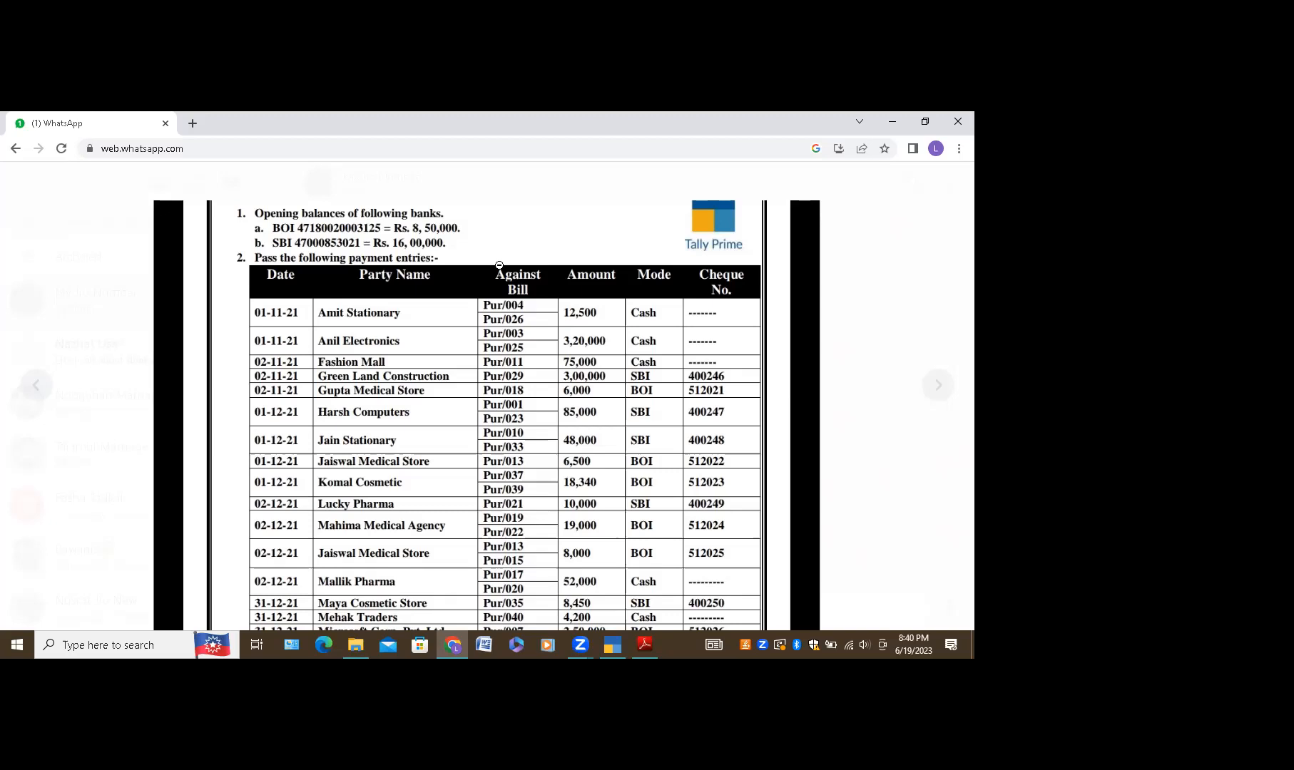
left_click_drag(551, 494, 545, 288)
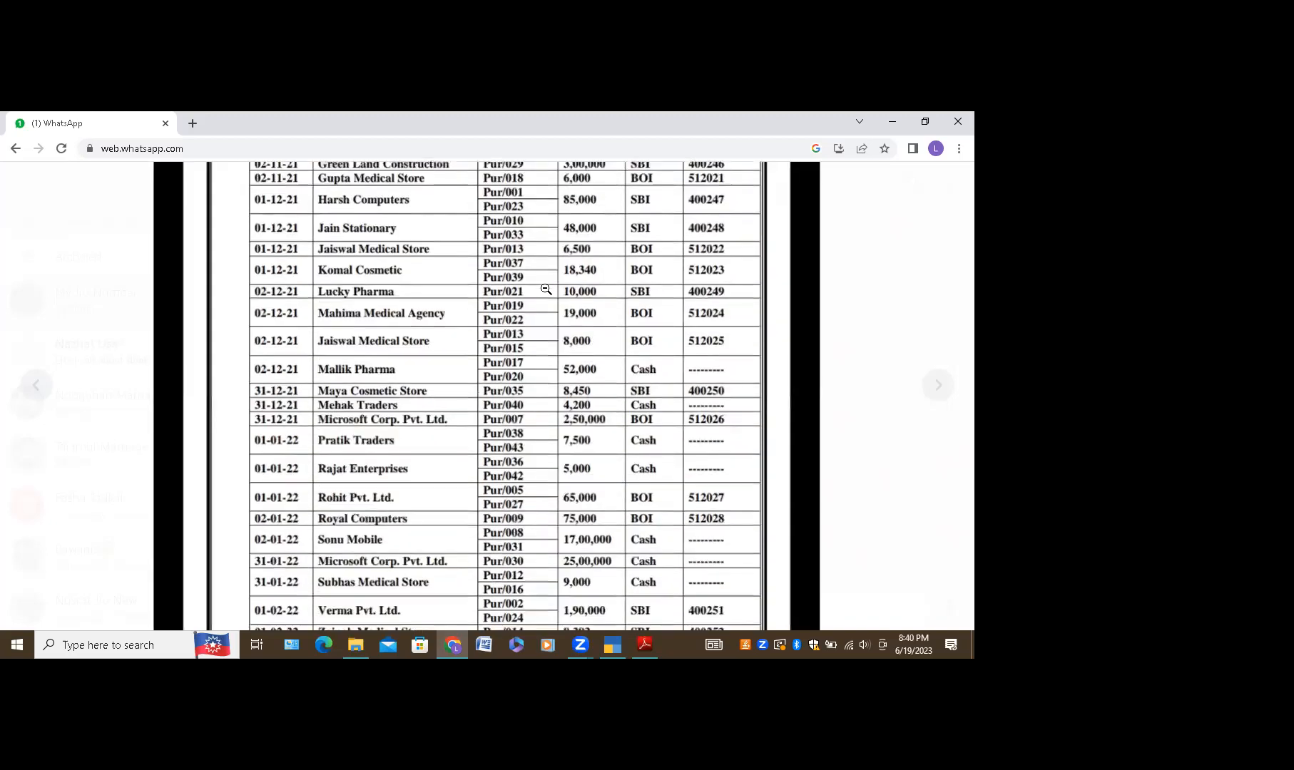
scroll(551, 208, "up", 3)
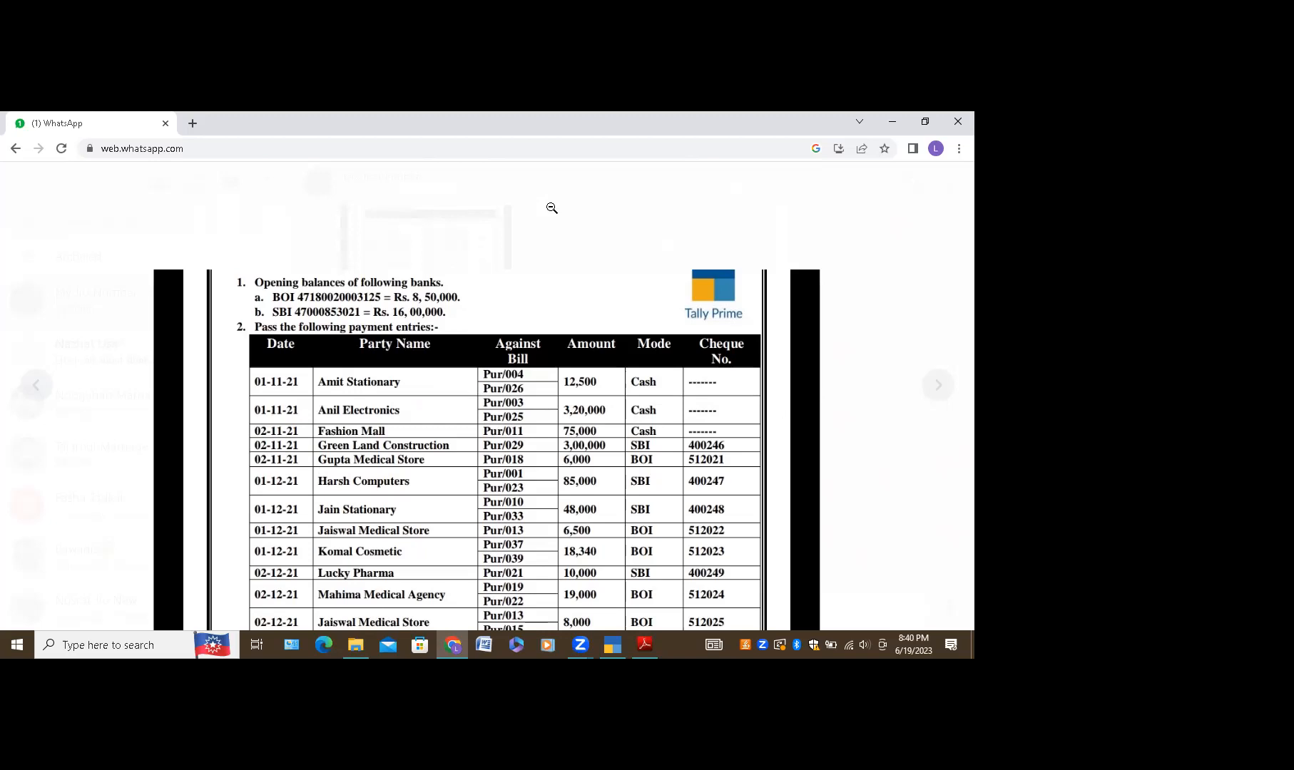
left_click(613, 646)
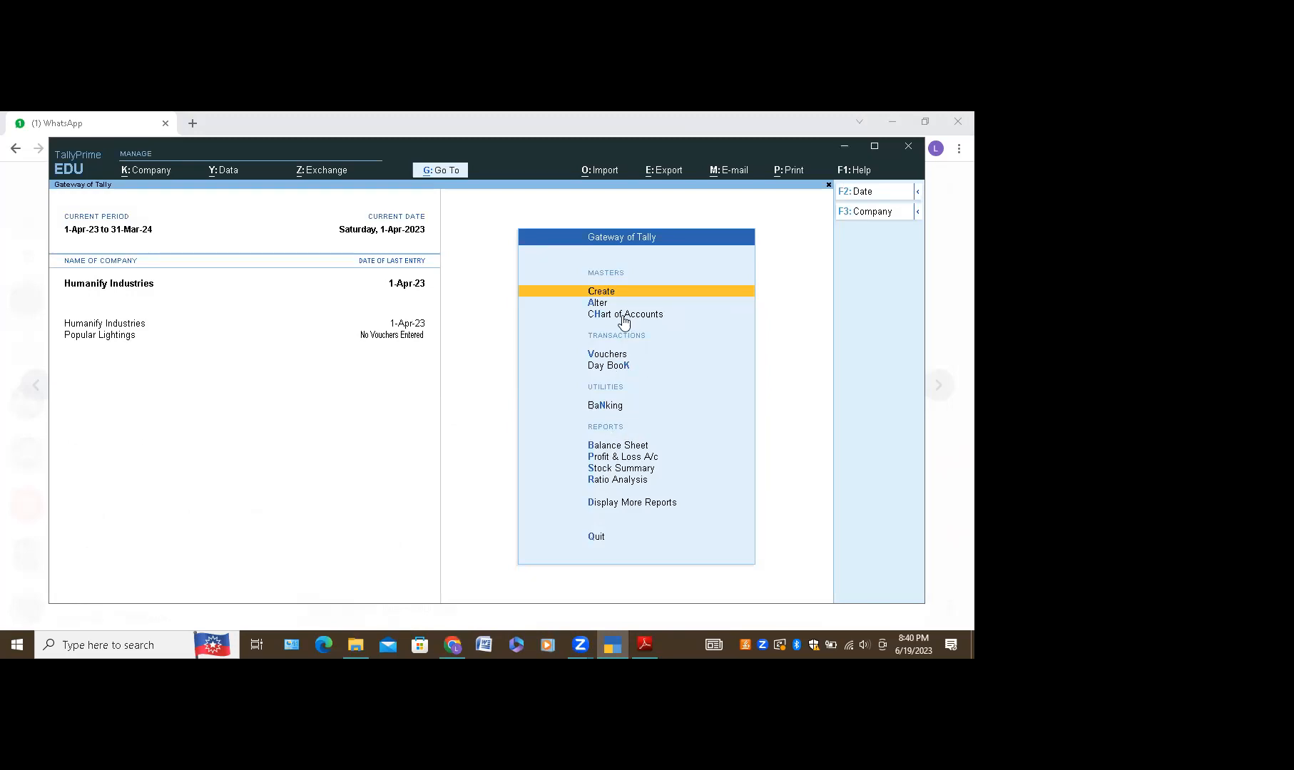
Step: Leave Master Creation and start a new Payment voucher from Gateway of Tally
left_click(611, 293)
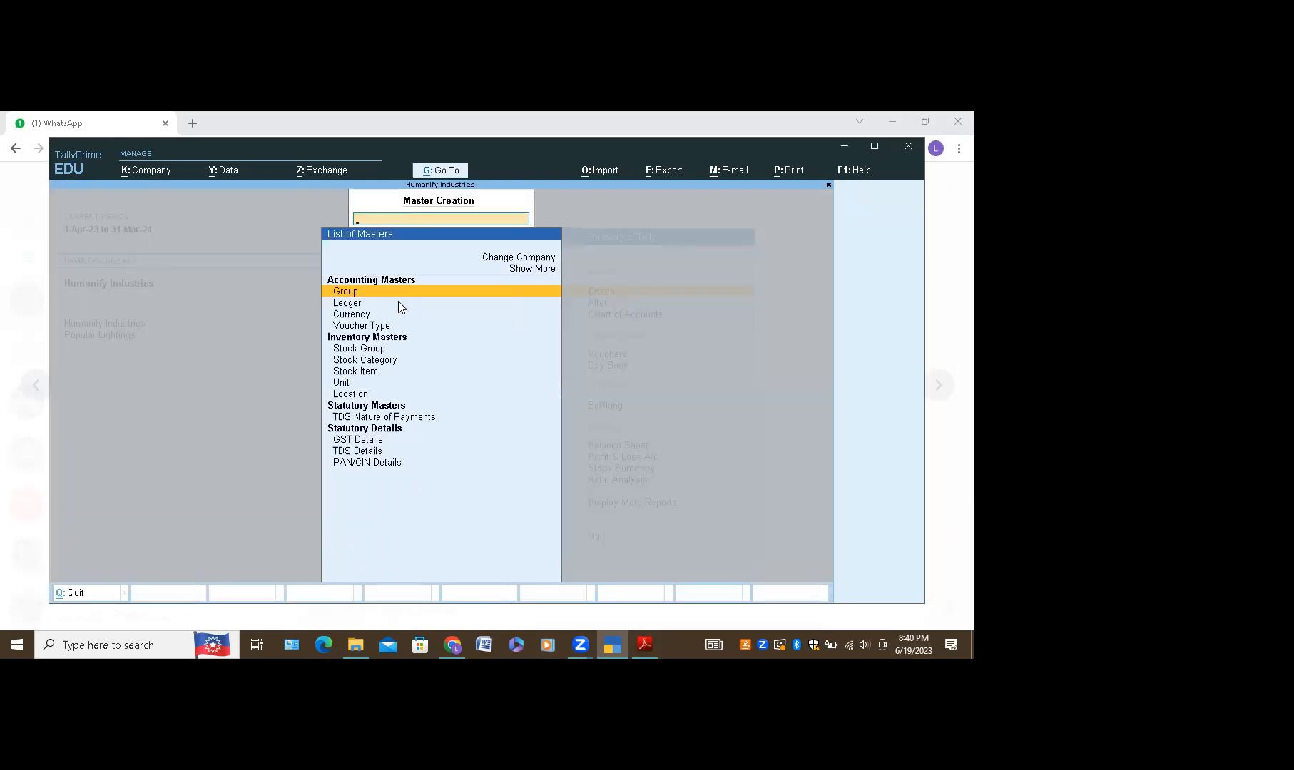
key("Down")
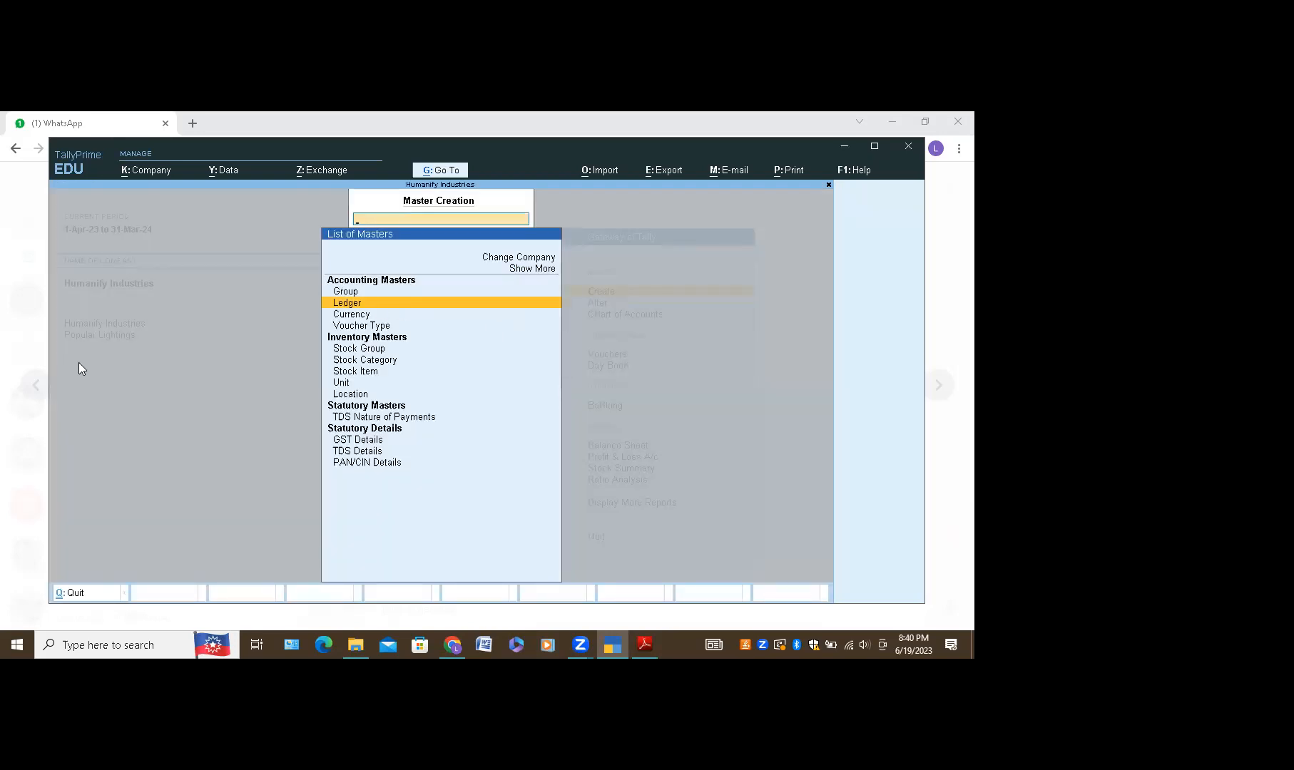
key("Escape")
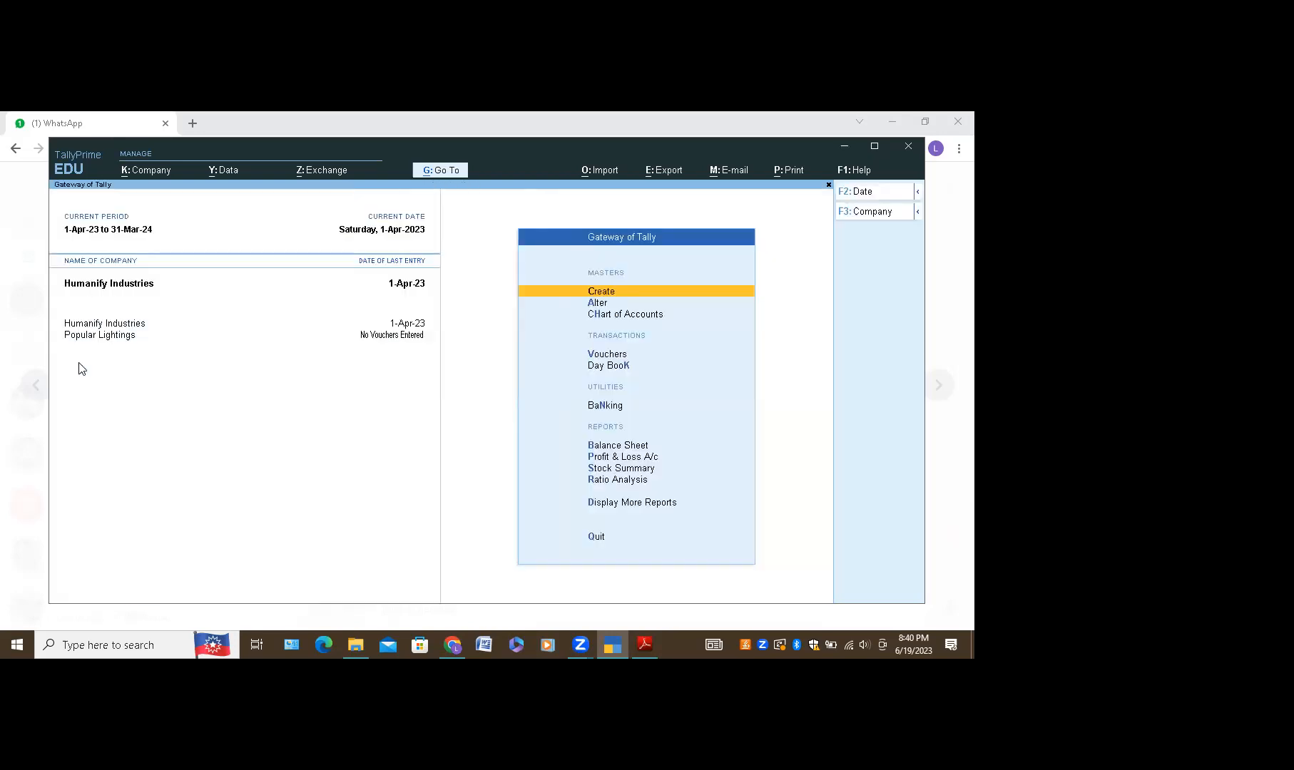
left_click(591, 355)
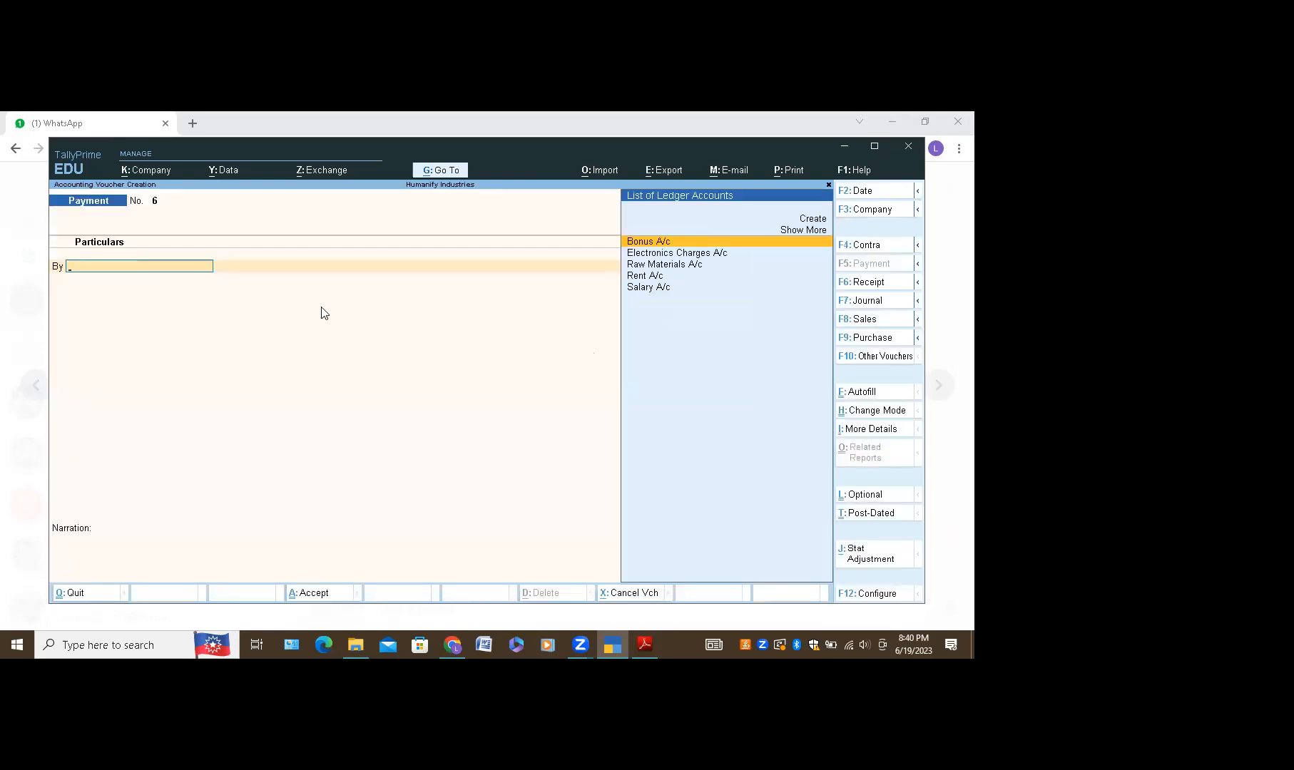
Step: Create party ledger Amit Stationary A/c under Sundry Debtors and save it into the voucher
left_click(820, 220)
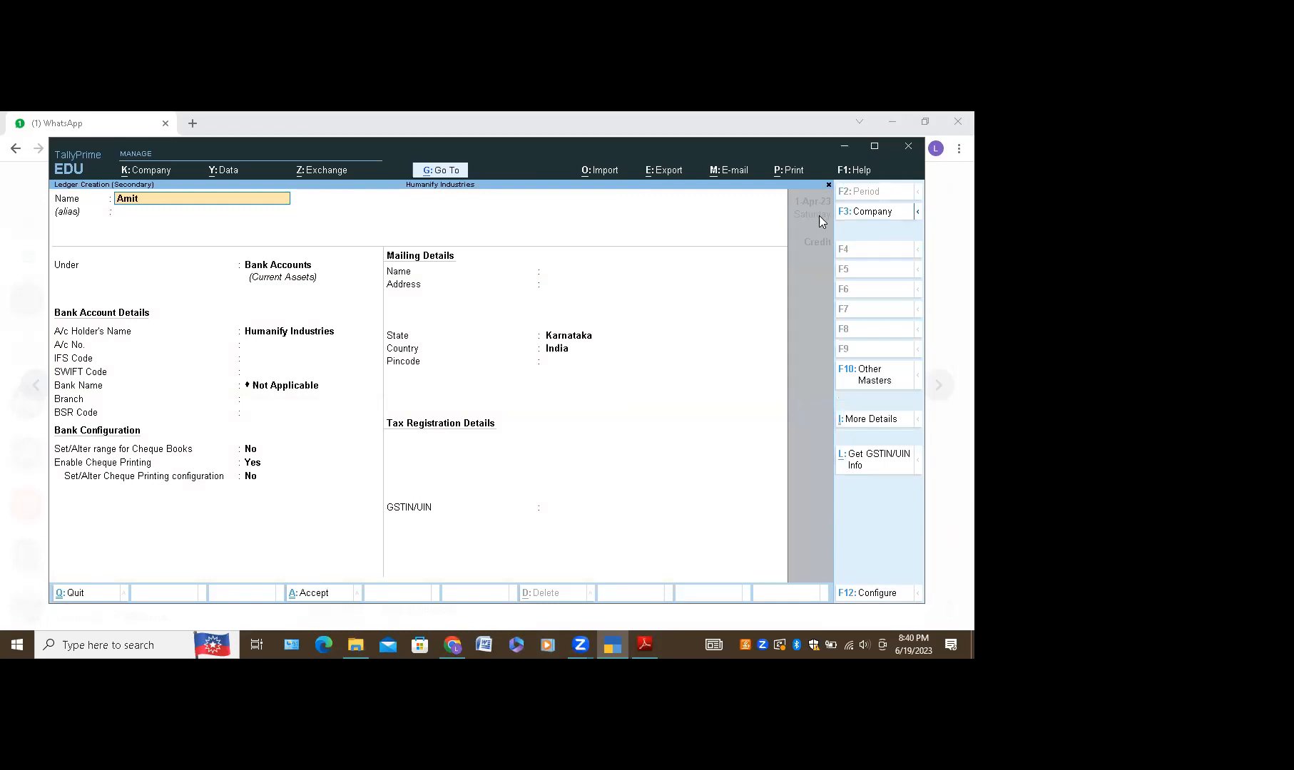
type("Amit Stationa")
key("Return")
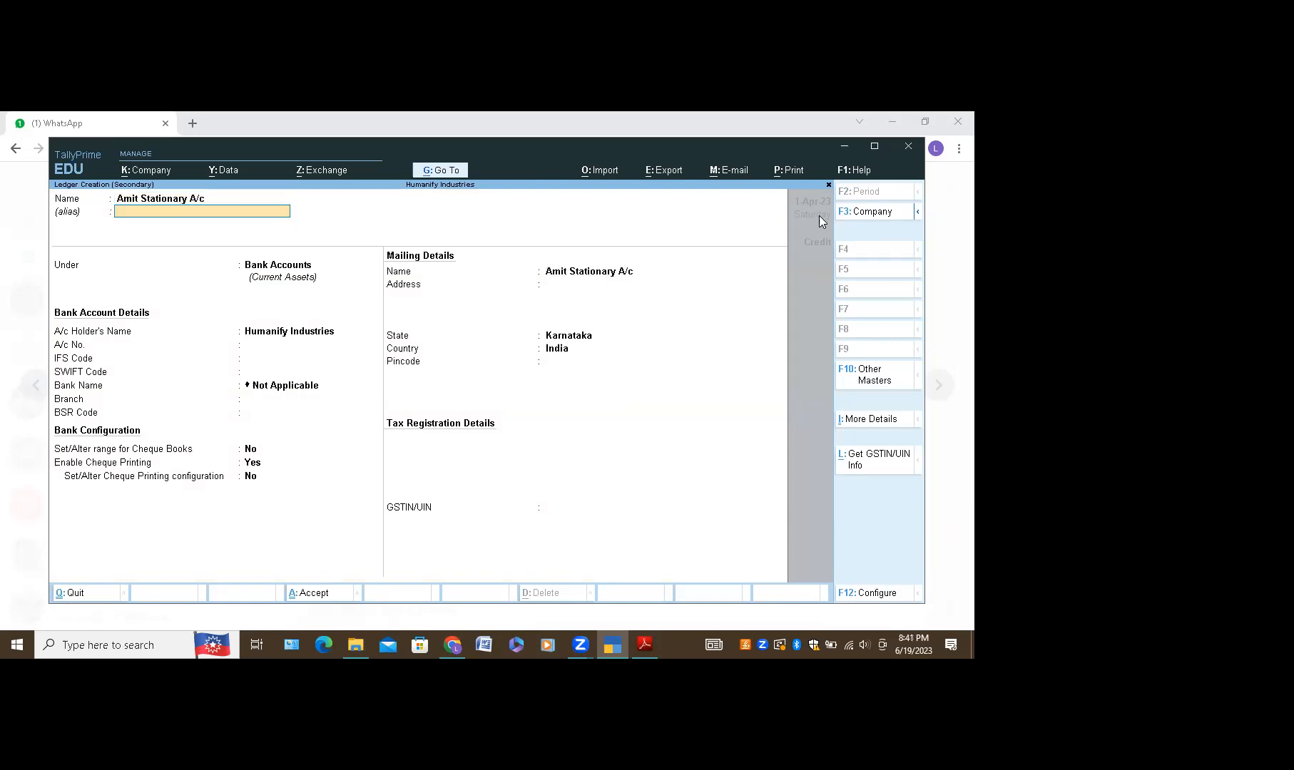
key("Return")
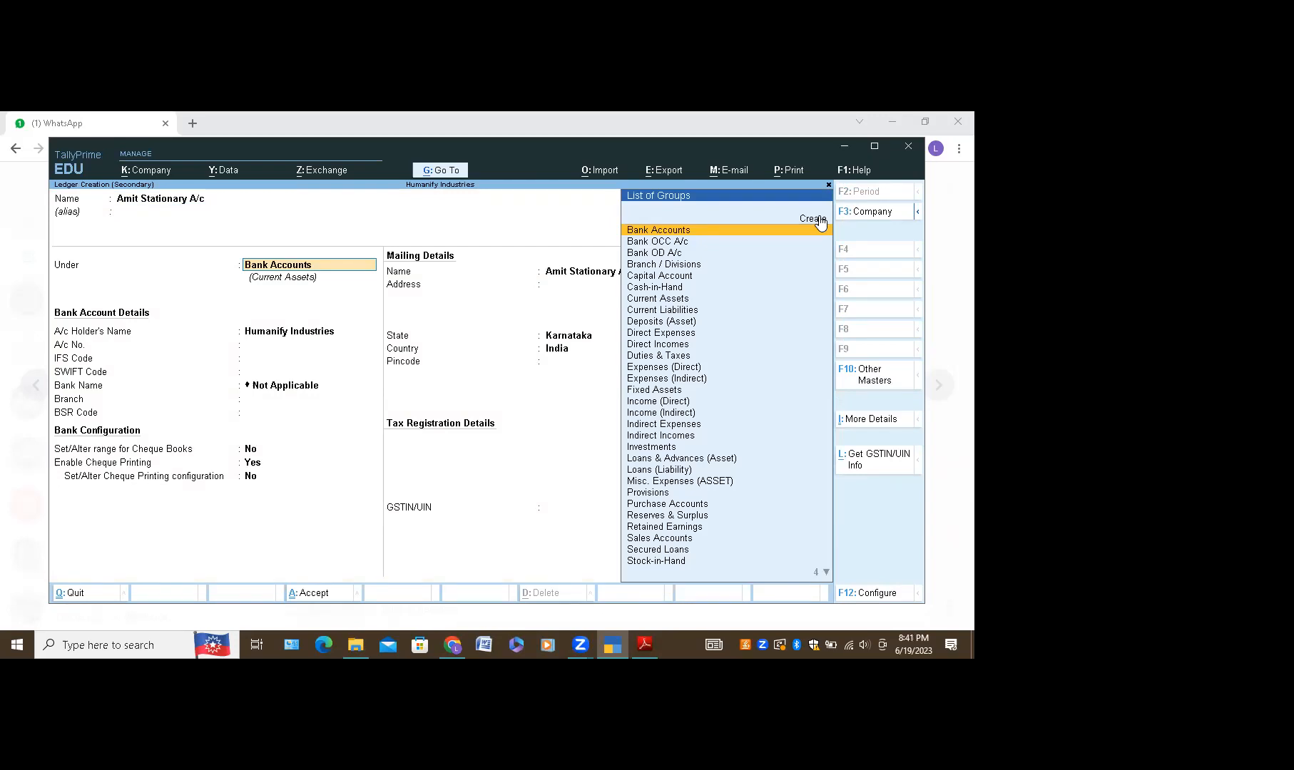
type("Su")
key("Down")
key("Return")
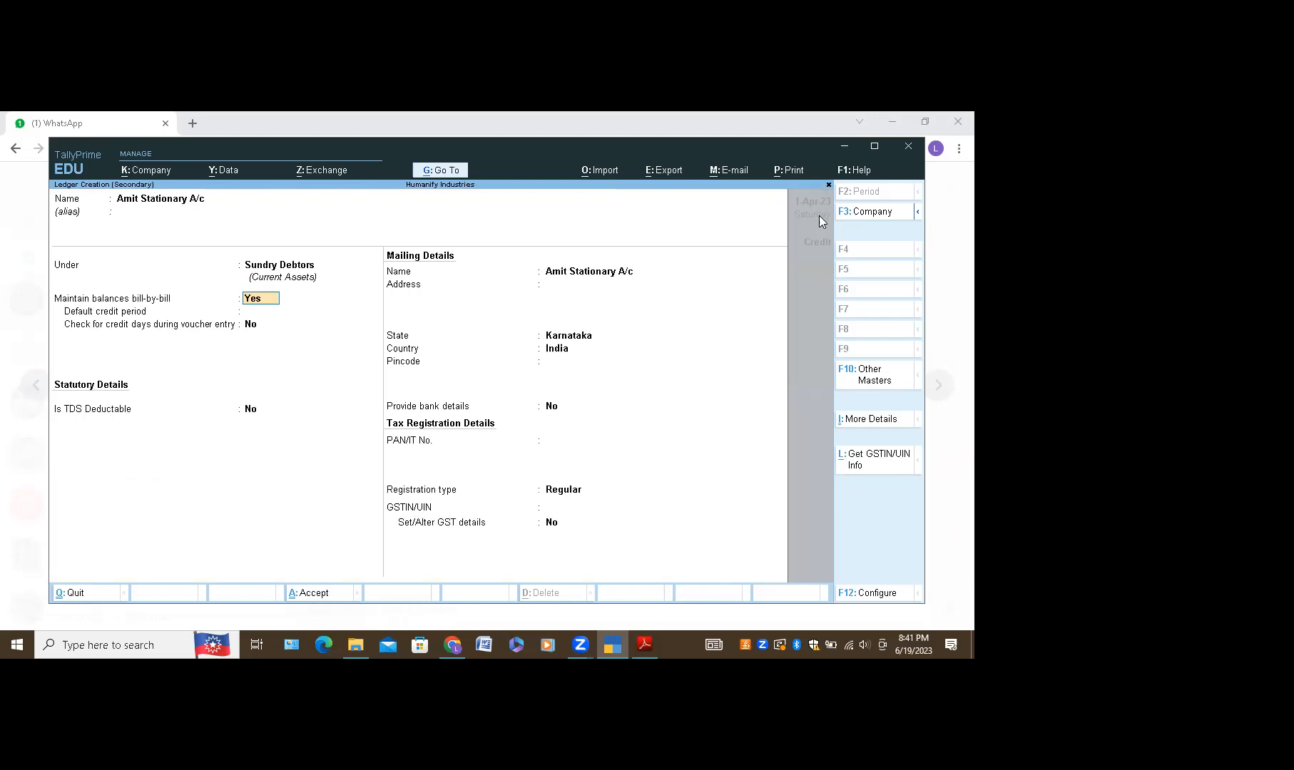
key("ctrl")
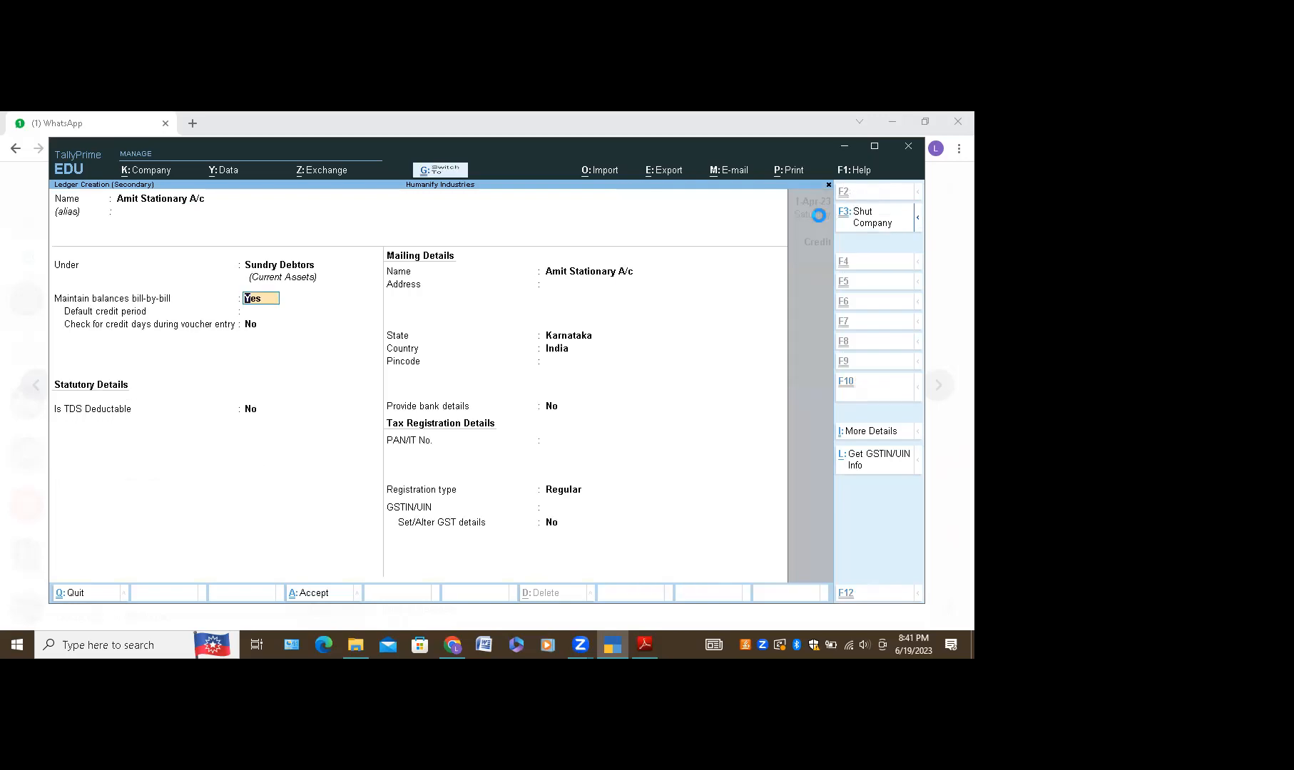
key("ctrl+a")
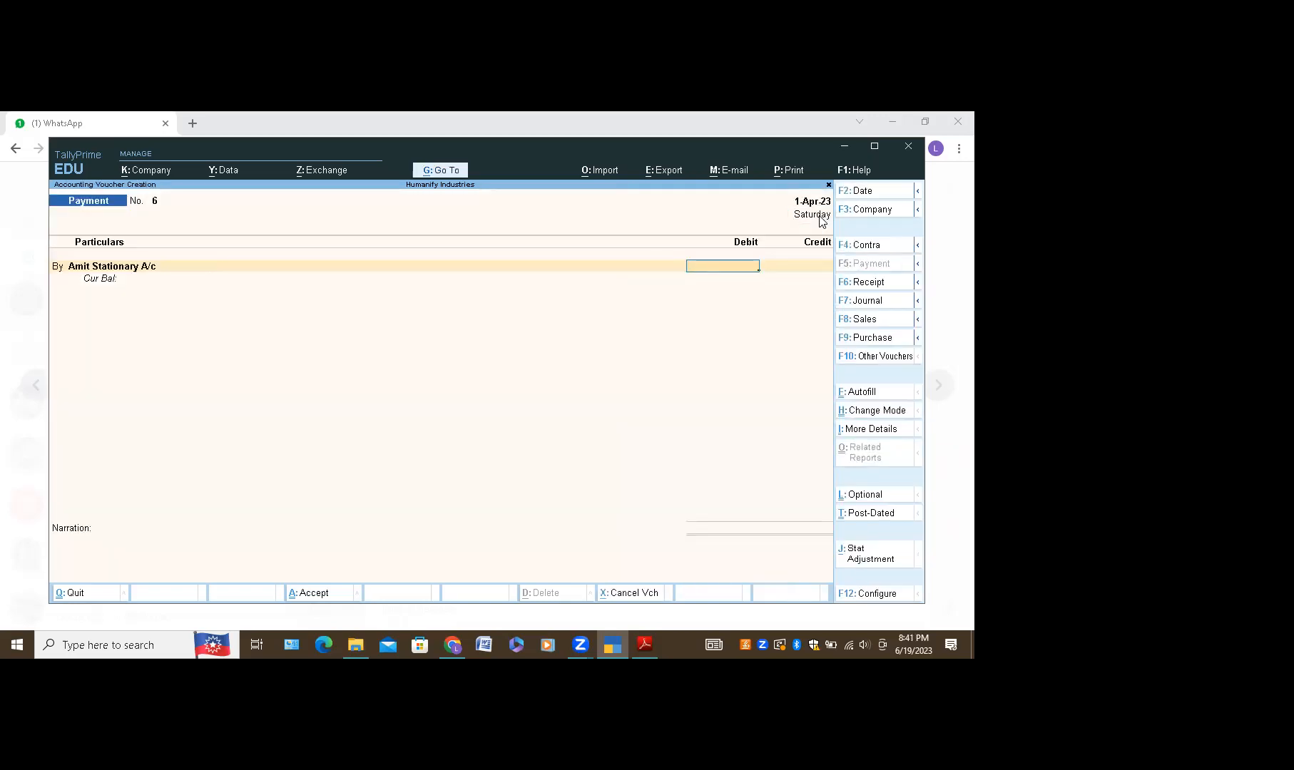
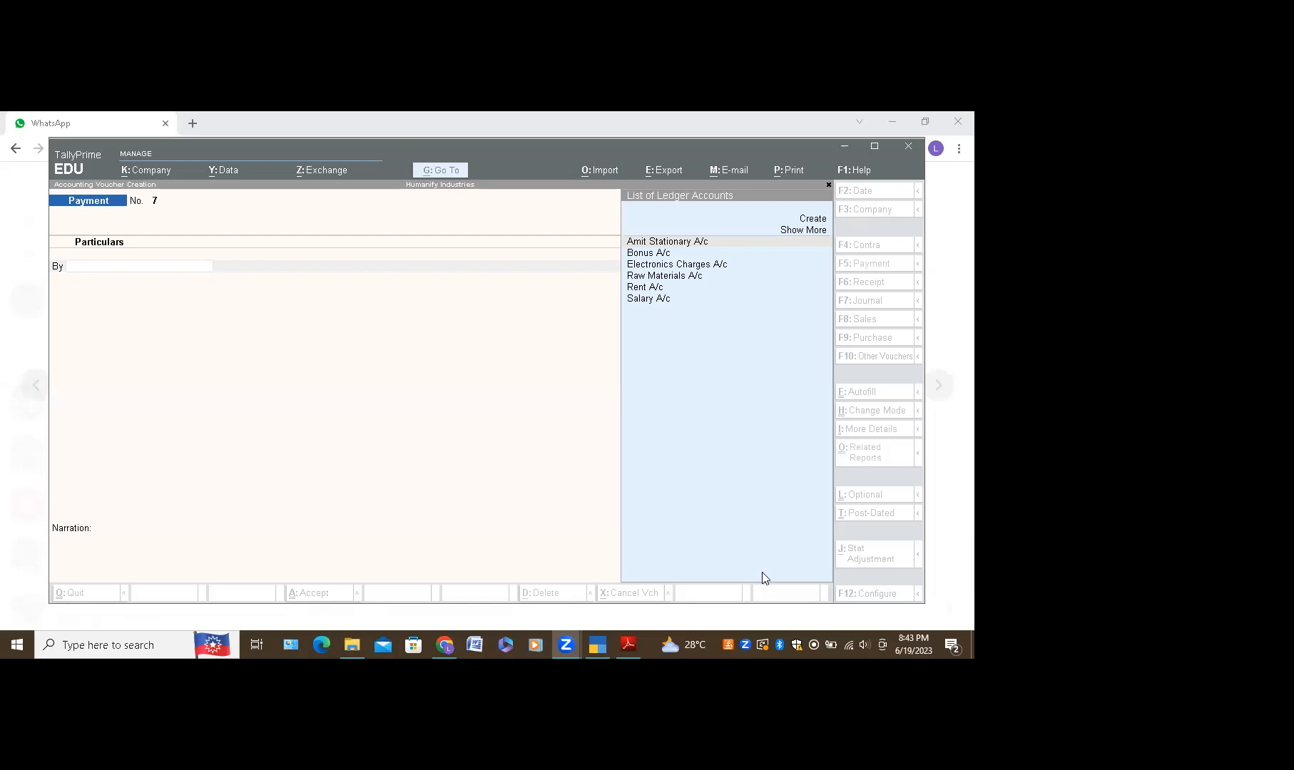
Step: Create ledger 'Green Land Construction A/c' under Sundry Debtors and save it onto voucher No. 7
left_click(812, 223)
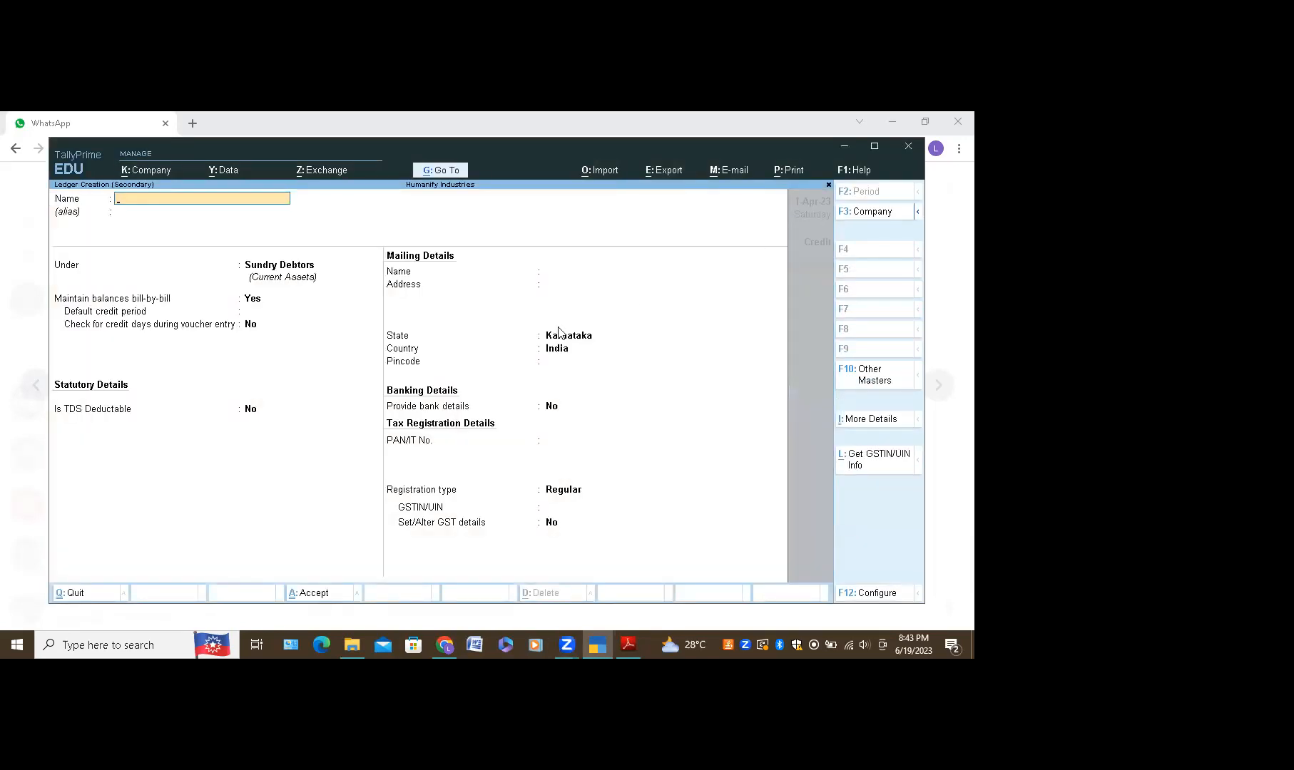
type("Ami")
key("BackSpace")
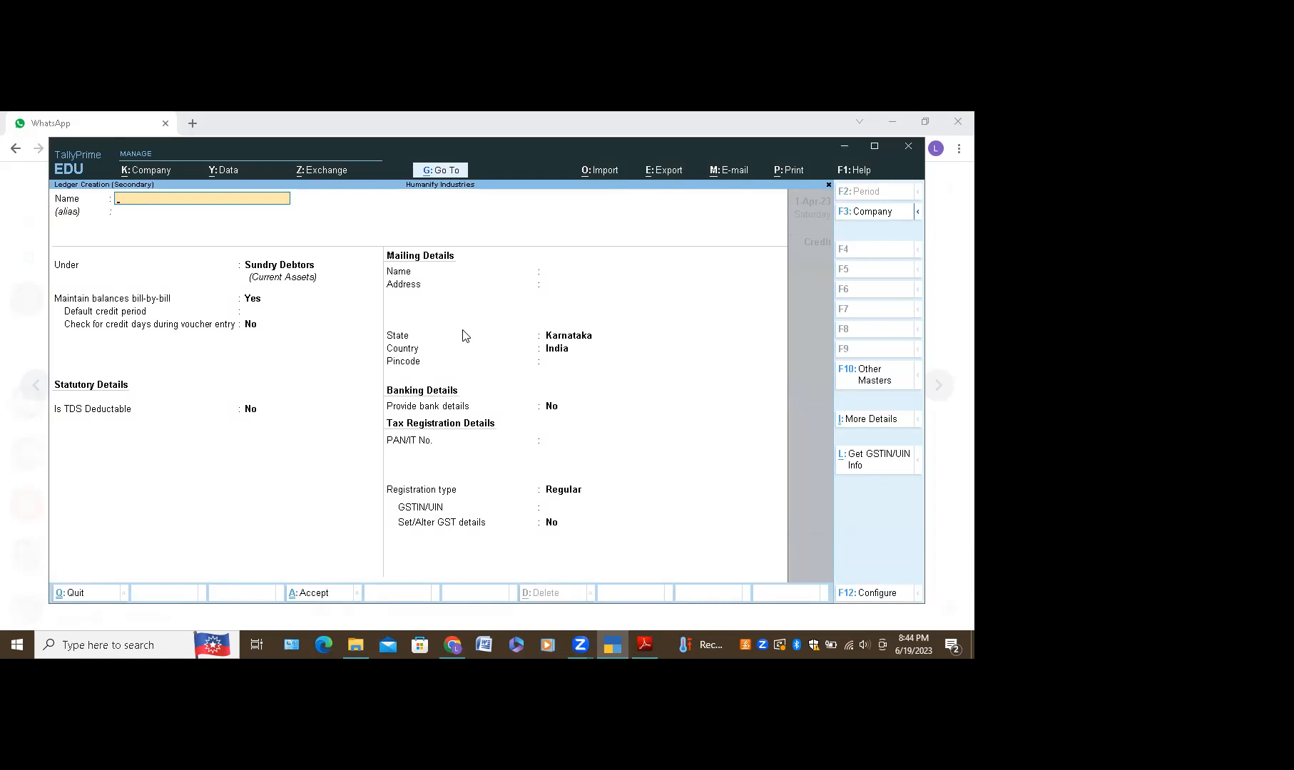
type("A")
key("BackSpace")
key("BackSpace")
key("BackSpace")
key("BackSpace")
type("G")
type("iu")
type("A")
key("Return")
key("ctrl+a")
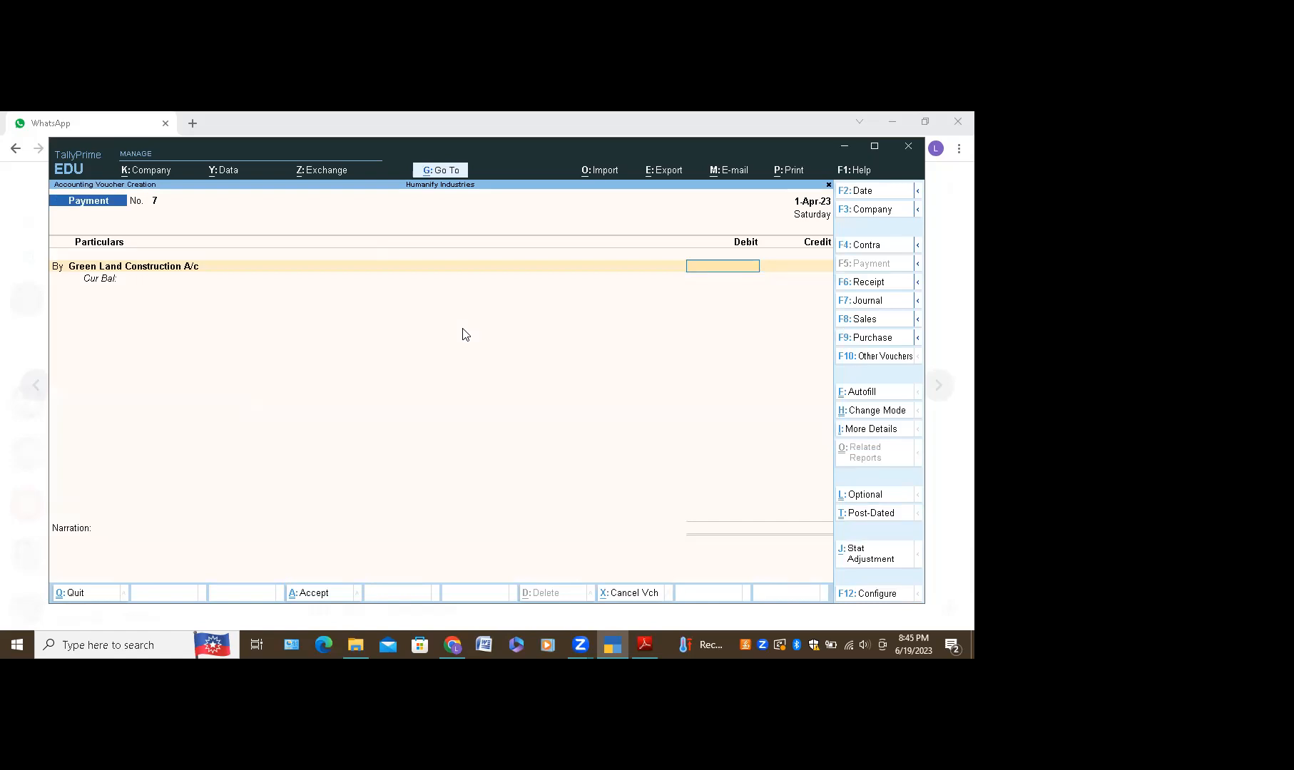
Step: Debit Green Land Construction A/c 3,00,000 with an On Account bill reference
type("3000000")
key("BackSpace")
key("Return")
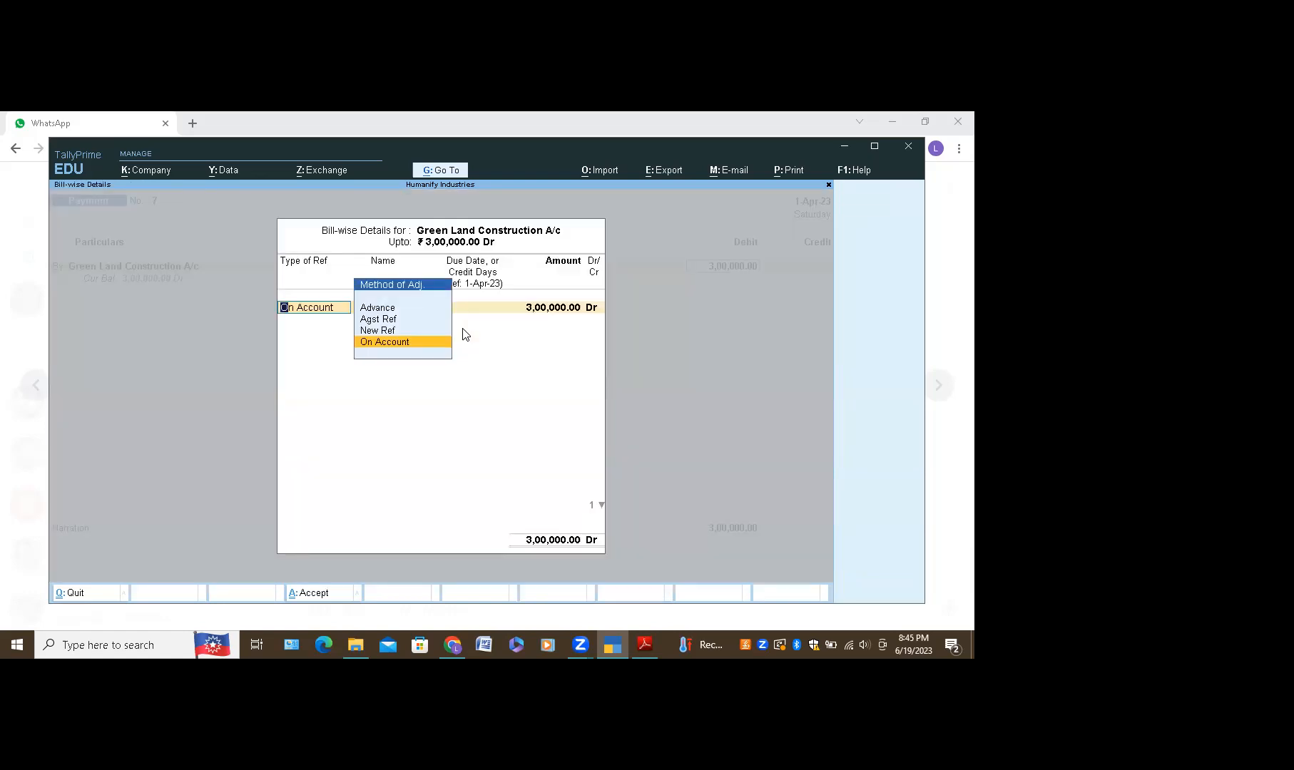
key("Return")
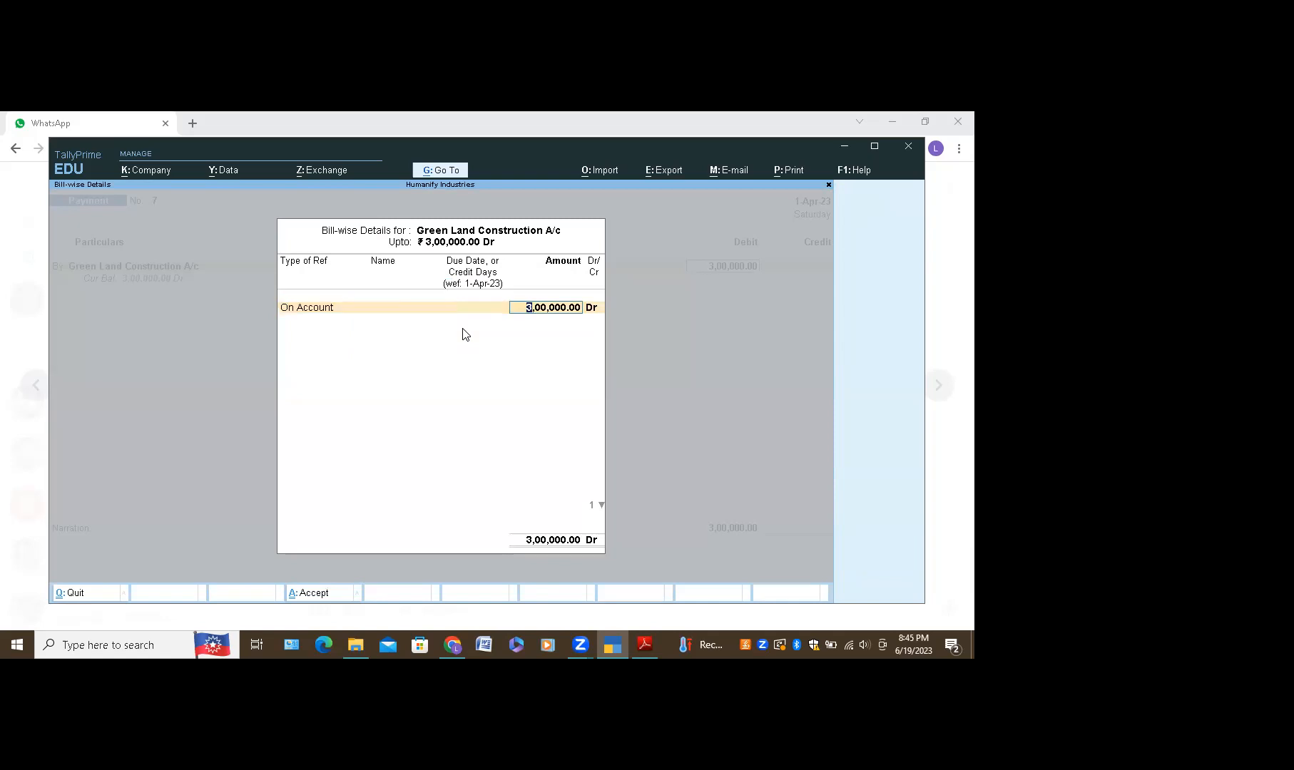
key("Return")
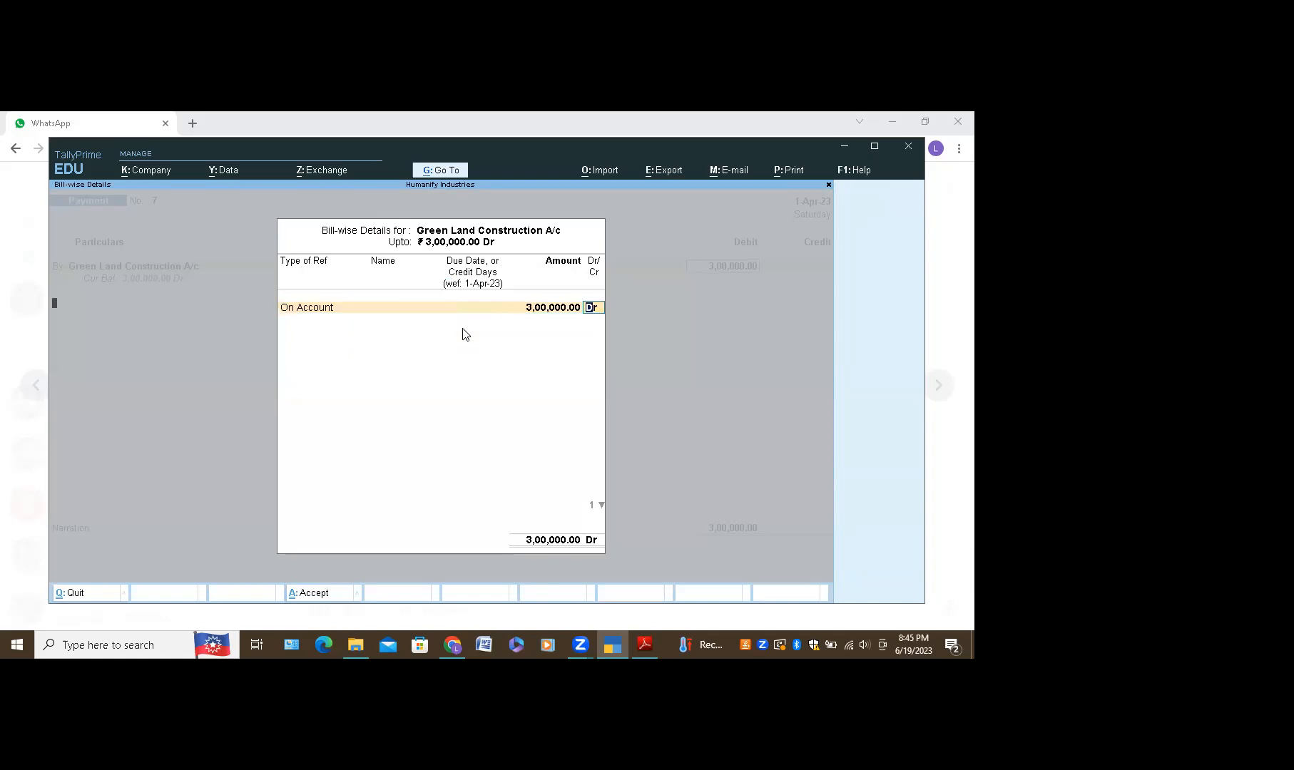
key("Return")
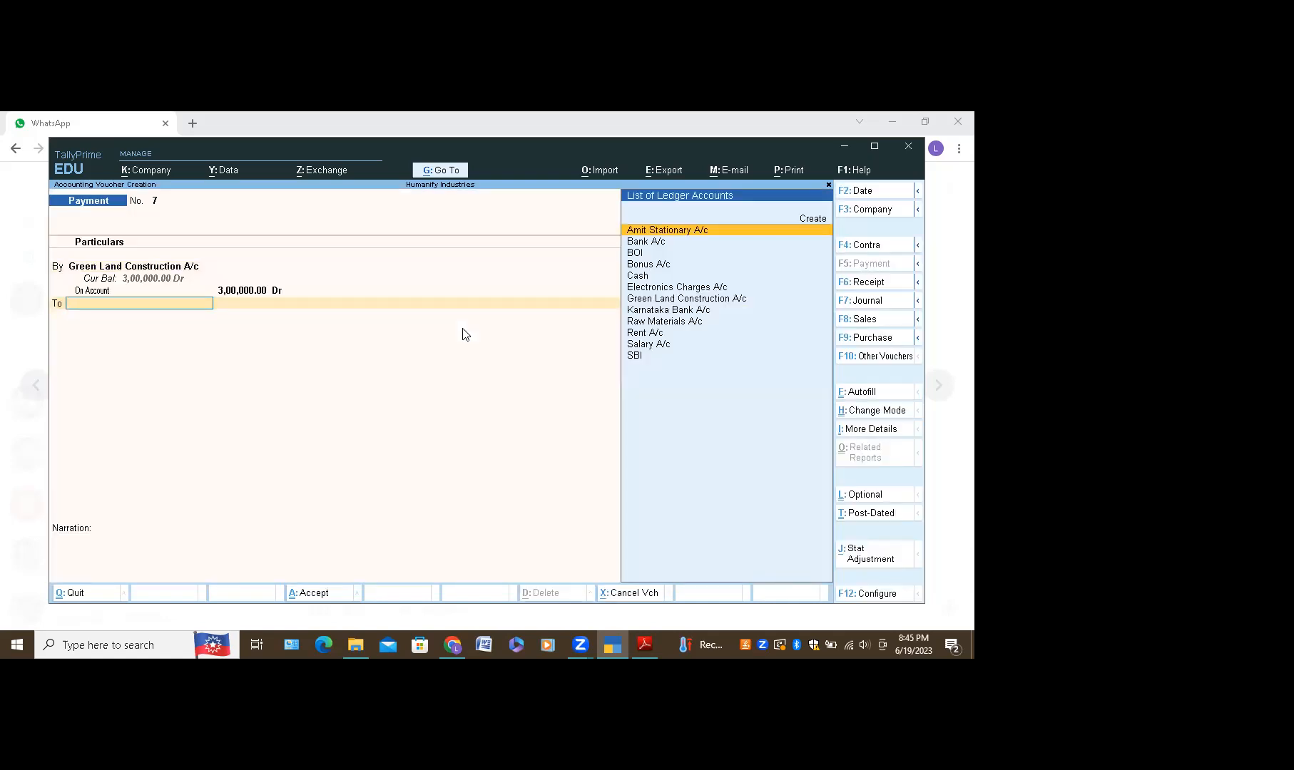
Step: Credit SBI with the matching 3,00,000 on the To line
type("CAs")
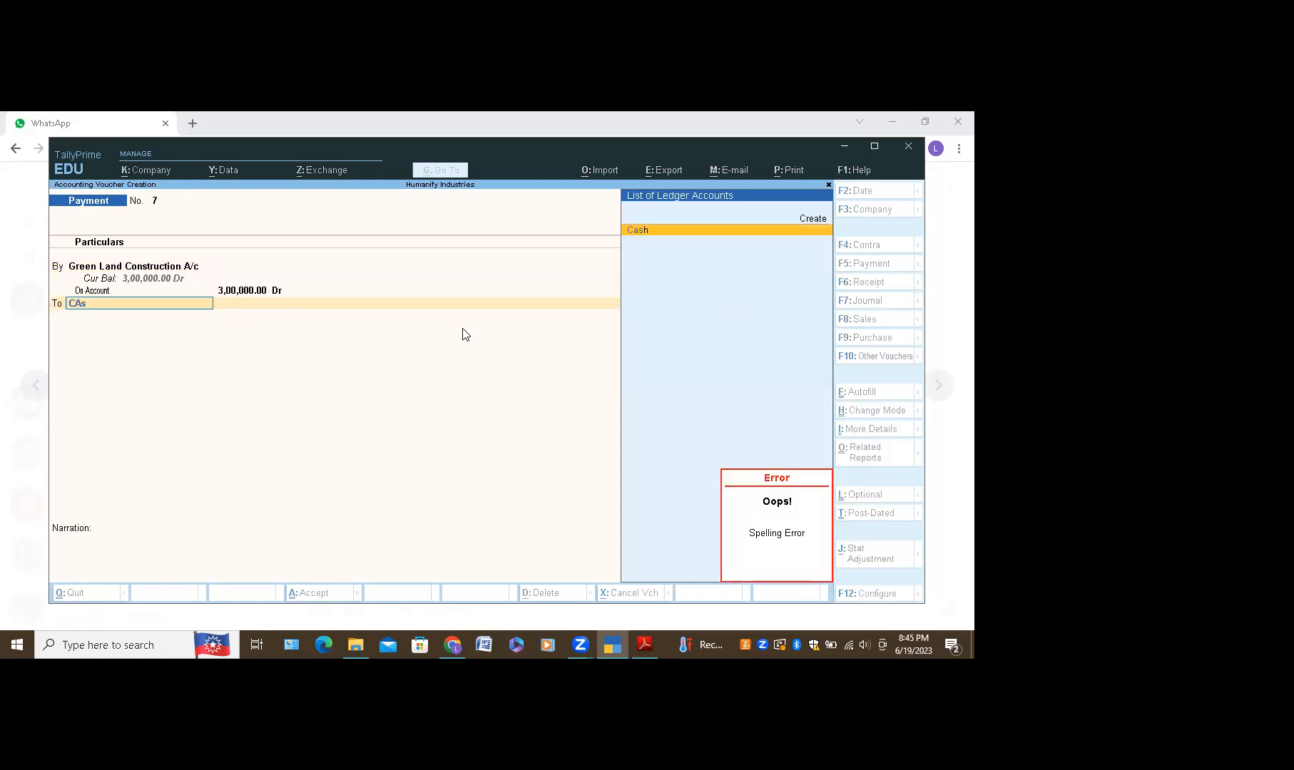
key("BackSpace")
key("BackSpace")
type("Sbi")
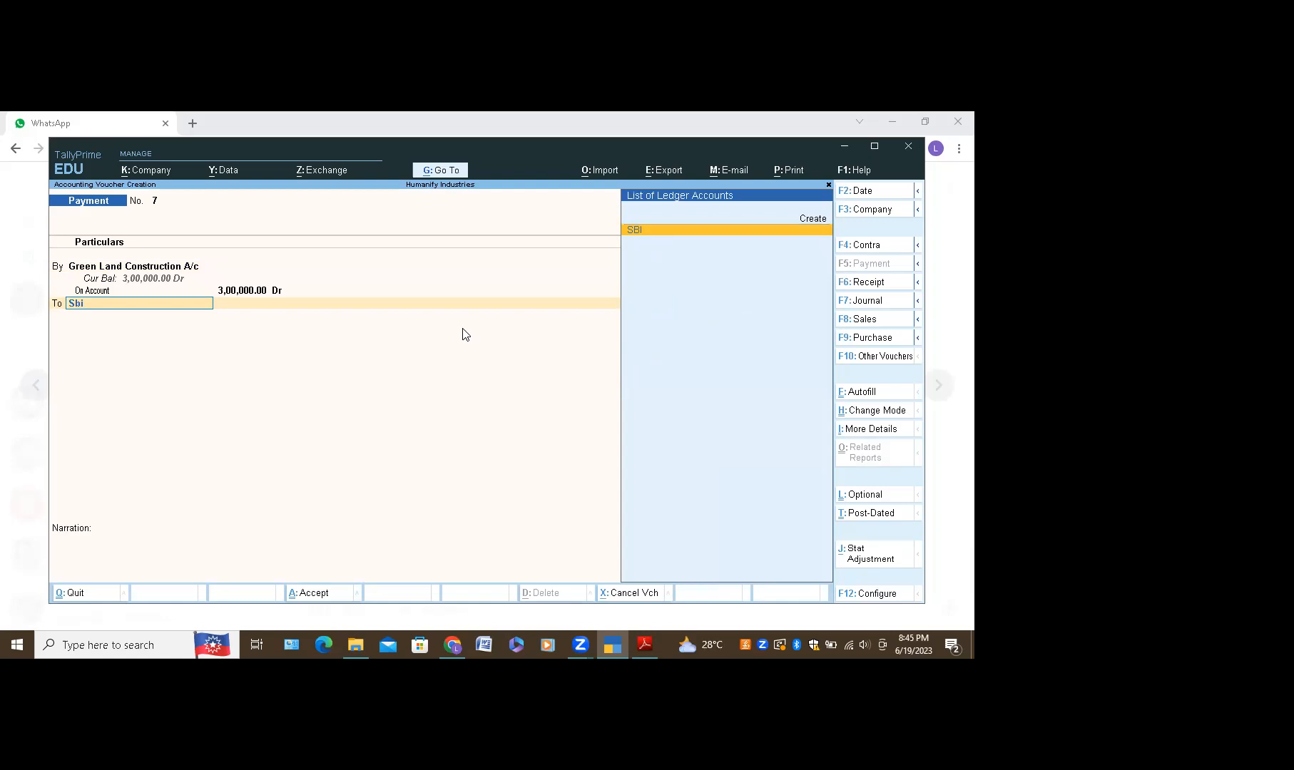
key("Return")
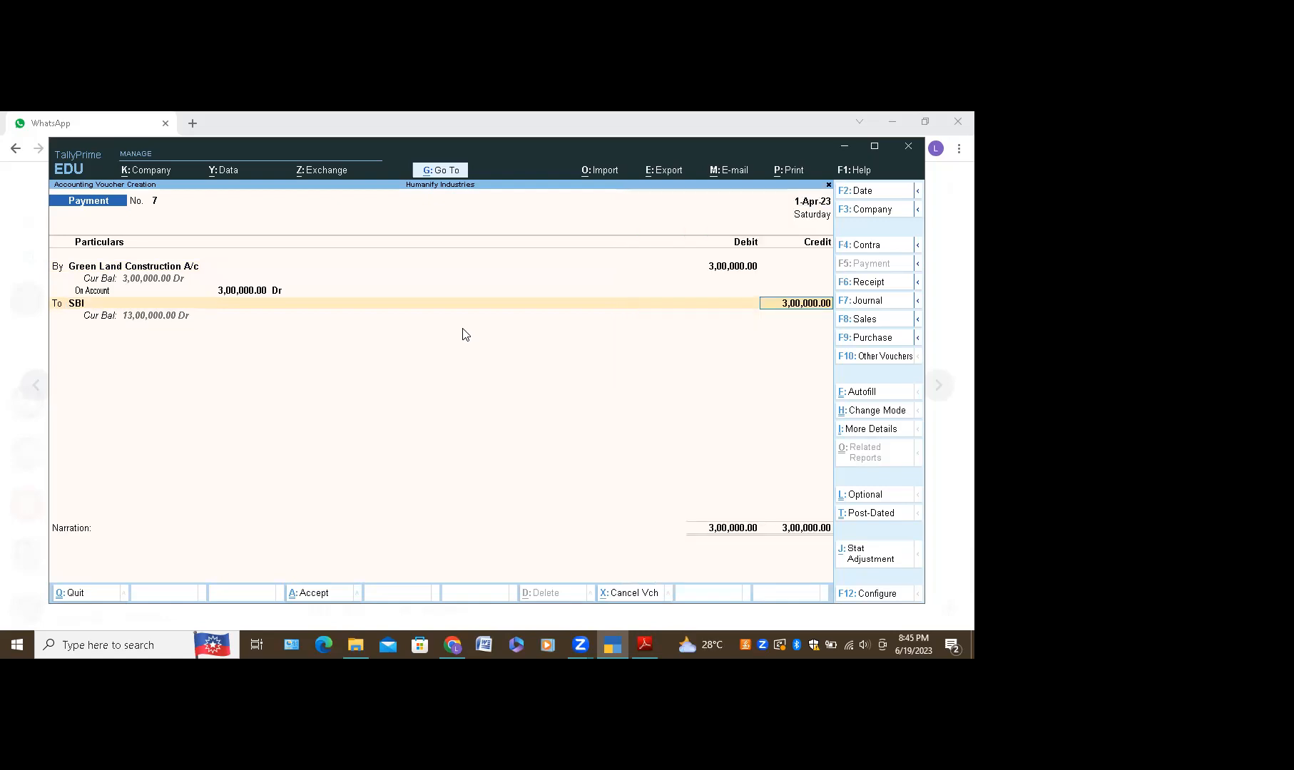
key("Return")
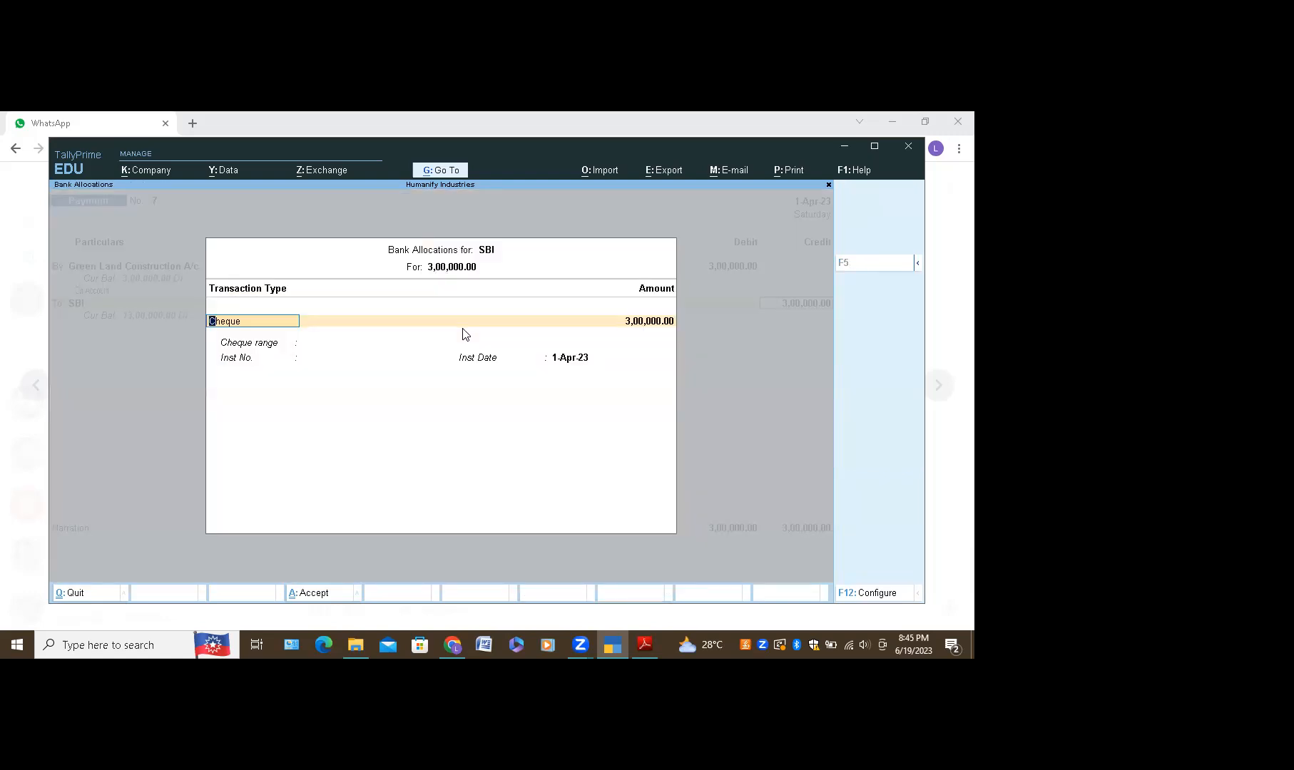
Step: Keep Cheque as the SBI transaction type and clear the cheque range field
key("Return")
key("Return")
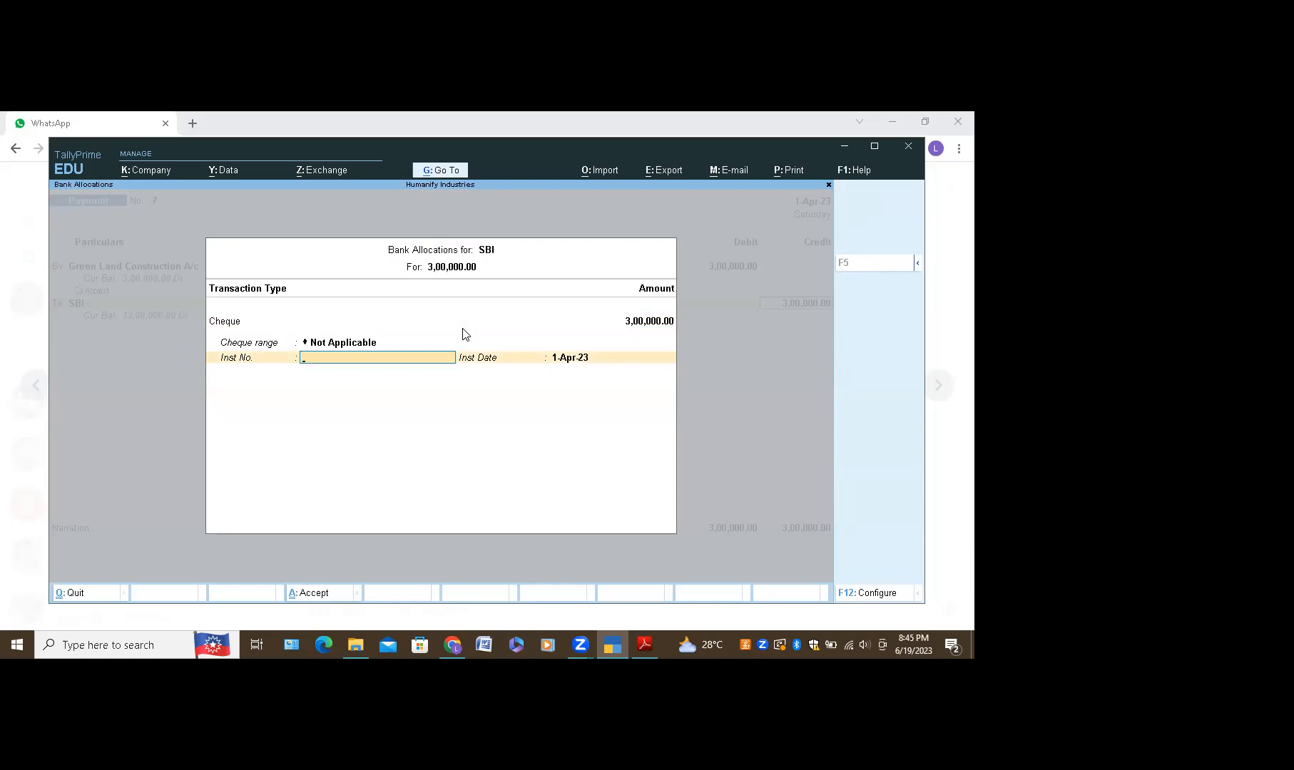
key("BackSpace")
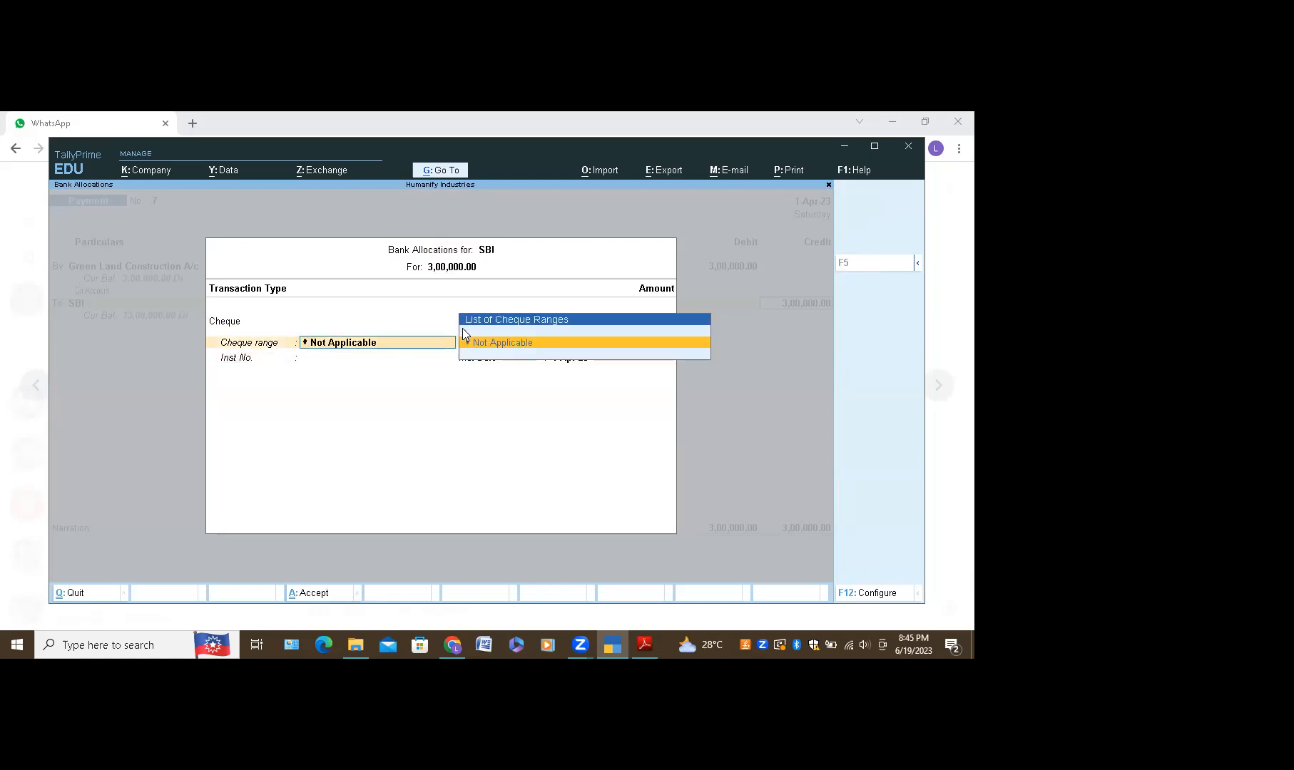
key("BackSpace")
key("Escape")
key("n")
key("Return")
key("Return")
key("Return")
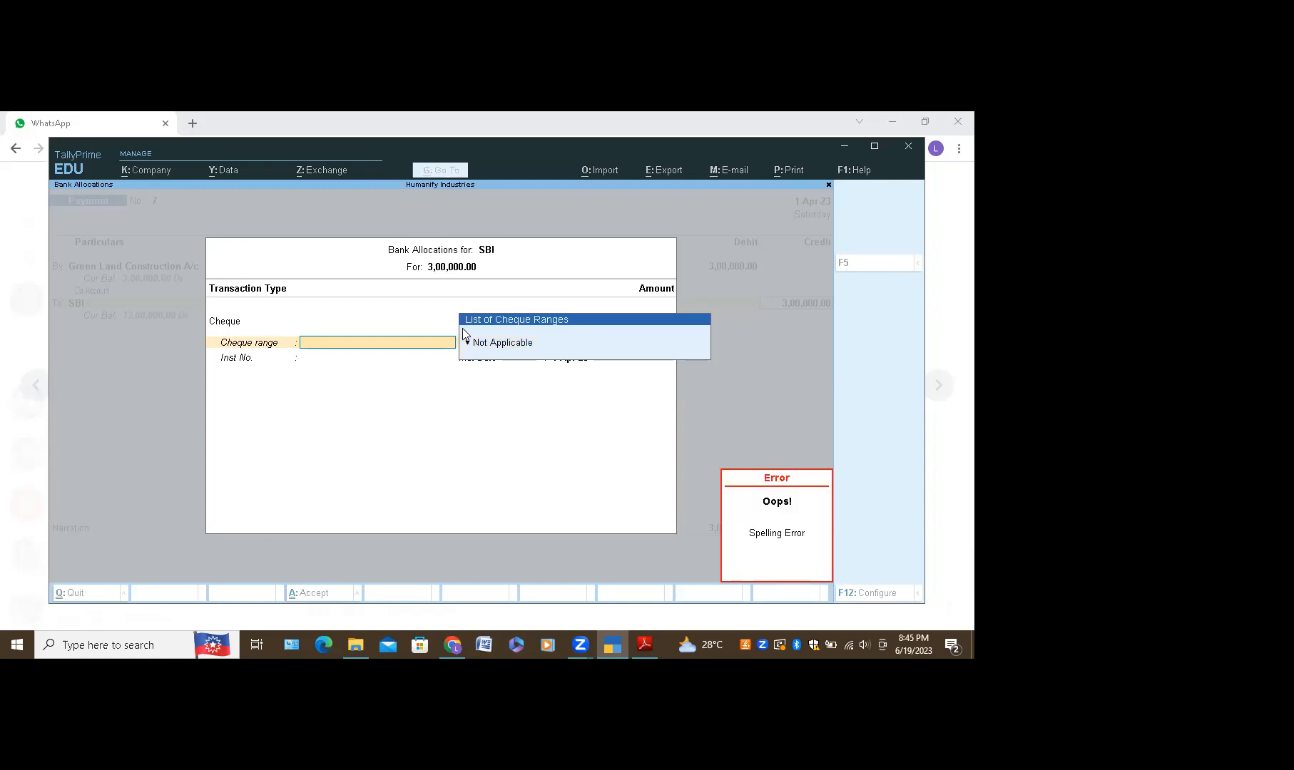
Step: Set the cheque range to Not Applicable
left_click(309, 345)
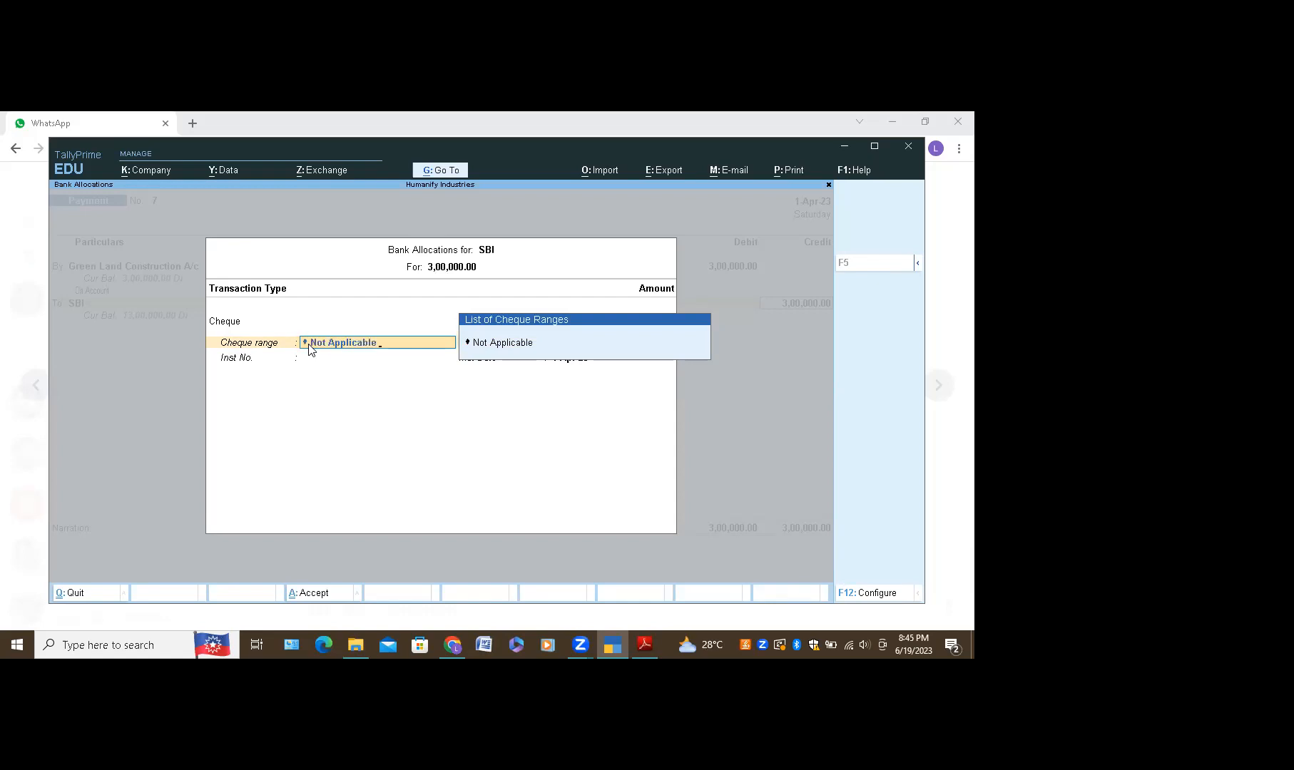
key("Return")
key("BackSpace")
key("BackSpace")
key("BackSpace")
key("BackSpace")
key("BackSpace")
key("BackSpace")
key("BackSpace")
key("BackSpace")
key("BackSpace")
key("BackSpace")
key("BackSpace")
key("BackSpace")
key("BackSpace")
key("BackSpace")
key("Return")
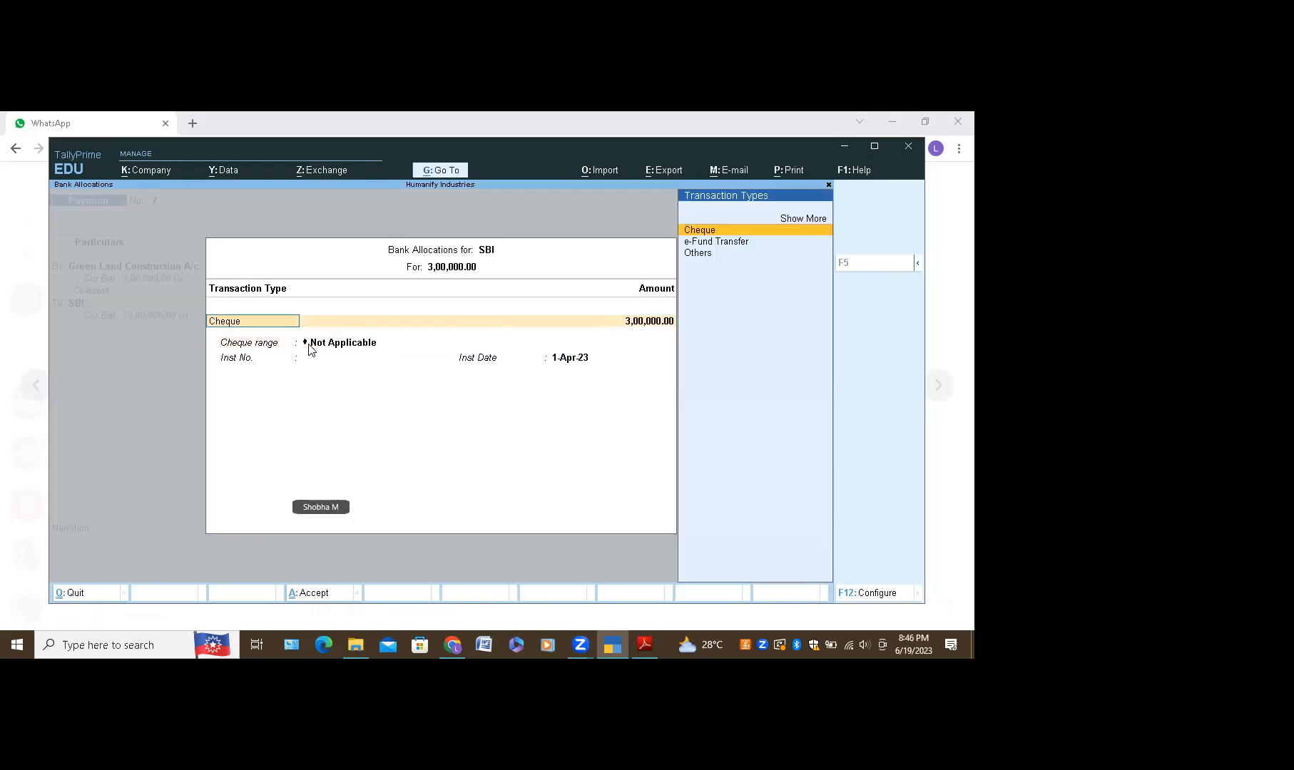
left_click(326, 347)
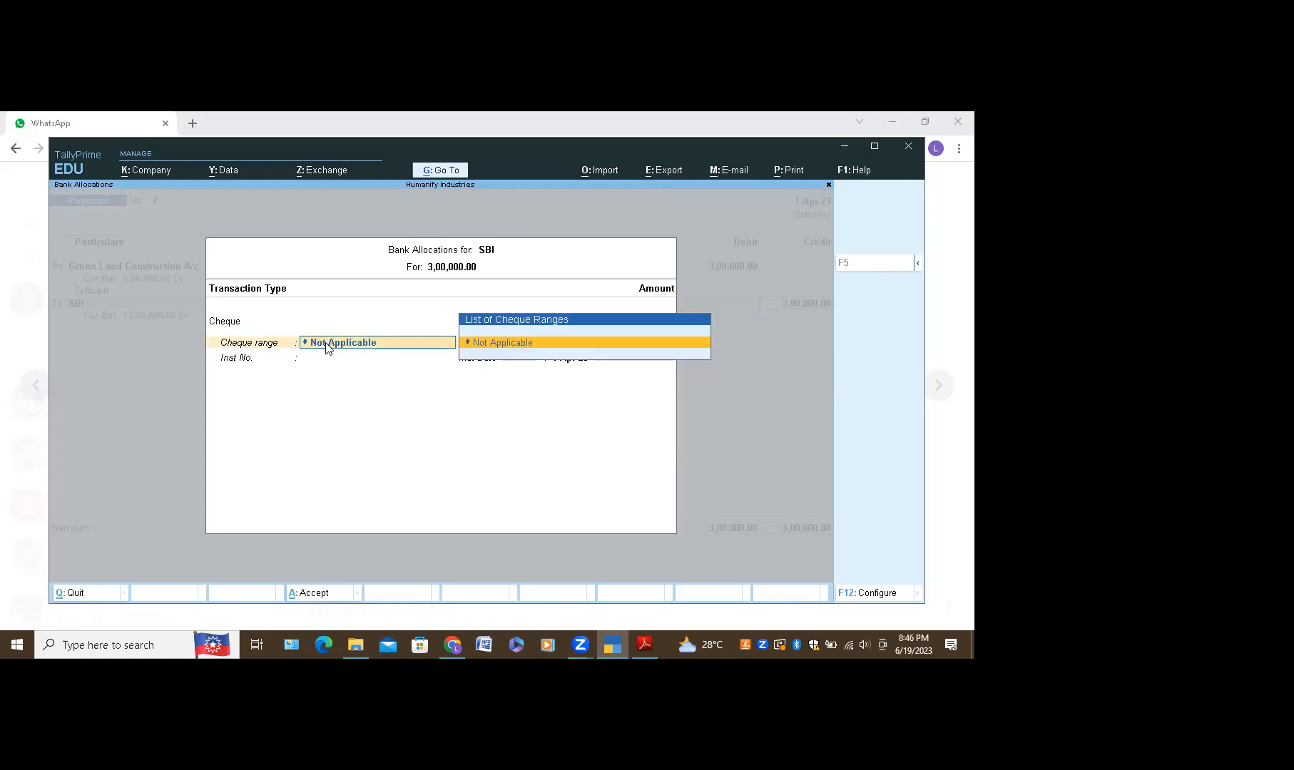
key("1")
key("BackSpace")
key("BackSpace")
key("BackSpace")
key("BackSpace")
key("BackSpace")
key("BackSpace")
key("BackSpace")
key("BackSpace")
key("BackSpace")
key("BackSpace")
key("BackSpace")
type("1")
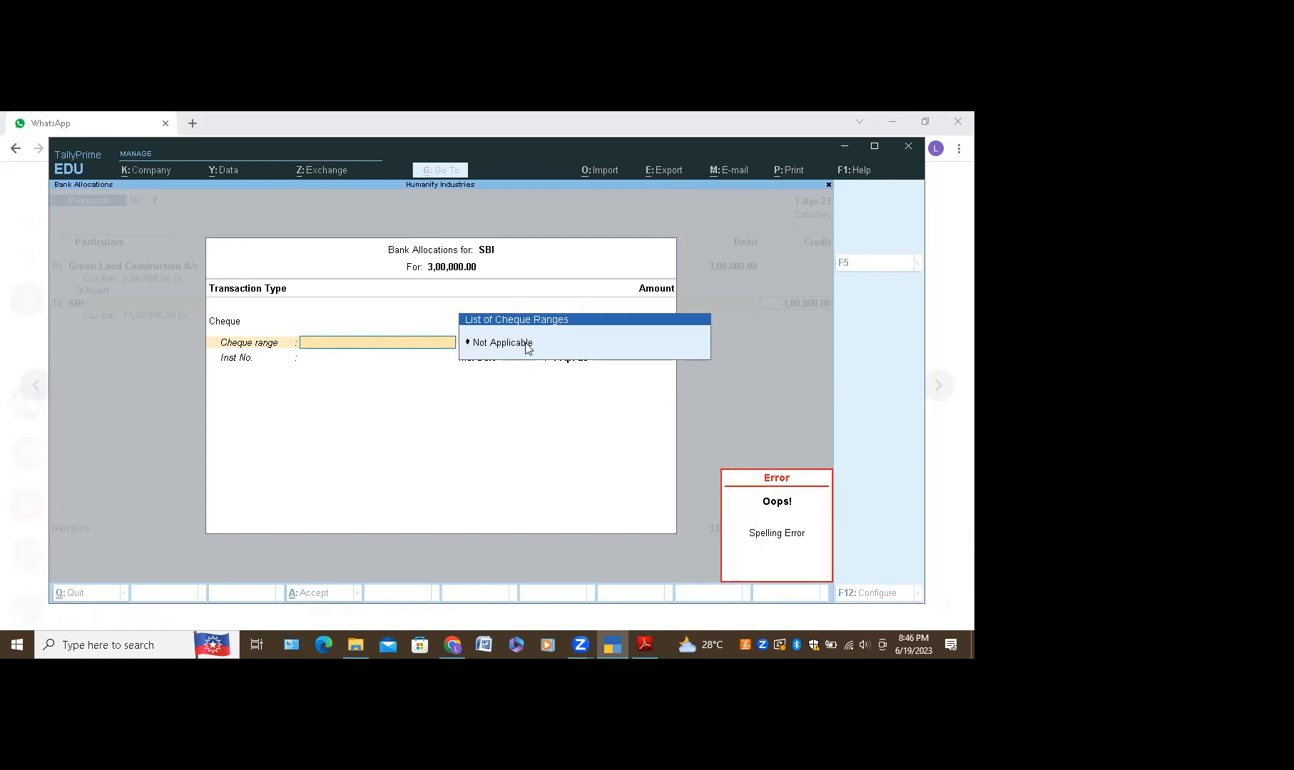
key("Return")
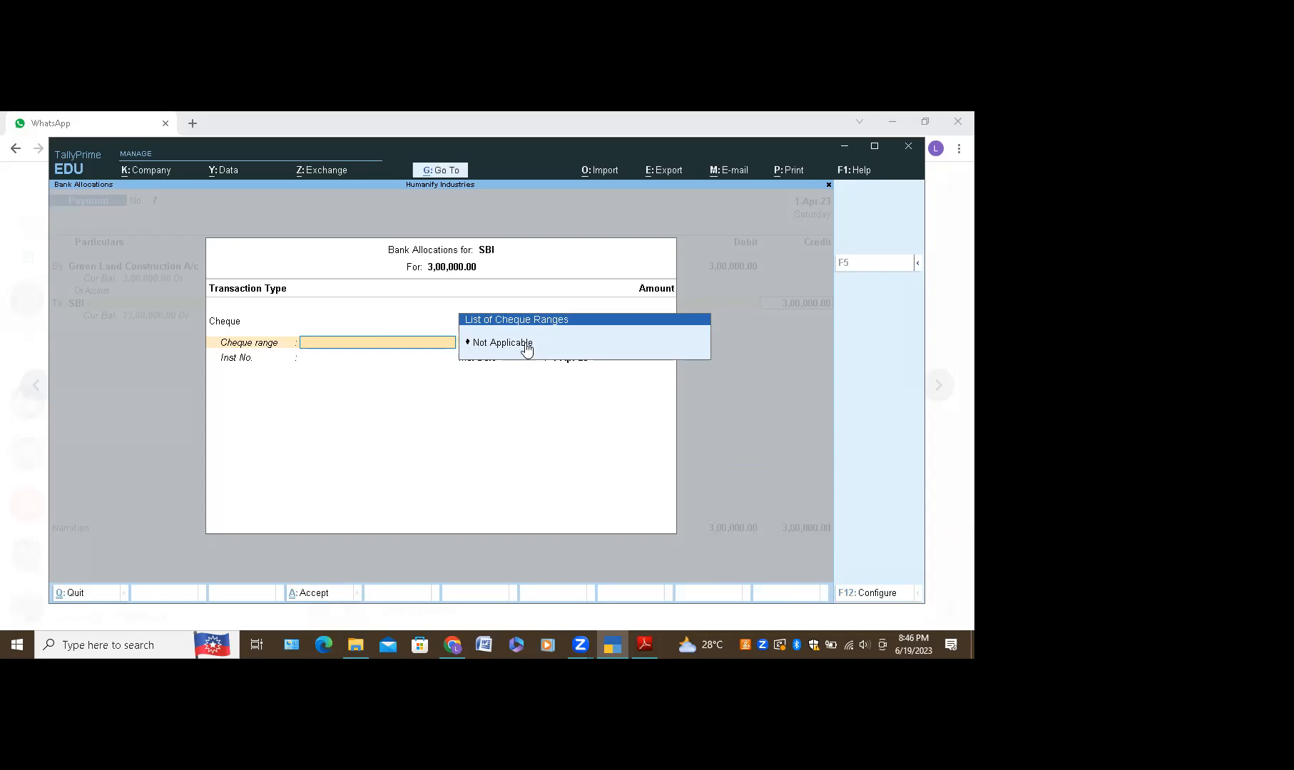
left_click(526, 344)
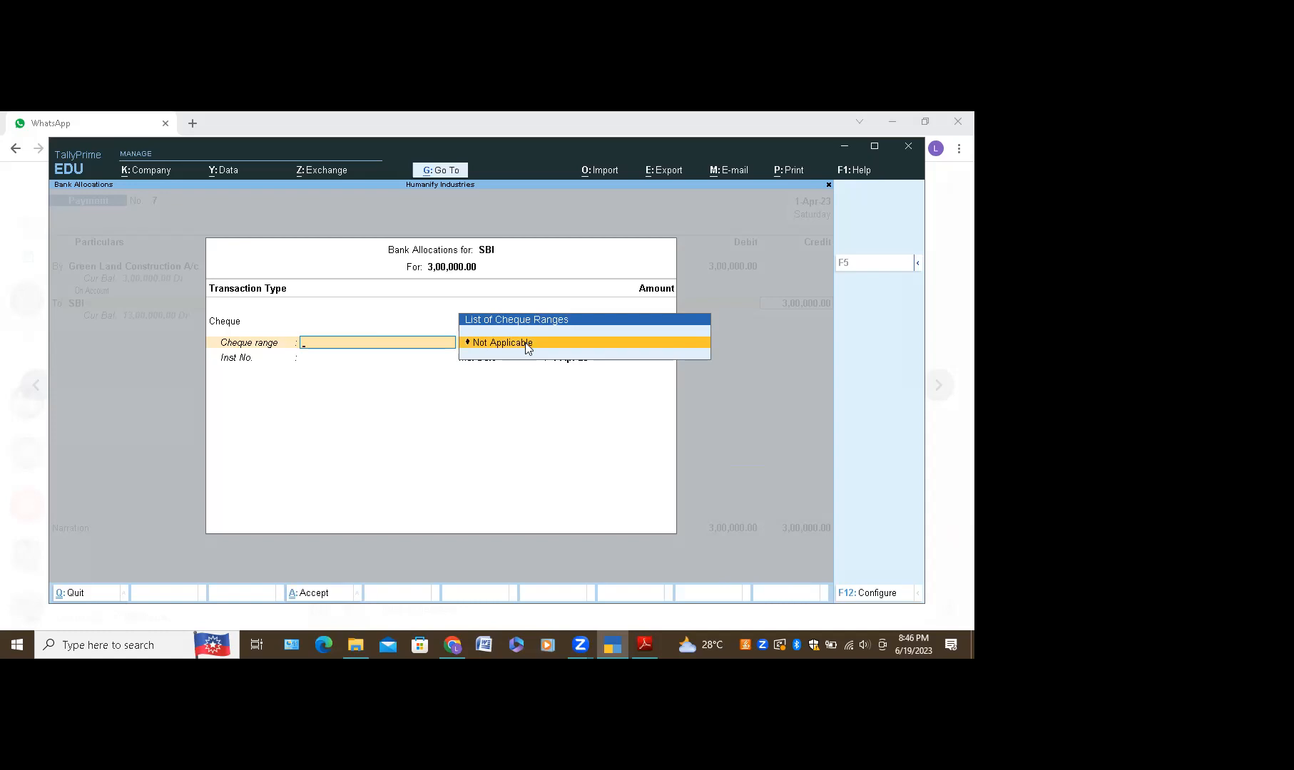
left_click(526, 344)
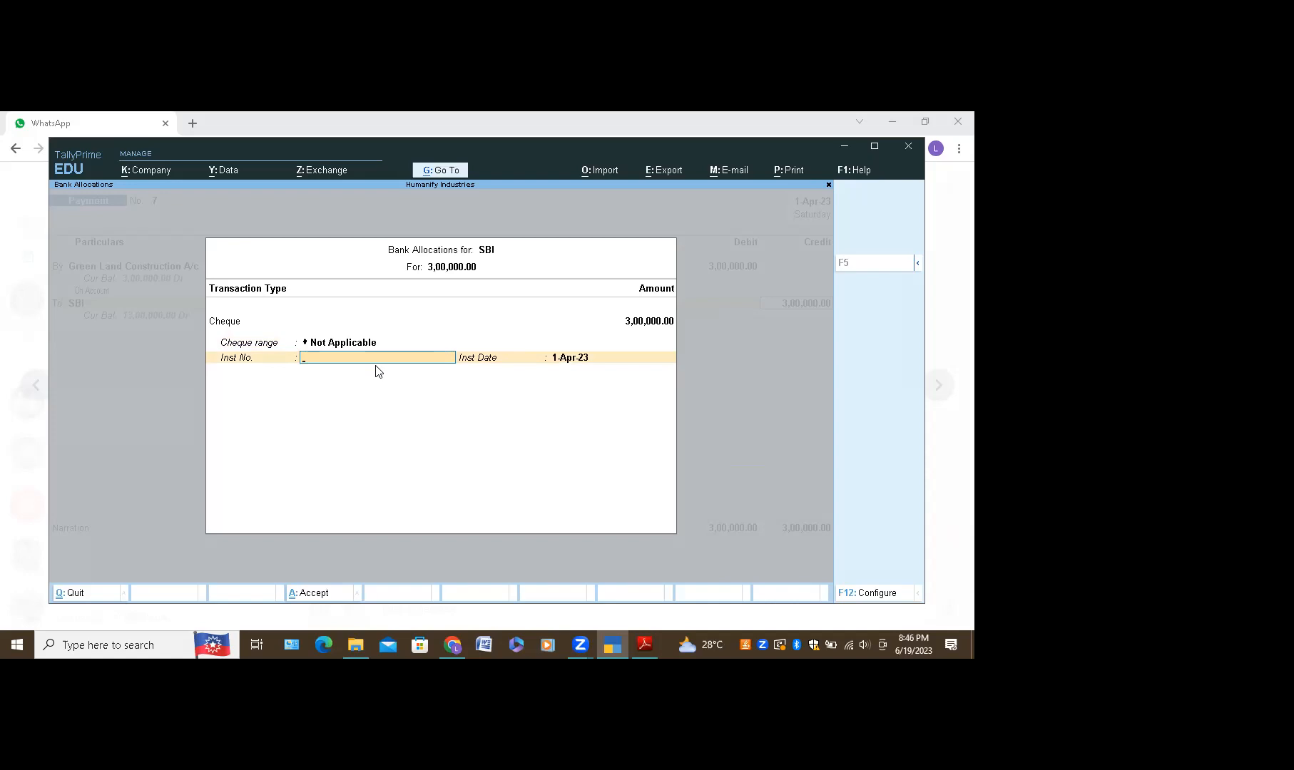
Step: Enter instrument number 400247, keep the 1-Apr-23 date, and close the bank allocation
type("000")
key("Return")
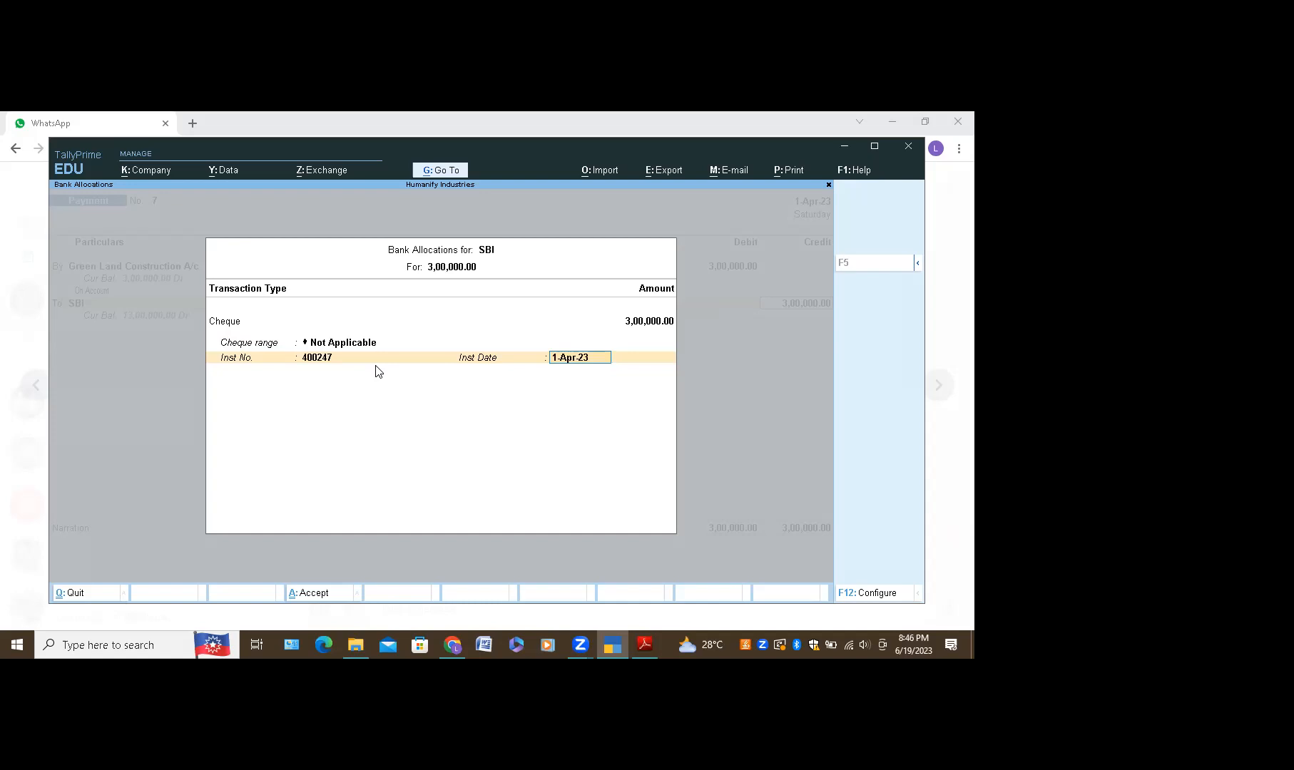
type("02")
left_click(376, 363)
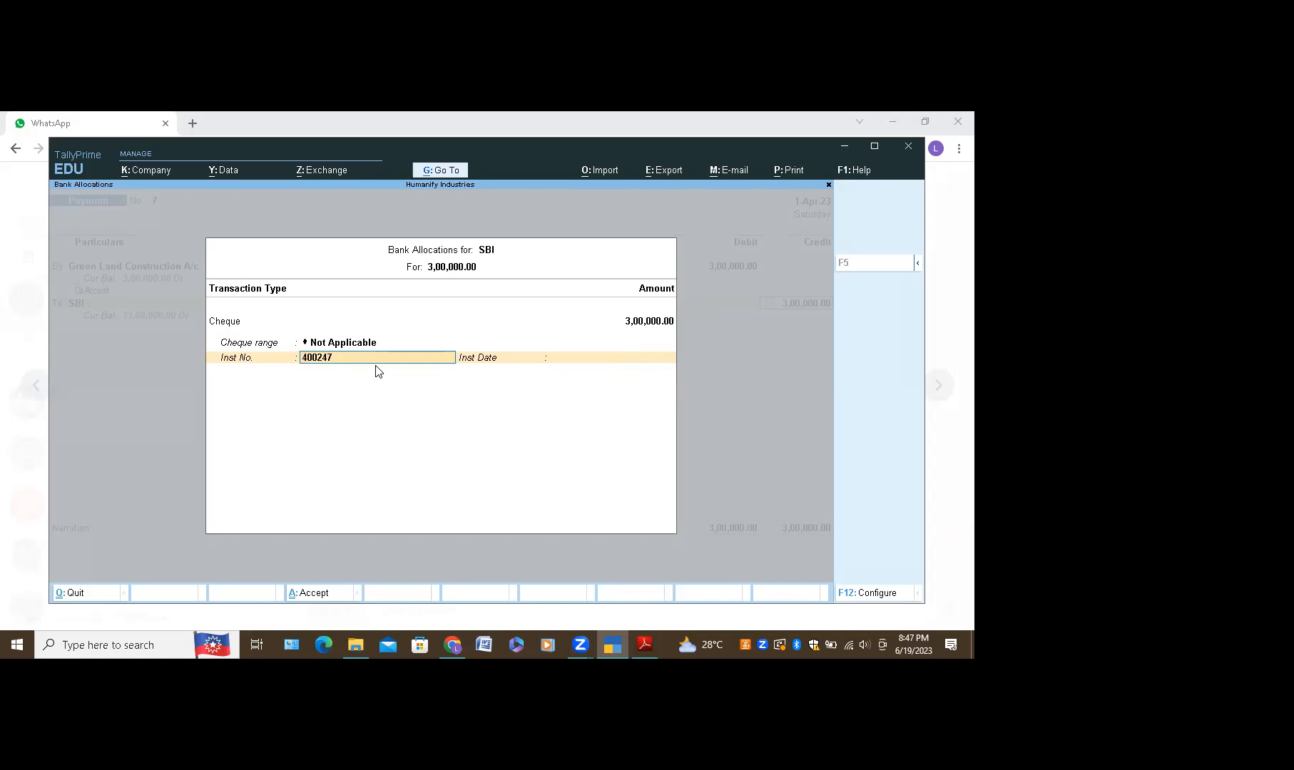
key("Return")
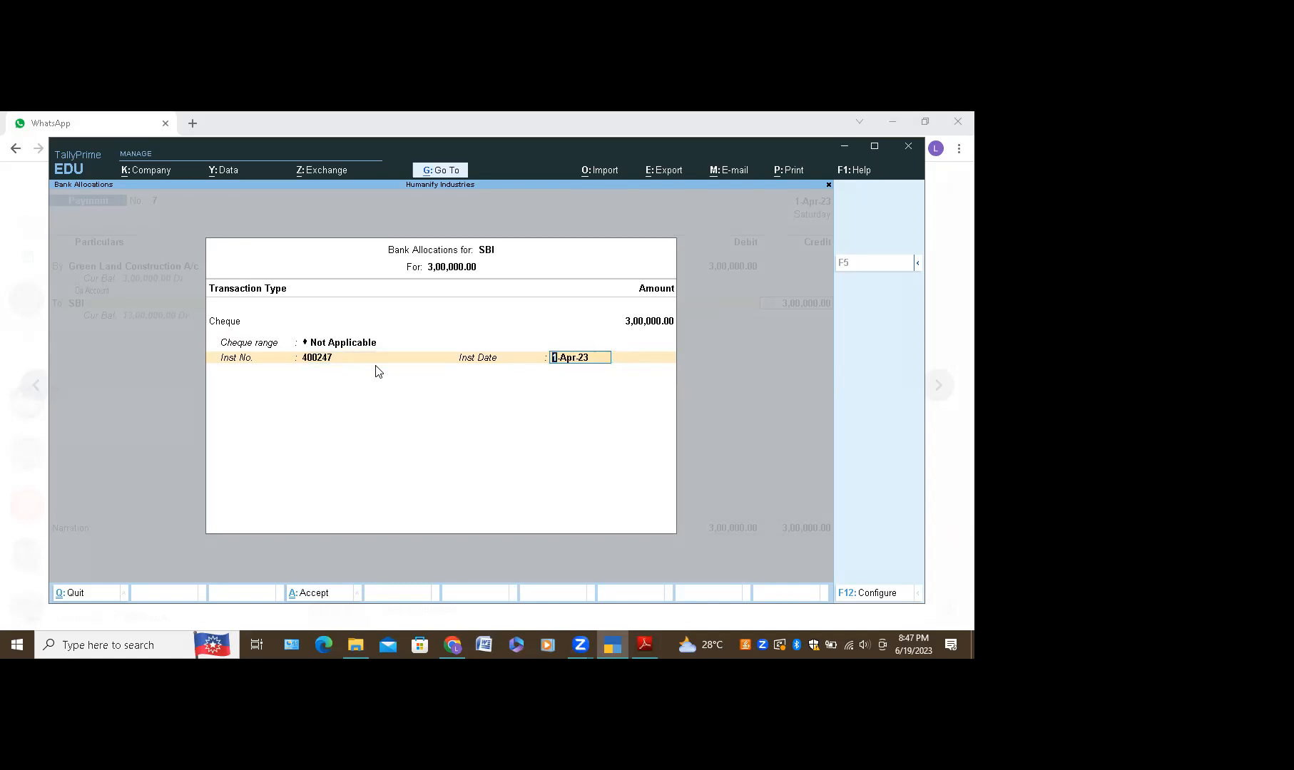
key("Return")
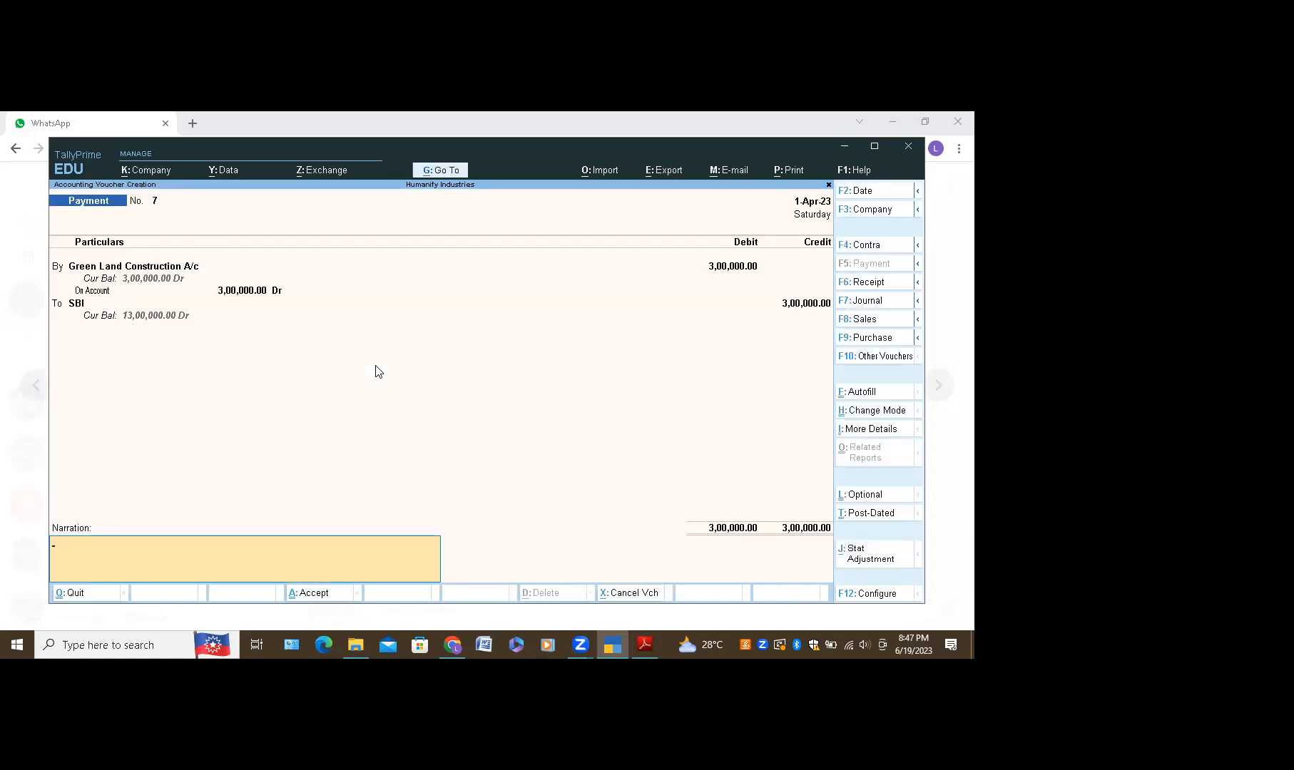
Step: Accept and save Payment voucher No. 7
key("Return")
key("Return")
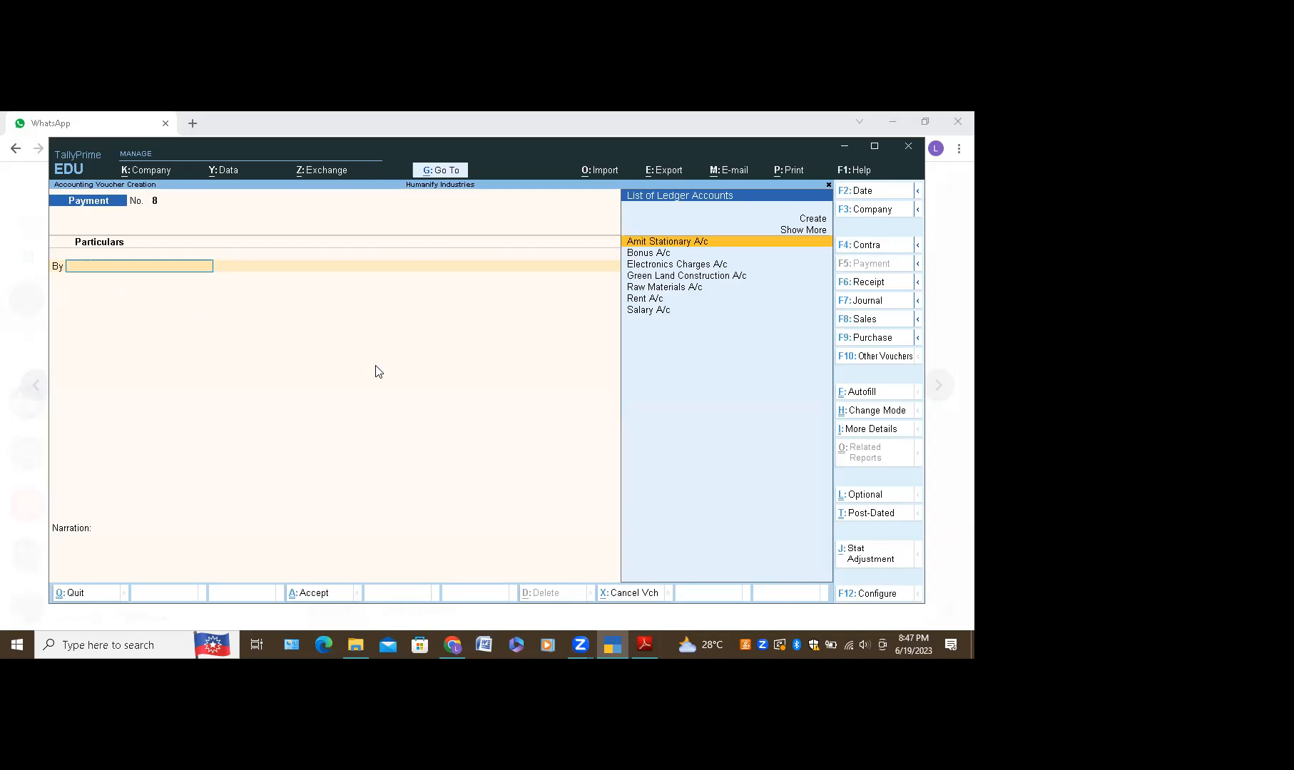
Step: Switch to Chrome to view the WhatsApp-shared payment table
left_click(440, 658)
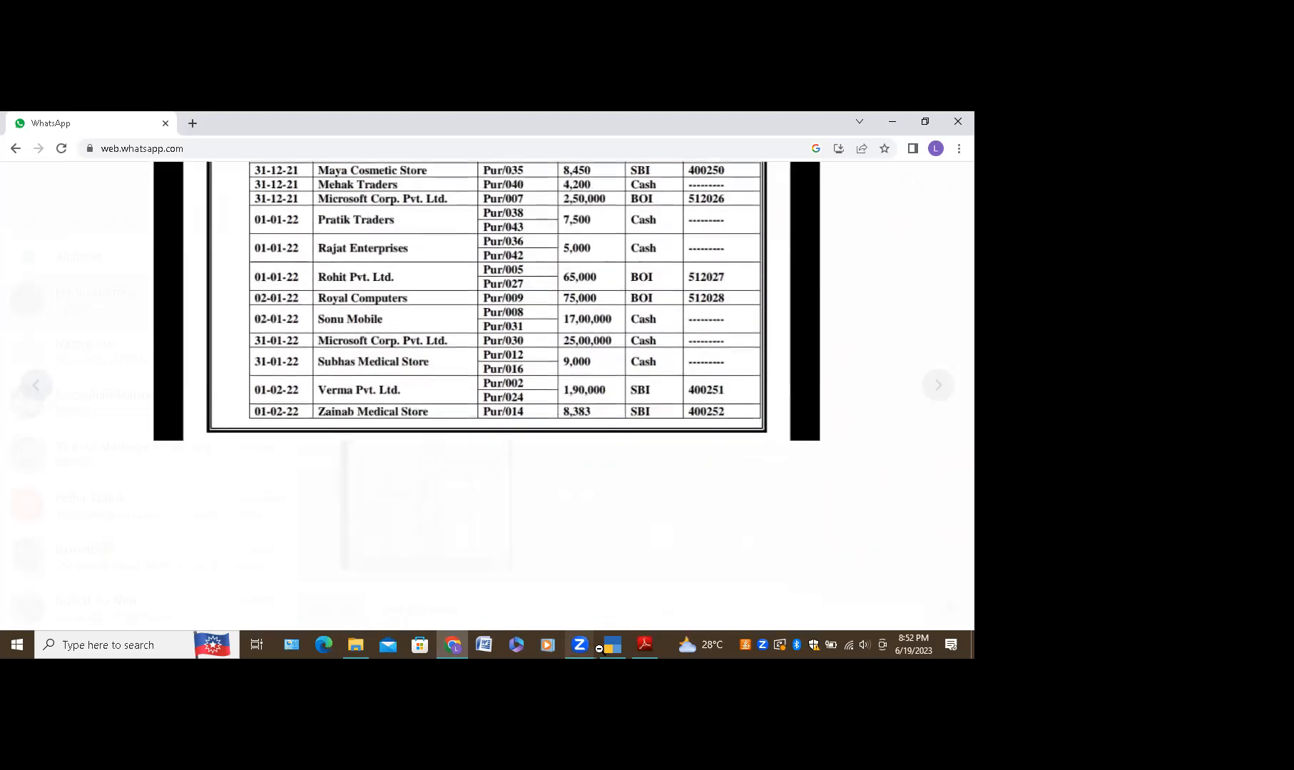
left_click(599, 649)
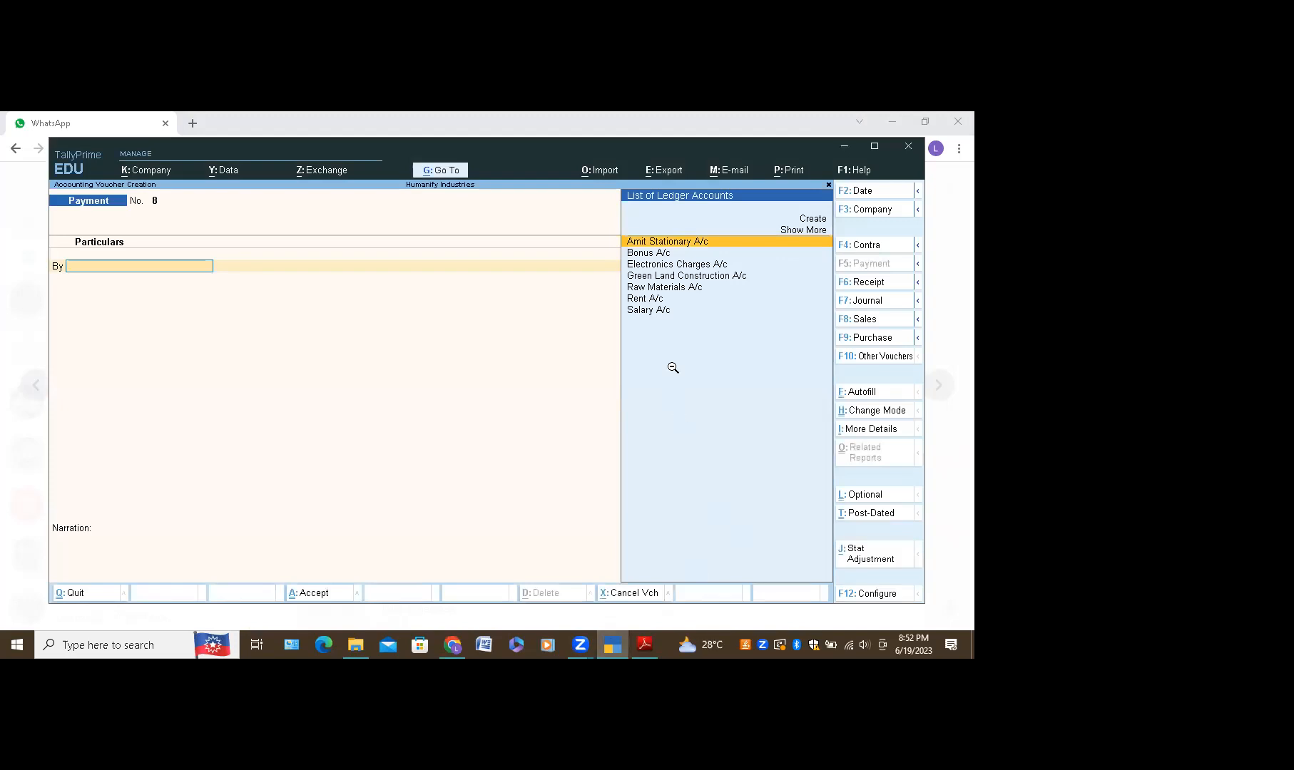
Step: Debit Amit Stationary A/c 54,000 On Account on voucher No. 8
left_click(692, 242)
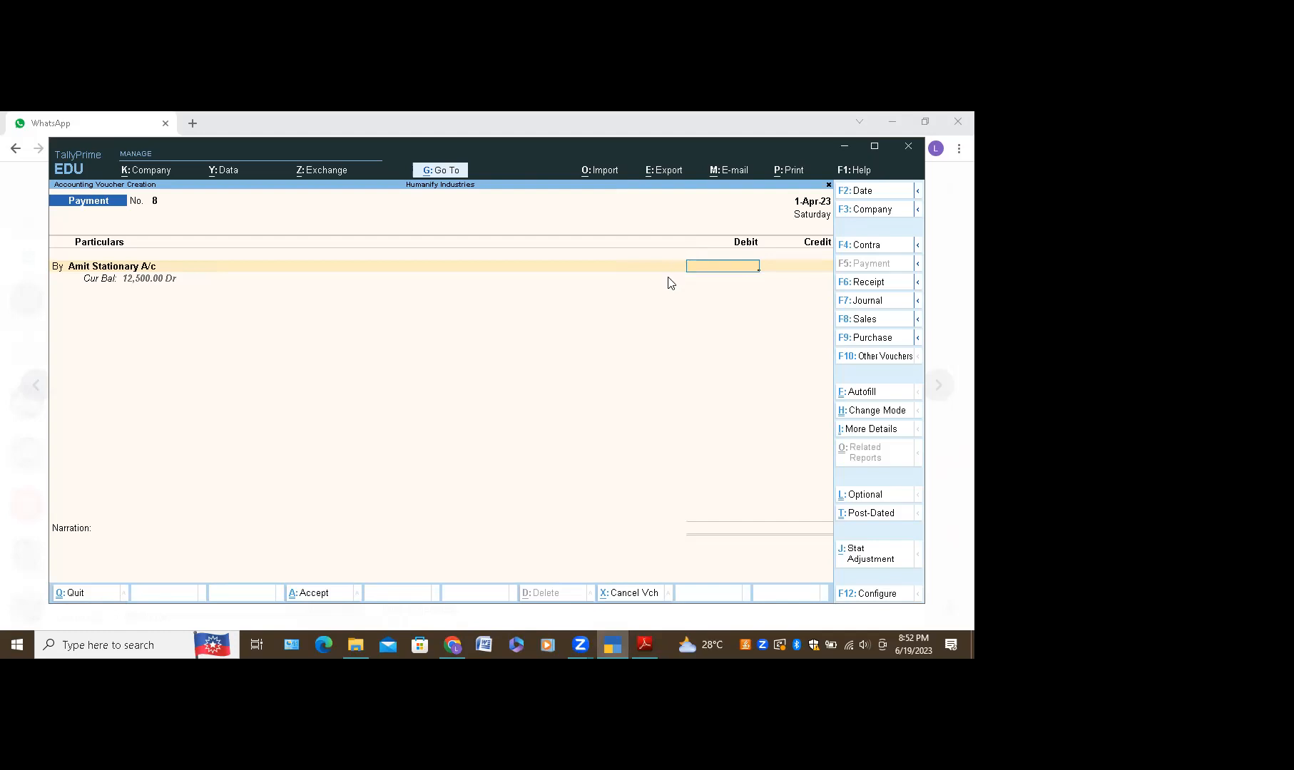
type("54000")
key("Return")
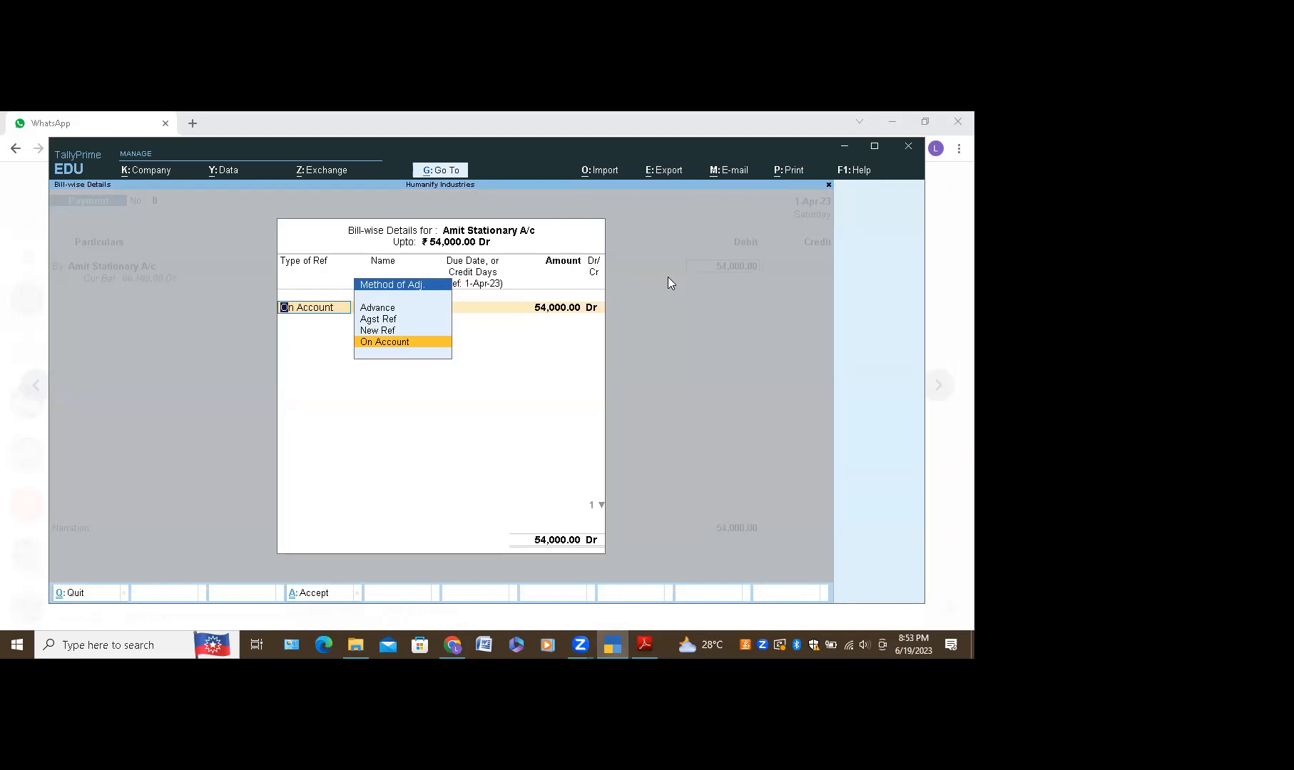
key("Return")
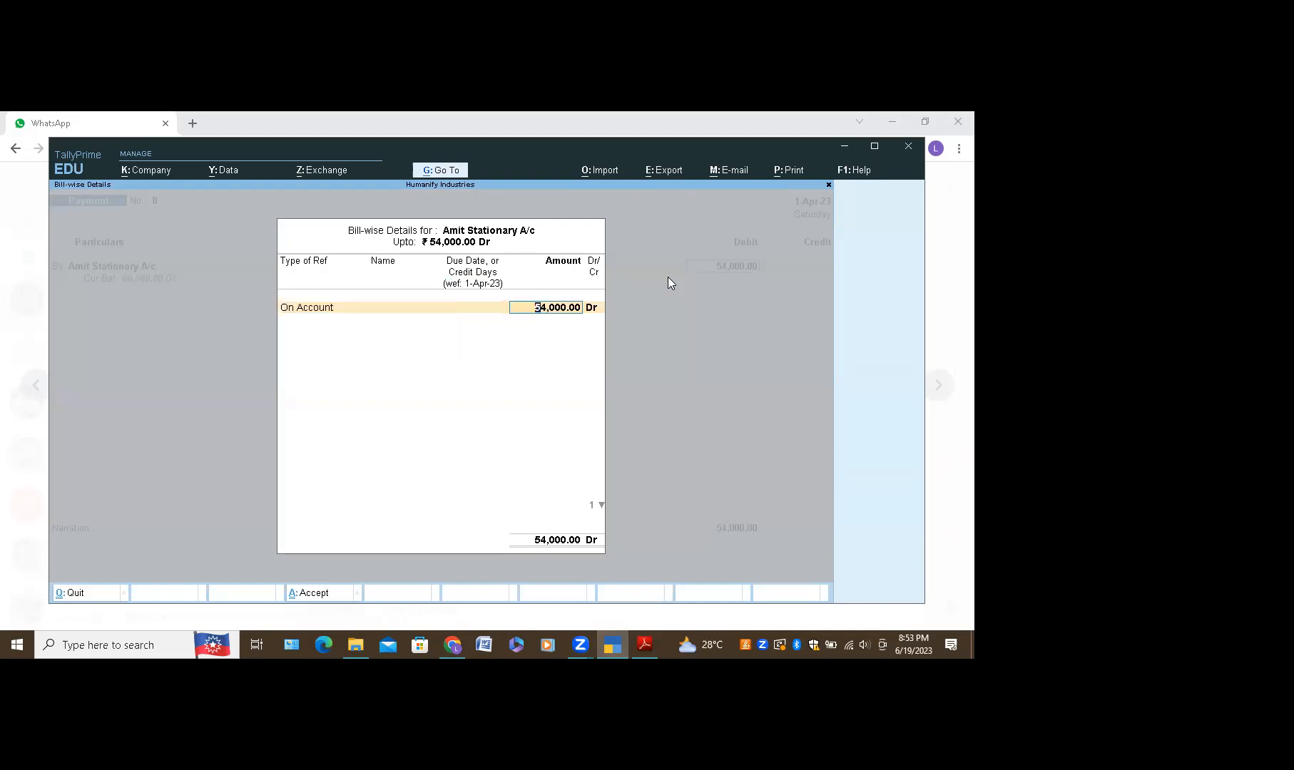
key("Return")
key("Return")
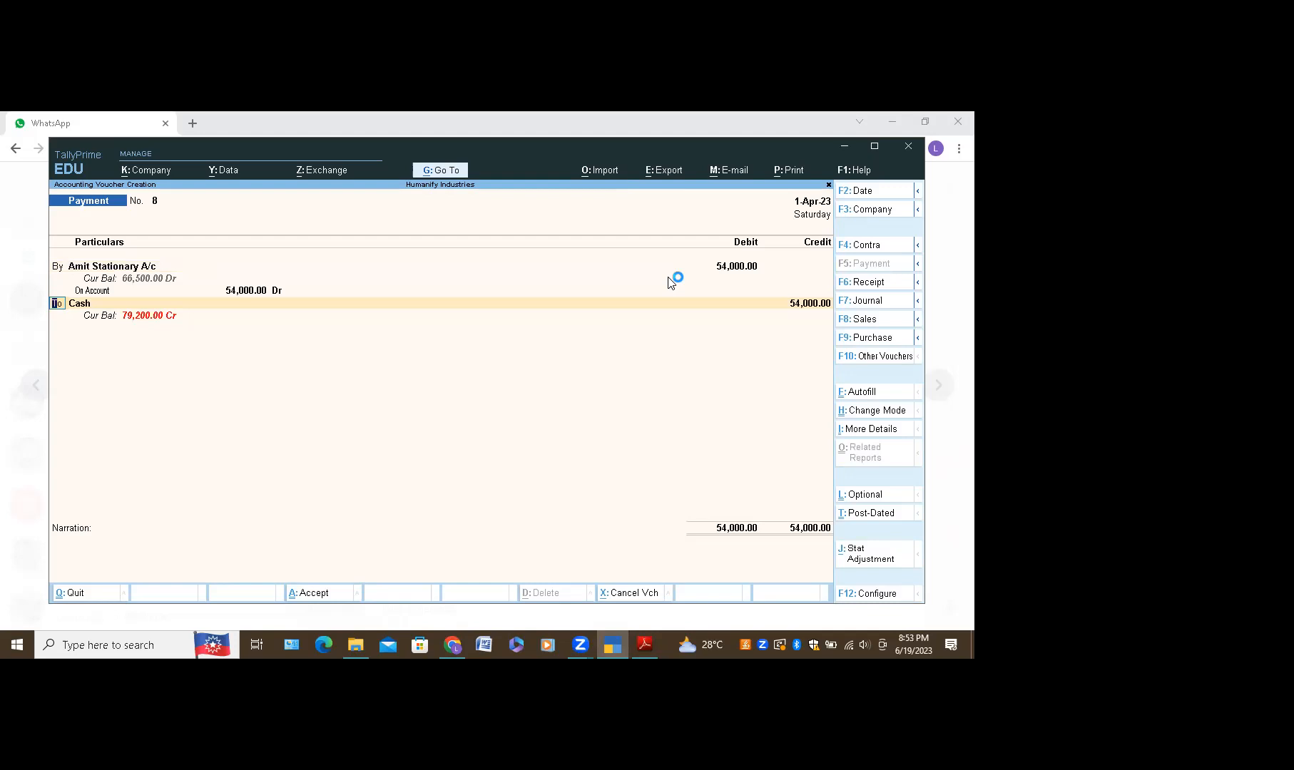
key("Return")
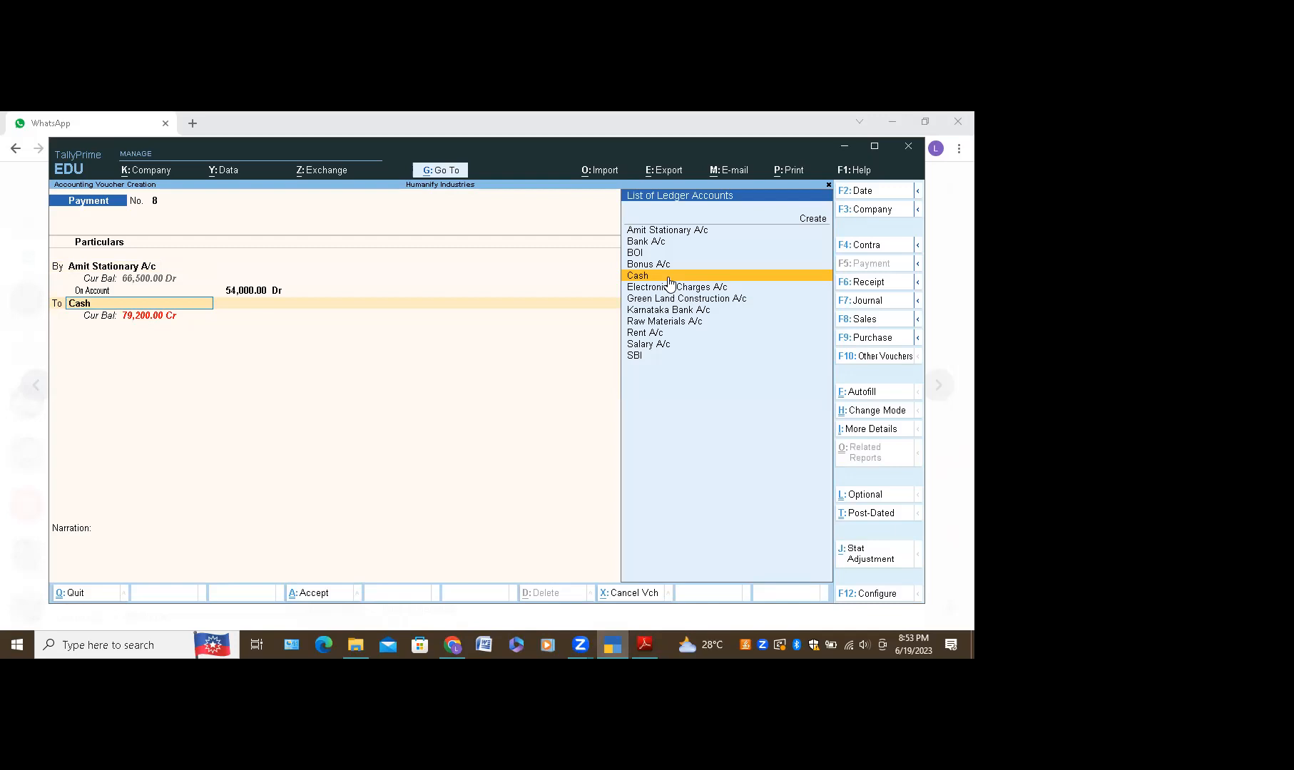
Step: Clear the Cash credit line and quit the voucher without saving
key("BackSpace")
key("Escape")
key("Return")
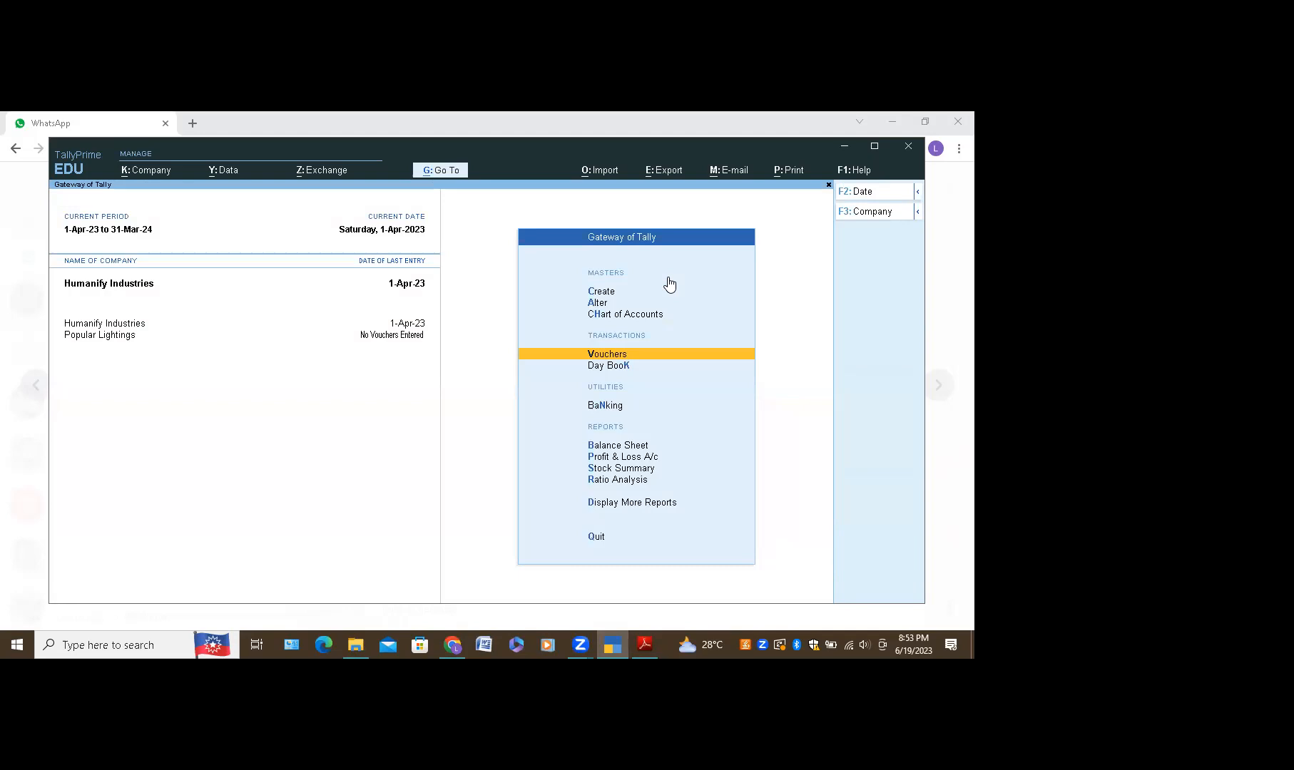
left_click(614, 355)
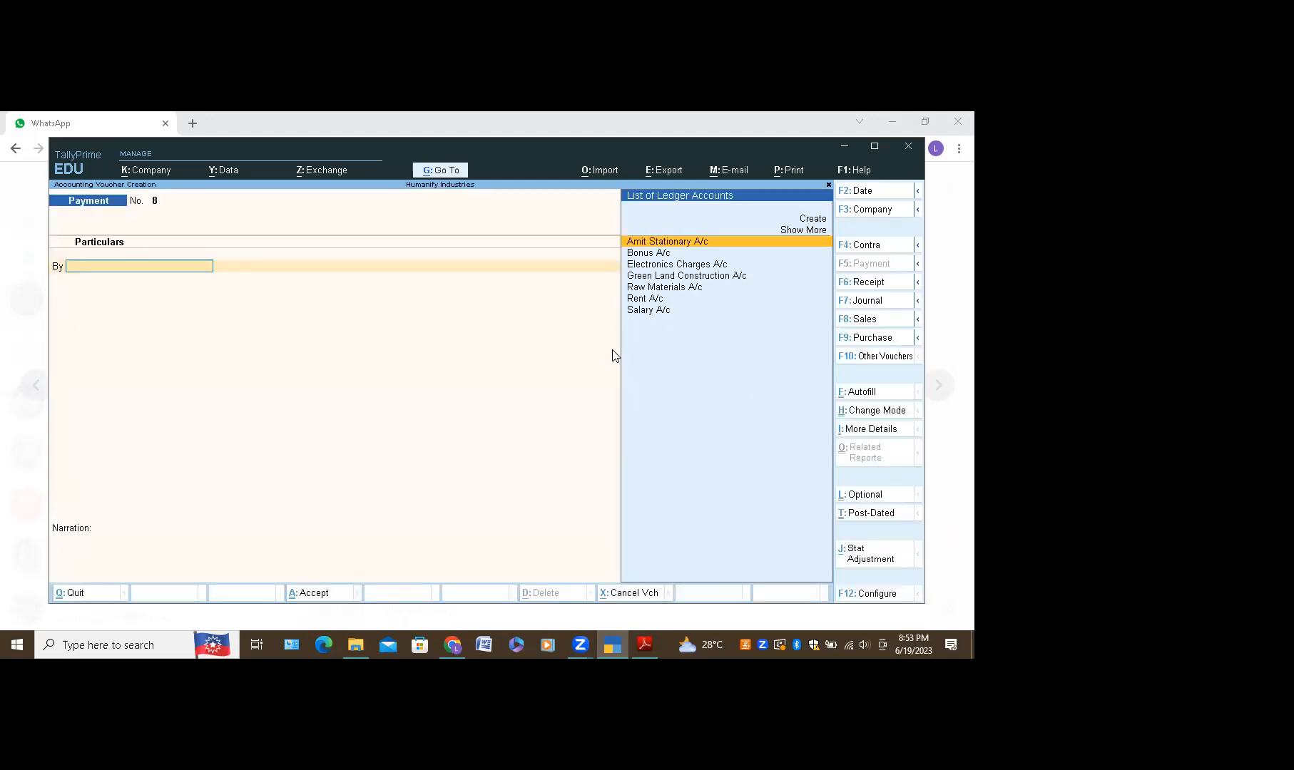
left_click(698, 246)
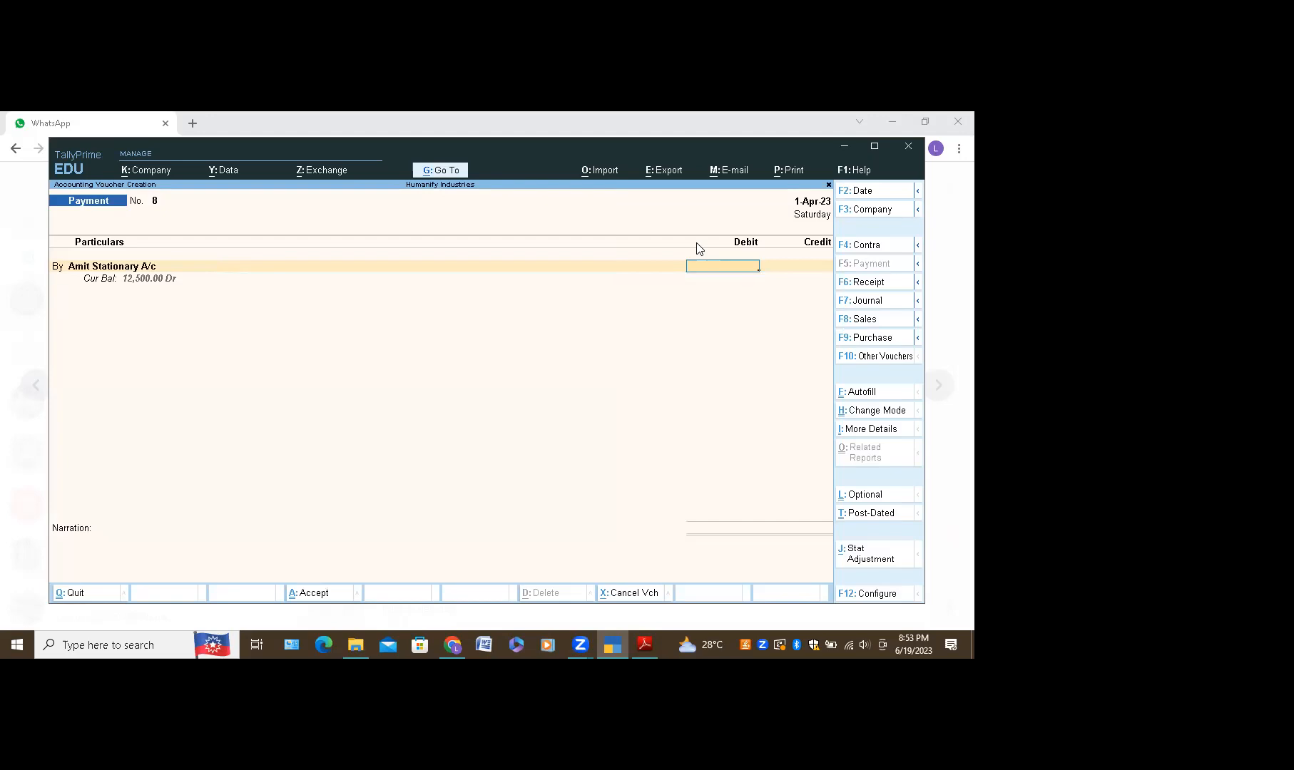
type("5000")
key("Return")
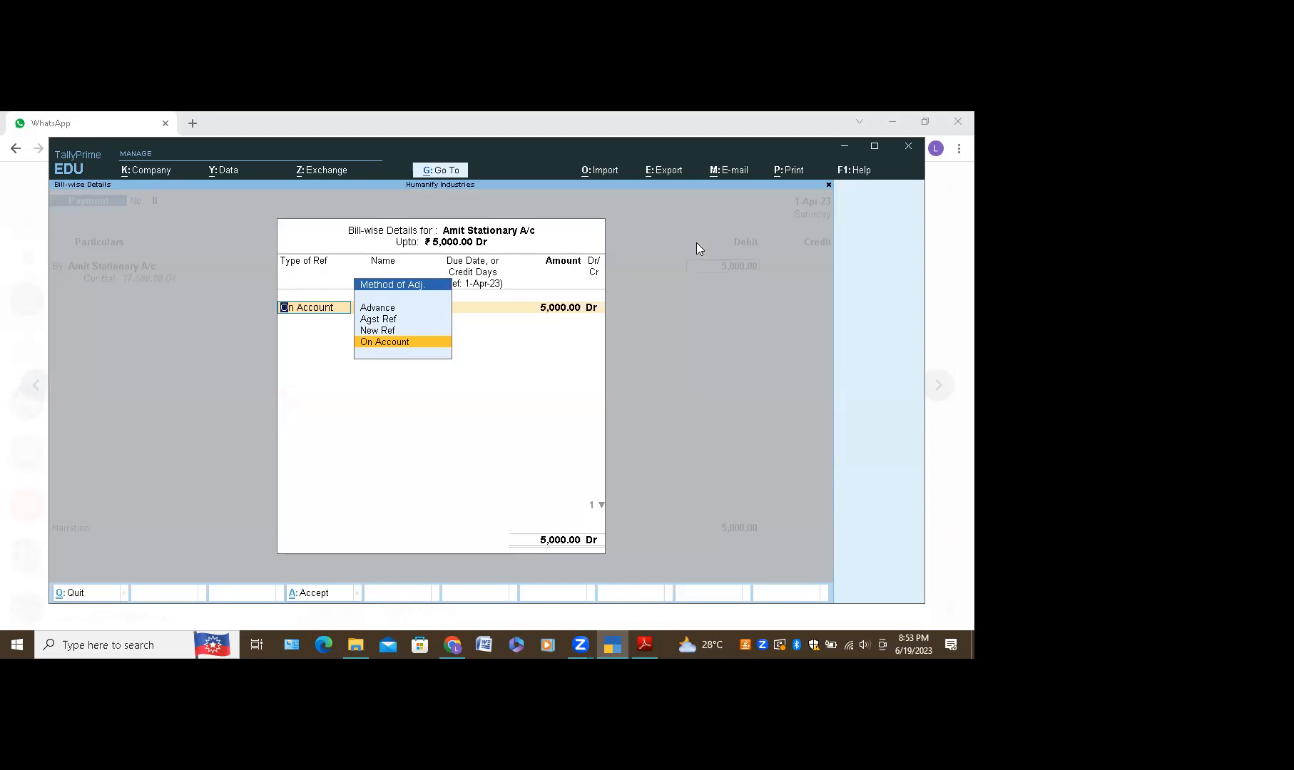
key("Up")
key("Return")
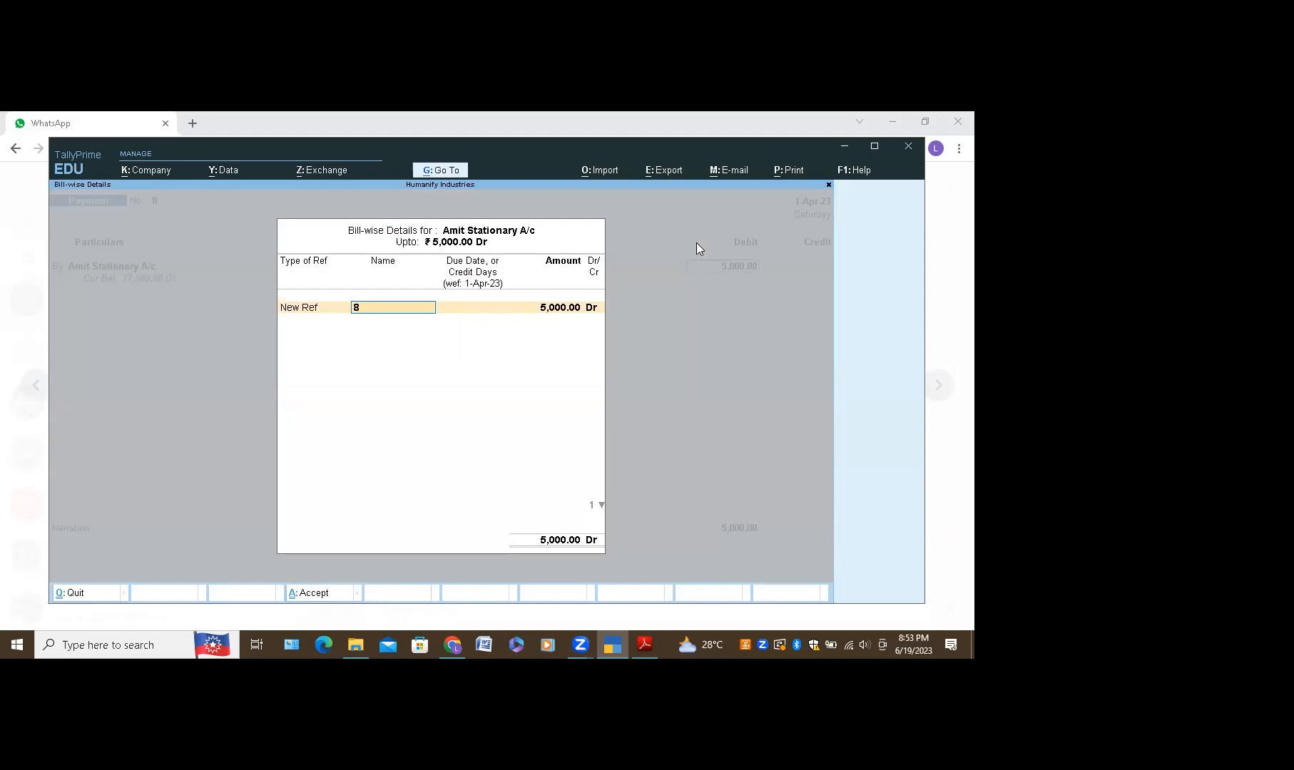
key("Return")
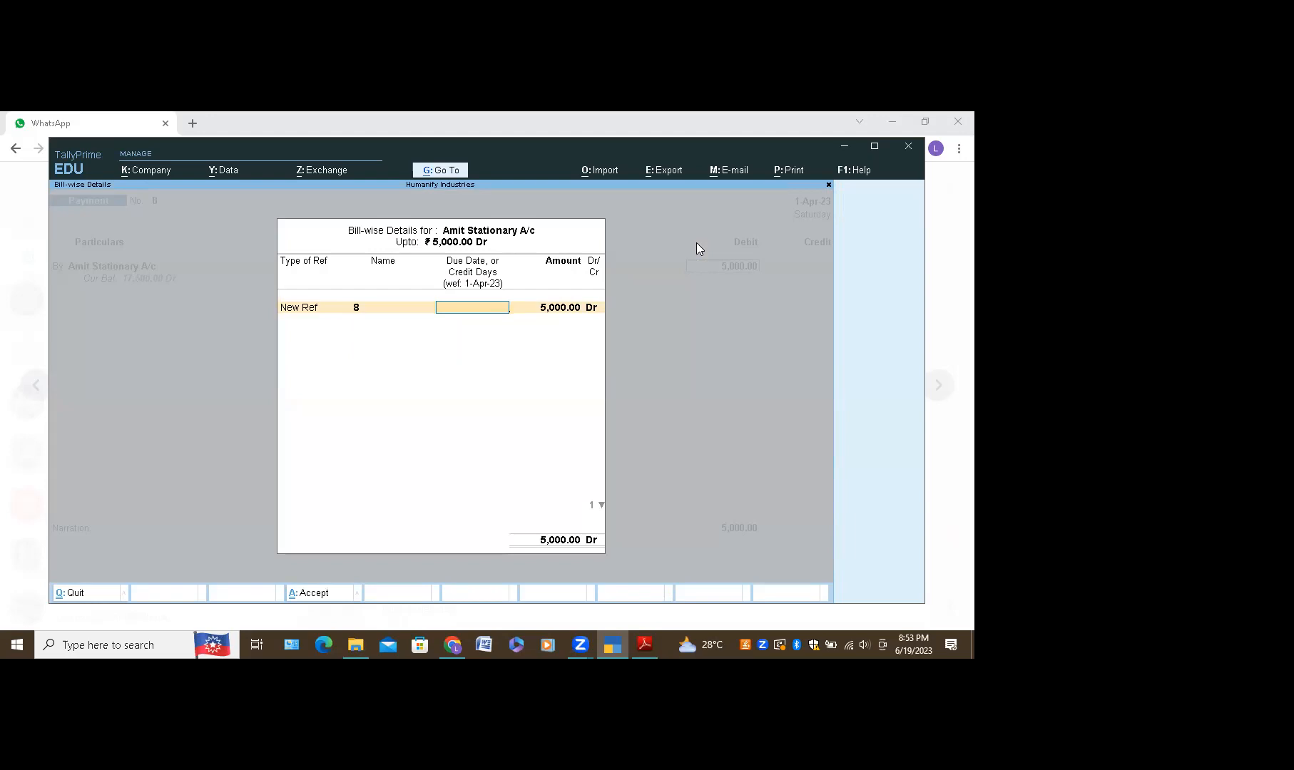
key("ctrl+a")
key("Escape")
key("Escape")
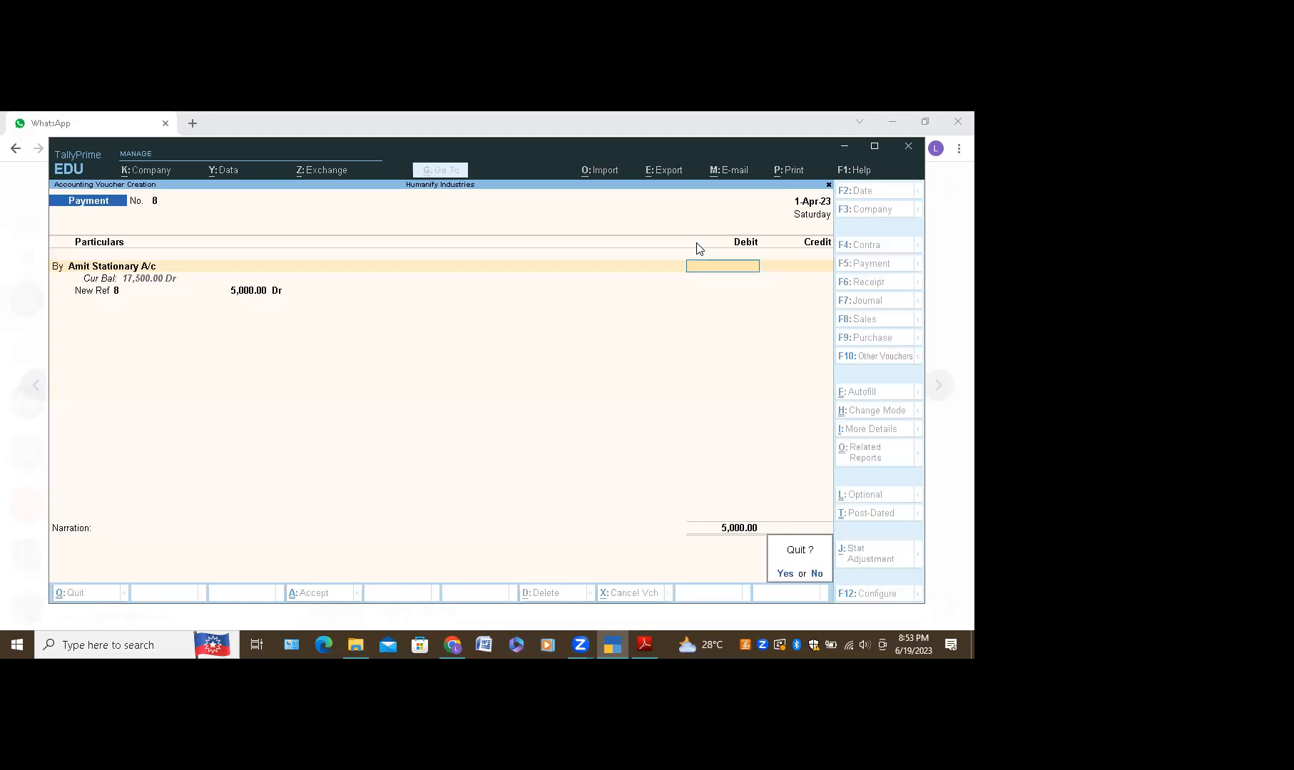
key("y")
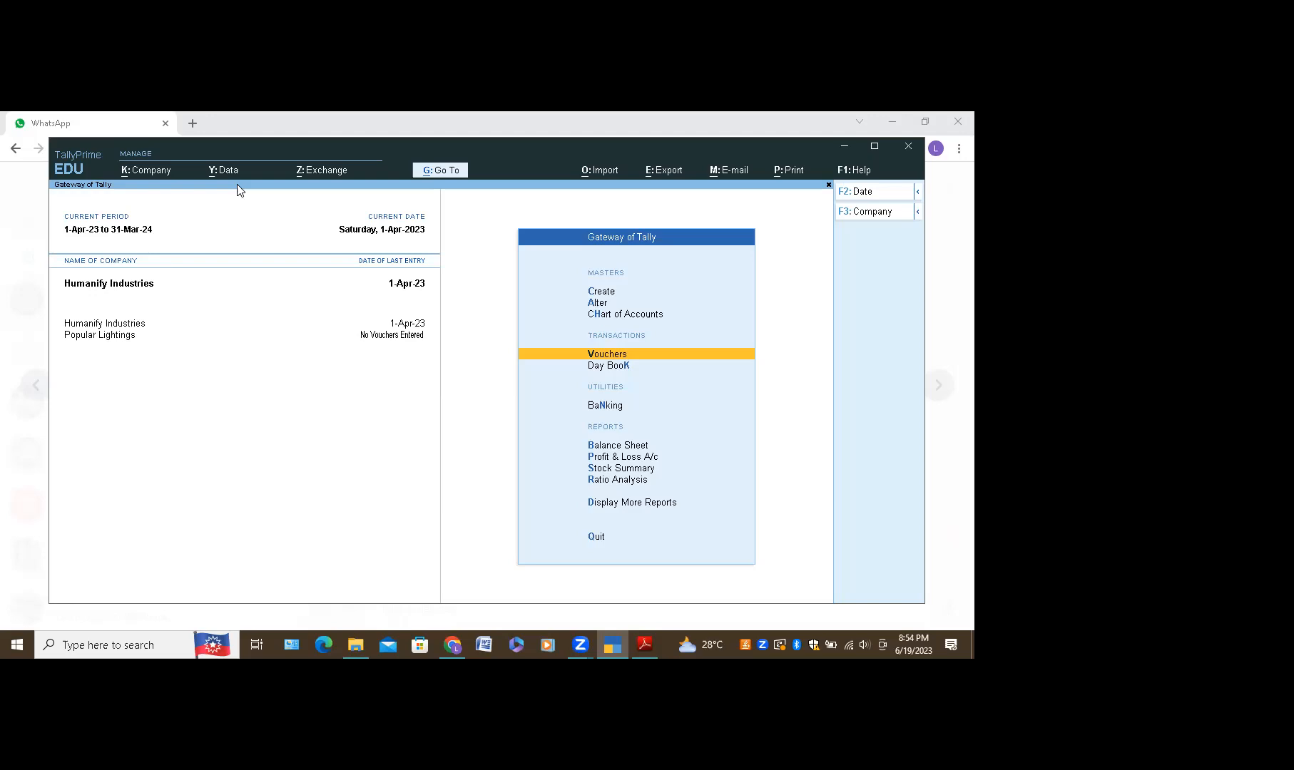
Step: Go to Master Alteration, list the ledgers, and pick Amit Stationary A/c
left_click(596, 304)
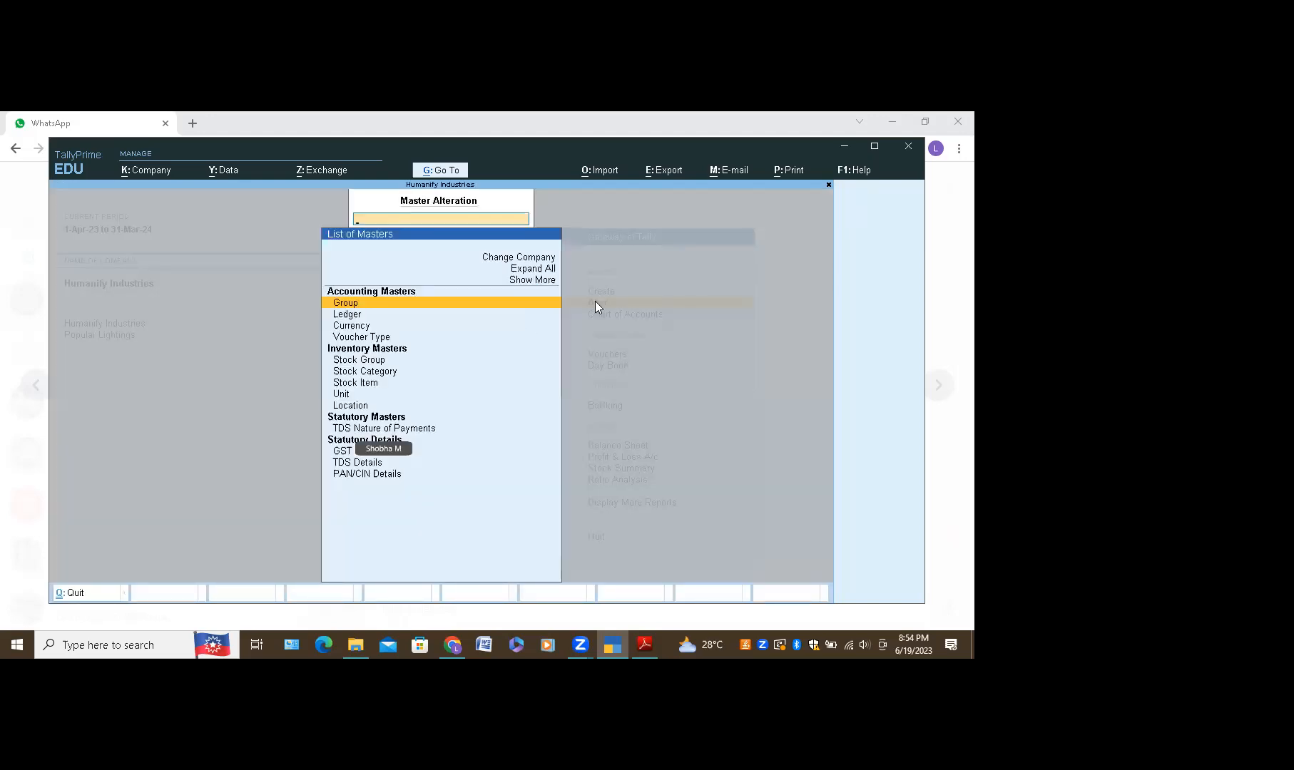
left_click(348, 313)
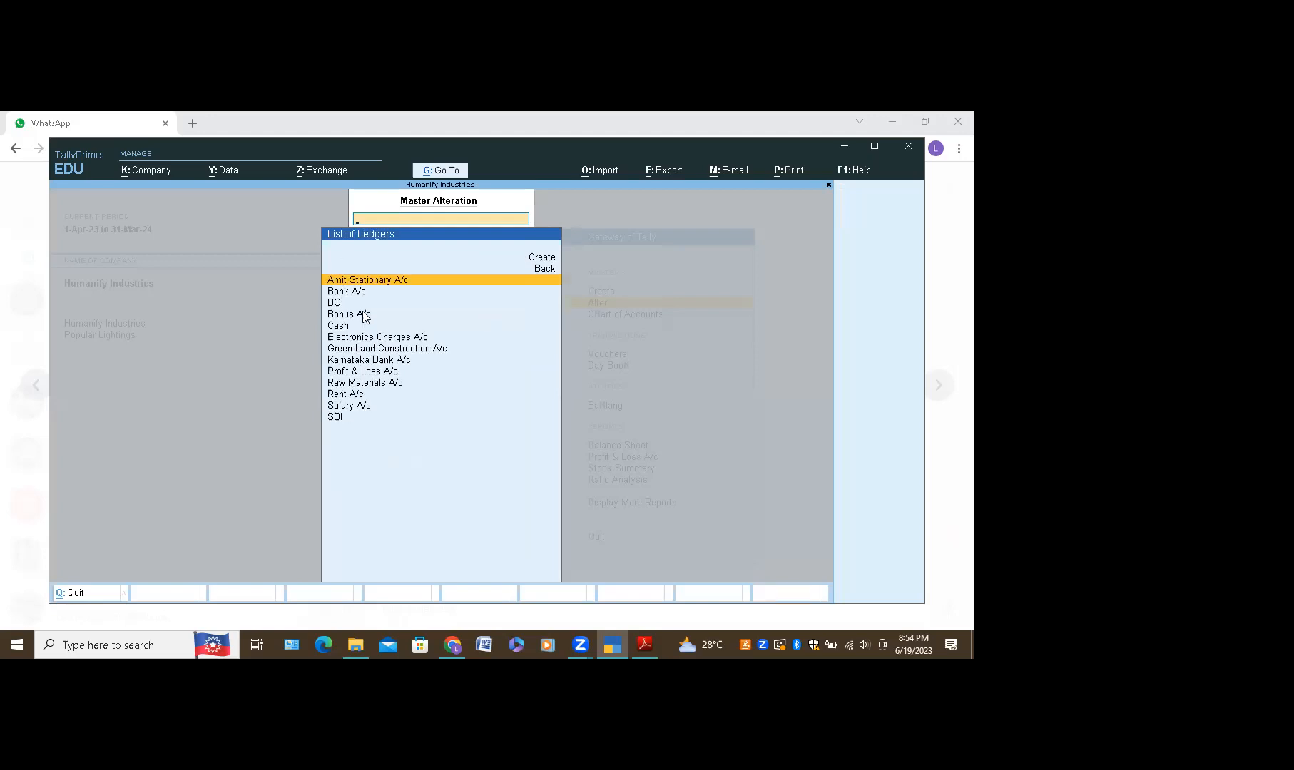
left_click(374, 281)
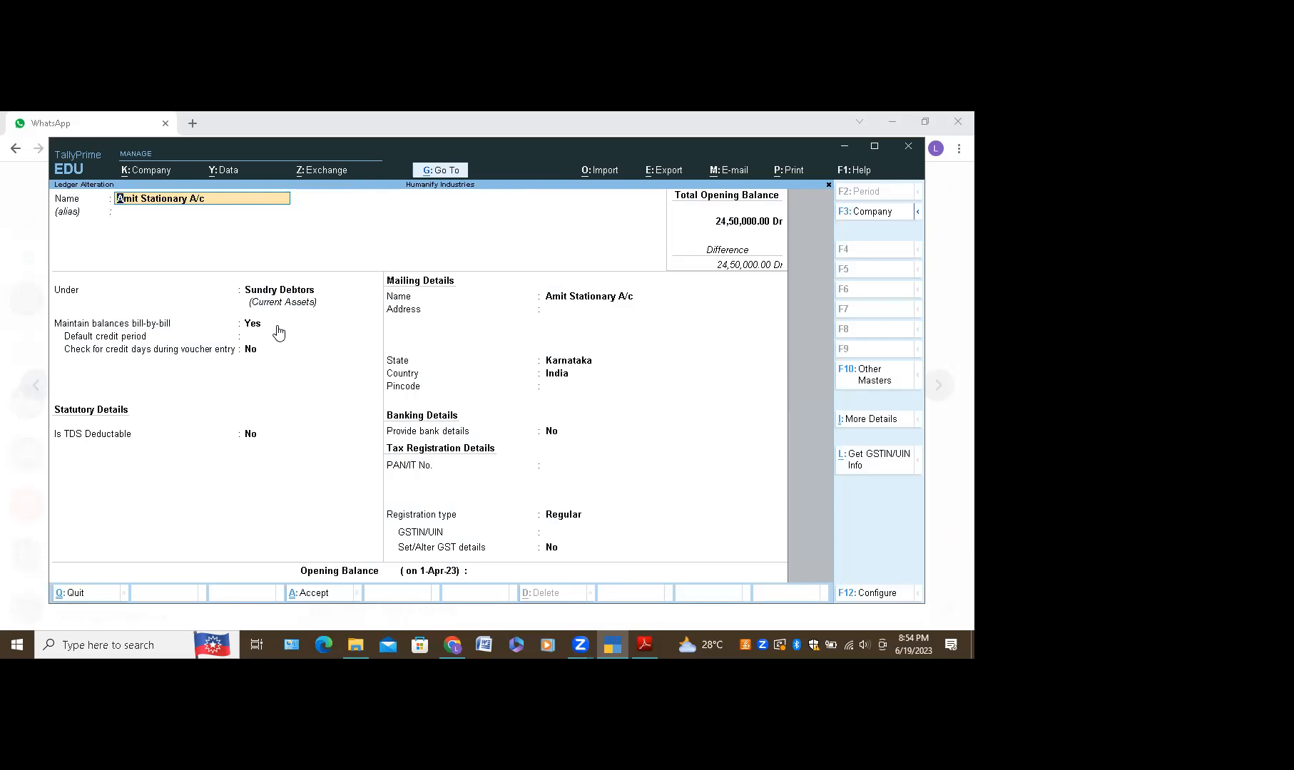
Step: Step through Amit Stationary A/c's group, bill-by-bill and Karnataka mailing details, then close it
key("Return")
key("Return")
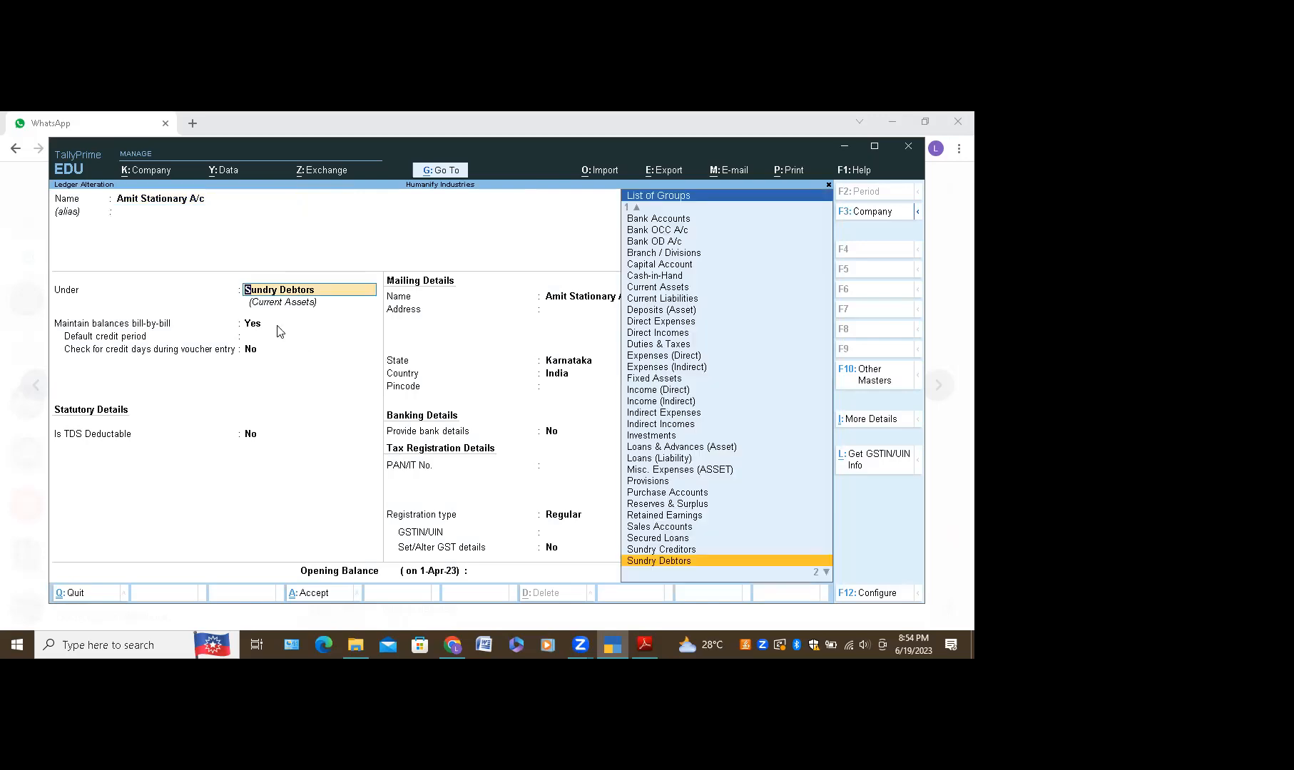
key("Return")
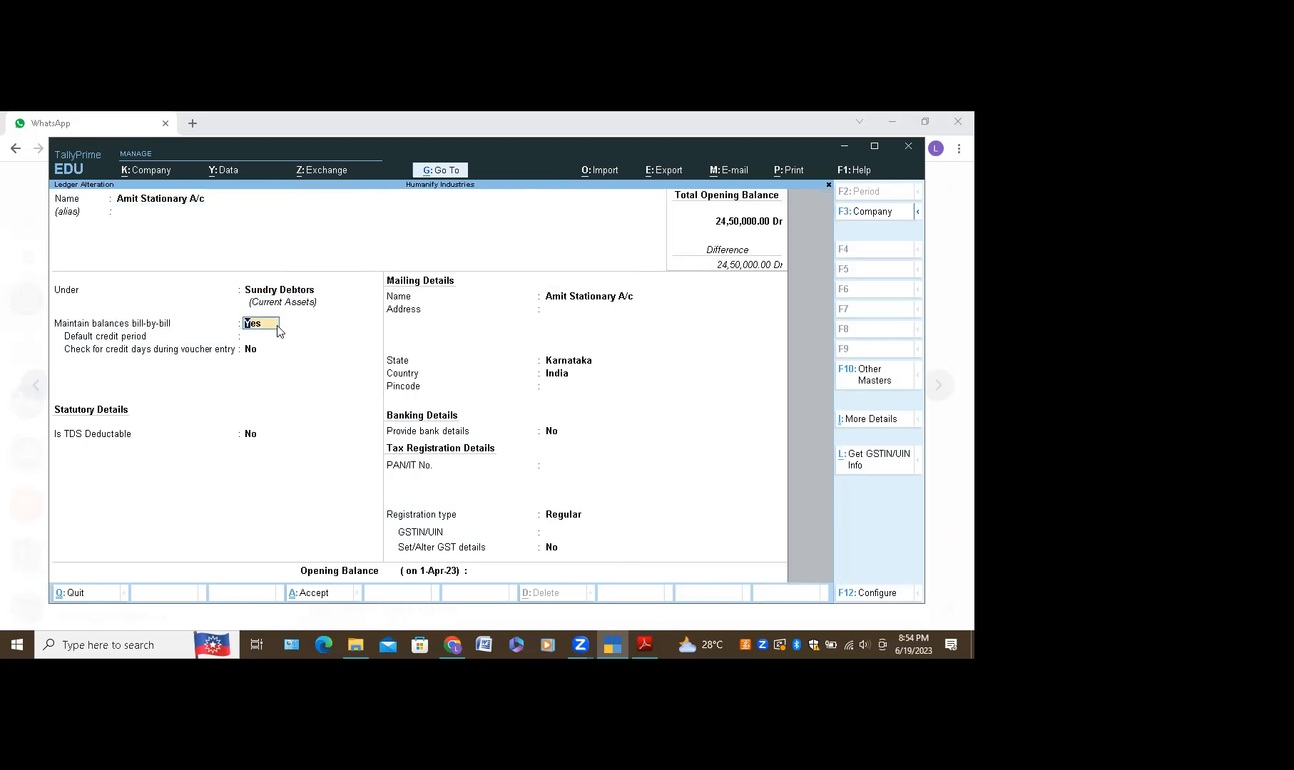
key("Return")
key("Return")
key("Return")
key("Return")
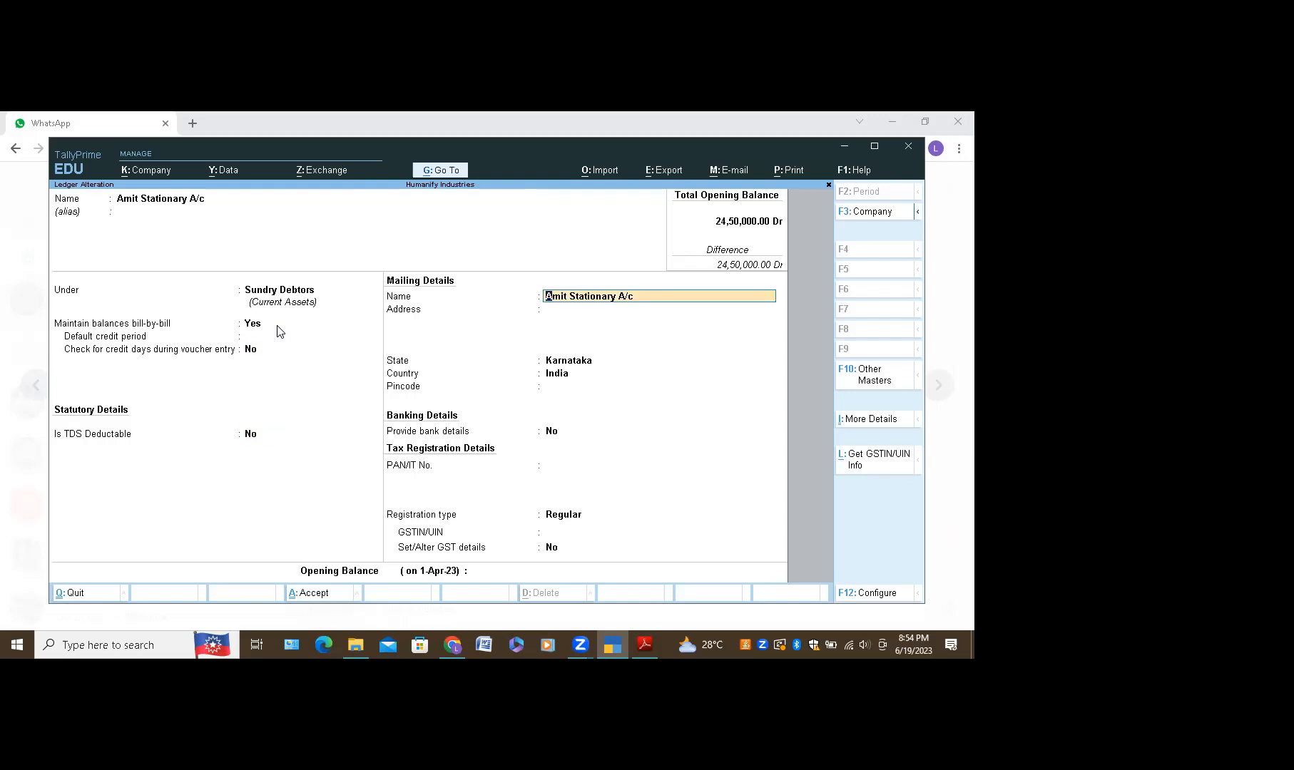
key("Return")
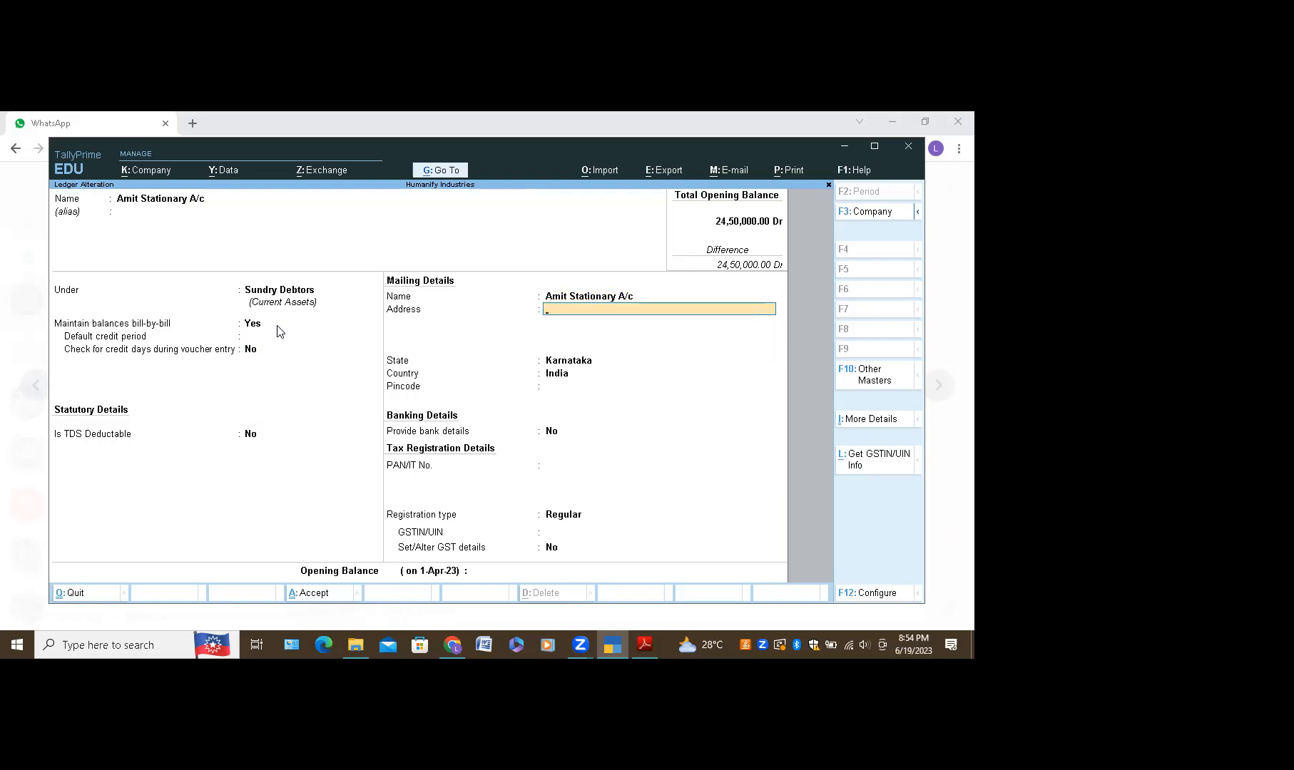
key("Return")
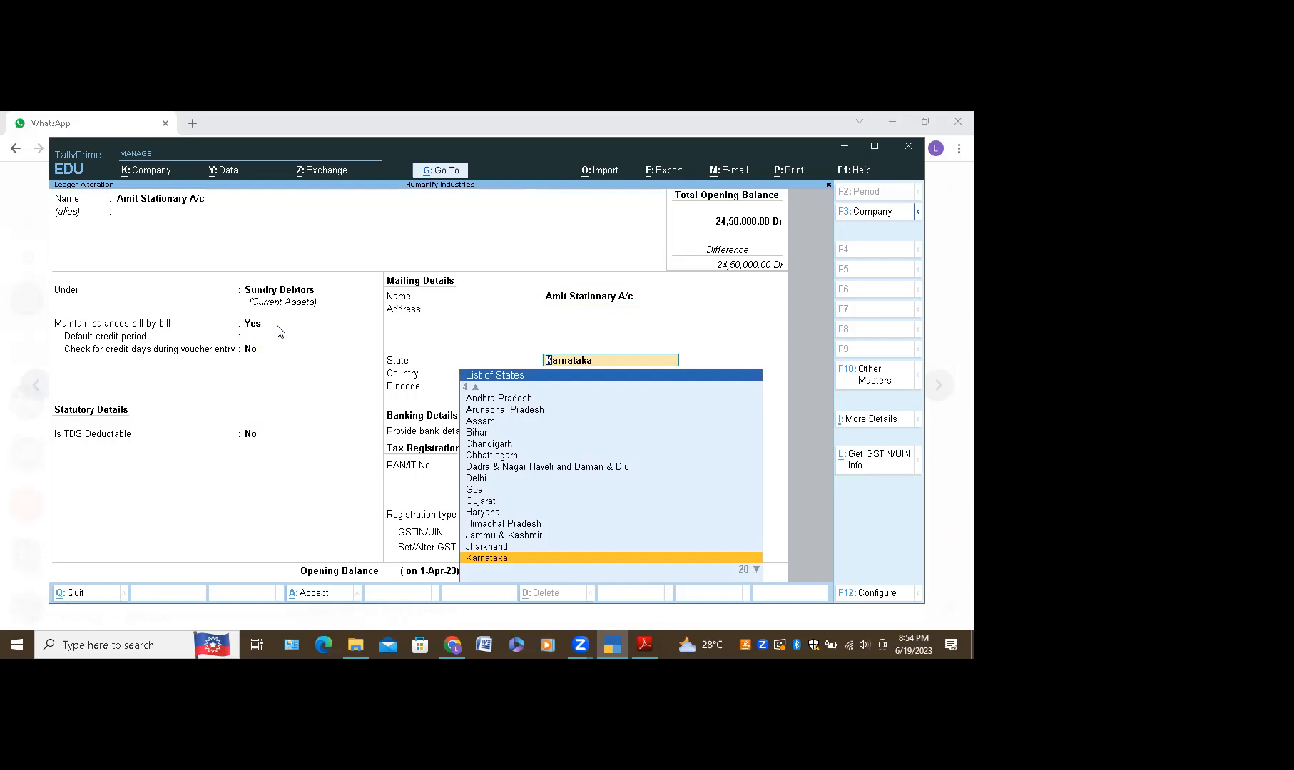
key("Return")
key("Return")
key("Return")
key("Return")
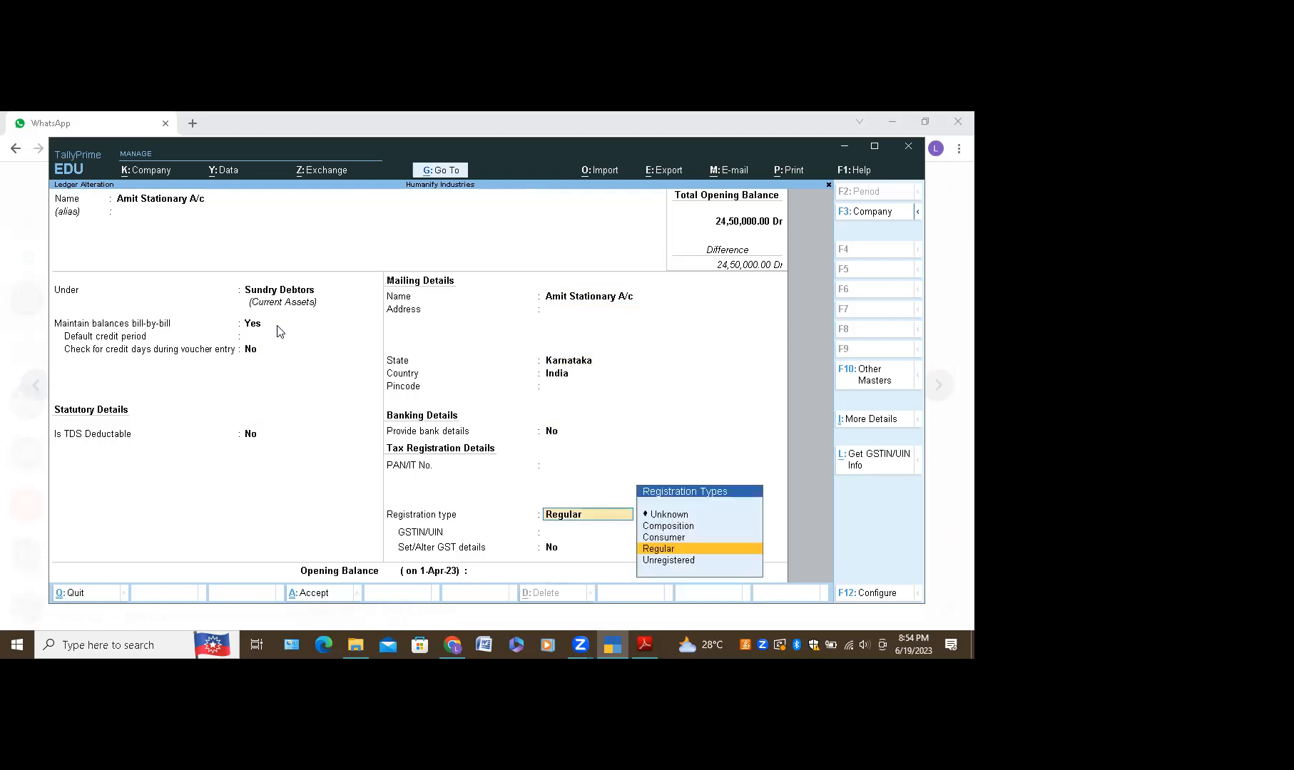
key("Return")
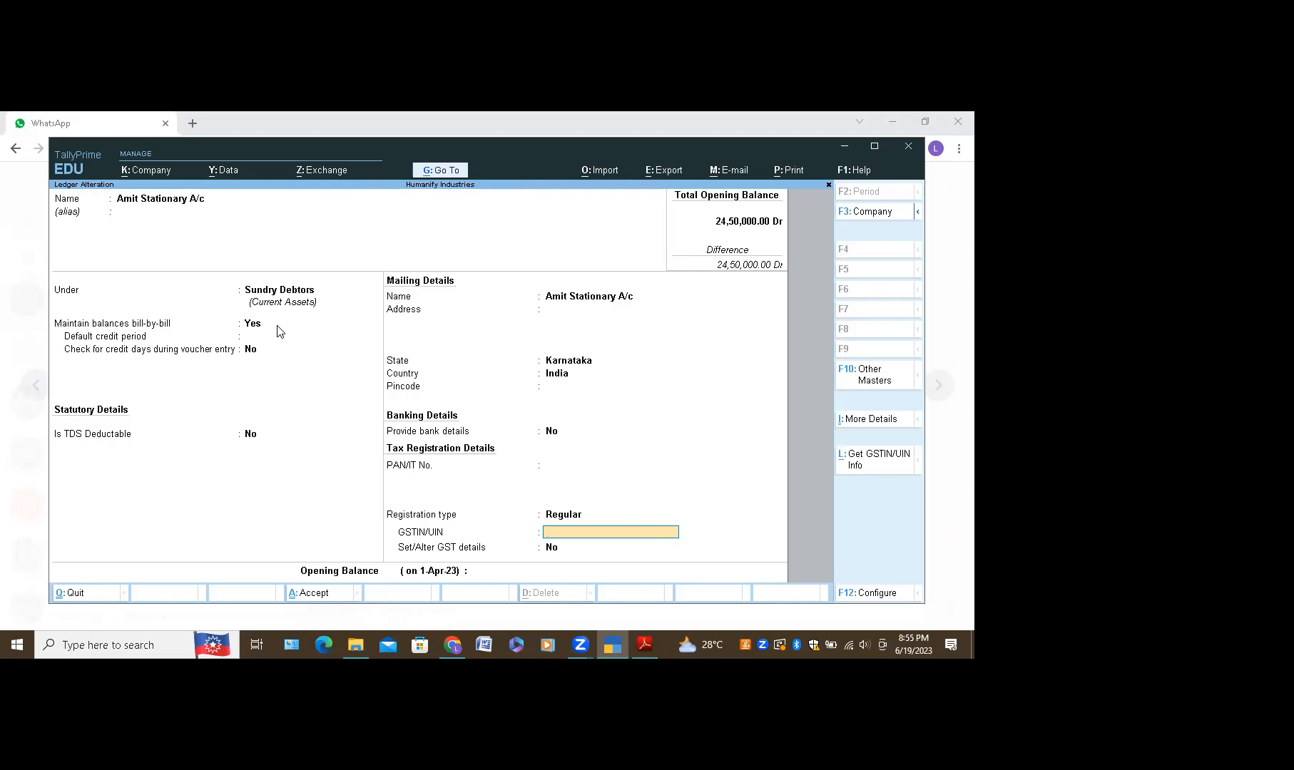
key("ctrl")
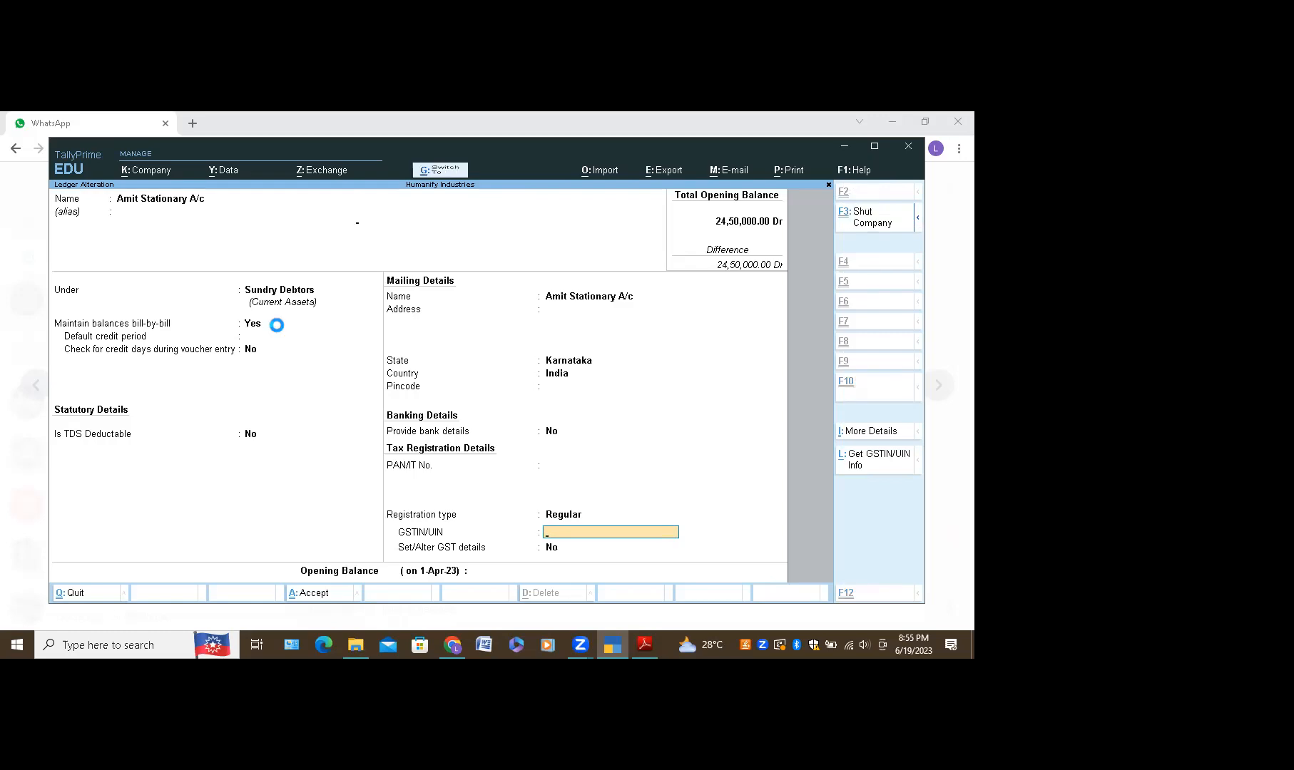
key("ctrl+a")
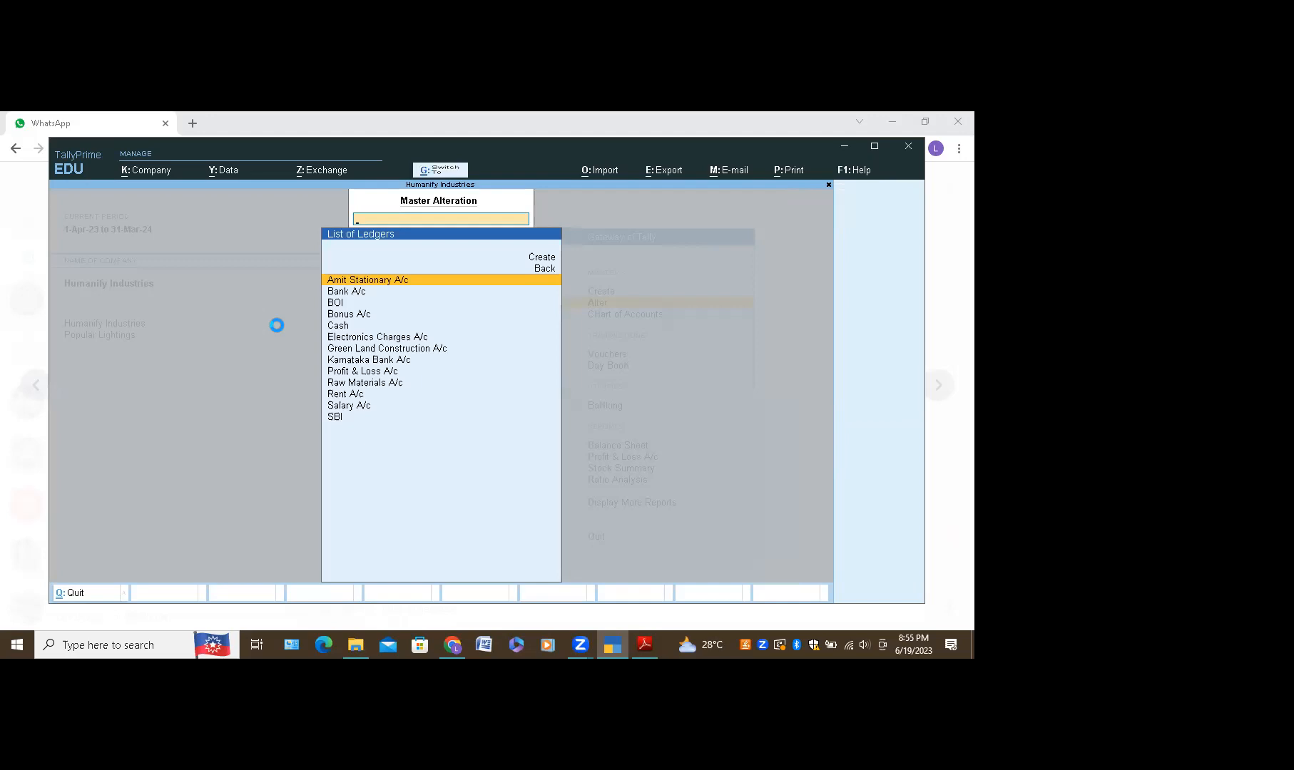
Step: Reopen the ledger and quit it unchanged back to the List of Ledgers
key("Return")
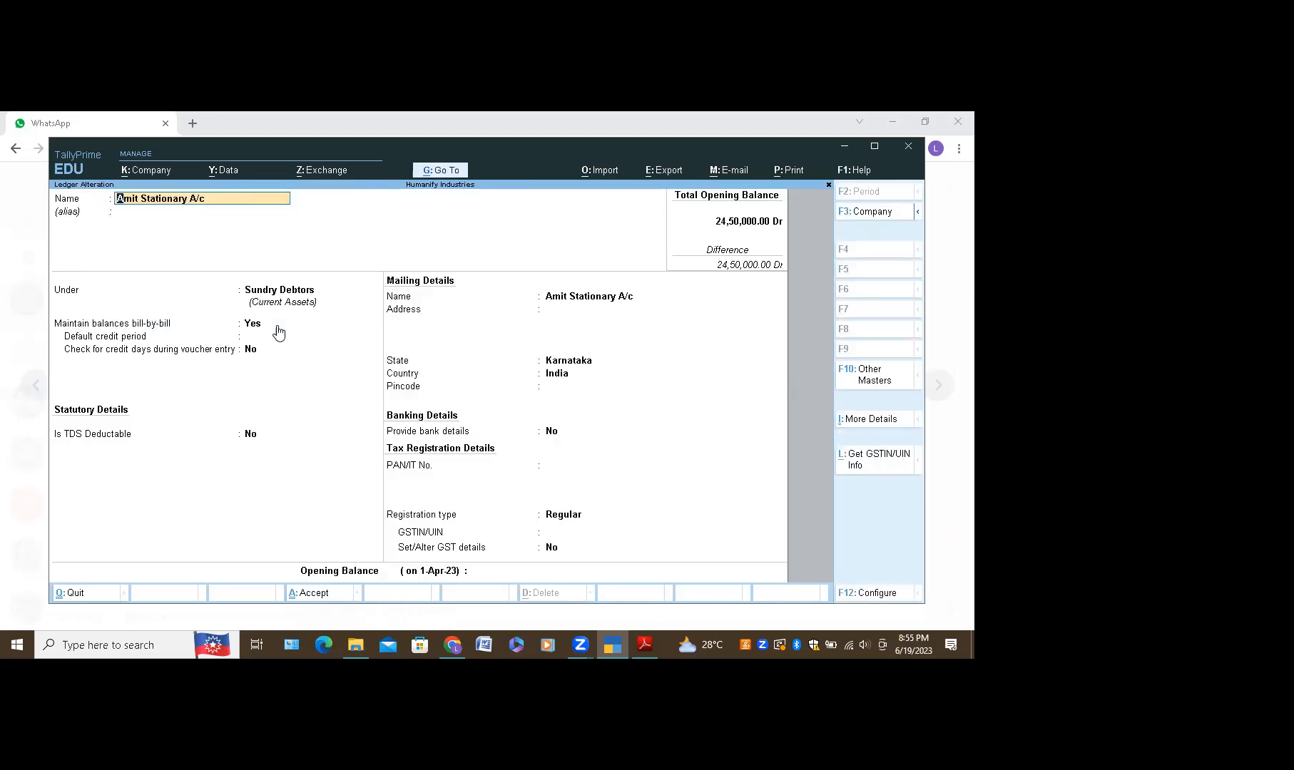
key("BackSpace")
key("Escape")
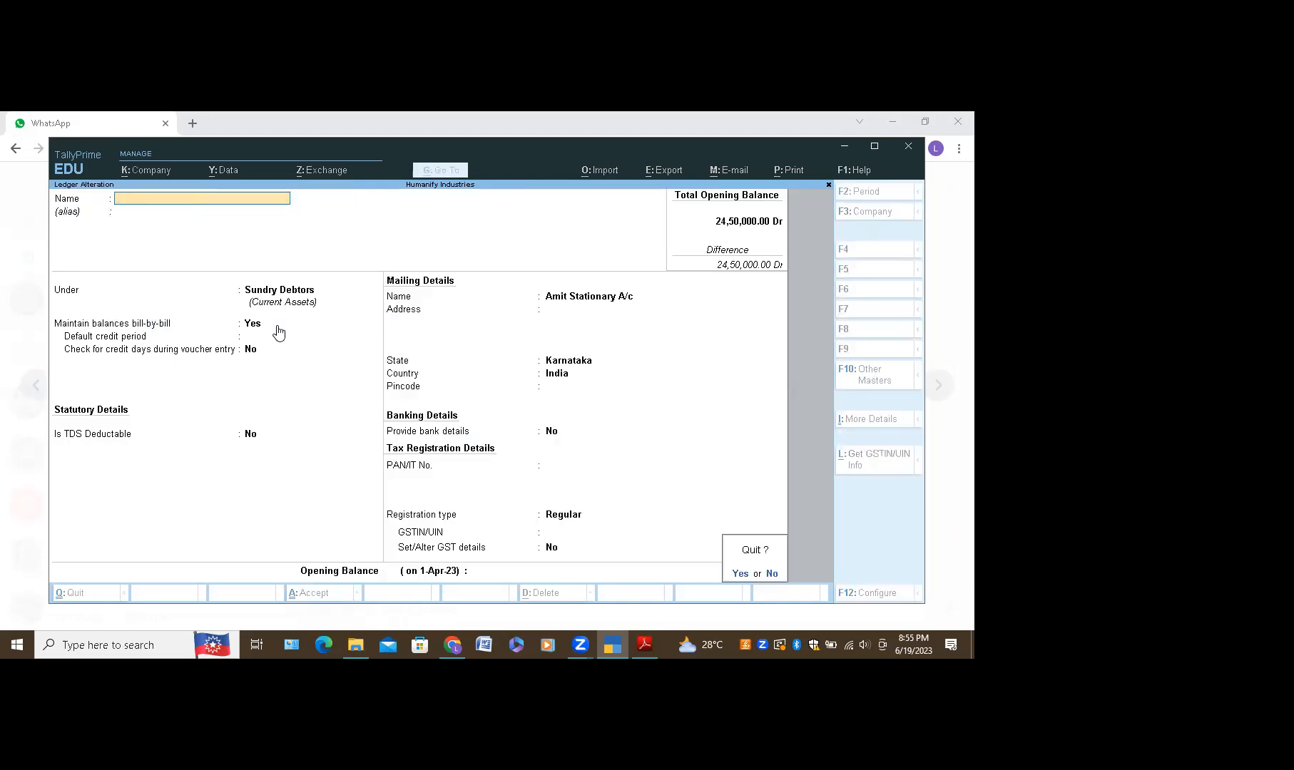
key("y")
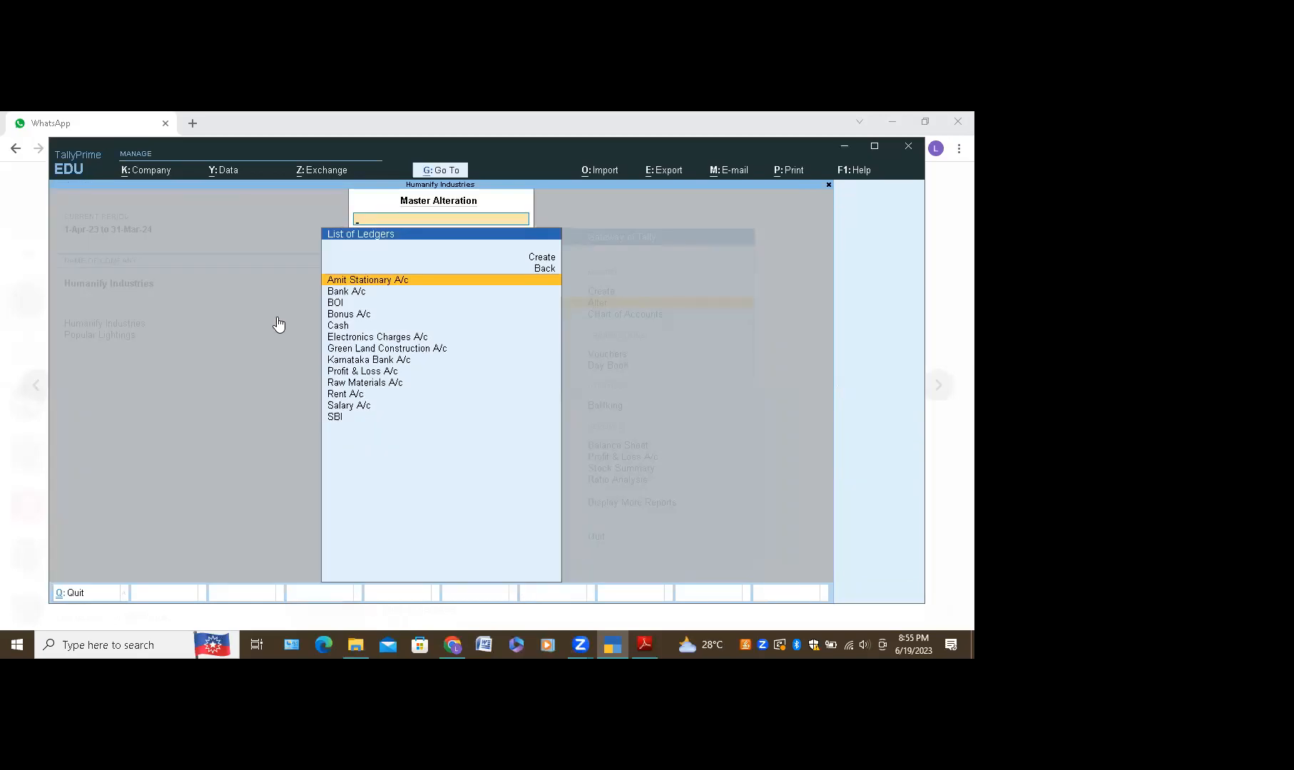
Step: Escape from Master Alteration back to the Gateway of Tally
key("Escape")
key("Escape")
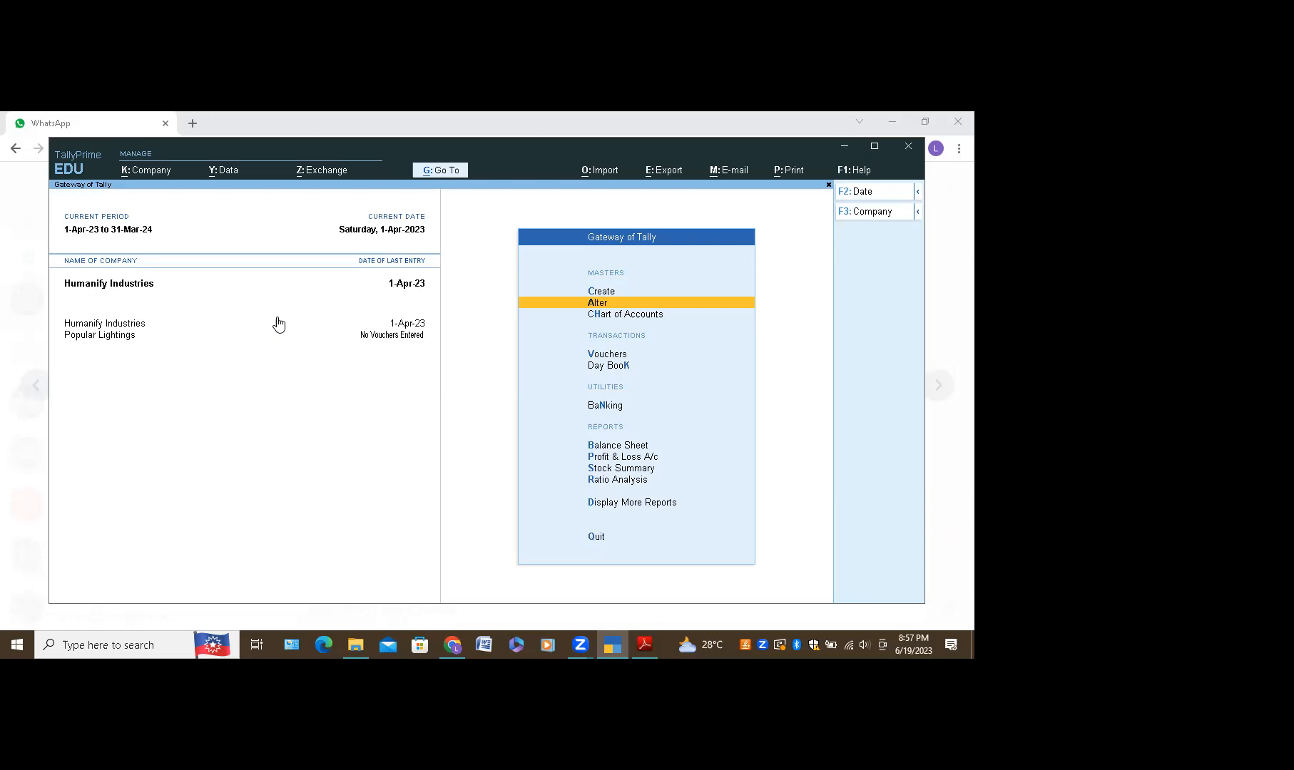
Step: Choose Quit from the Gateway of Tally menu
key("Down")
key("Down")
key("Down")
key("Down")
key("Down")
key("Down")
key("Down")
key("Down")
key("Down")
key("Down")
key("Down")
key("Down")
key("Down")
key("Down")
key("Down")
key("Down")
key("Down")
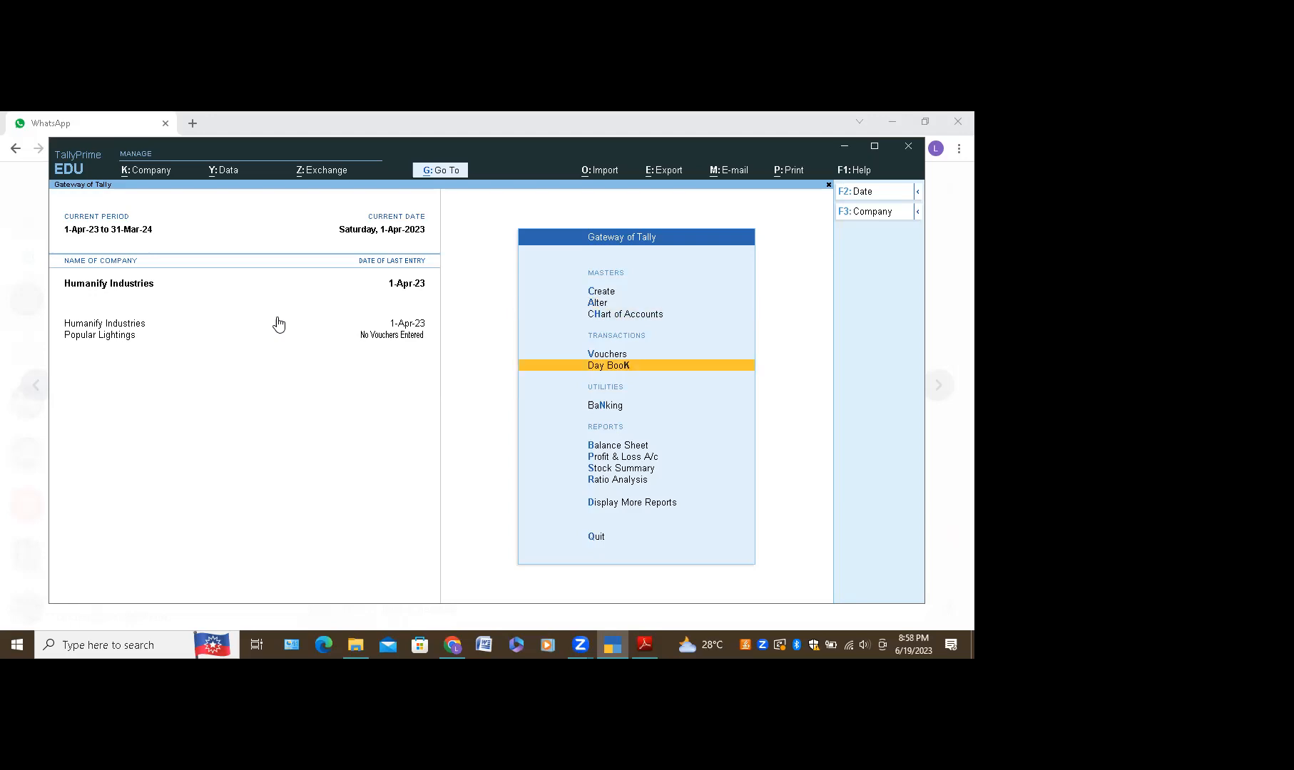
key("Down")
key("Down")
key("Down")
key("Down")
key("Down")
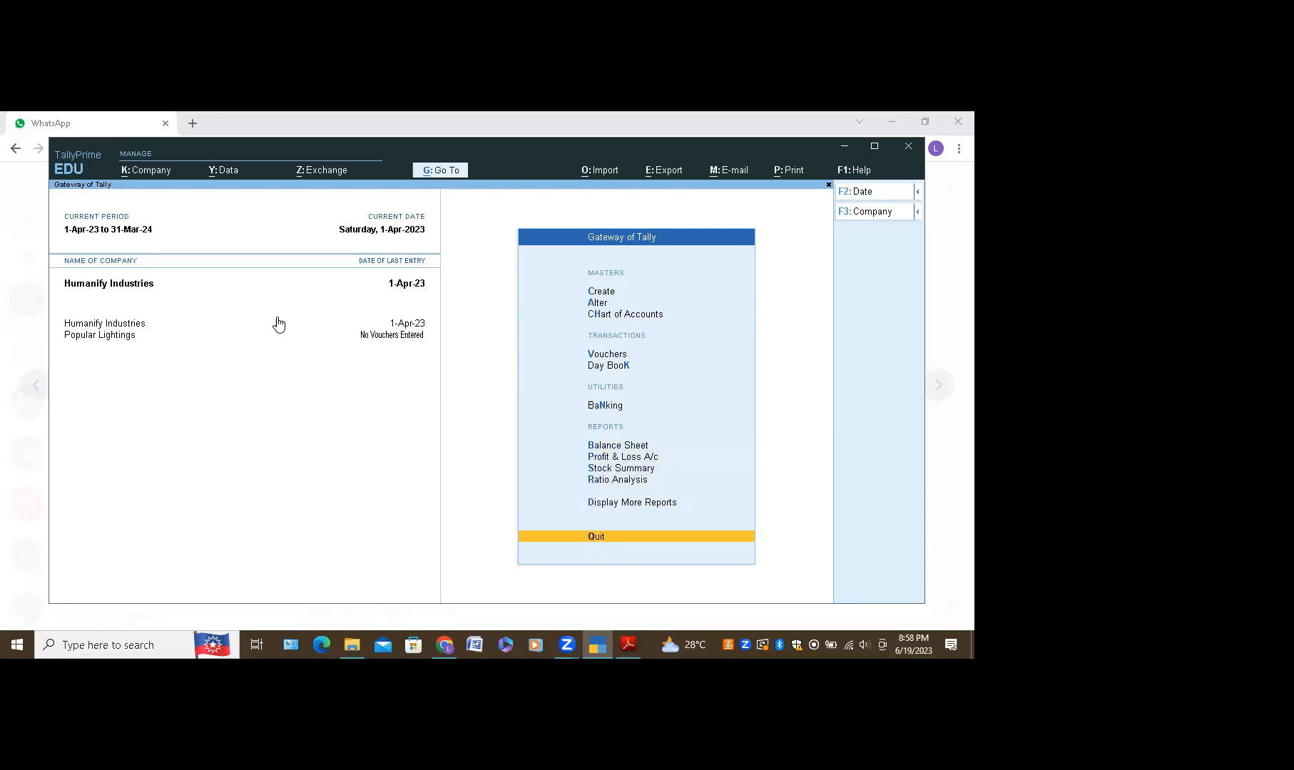
key("Return")
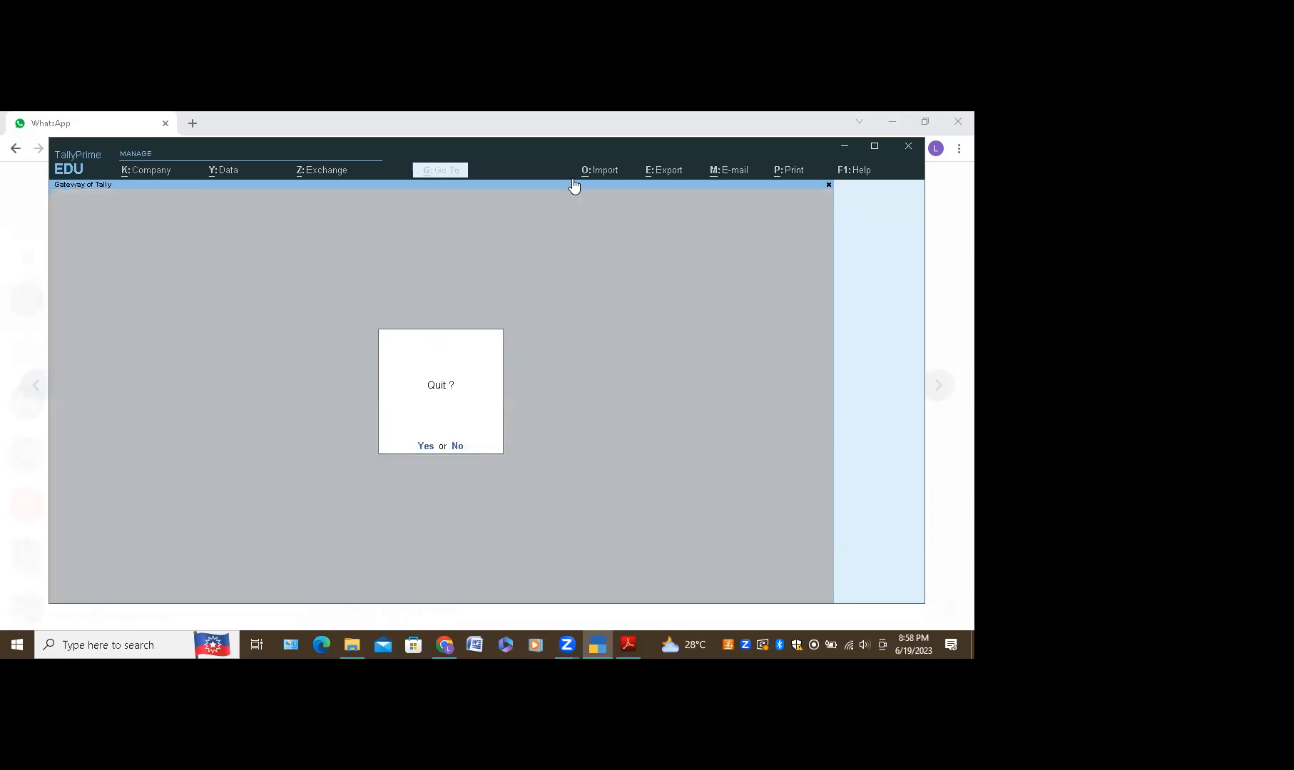